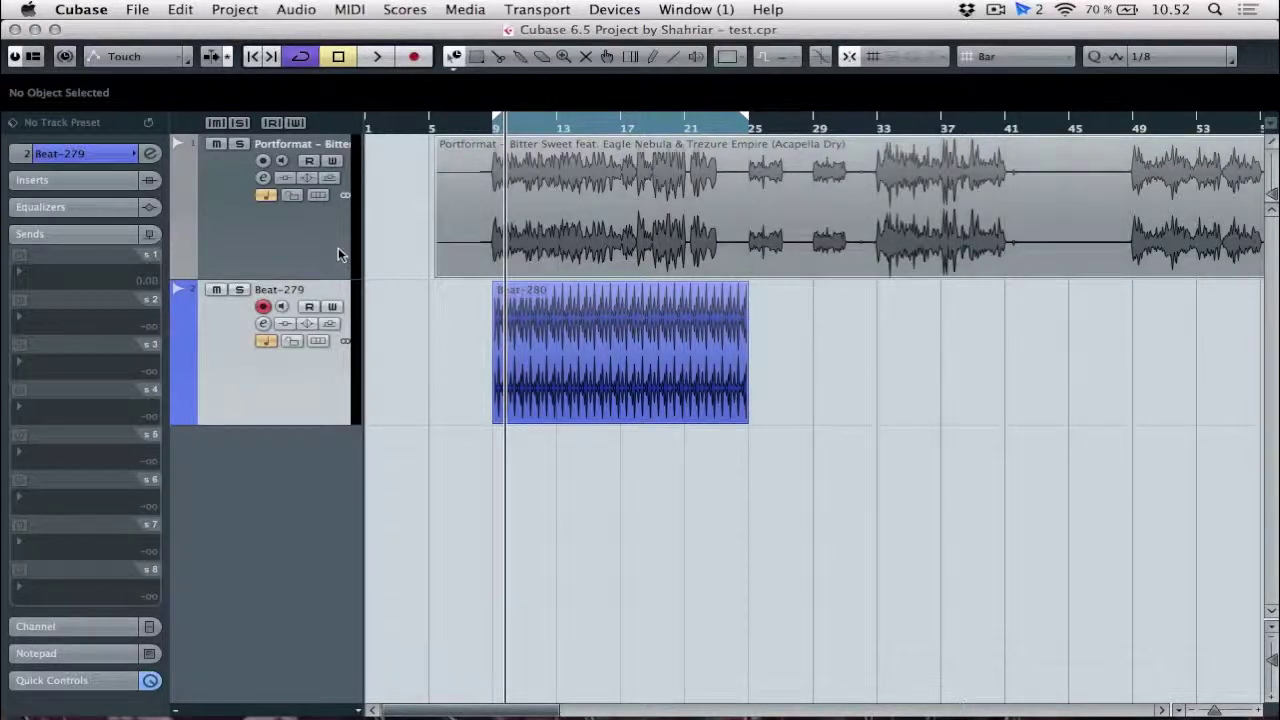
- Place the playhead at bar 9 and select the acapella vocal track
{"action": "left_click", "coordinate": [338, 250]}
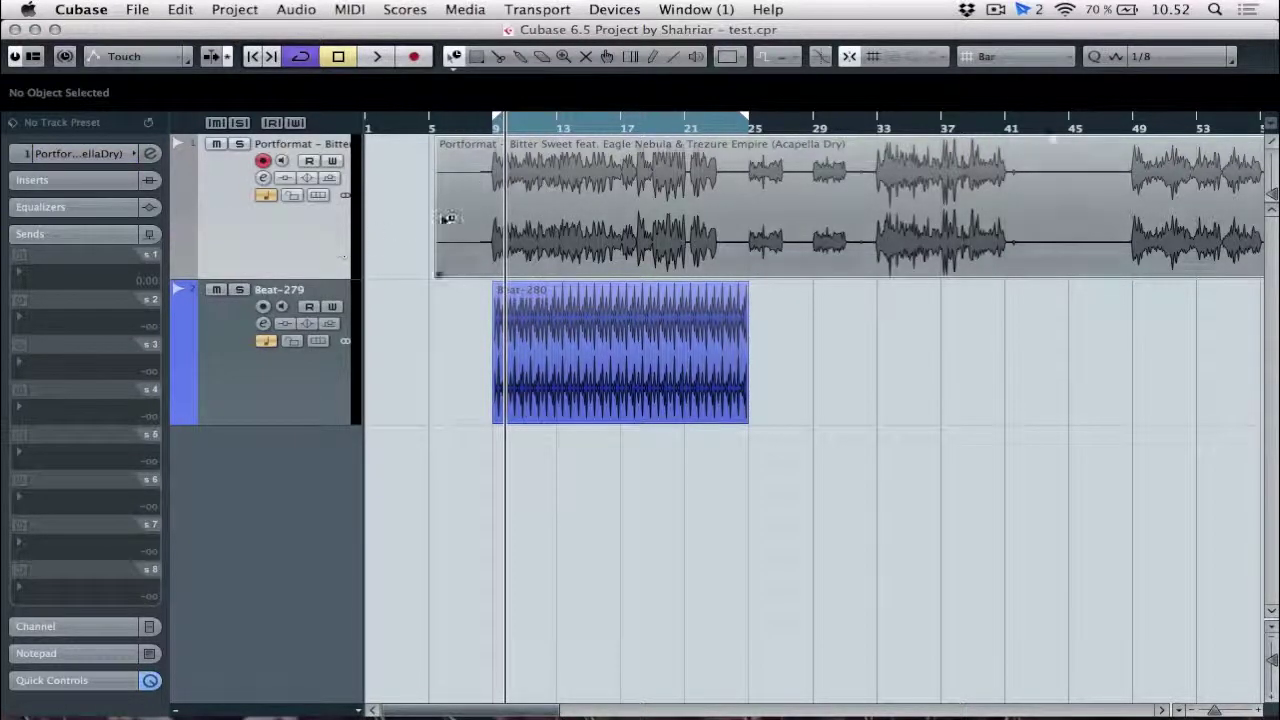
{"action": "left_click", "coordinate": [491, 128]}
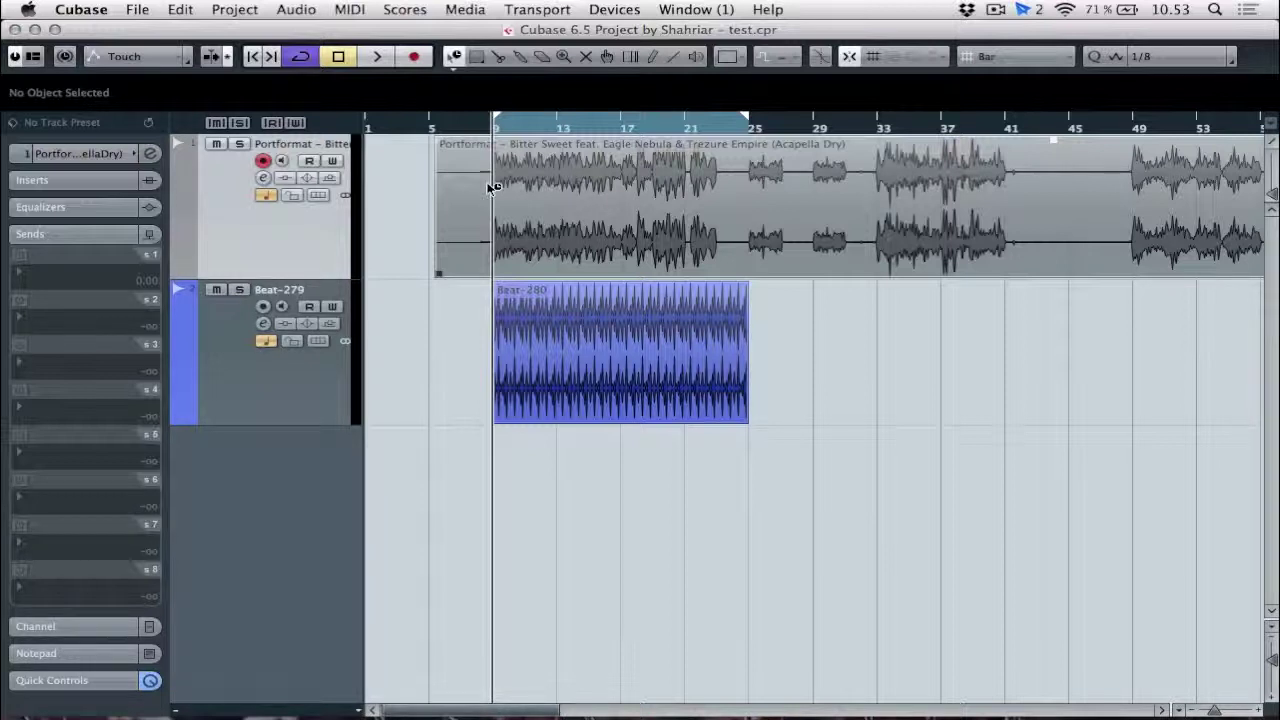
{"action": "left_click", "coordinate": [259, 400]}
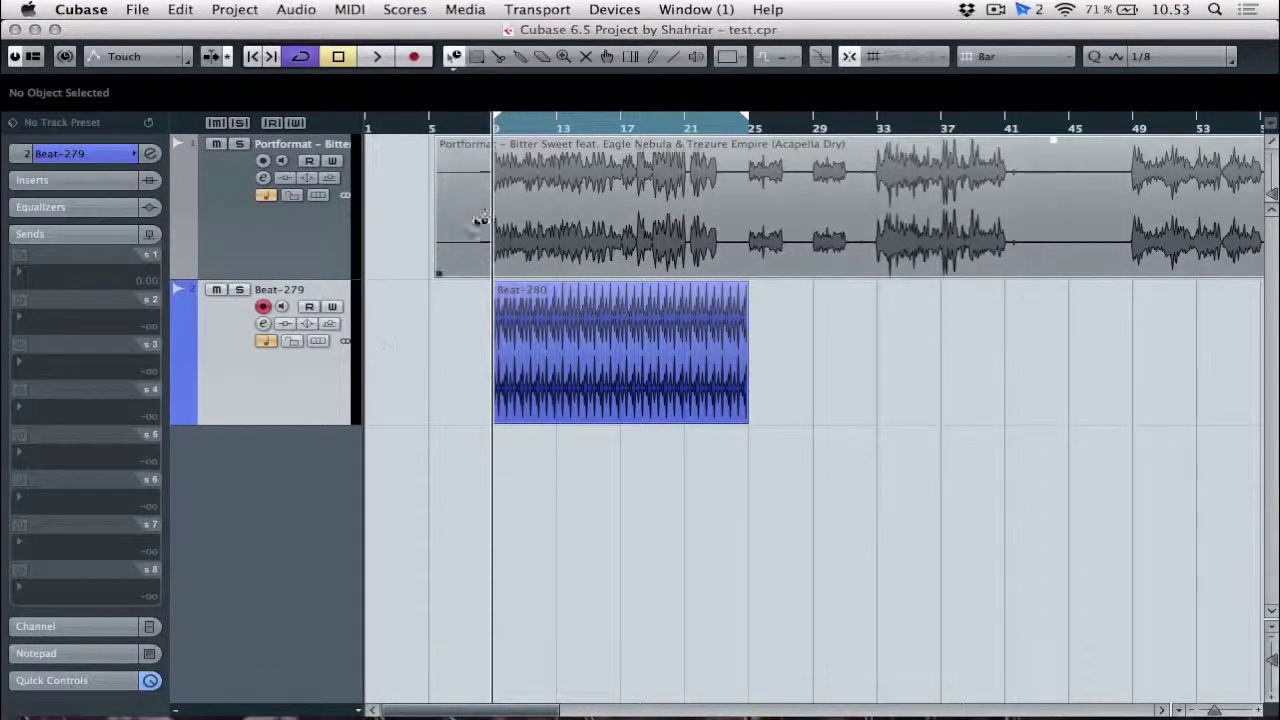
{"action": "left_click", "coordinate": [292, 232]}
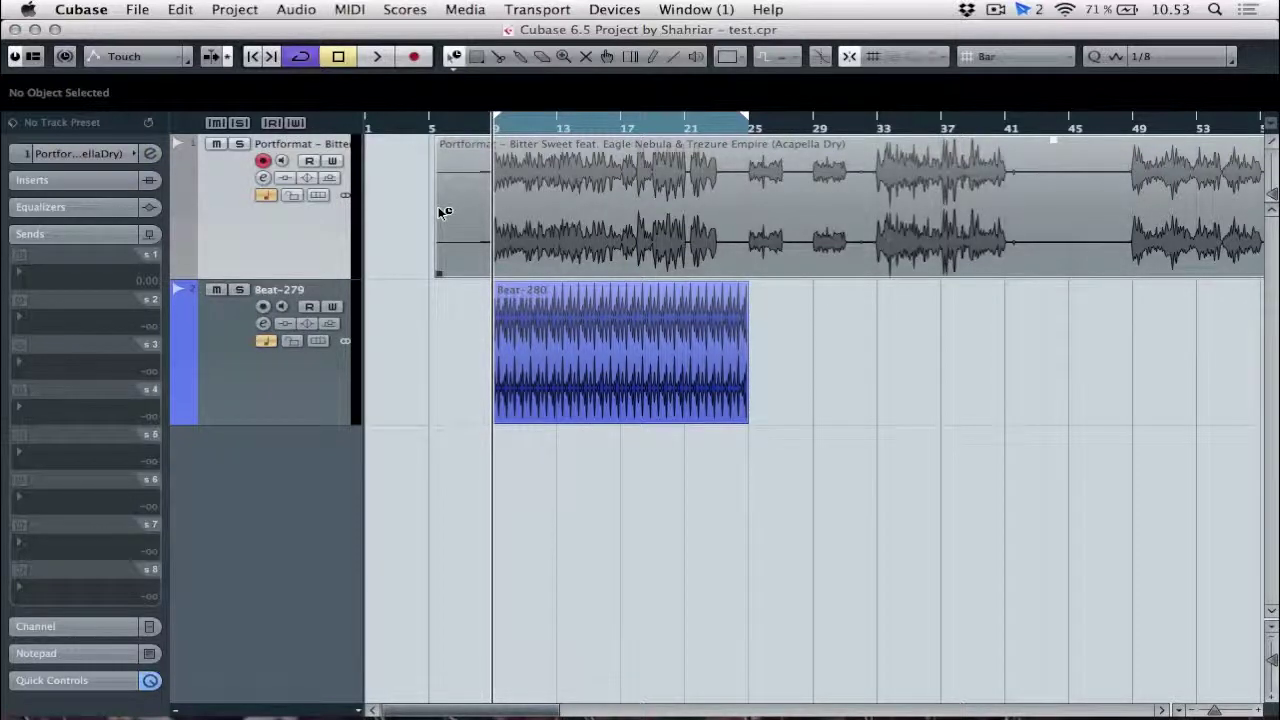
- Audition the acapella soloed, both tracks together, and the beat soloed, ending with playback stopped and solos off
{"action": "left_click", "coordinate": [239, 146]}
{"action": "key", "text": "space"}
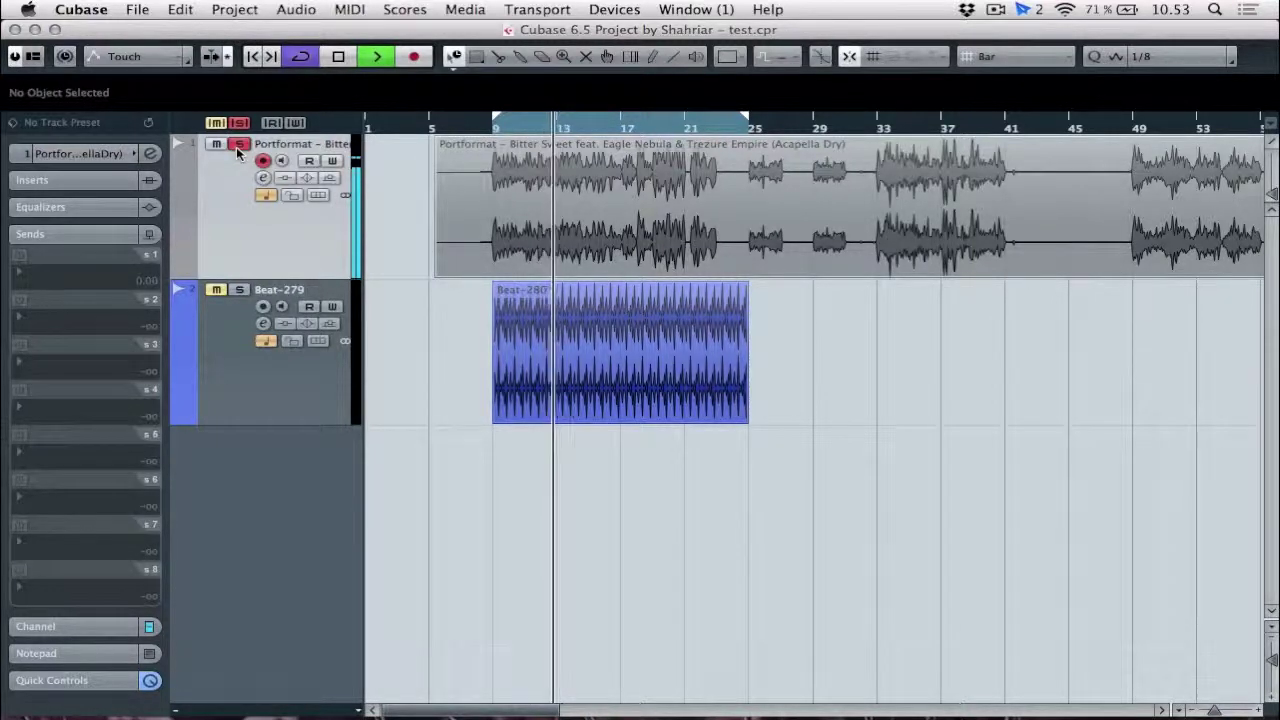
{"action": "left_click", "coordinate": [238, 145]}
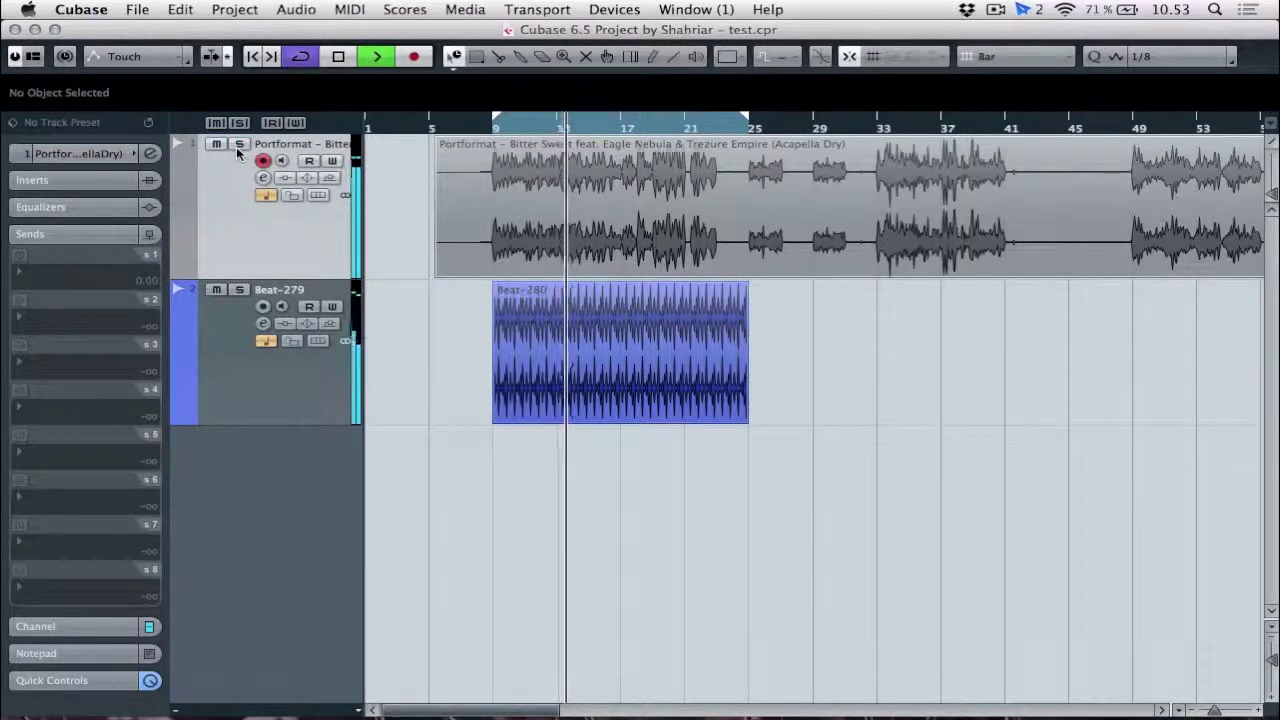
{"action": "left_click", "coordinate": [241, 290]}
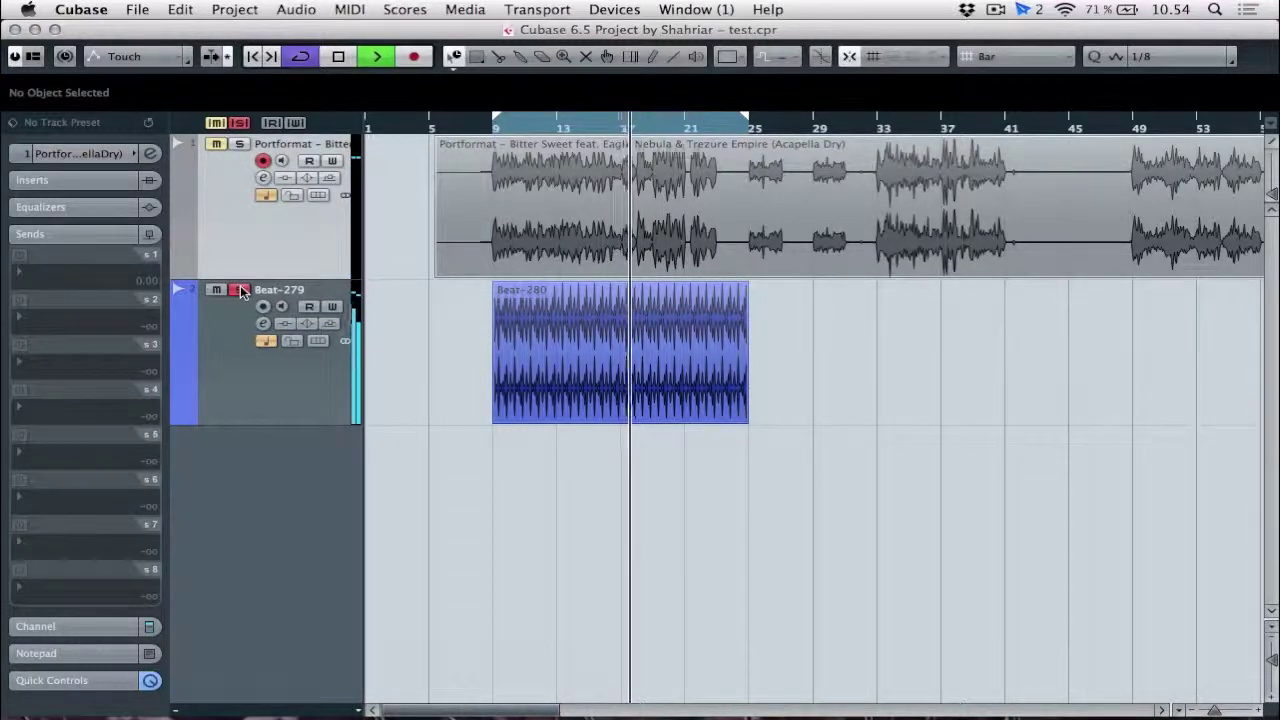
{"action": "key", "text": "space"}
{"action": "left_click", "coordinate": [241, 290]}
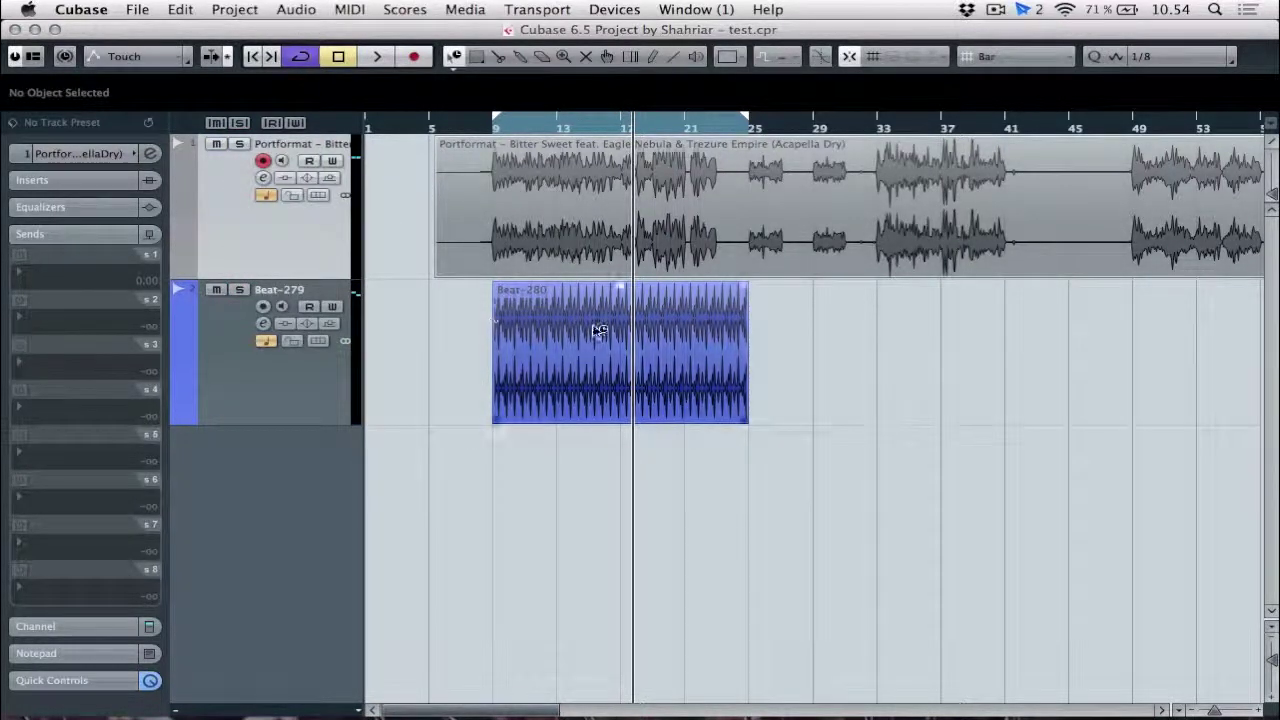
- Return the playhead to bar 9 and examine closely how the vocal and beat waveforms line up there
{"action": "left_click", "coordinate": [491, 128]}
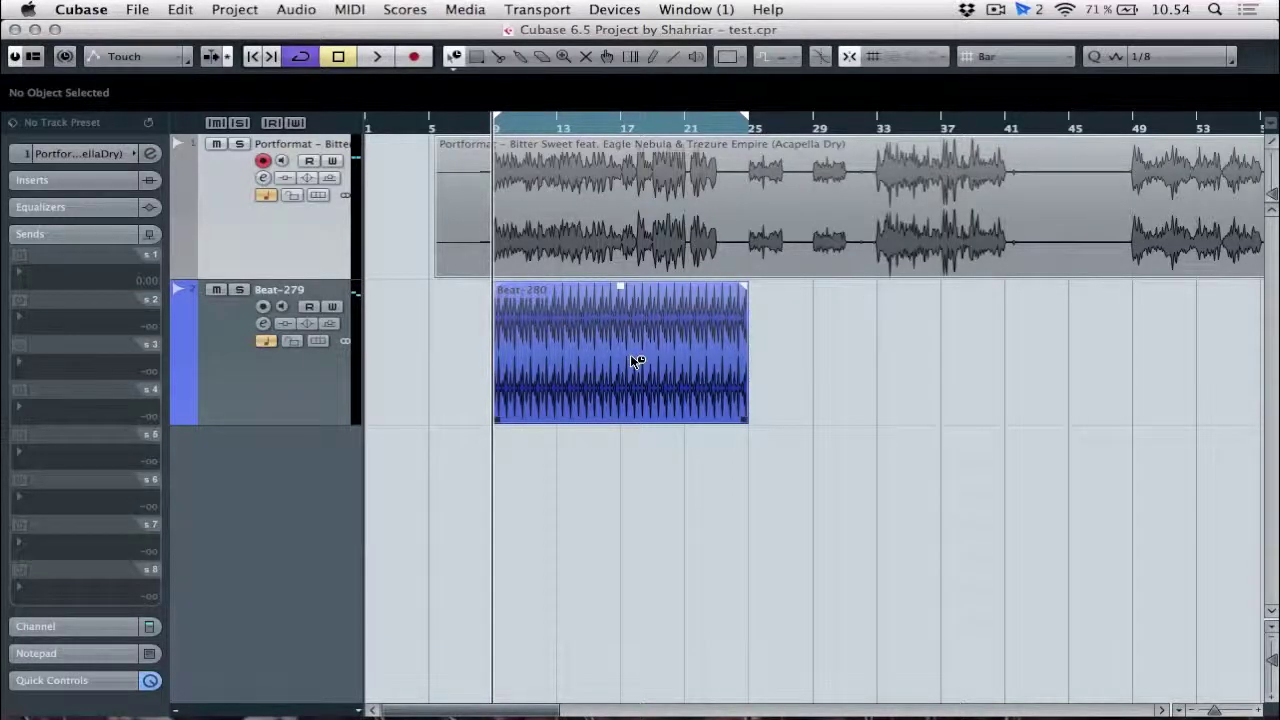
{"action": "key", "text": "h"}
{"action": "key", "text": "h"}
{"action": "key", "text": "h"}
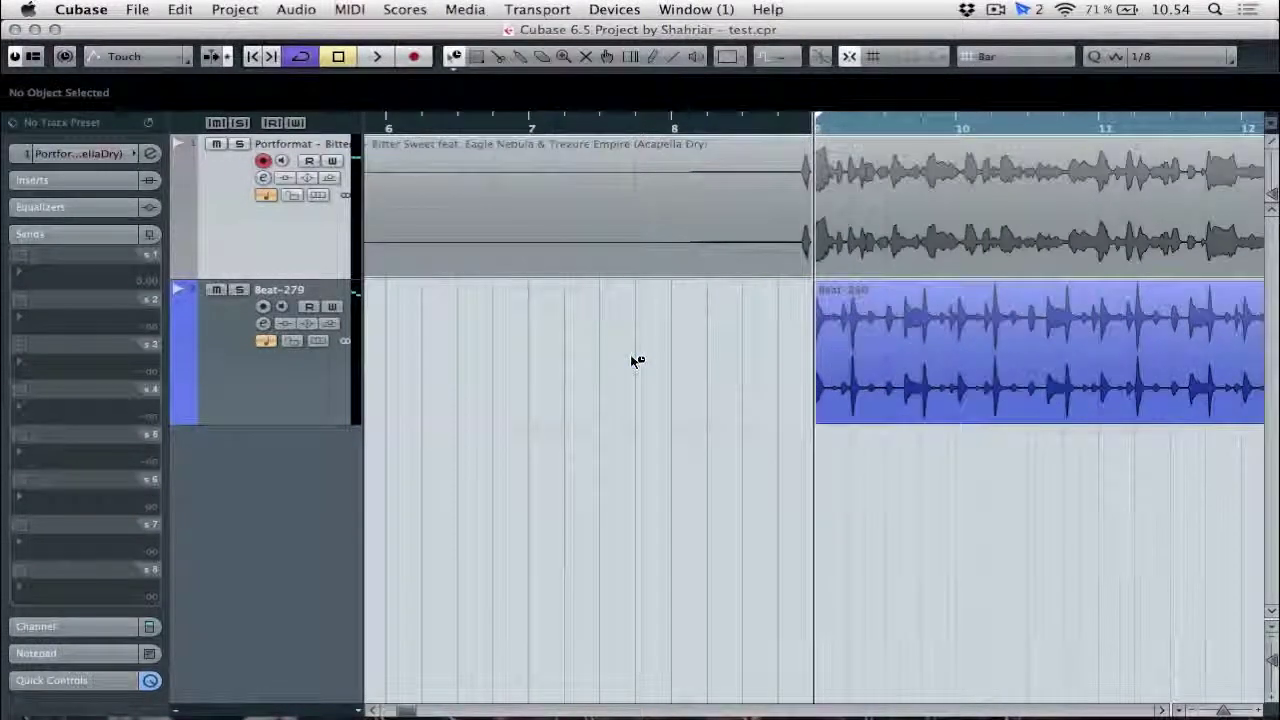
{"action": "key", "text": "h"}
{"action": "key", "text": "h"}
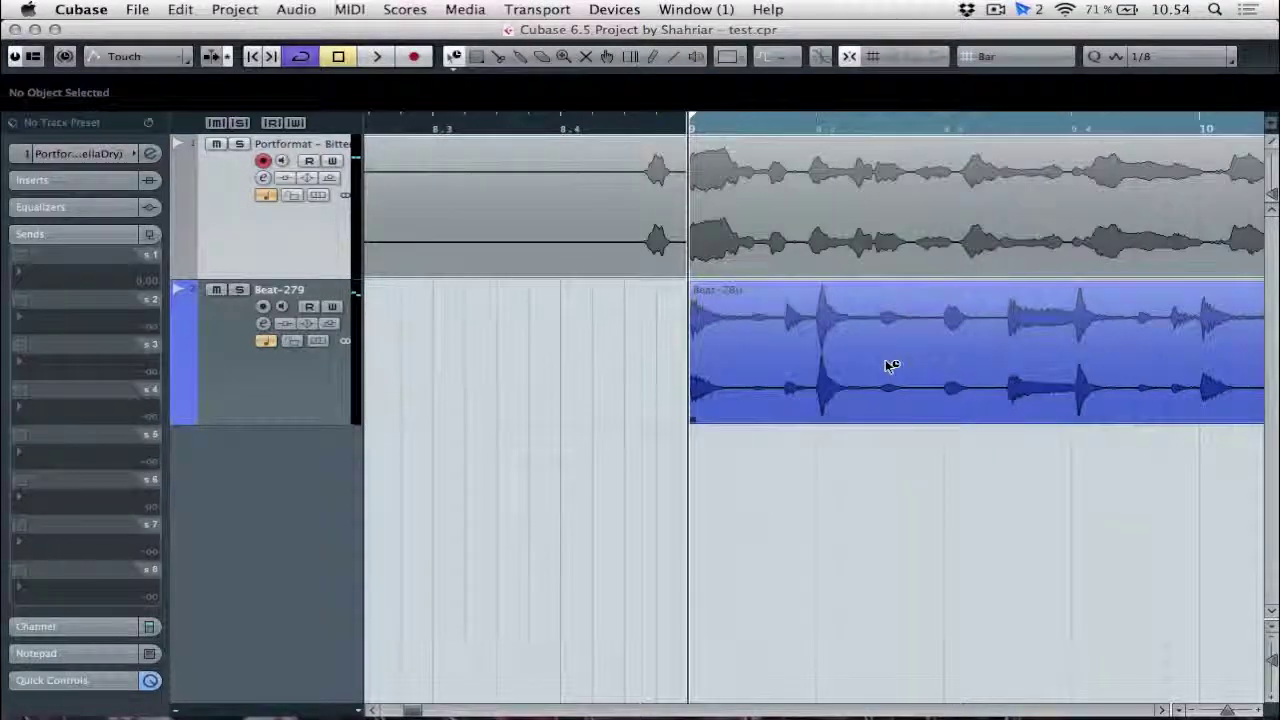
{"action": "key", "text": "g"}
{"action": "key", "text": "g"}
{"action": "key", "text": "g"}
{"action": "key", "text": "g"}
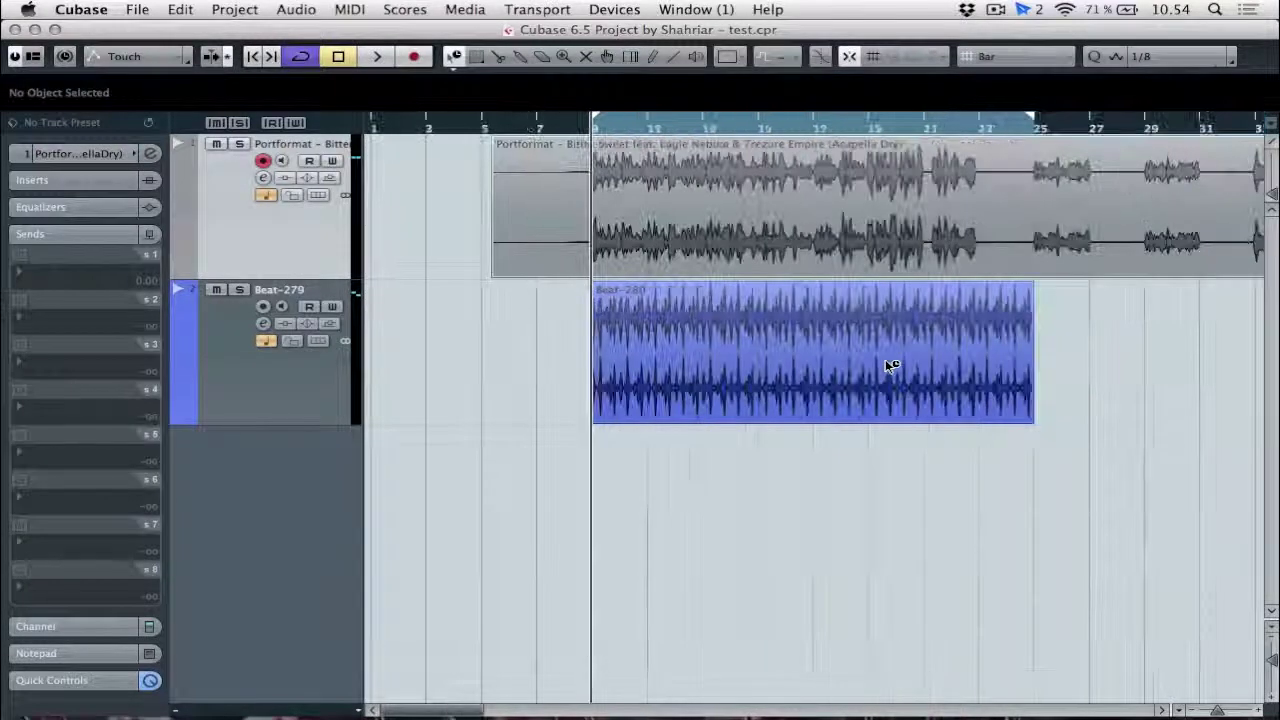
{"action": "key", "text": "g"}
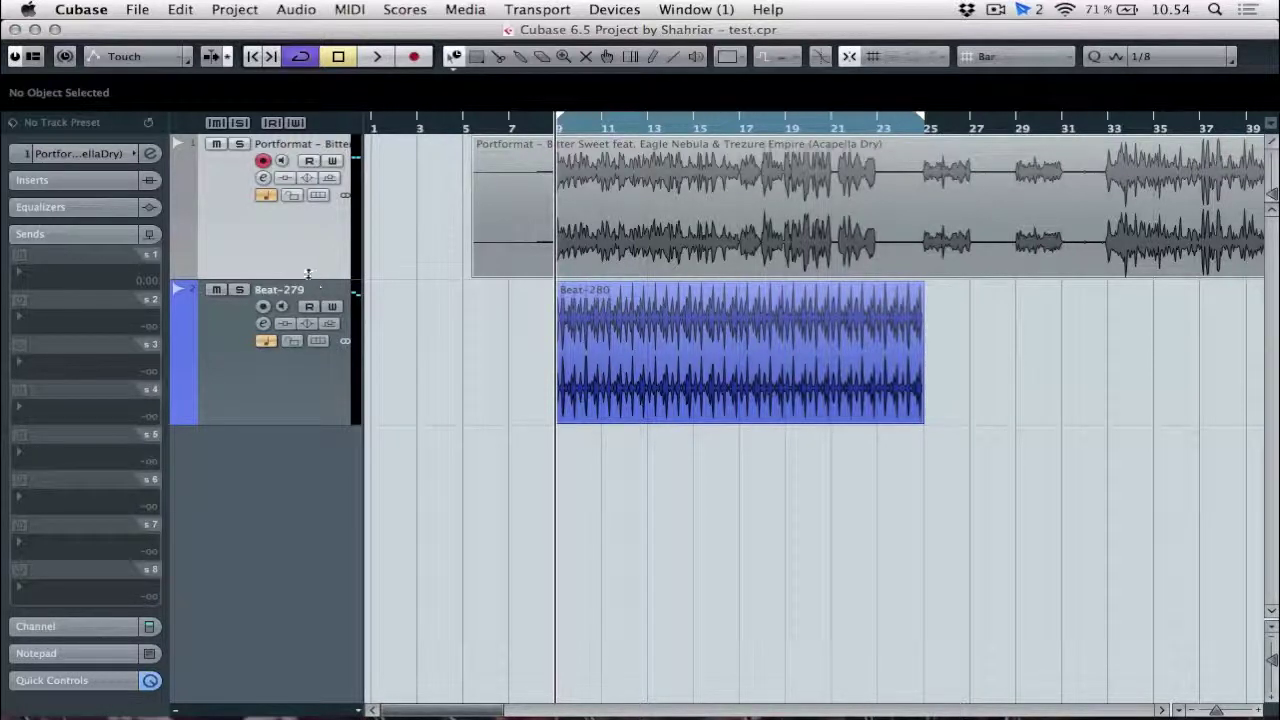
- Duplicate the acapella track, including its audio, and mute both the copy and the beat track
{"action": "right_click", "coordinate": [262, 214]}
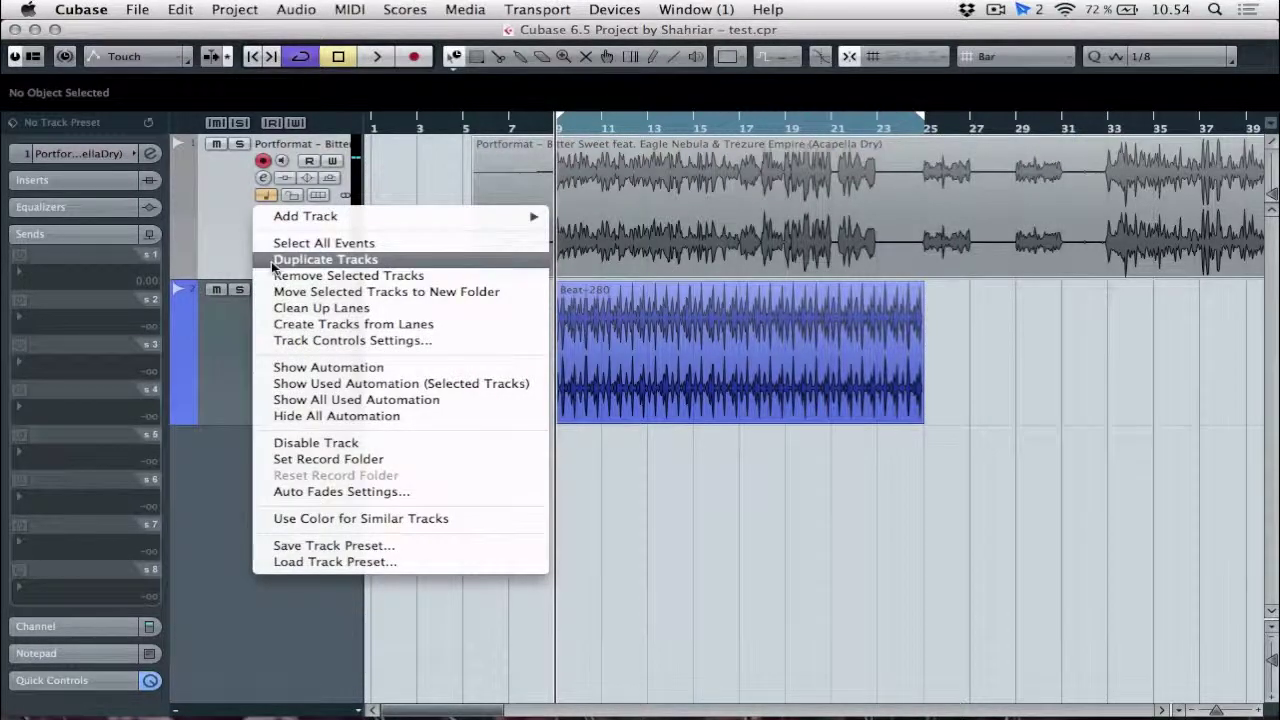
{"action": "left_click", "coordinate": [271, 261]}
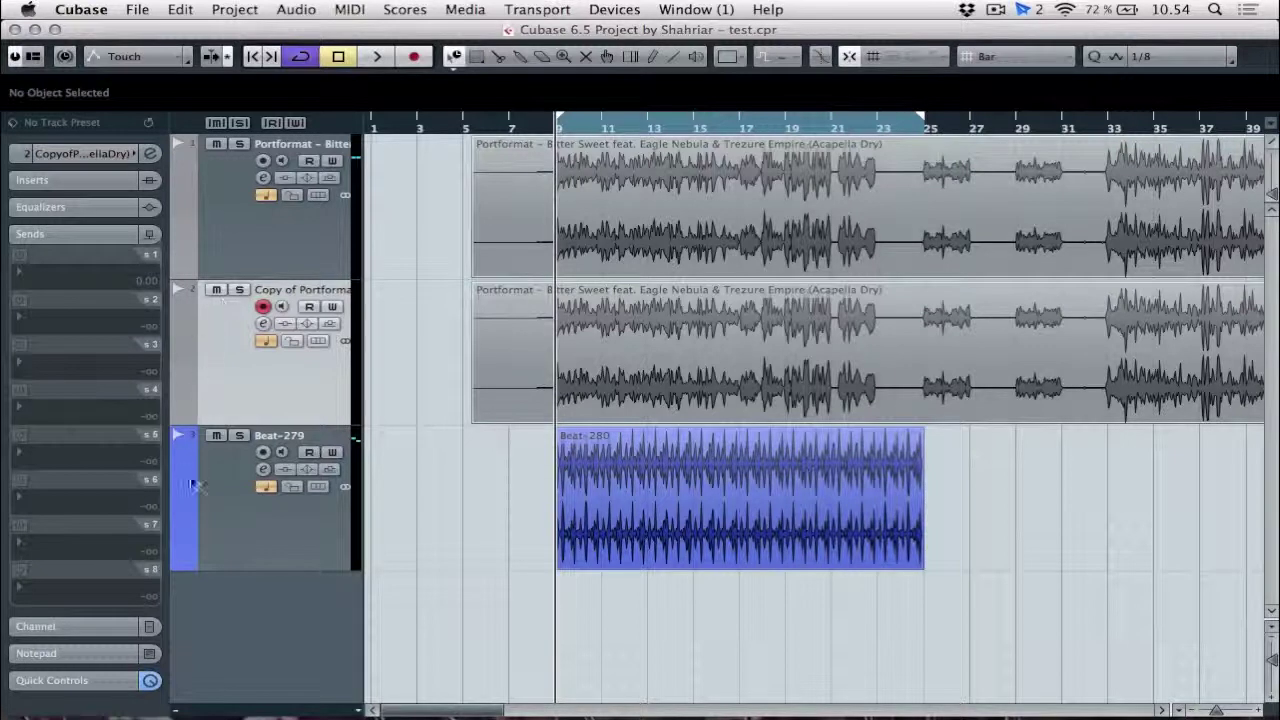
{"action": "left_click", "coordinate": [216, 435]}
{"action": "left_click", "coordinate": [216, 290]}
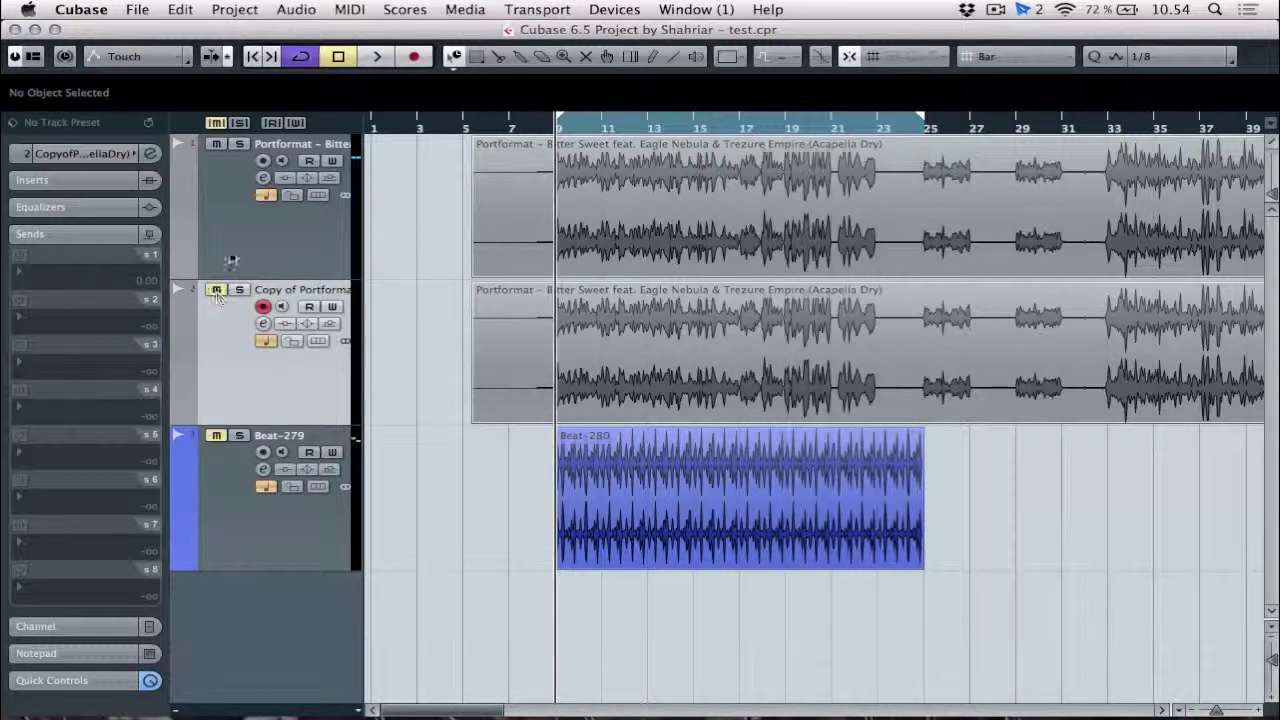
- Add a Compressor to insert slot 3 of the original acapella track and move its window over the arrangement
{"action": "left_click", "coordinate": [239, 225]}
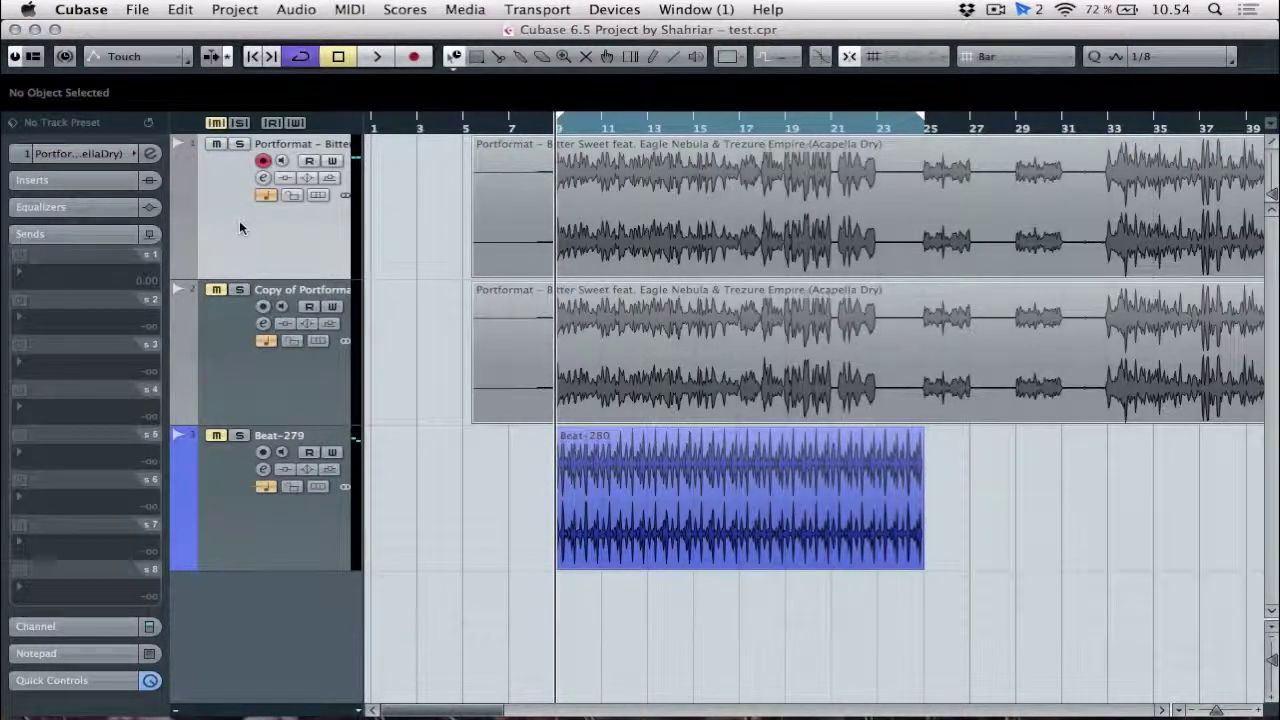
{"action": "left_click", "coordinate": [73, 180]}
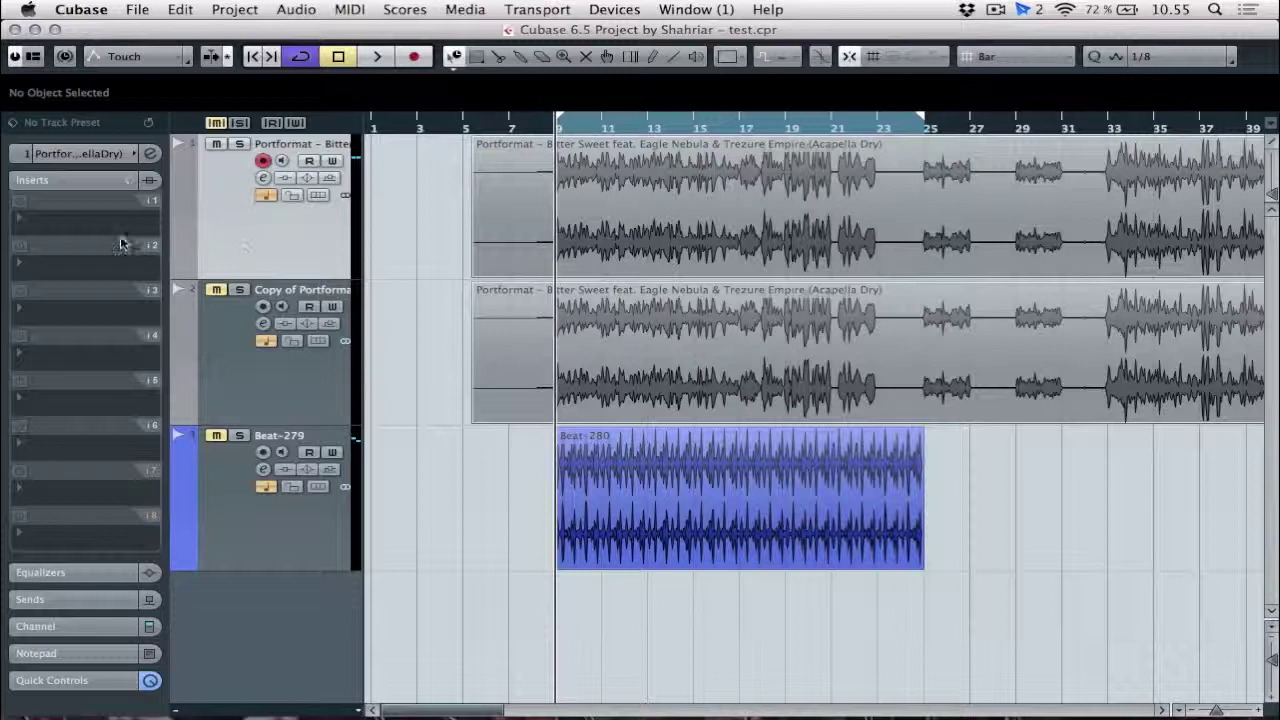
{"action": "left_click", "coordinate": [47, 309]}
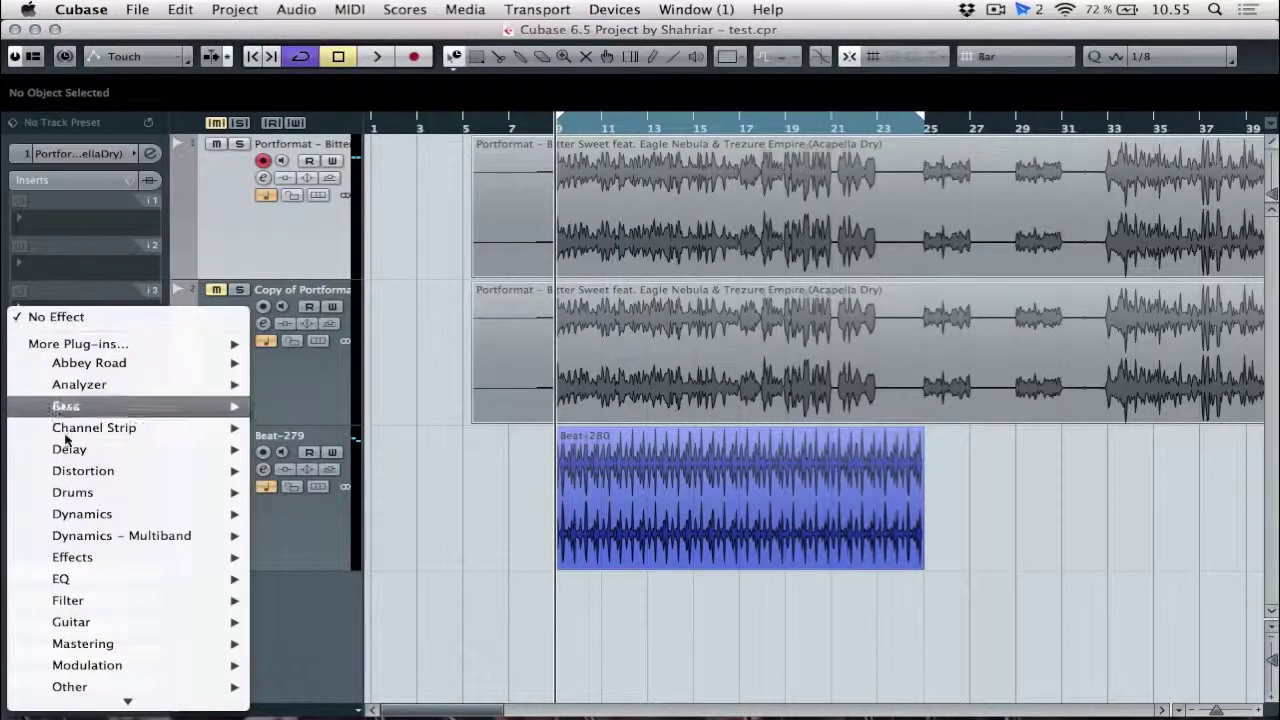
{"action": "mouse_move", "coordinate": [61, 518]}
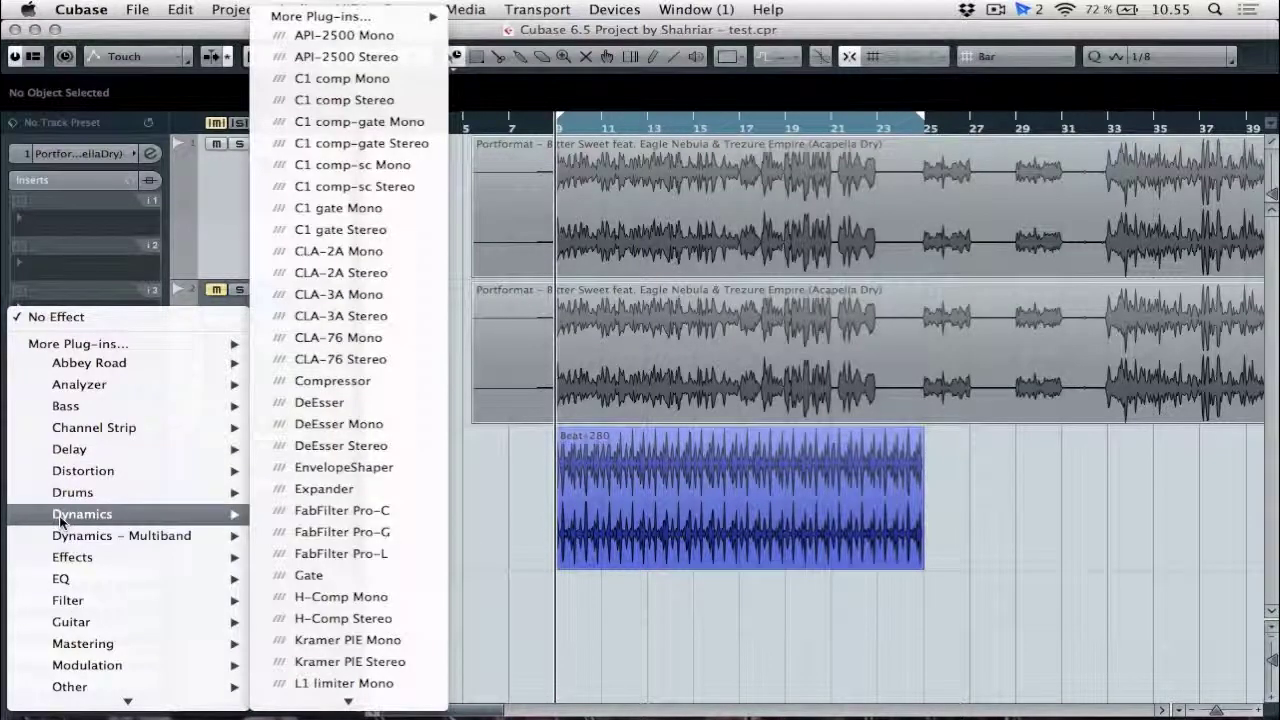
{"action": "left_click", "coordinate": [321, 386]}
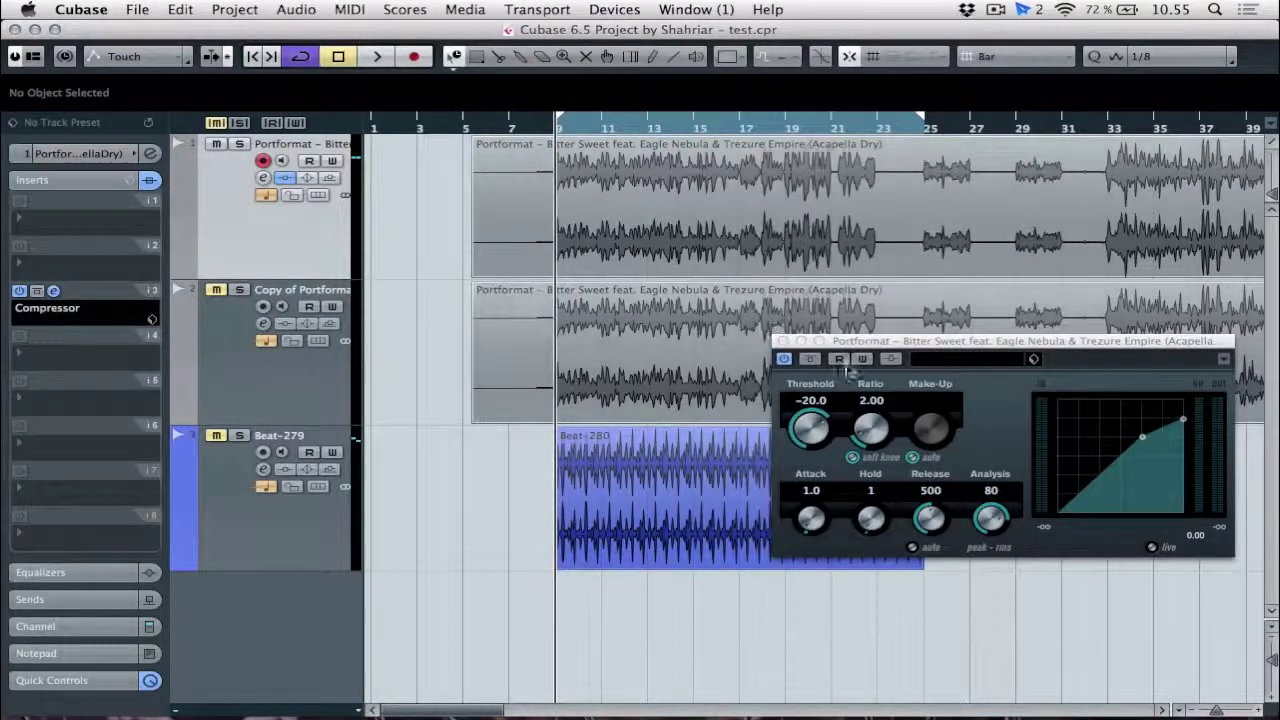
{"action": "left_click_drag", "start_coordinate": [870, 345], "coordinate": [538, 212]}
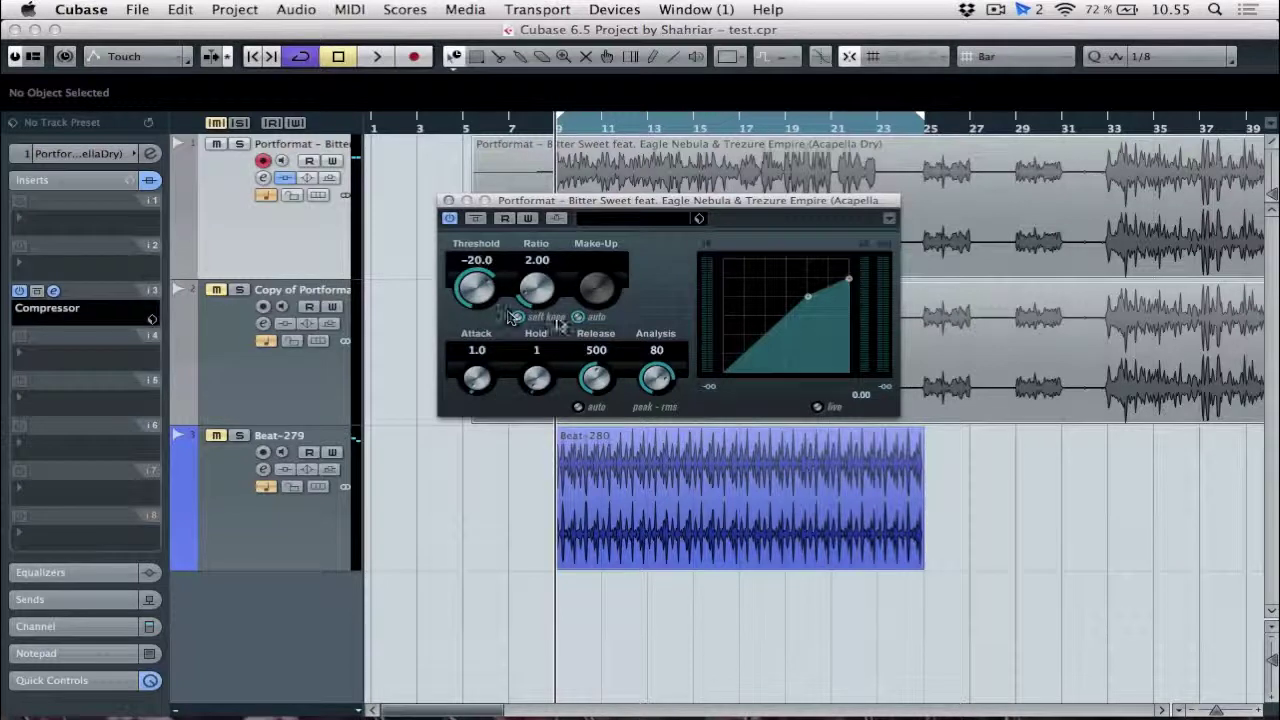
- During playback, set the compressor's threshold to -30.6, release to 762, hold to 3237 and analysis to 50
{"action": "key", "text": "space"}
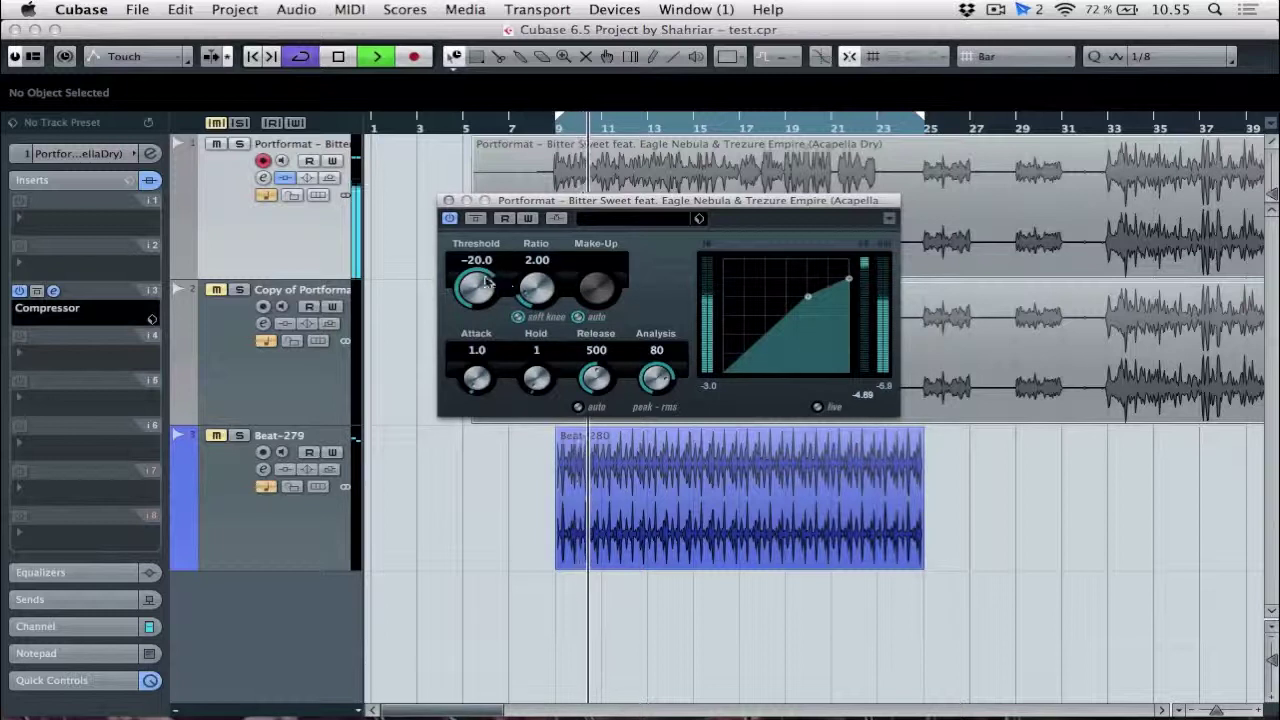
{"action": "scroll", "coordinate": [479, 277], "scroll_direction": "down", "scroll_amount": 5}
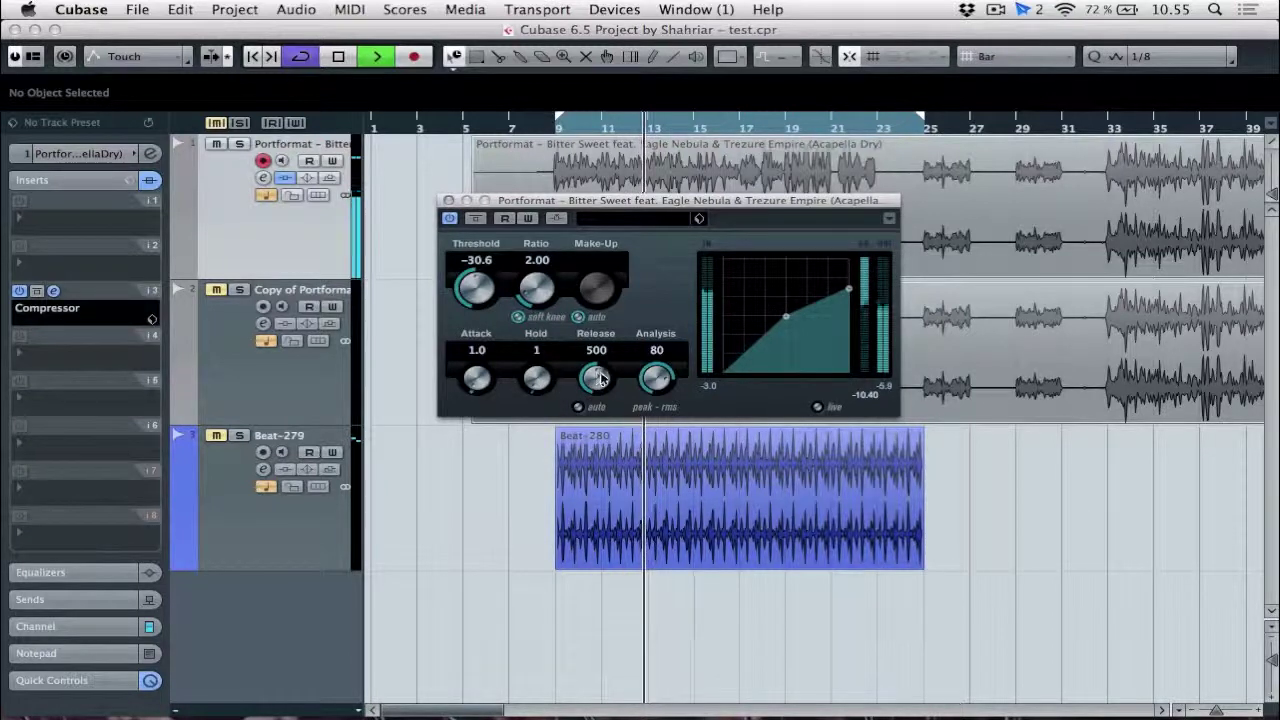
{"action": "scroll", "coordinate": [605, 377], "scroll_direction": "up", "scroll_amount": 5}
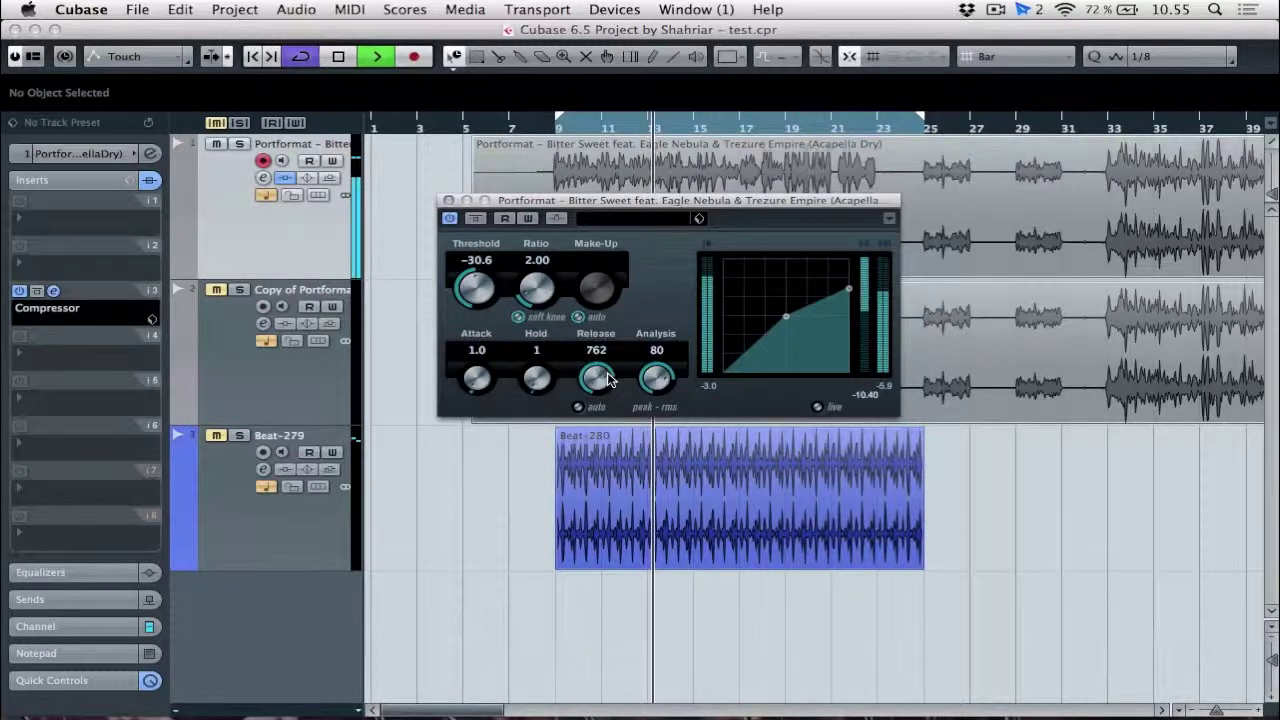
{"action": "left_click", "coordinate": [540, 372]}
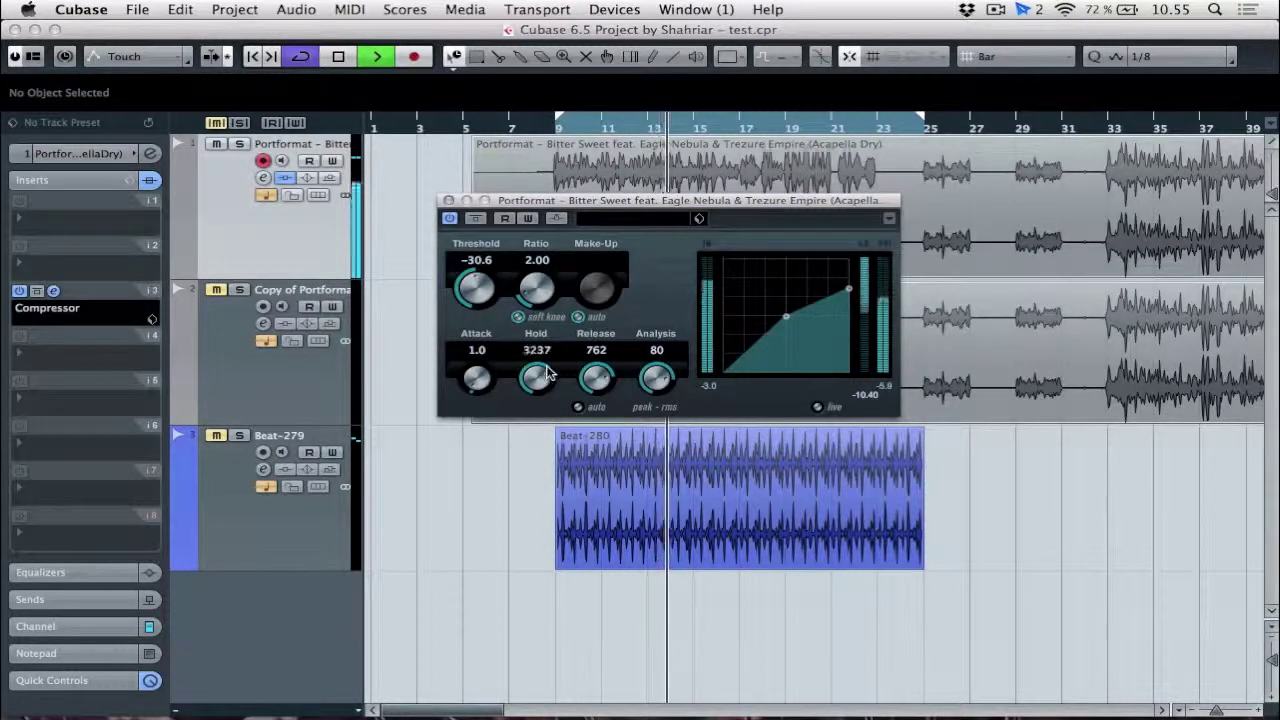
{"action": "left_click", "coordinate": [656, 366]}
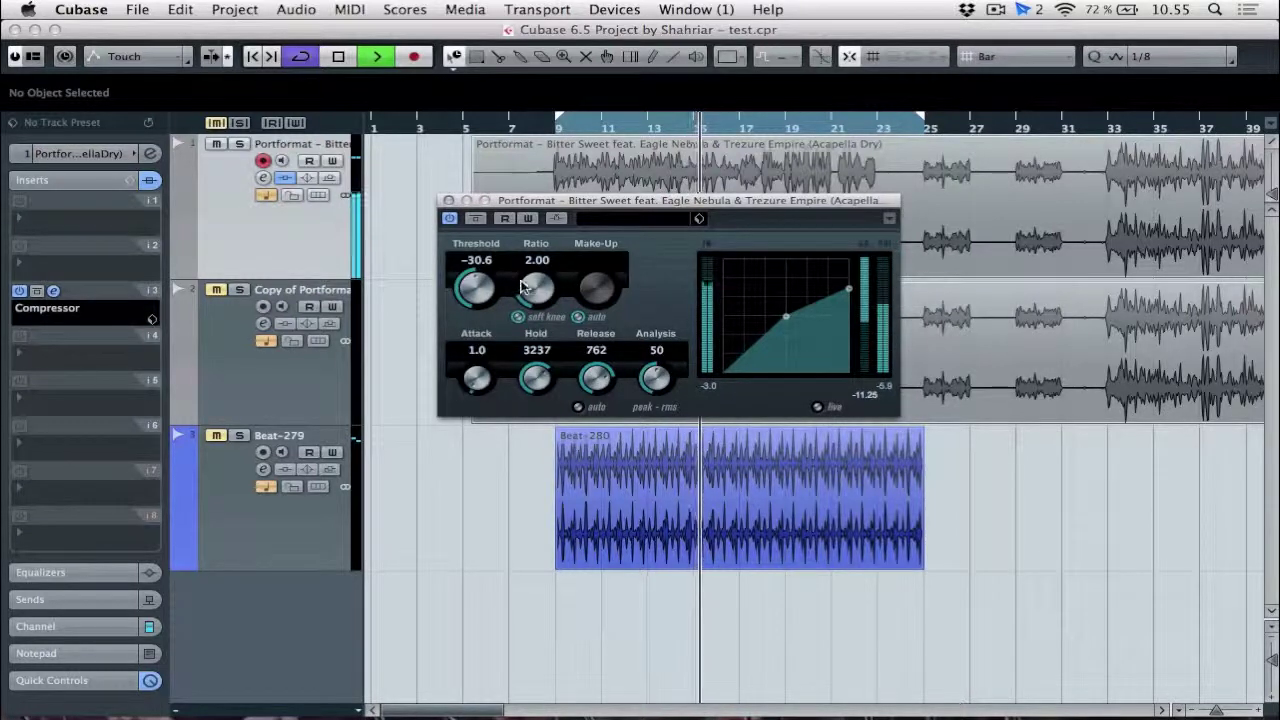
- Set the compressor's ratio to 1.87 and switch off automatic make-up, with make-up gain at 6.6
{"action": "left_click", "coordinate": [524, 305]}
{"action": "left_click_drag", "start_coordinate": [524, 305], "coordinate": [562, 315]}
{"action": "left_click", "coordinate": [578, 317]}
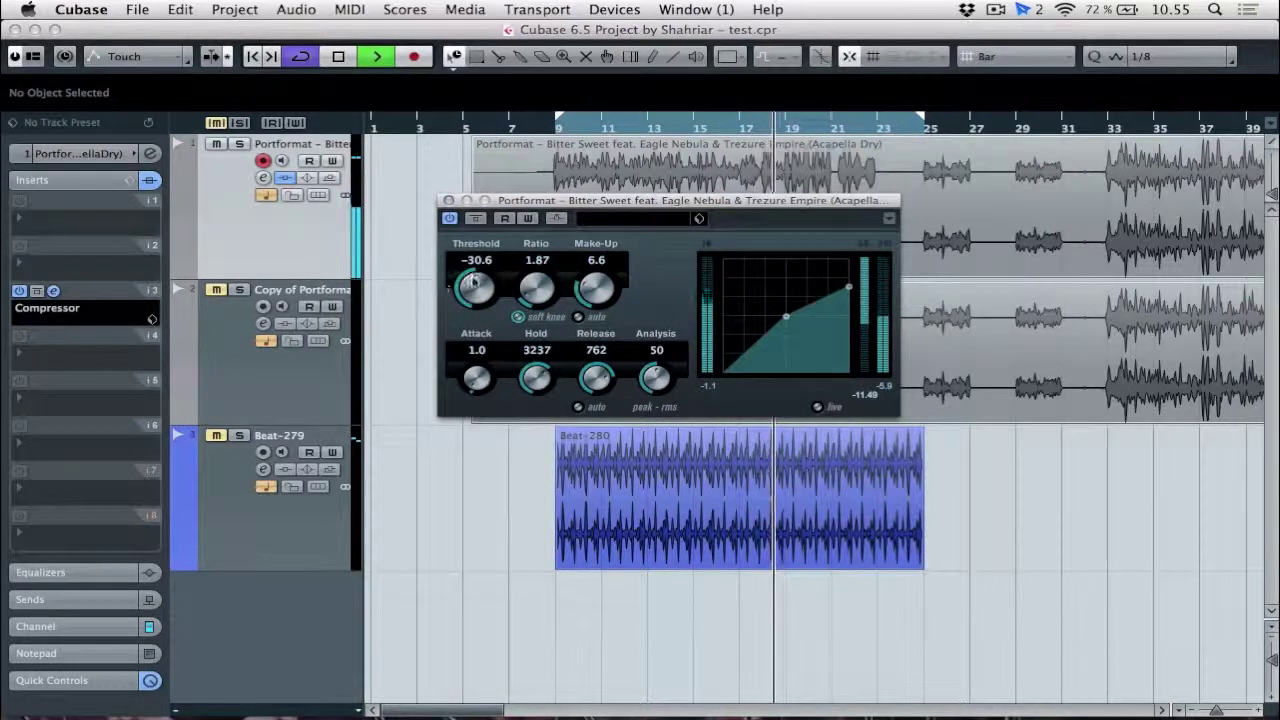
- Refine the compressor's threshold to -31.5 and its ratio to 2.49 by ear, and stop playback
{"action": "left_click_drag", "start_coordinate": [470, 287], "coordinate": [528, 283]}
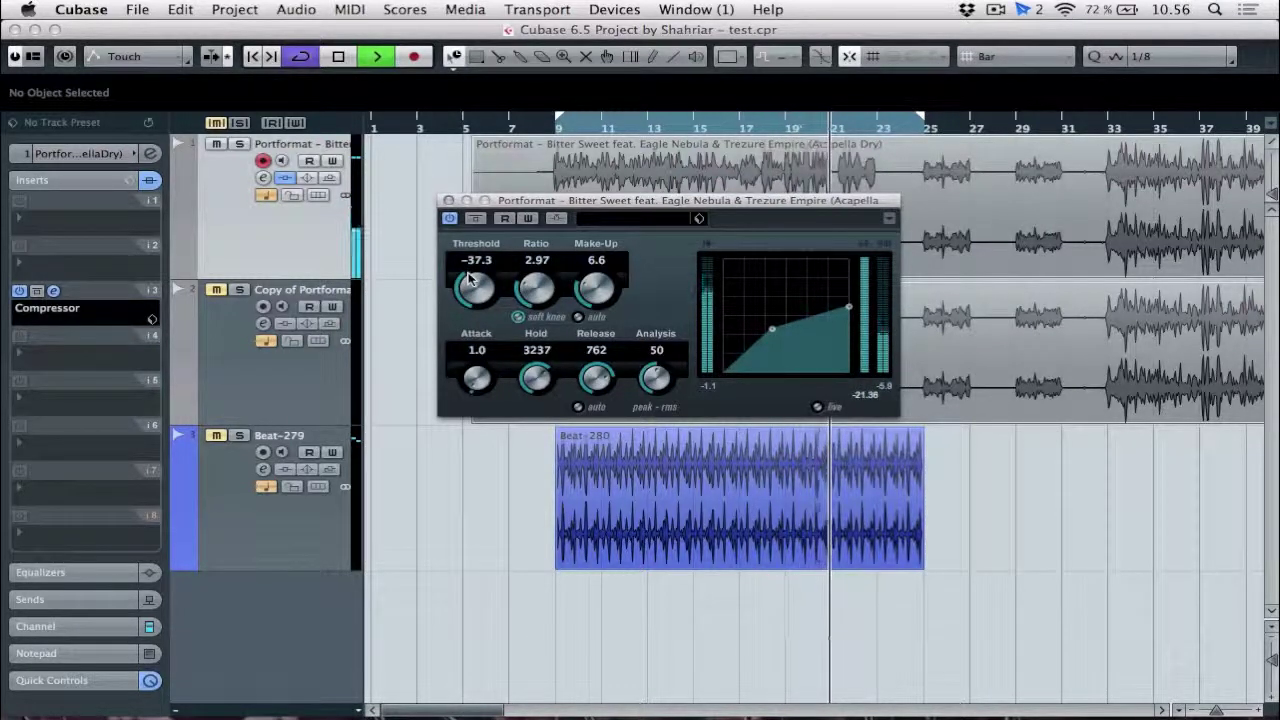
{"action": "left_click_drag", "start_coordinate": [470, 280], "coordinate": [485, 279]}
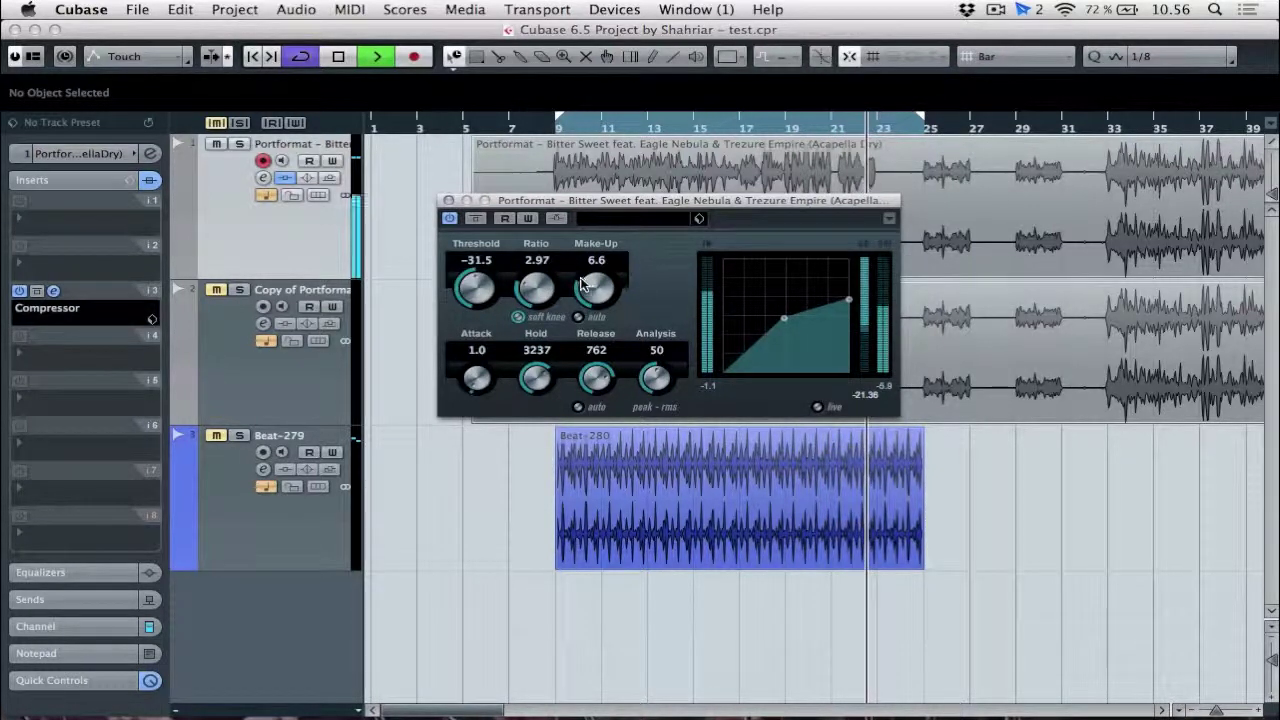
{"action": "left_click_drag", "start_coordinate": [530, 286], "coordinate": [521, 290]}
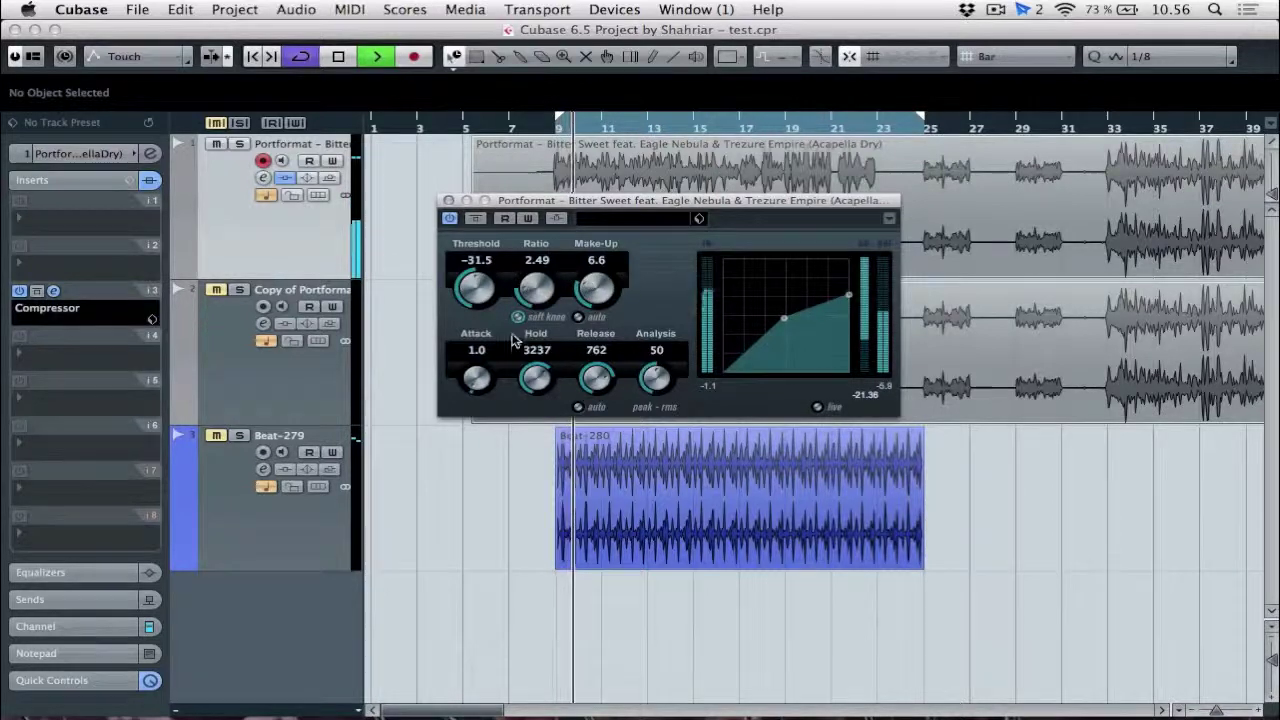
{"action": "key", "text": "space"}
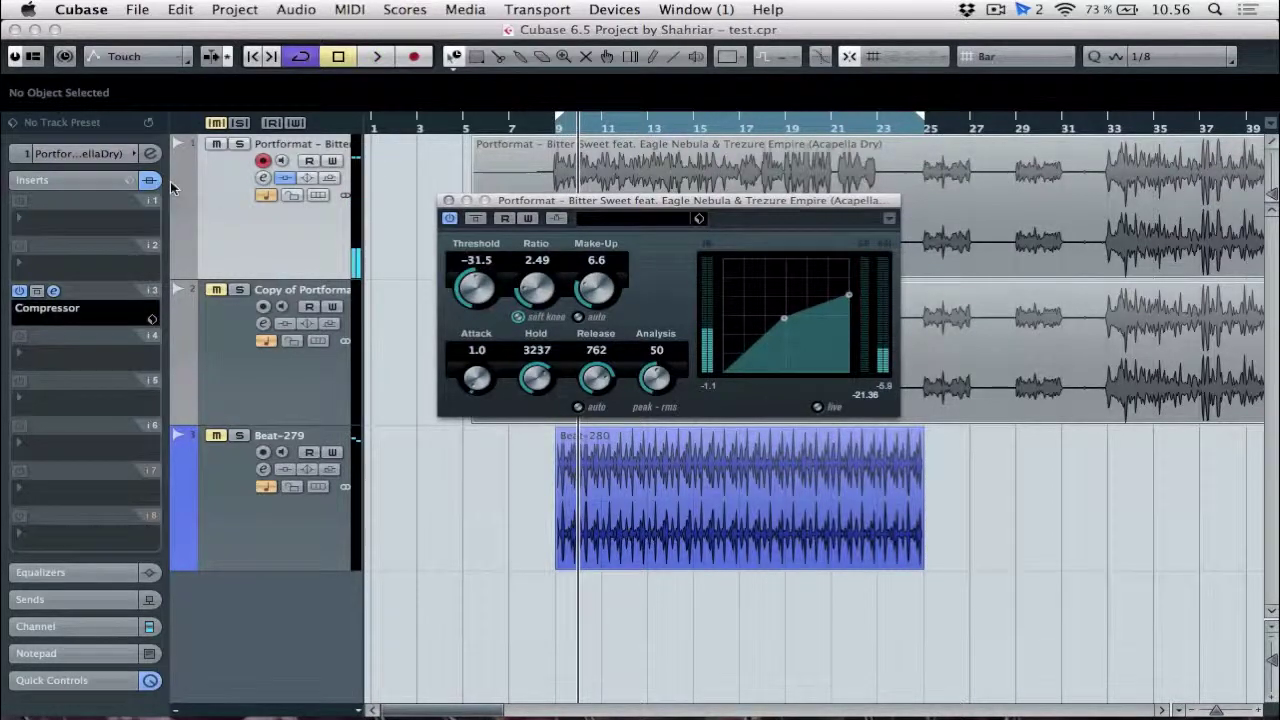
- Add a MonoDelay to the acapella track's insert slot 2 and set its feedback to 19.7
{"action": "left_click", "coordinate": [85, 268]}
{"action": "mouse_move", "coordinate": [88, 408]}
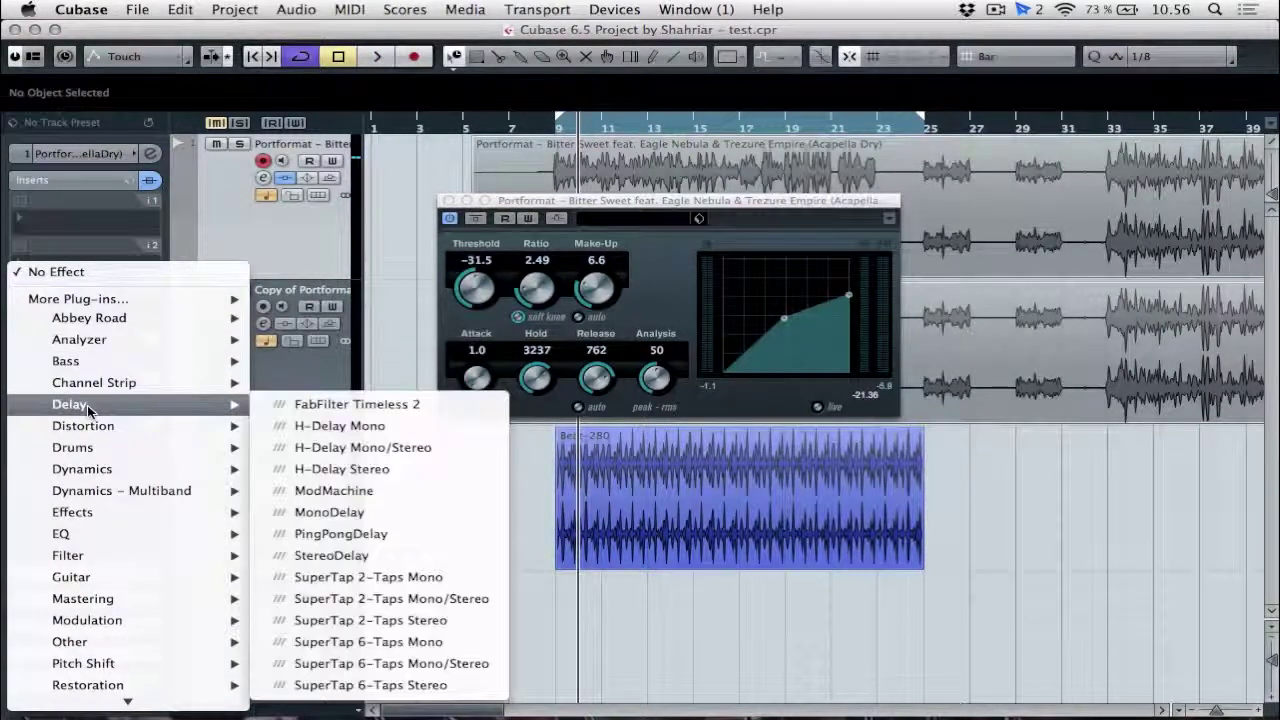
{"action": "left_click", "coordinate": [325, 512]}
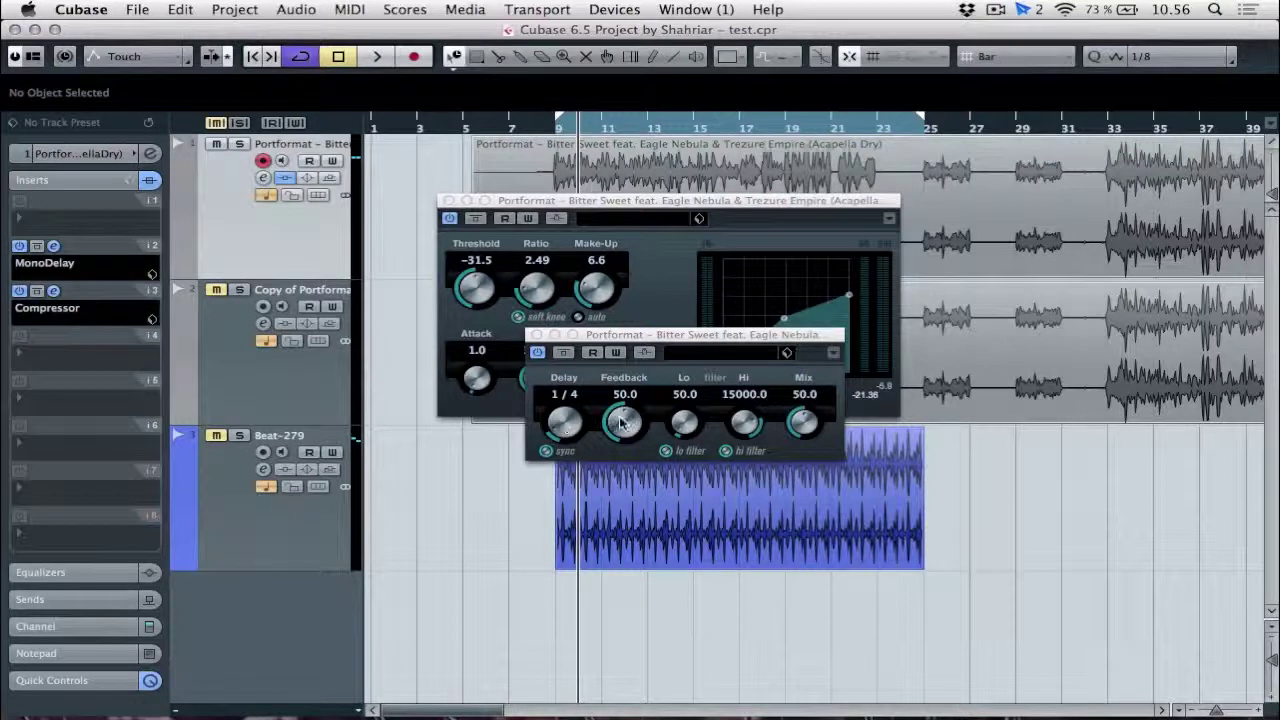
{"action": "left_click_drag", "start_coordinate": [617, 425], "coordinate": [615, 428]}
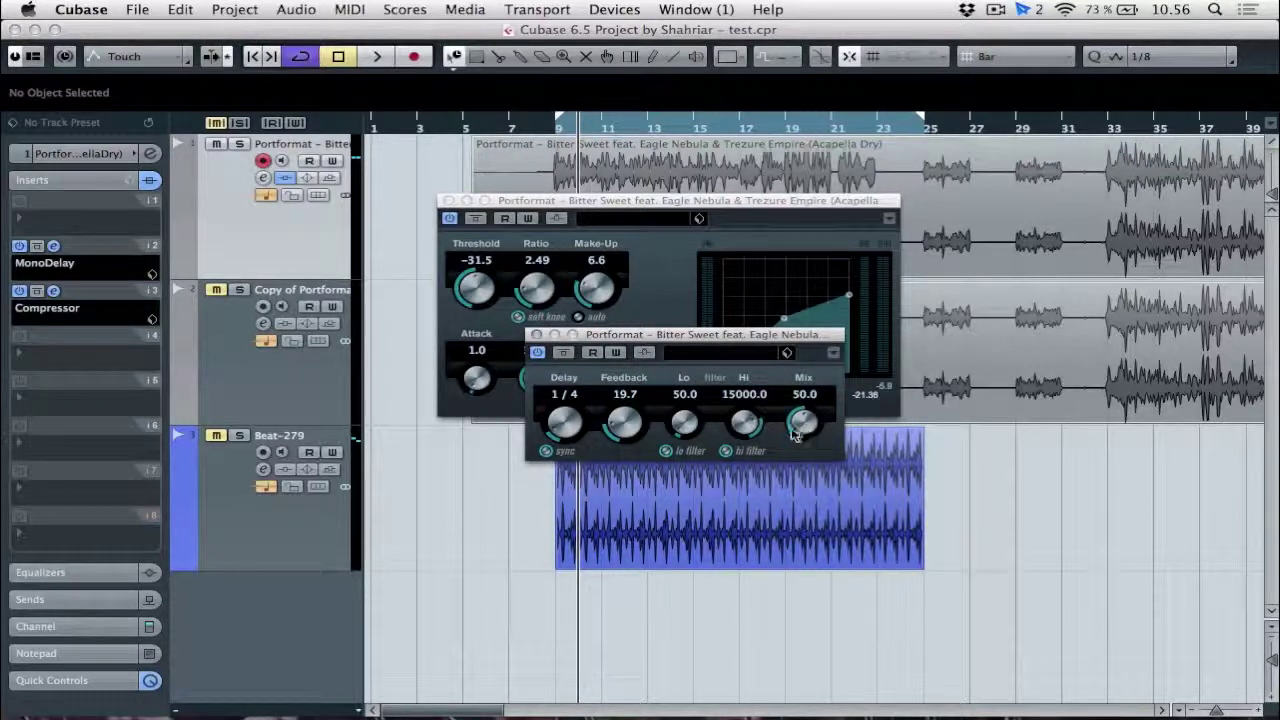
- Set the MonoDelay's mix to 3.8 during playback and close the delay and compressor windows
{"action": "scroll", "coordinate": [791, 428], "scroll_direction": "down", "scroll_amount": 2}
{"action": "key", "text": "space"}
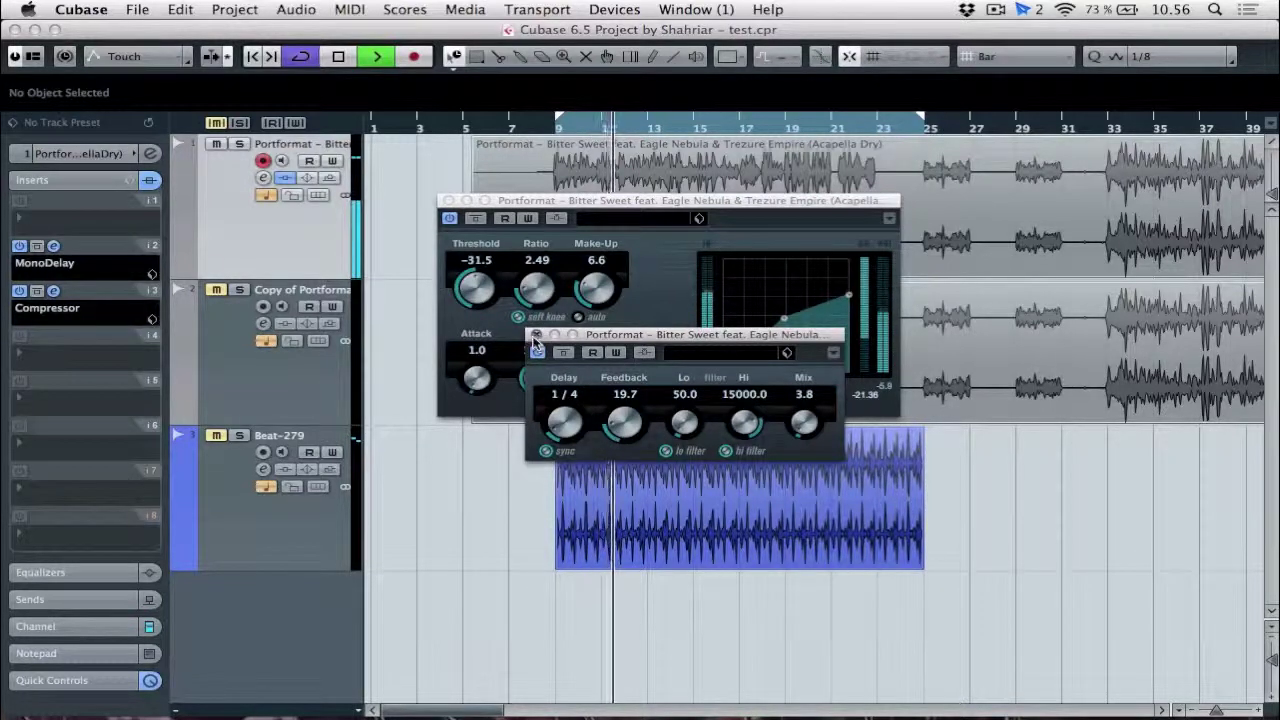
{"action": "left_click", "coordinate": [537, 334]}
{"action": "left_click", "coordinate": [447, 200]}
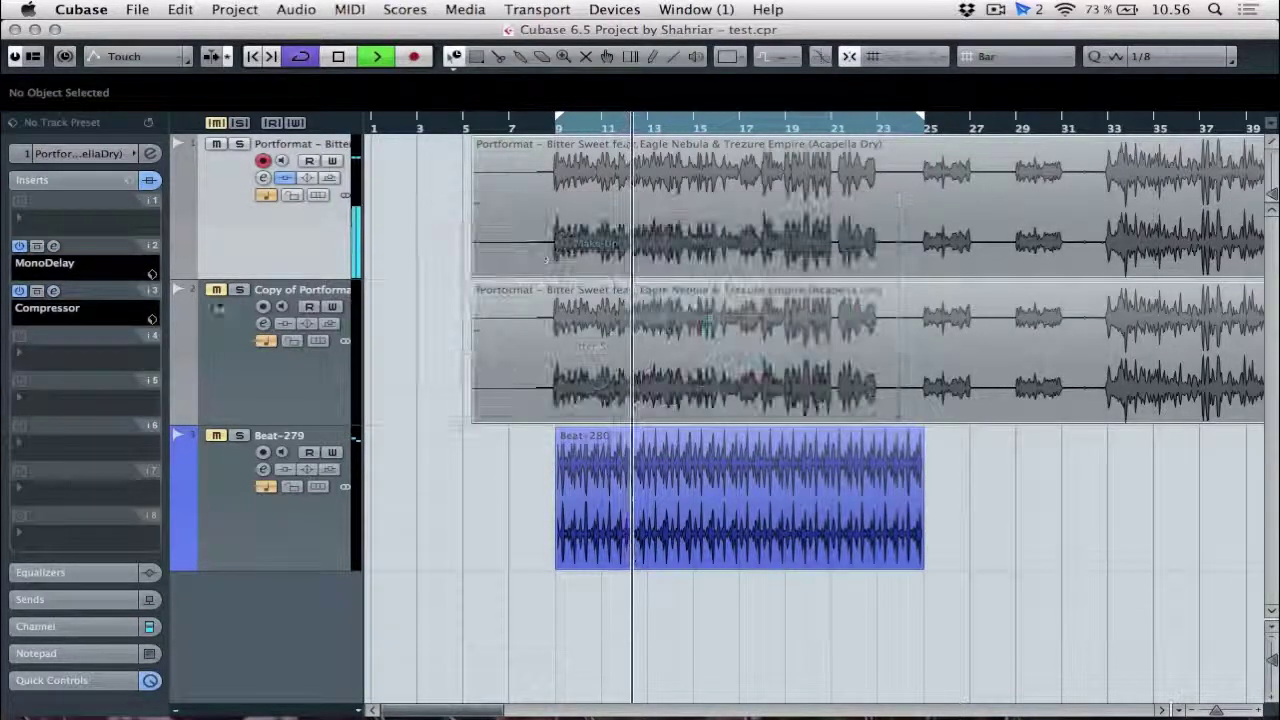
- Move the Compressor to insert slot 4 and add a CSR Plate reverb to the freed slot 3
{"action": "left_click_drag", "start_coordinate": [152, 294], "coordinate": [151, 358]}
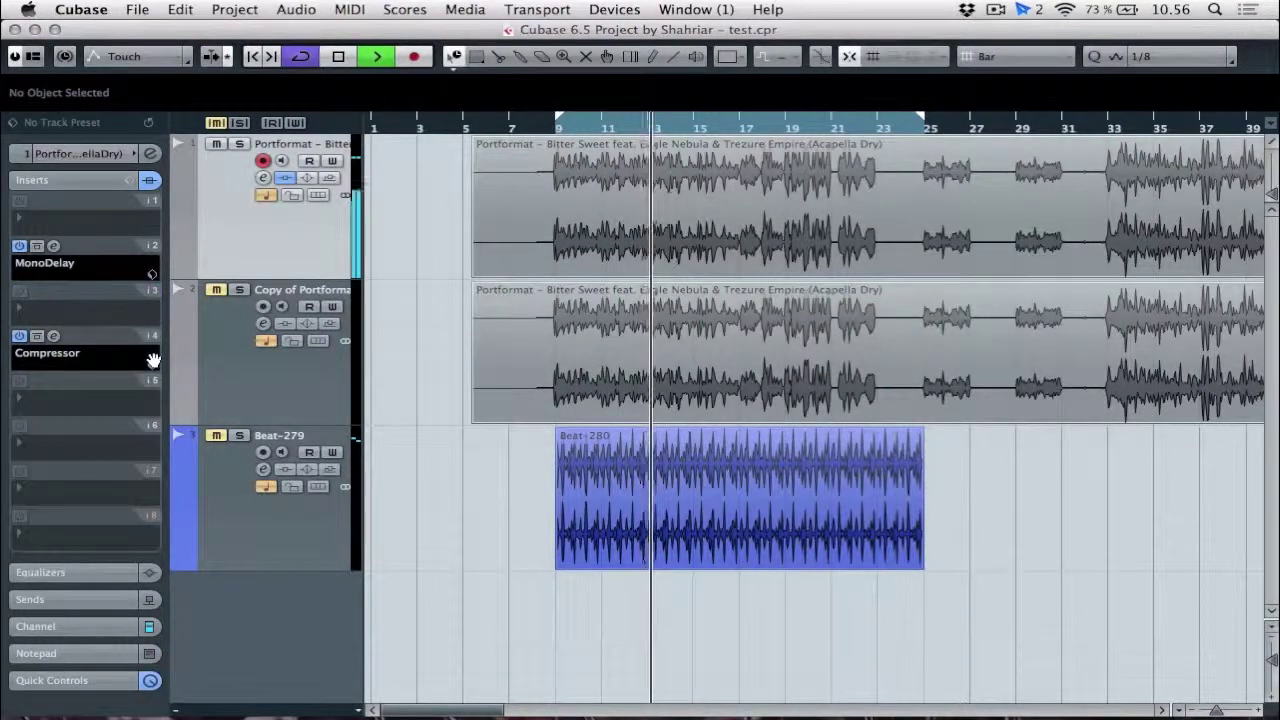
{"action": "left_click", "coordinate": [117, 305]}
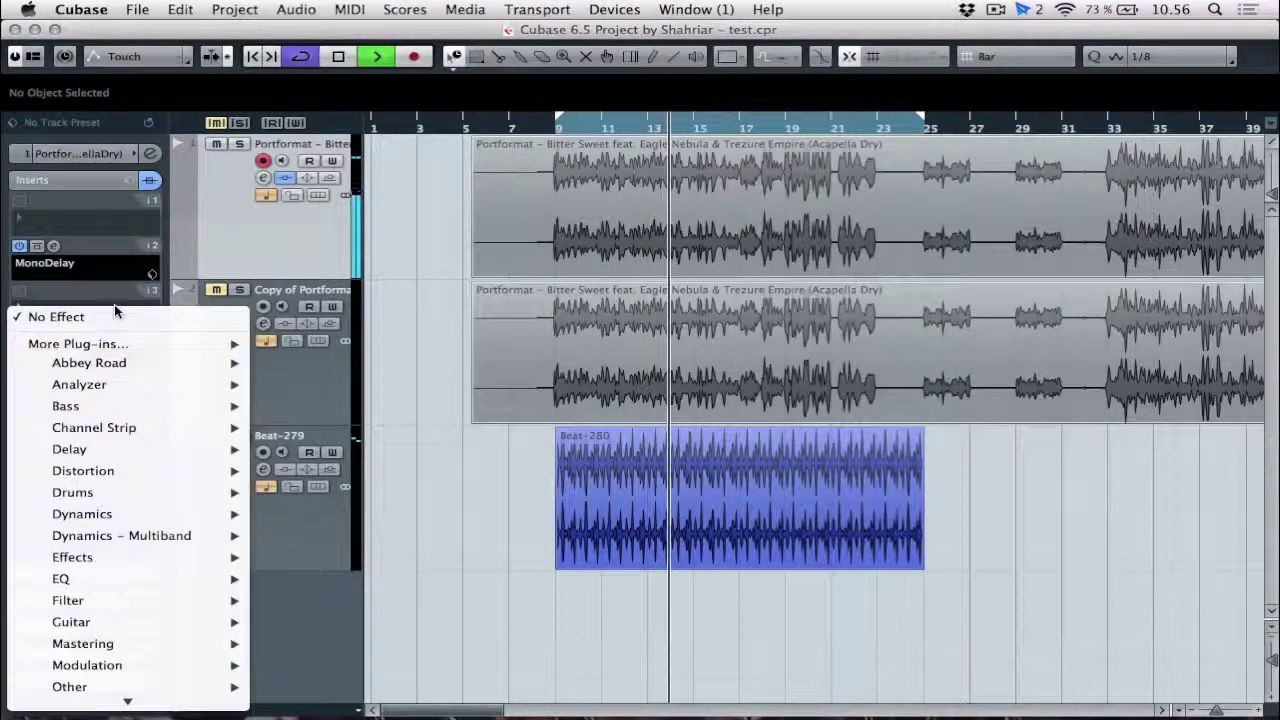
{"action": "left_click", "coordinate": [99, 288]}
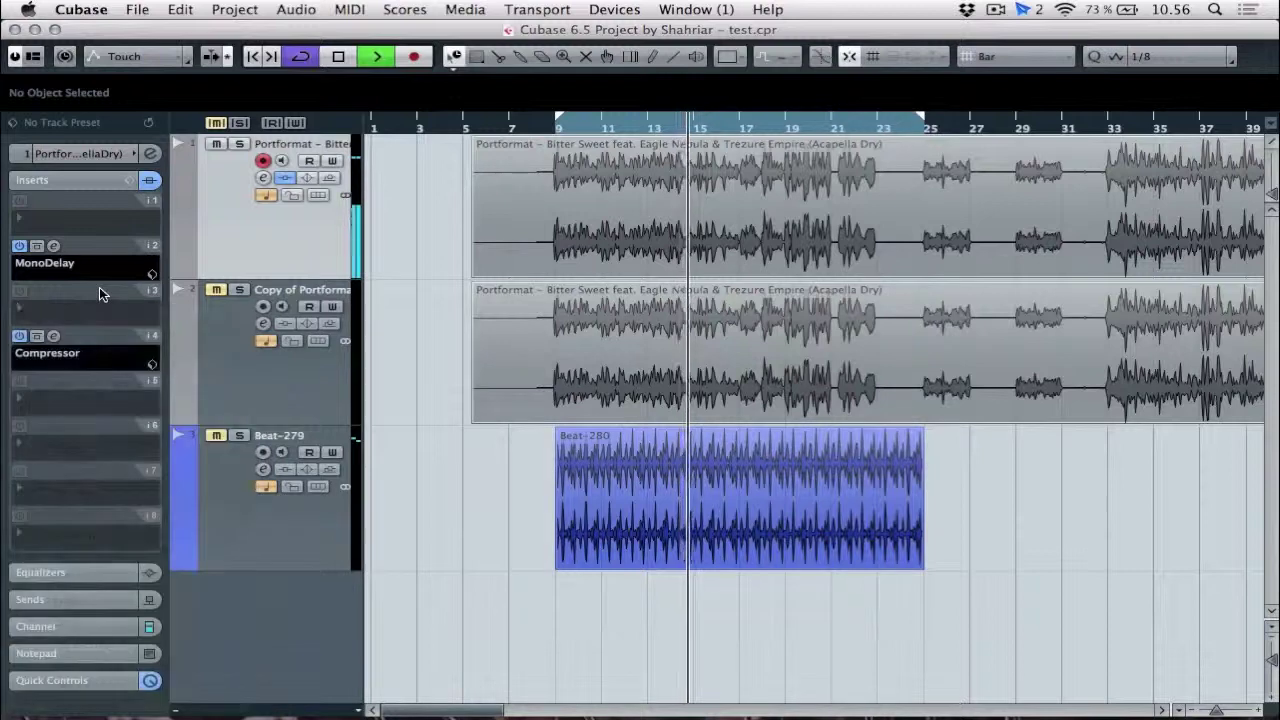
{"action": "left_click", "coordinate": [98, 290]}
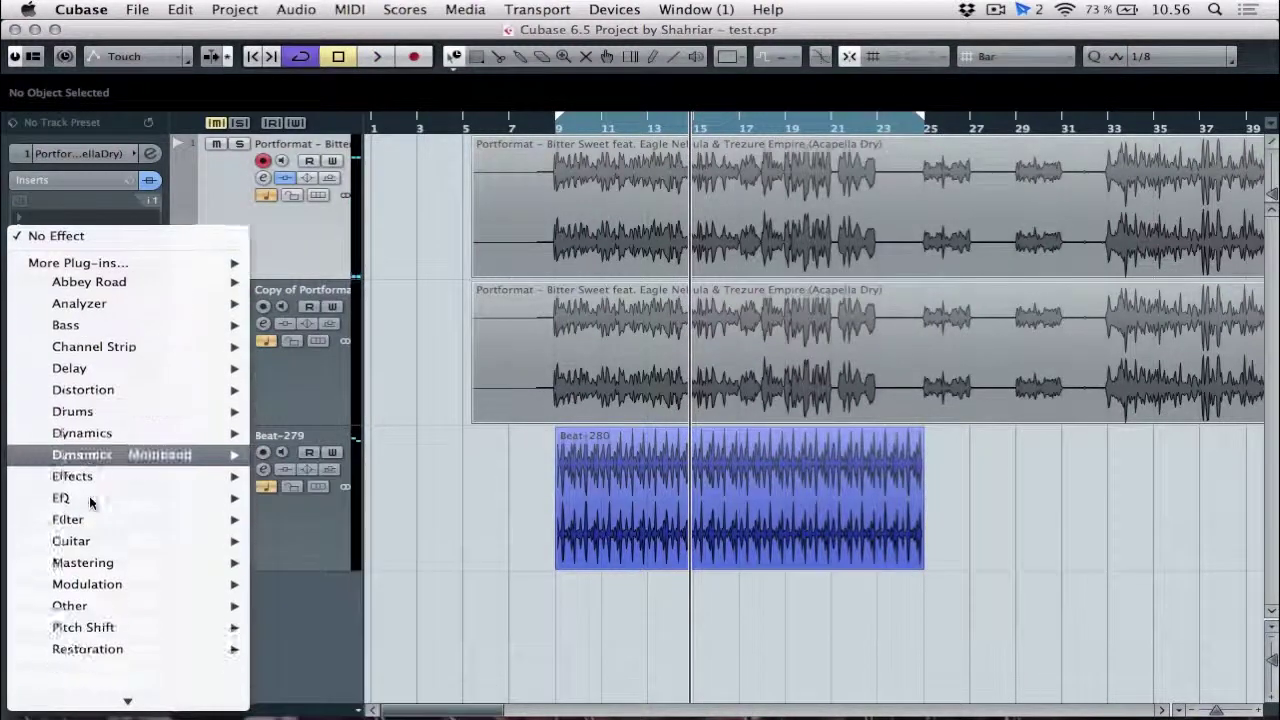
{"action": "mouse_move", "coordinate": [90, 537]}
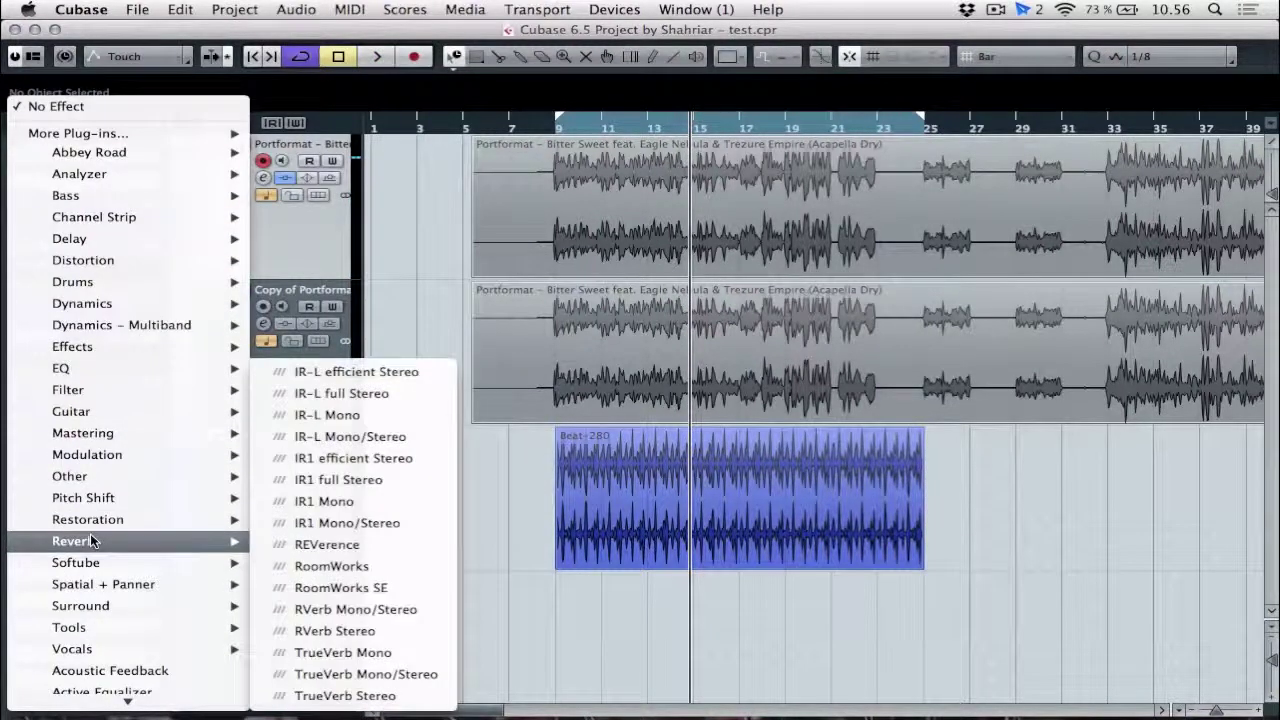
{"action": "scroll", "coordinate": [90, 533], "scroll_direction": "down", "scroll_amount": 3}
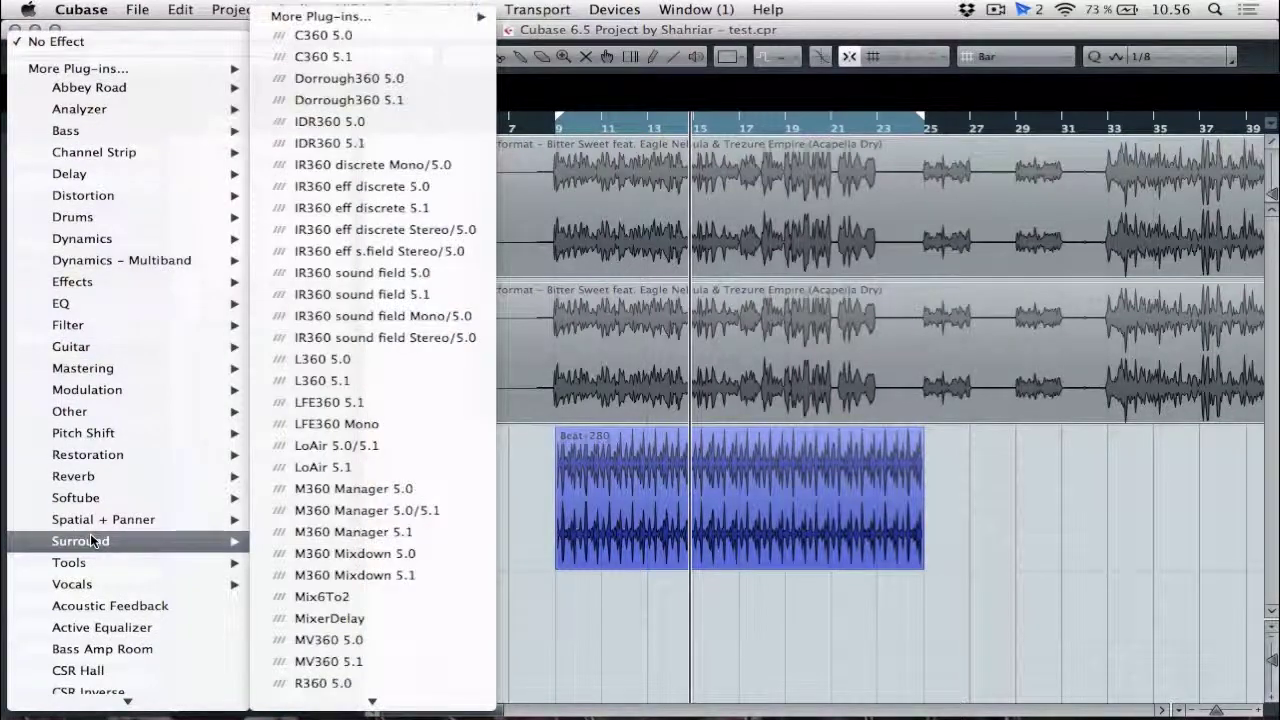
{"action": "scroll", "coordinate": [90, 535], "scroll_direction": "down", "scroll_amount": 1}
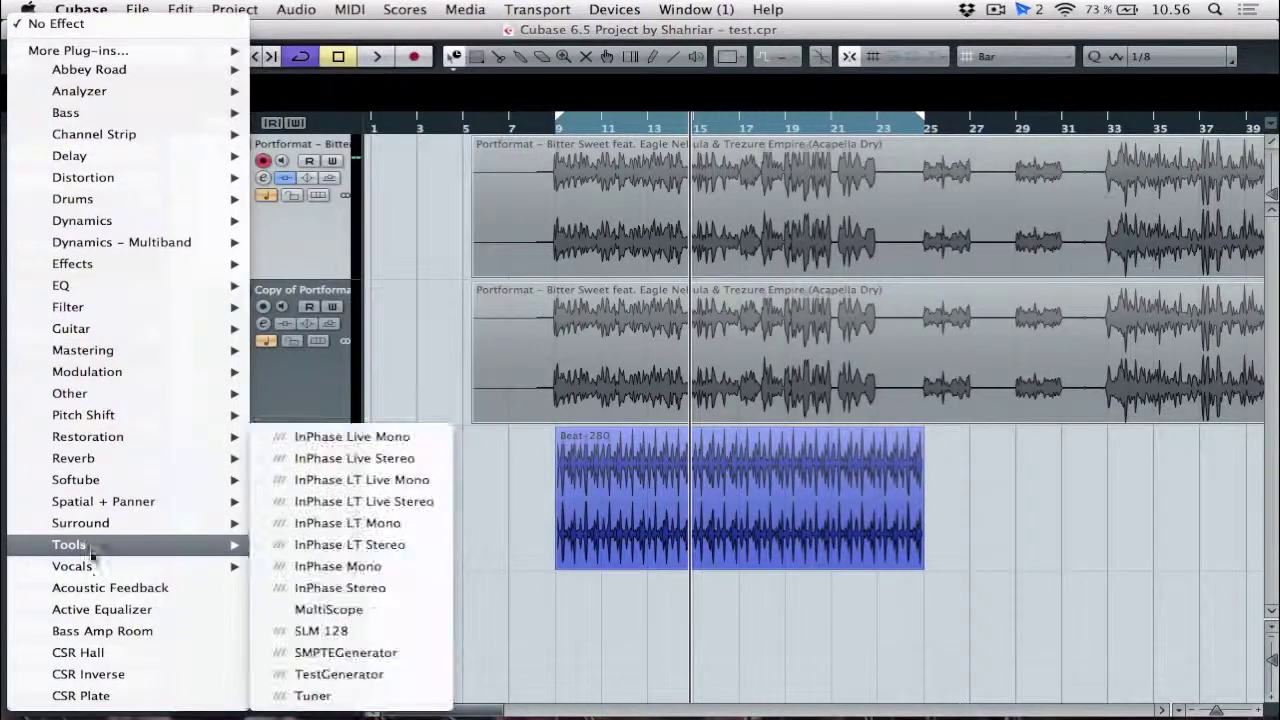
{"action": "left_click", "coordinate": [86, 700]}
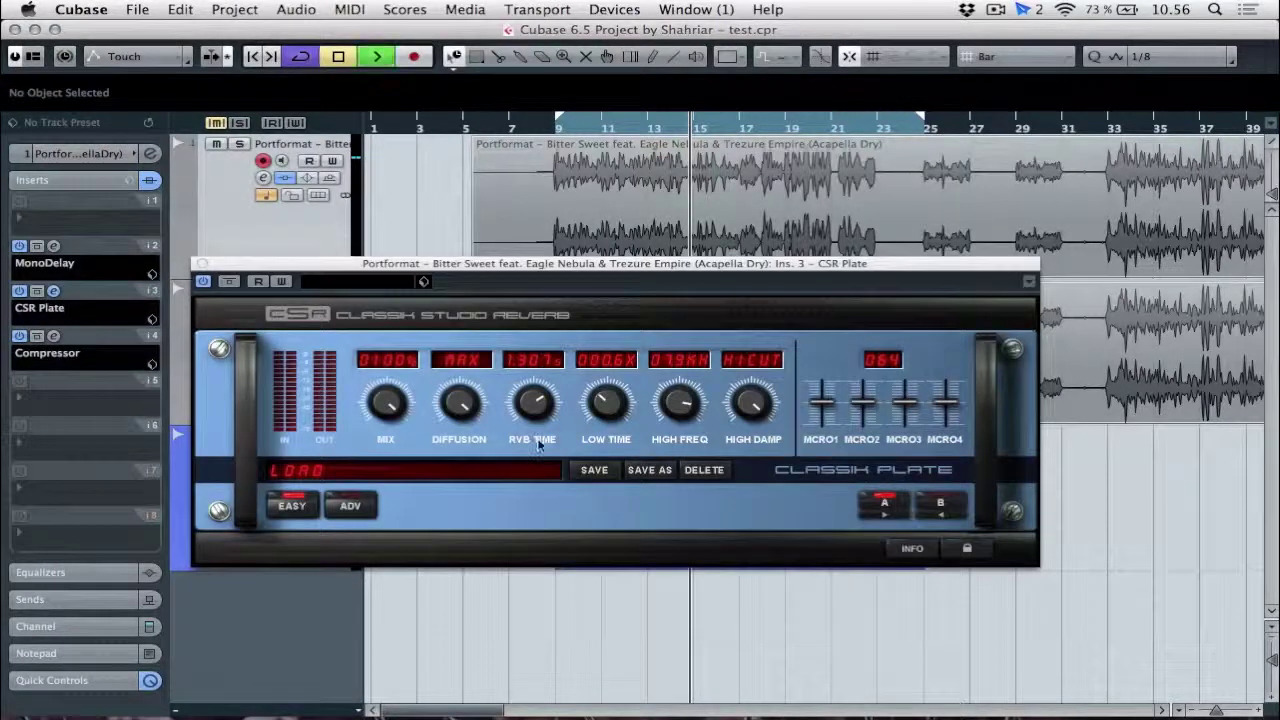
- Set the CSR Plate's mix to 21% during playback, close its window and stop playback
{"action": "left_click_drag", "start_coordinate": [392, 405], "coordinate": [405, 542]}
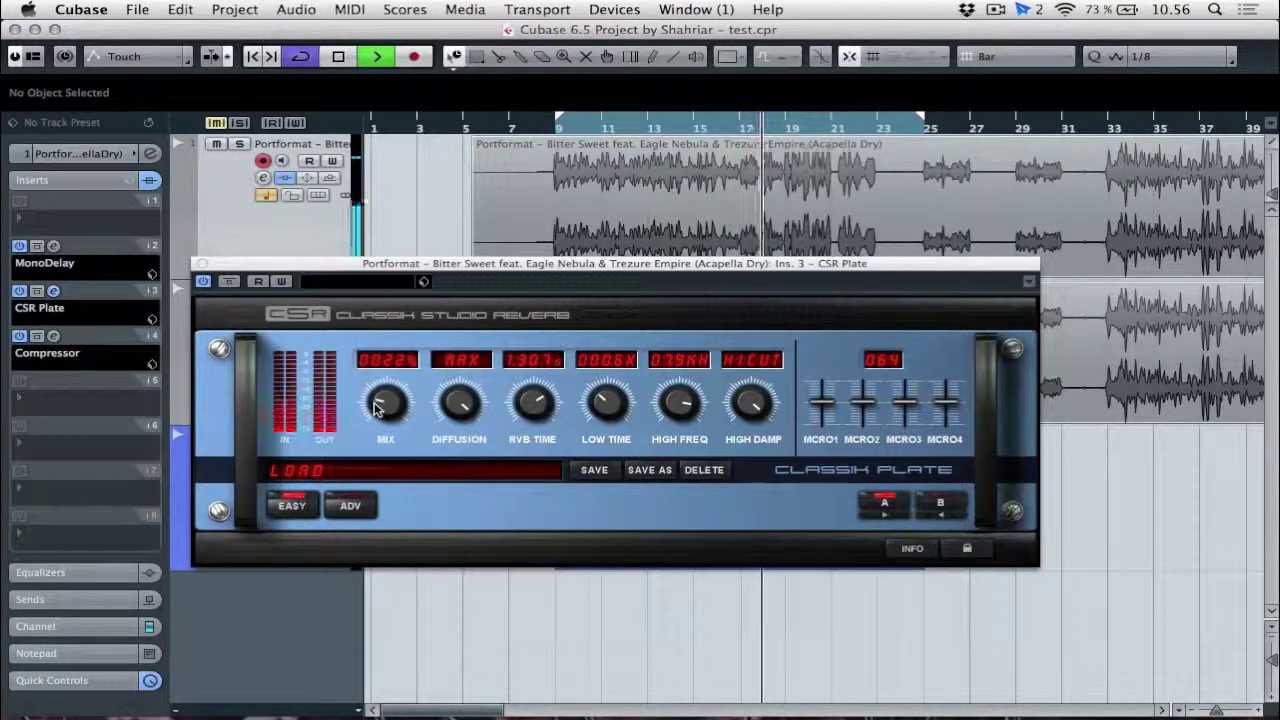
{"action": "left_click_drag", "start_coordinate": [375, 408], "coordinate": [382, 412]}
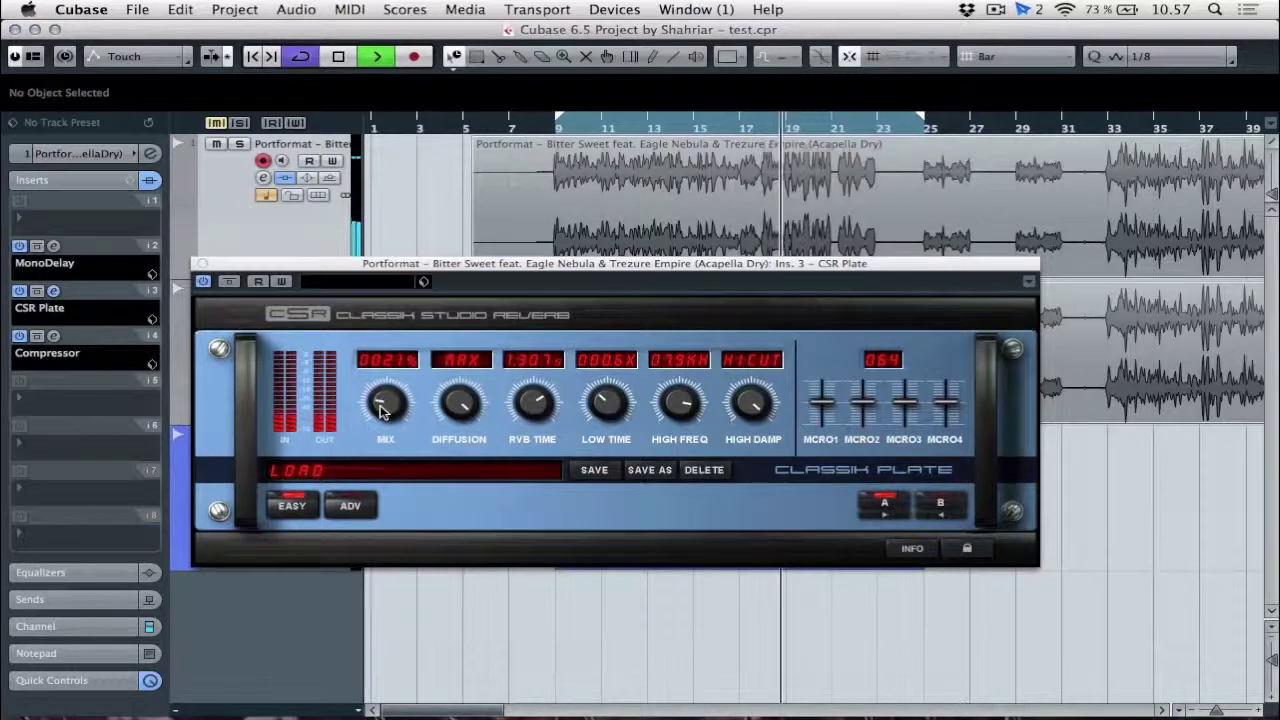
{"action": "left_click", "coordinate": [200, 265]}
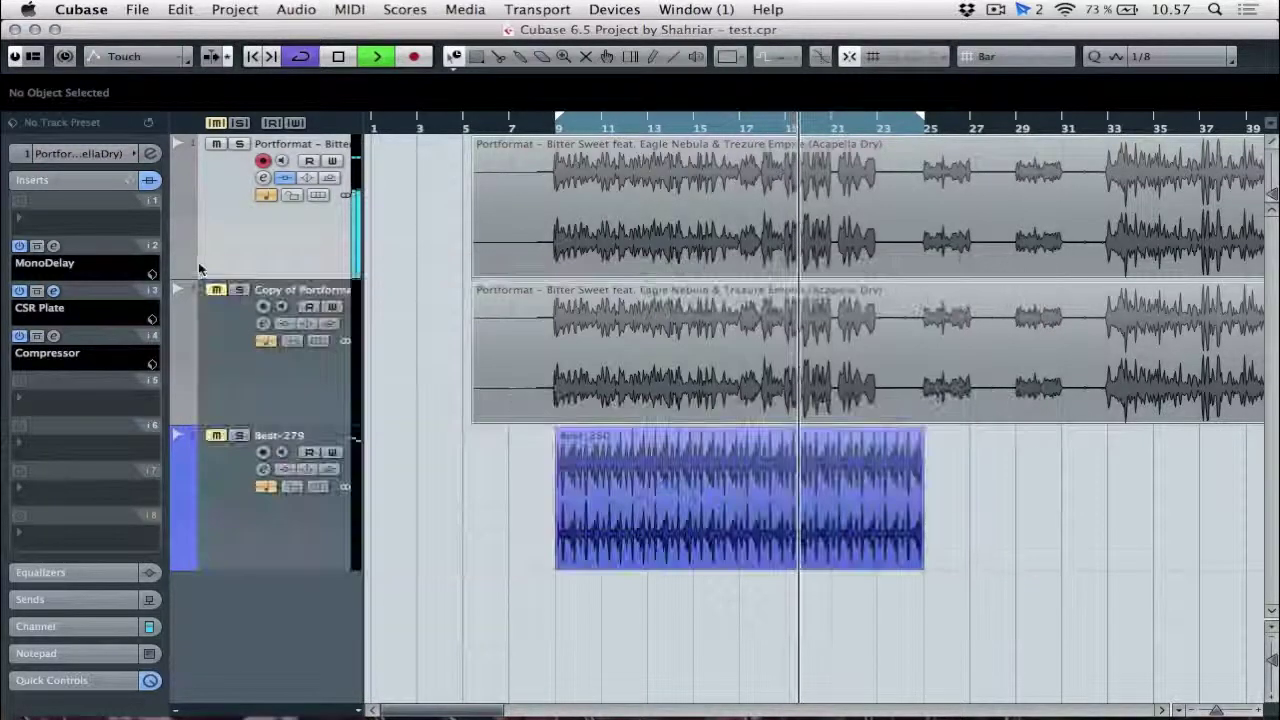
{"action": "key", "text": "space"}
- Add a FabFilter Pro-Q equalizer to the acapella track's insert slot 1
{"action": "left_click", "coordinate": [51, 213]}
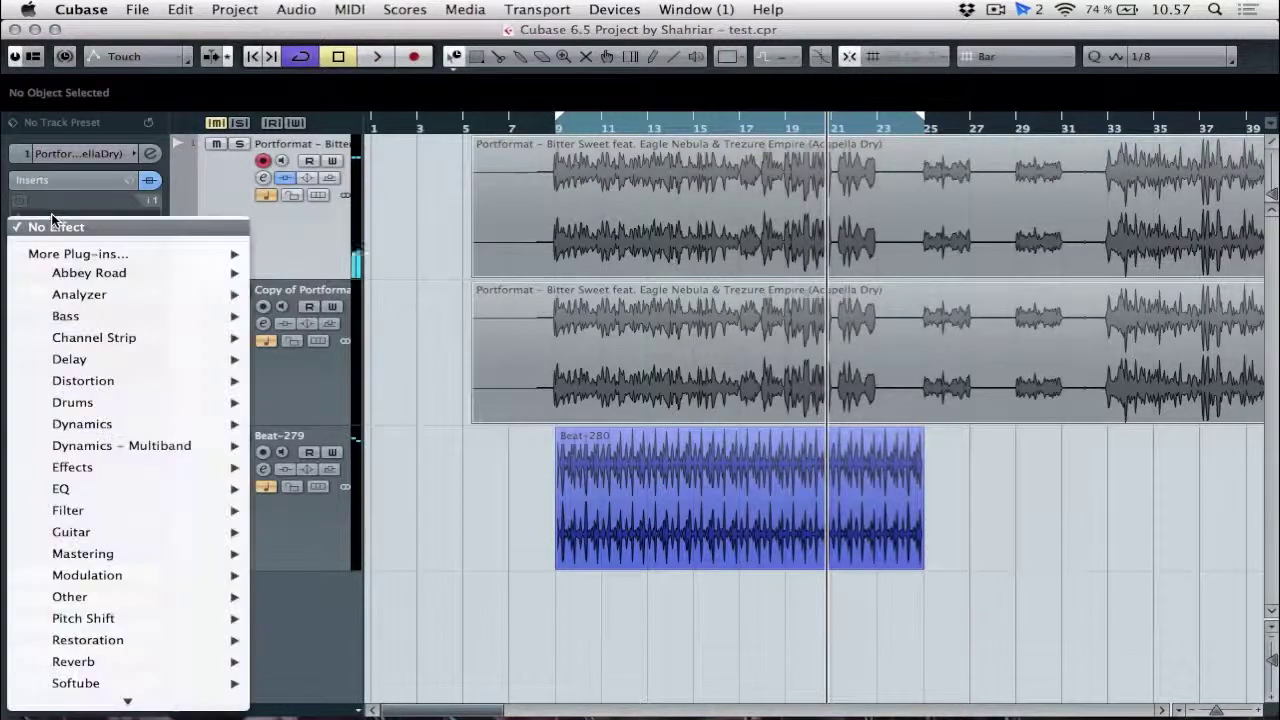
{"action": "mouse_move", "coordinate": [83, 489]}
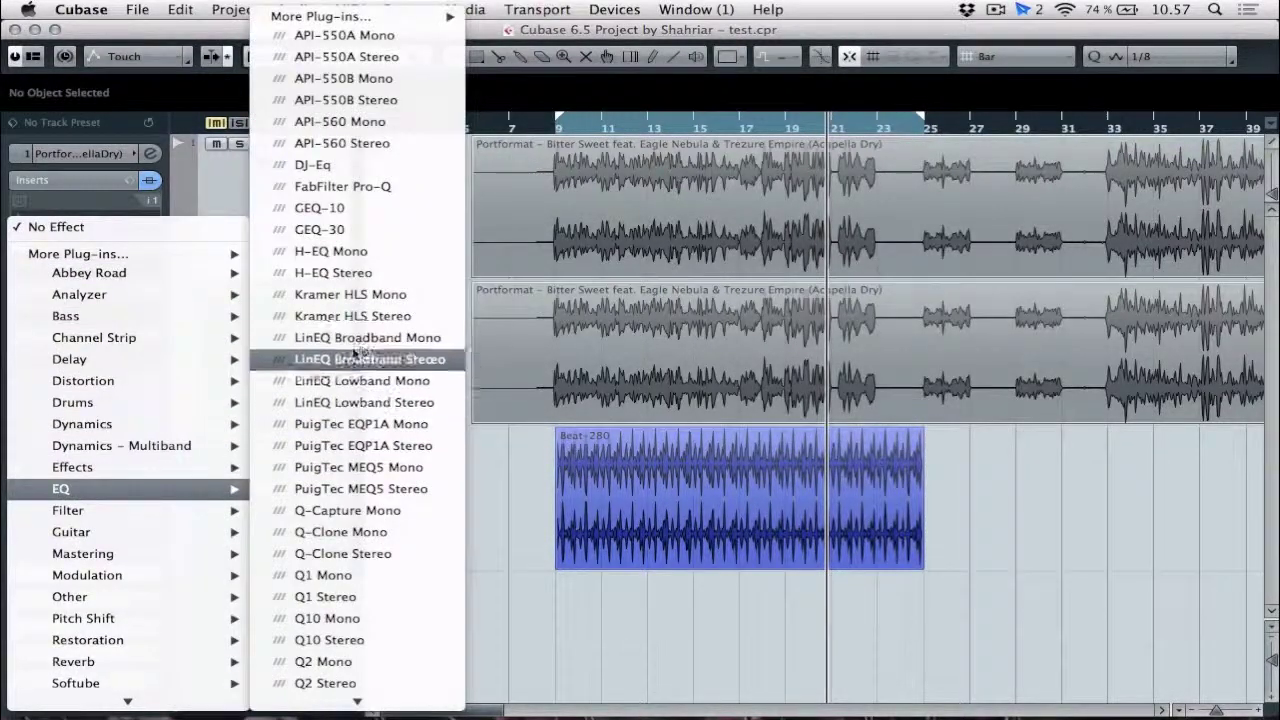
{"action": "left_click", "coordinate": [313, 187]}
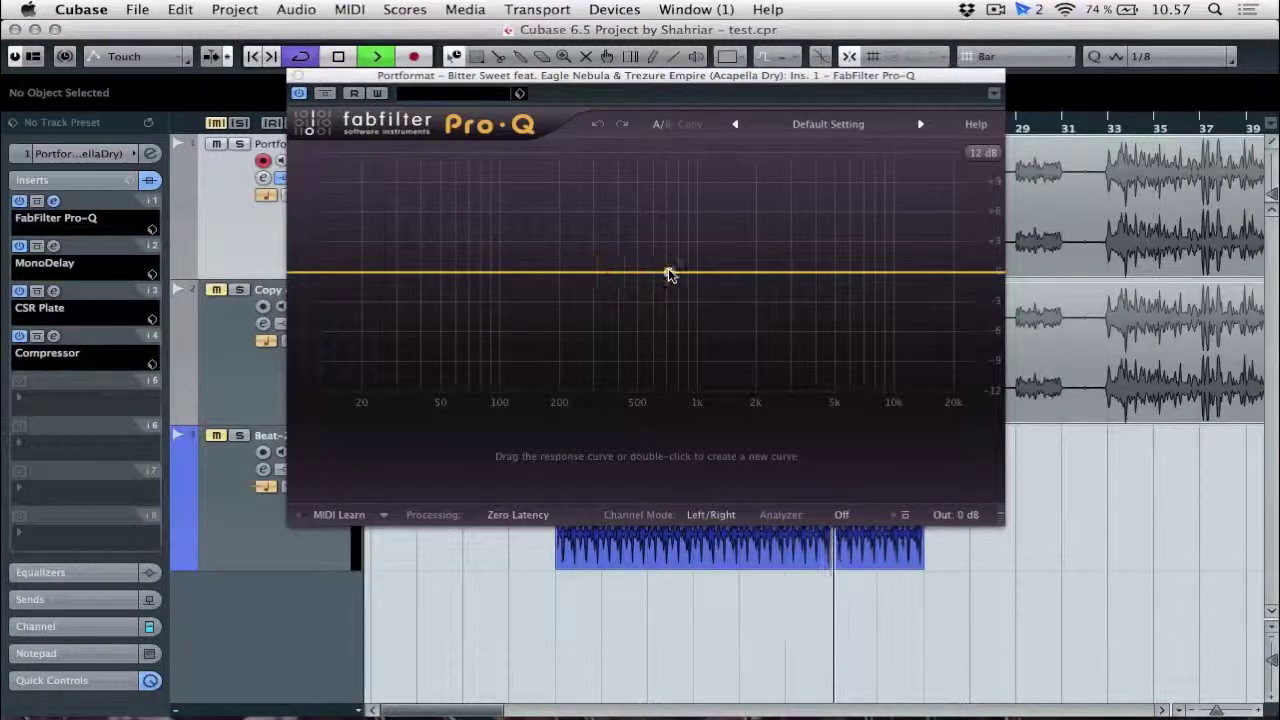
- Shape the Pro-Q curve with boosts of 4.15 dB at 1095.7 Hz and about 3 dB near 5 kHz, cutting 3.79 dB at 116.93 Hz and the lowest bass
{"action": "left_click_drag", "start_coordinate": [668, 272], "coordinate": [670, 236]}
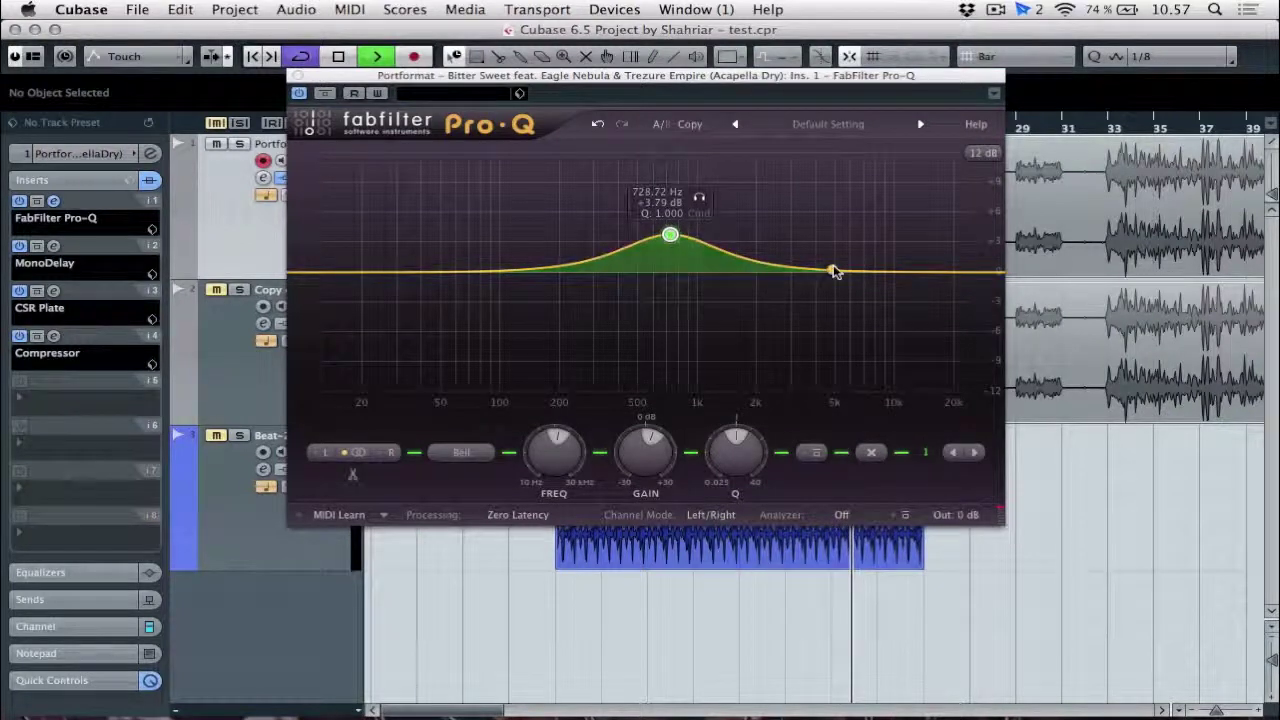
{"action": "left_click_drag", "start_coordinate": [834, 271], "coordinate": [834, 244]}
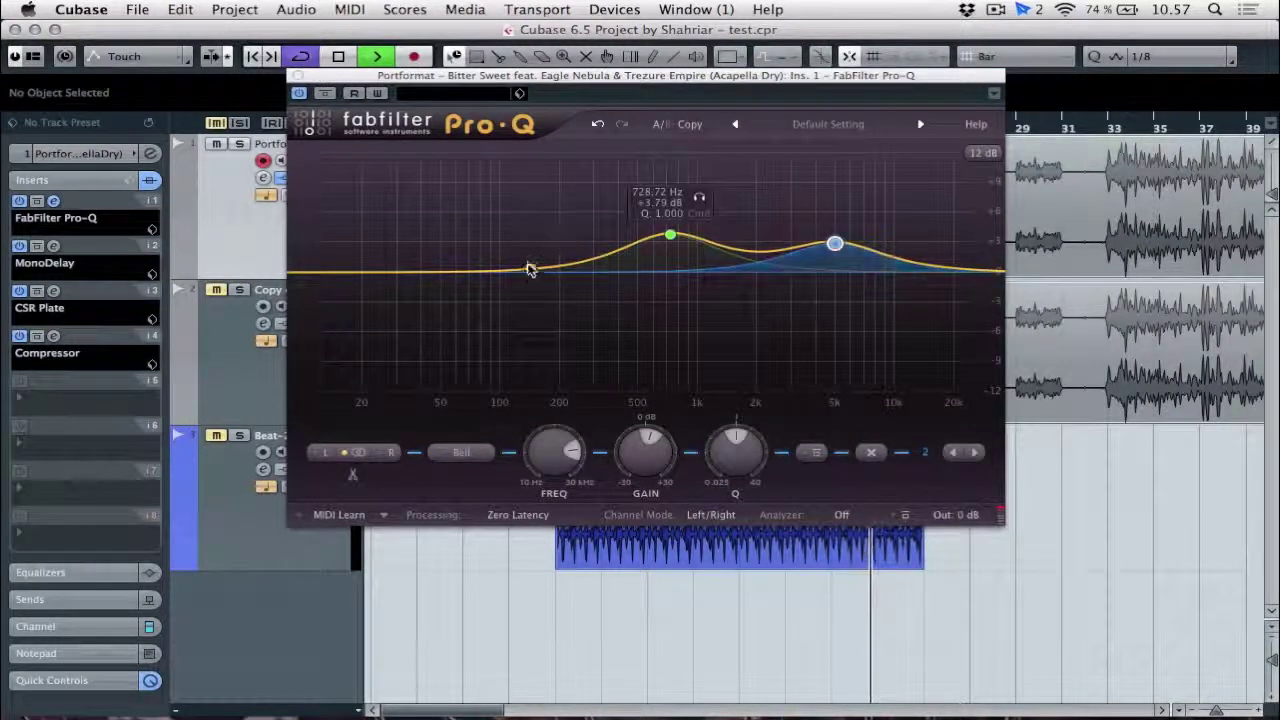
{"action": "left_click_drag", "start_coordinate": [517, 274], "coordinate": [514, 312]}
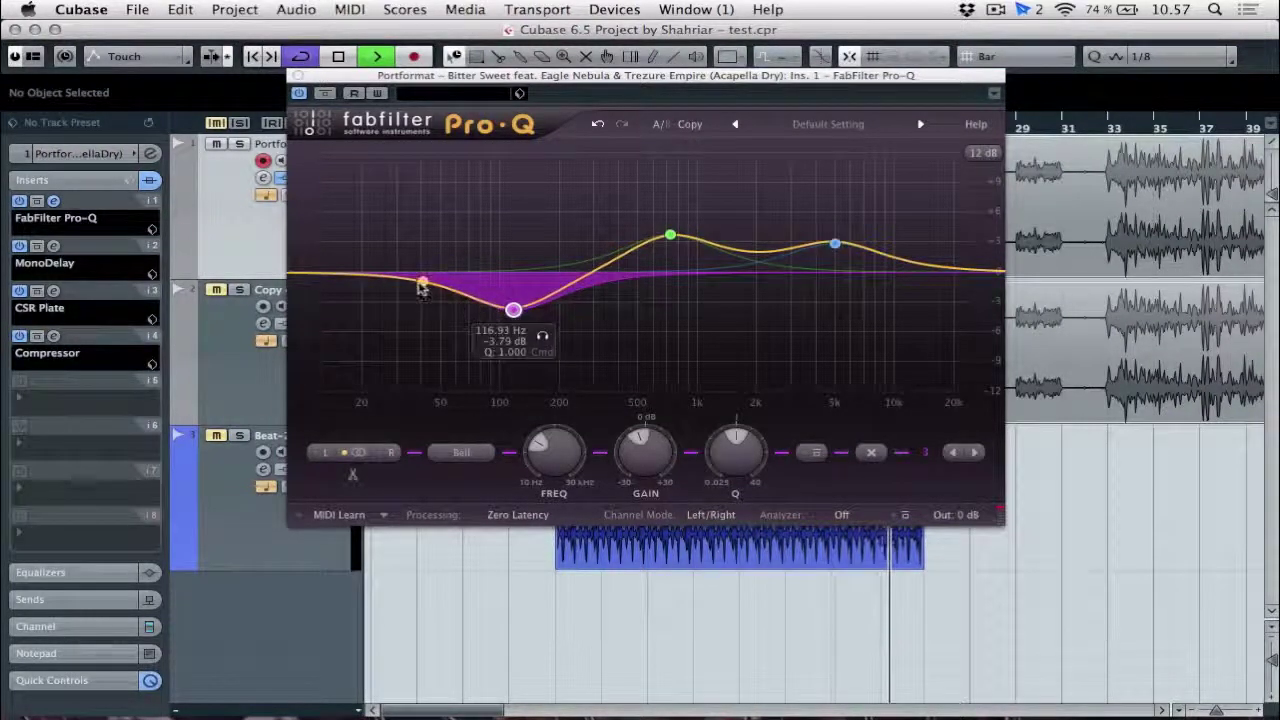
{"action": "left_click_drag", "start_coordinate": [423, 283], "coordinate": [334, 298]}
{"action": "left_click_drag", "start_coordinate": [670, 235], "coordinate": [706, 232]}
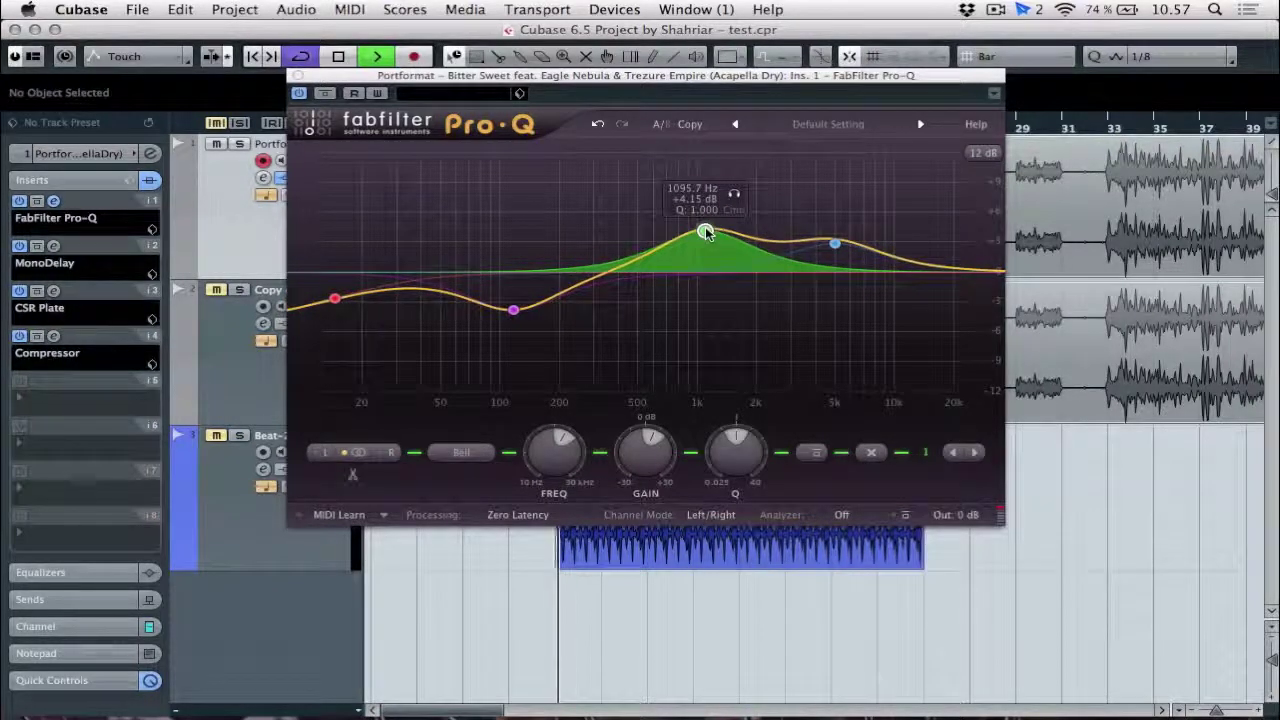
{"action": "left_click", "coordinate": [298, 75]}
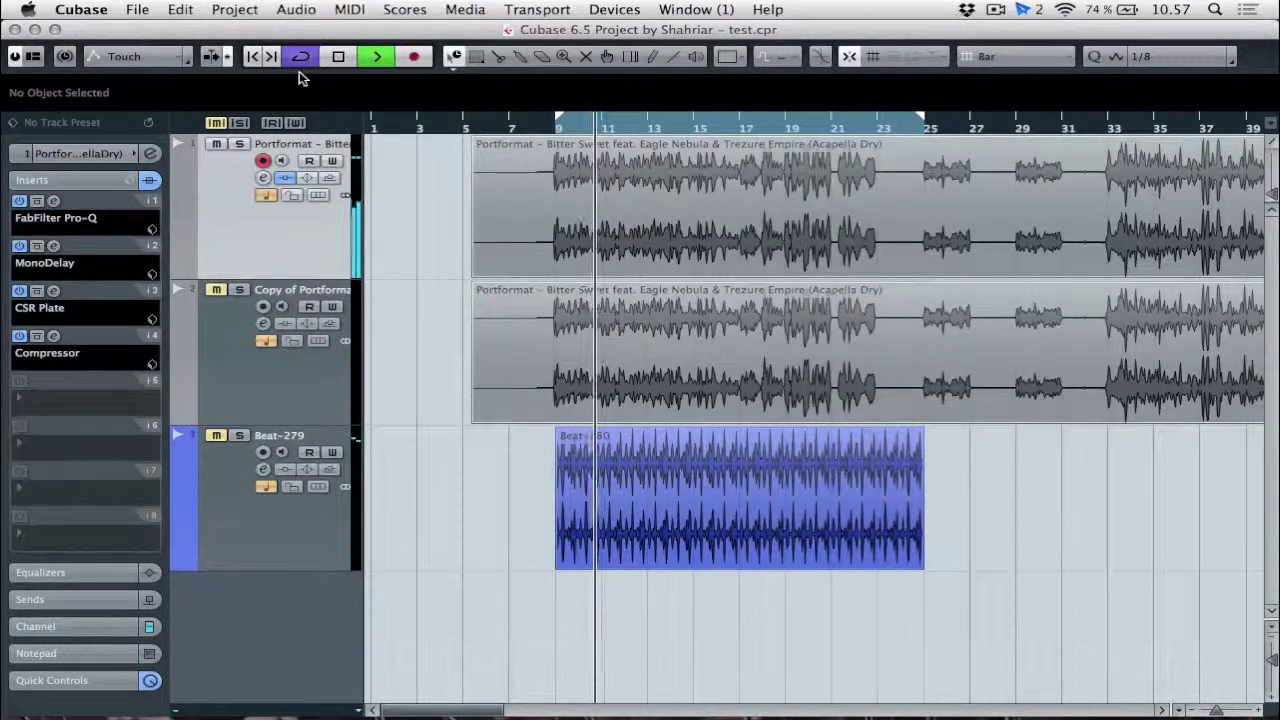
- Compare the processed acapella with its dry copy by soloing them alternately during playback, and stop playback
{"action": "key", "text": "space"}
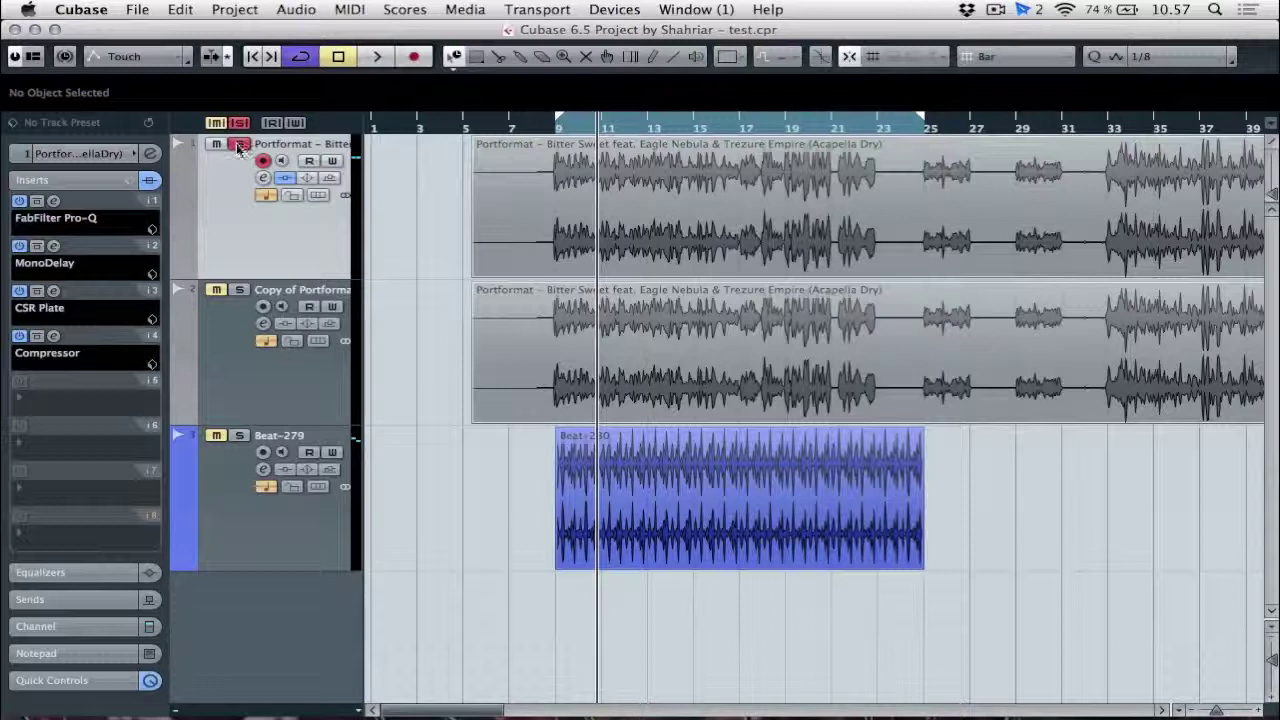
{"action": "left_click", "coordinate": [224, 338]}
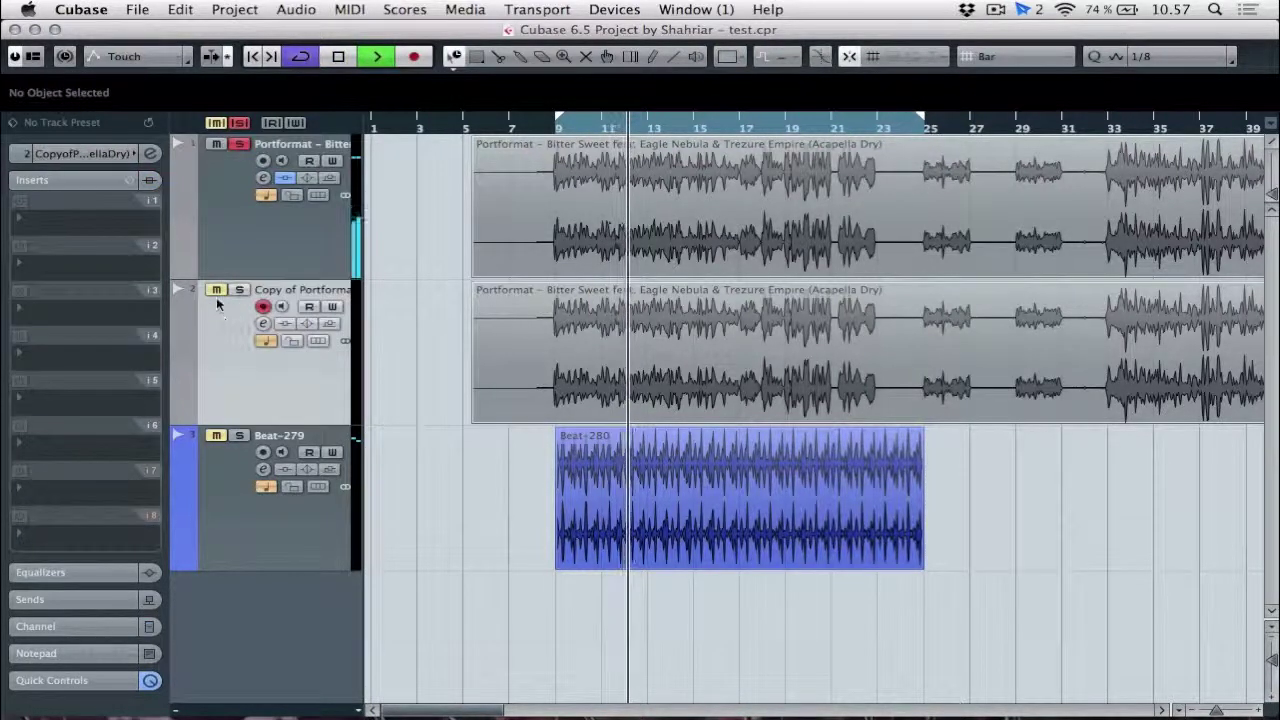
{"action": "left_click", "coordinate": [240, 144]}
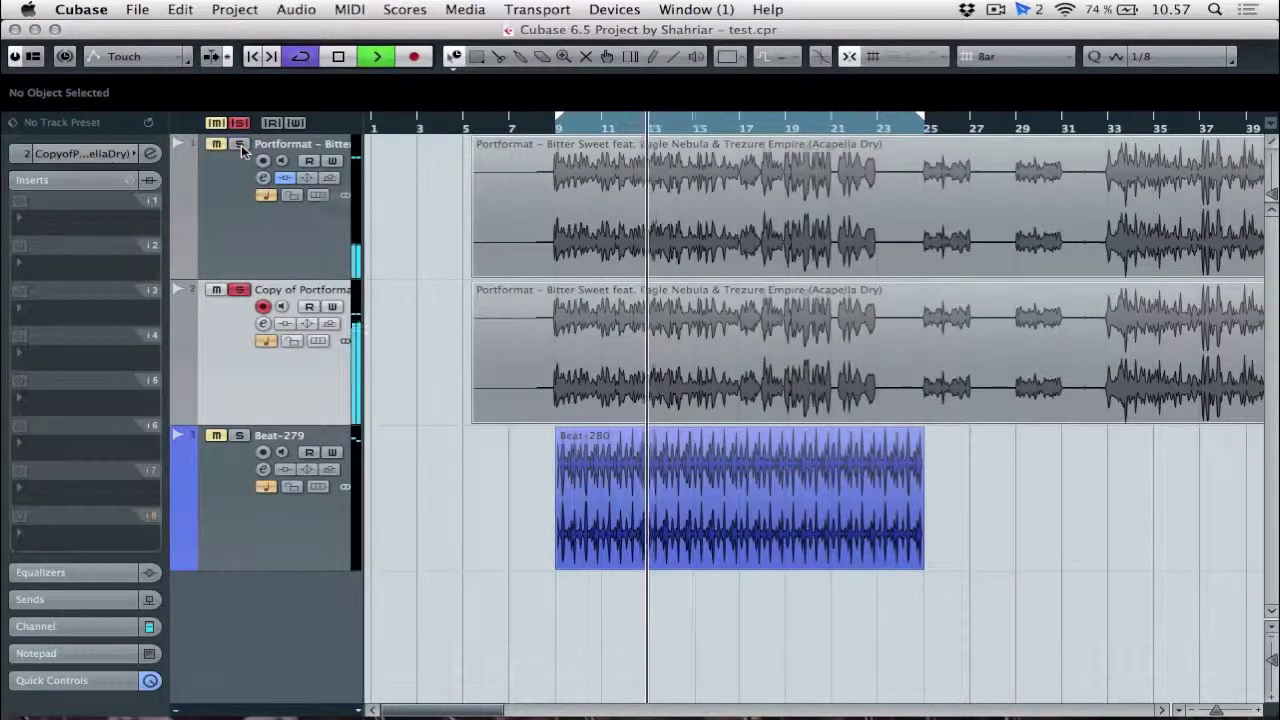
{"action": "left_click", "coordinate": [231, 237]}
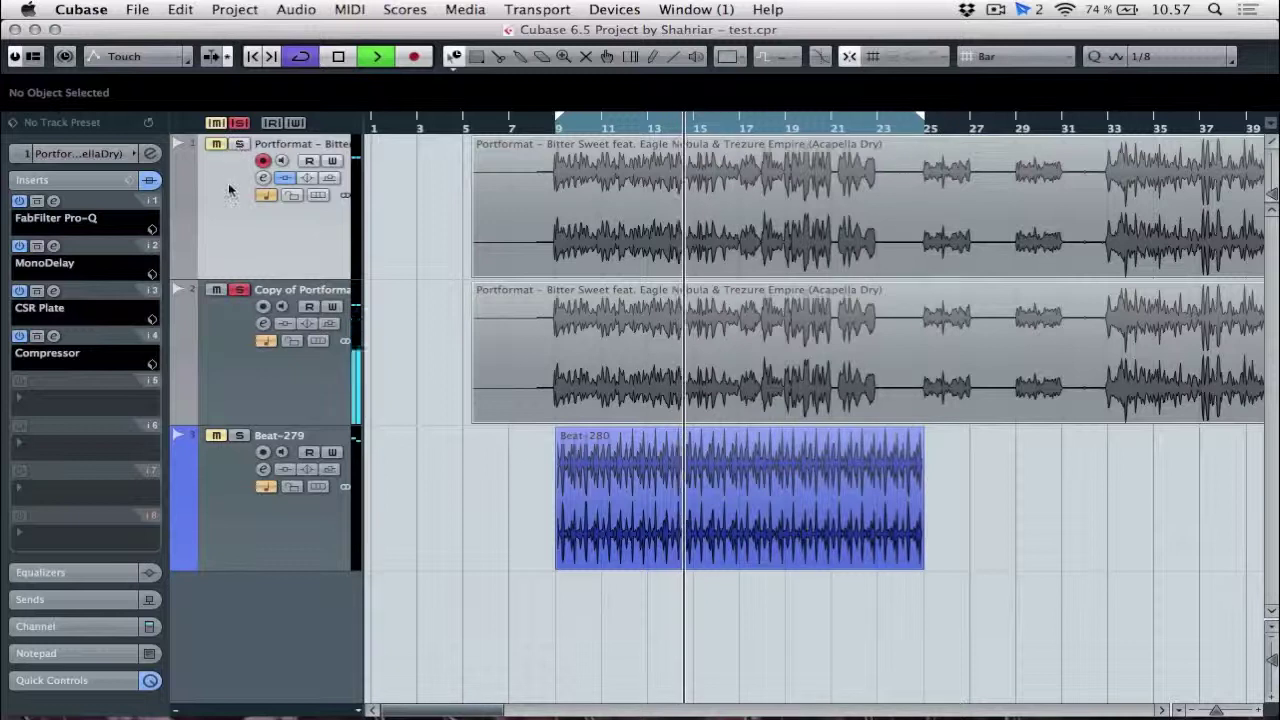
{"action": "left_click", "coordinate": [239, 291]}
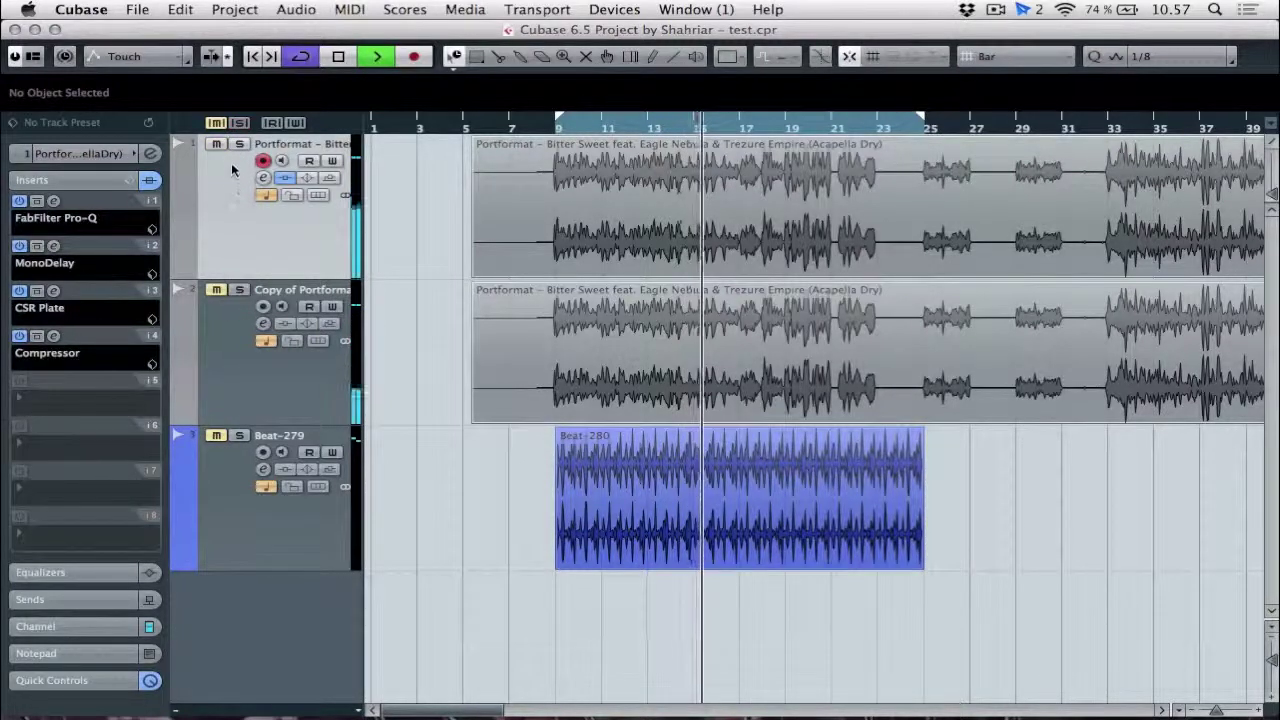
{"action": "left_click", "coordinate": [239, 291]}
{"action": "left_click", "coordinate": [234, 291]}
{"action": "key", "text": "space"}
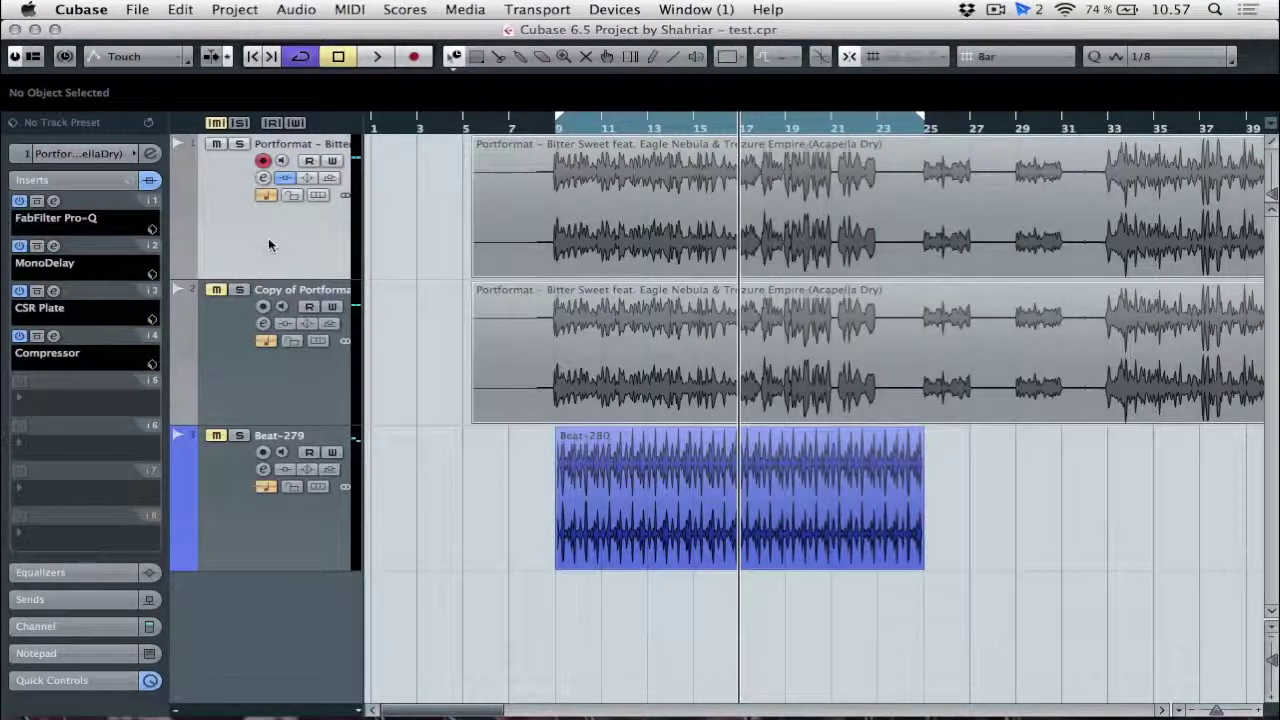
- Mute the processed acapella, unmute its dry copy, audition the copy from bar 9 and return the playhead to bar 9
{"action": "left_click", "coordinate": [549, 124]}
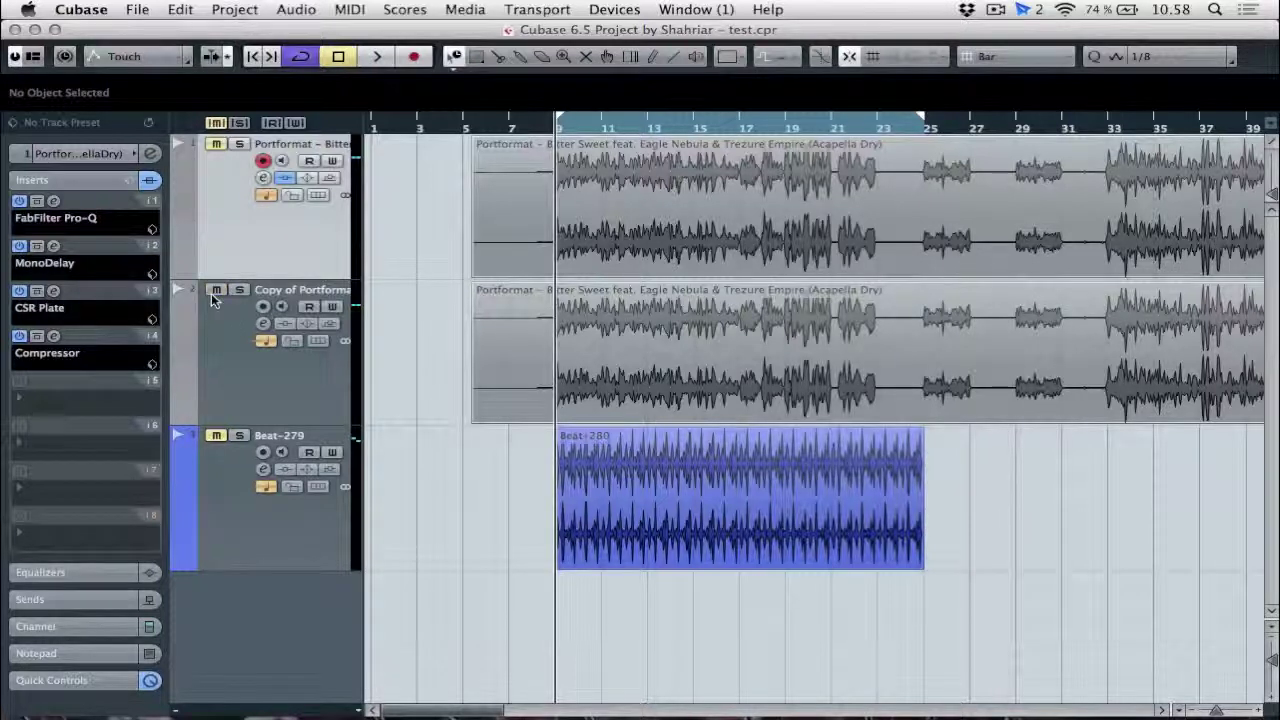
{"action": "left_click", "coordinate": [214, 341]}
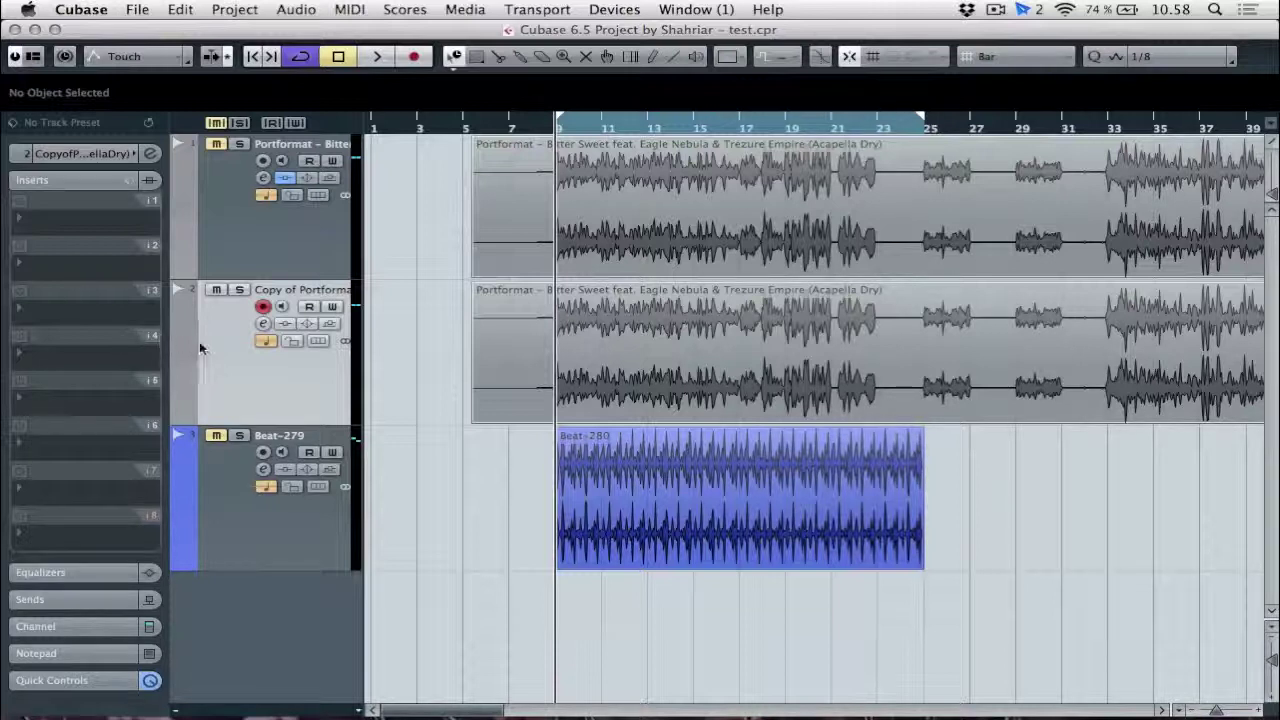
{"action": "key", "text": "space"}
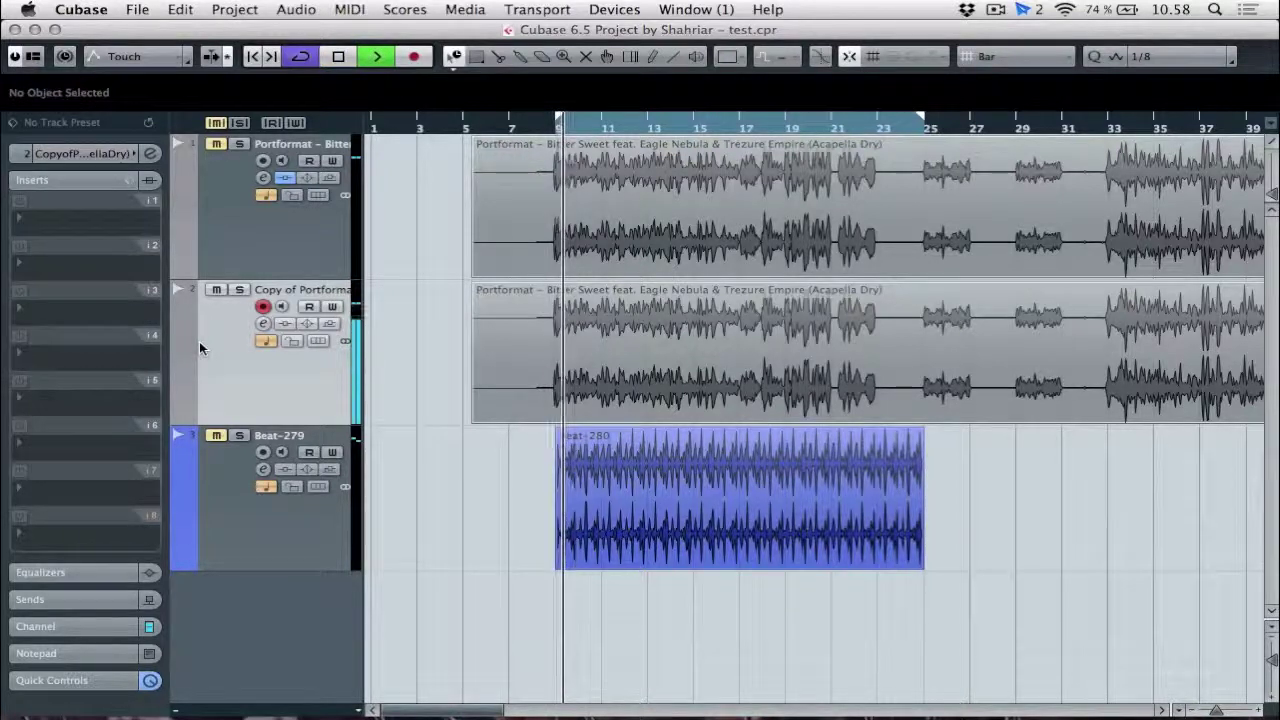
{"action": "key", "text": "space"}
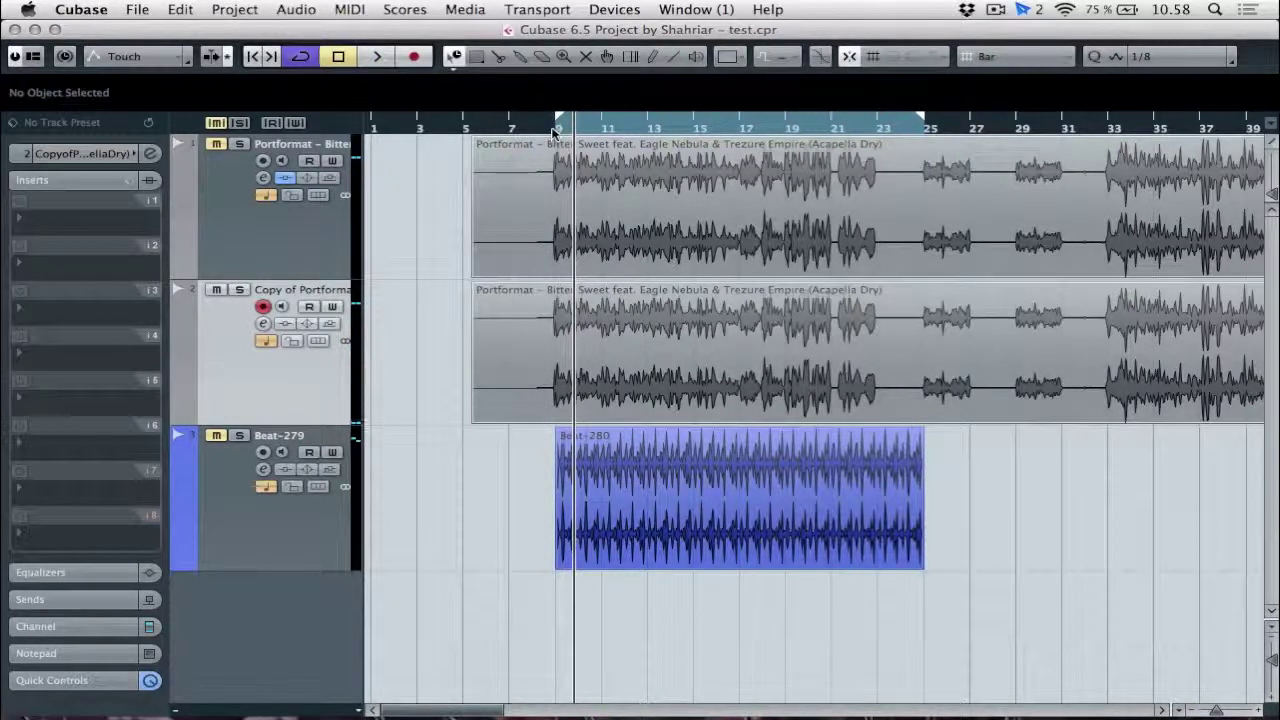
{"action": "left_click", "coordinate": [553, 133]}
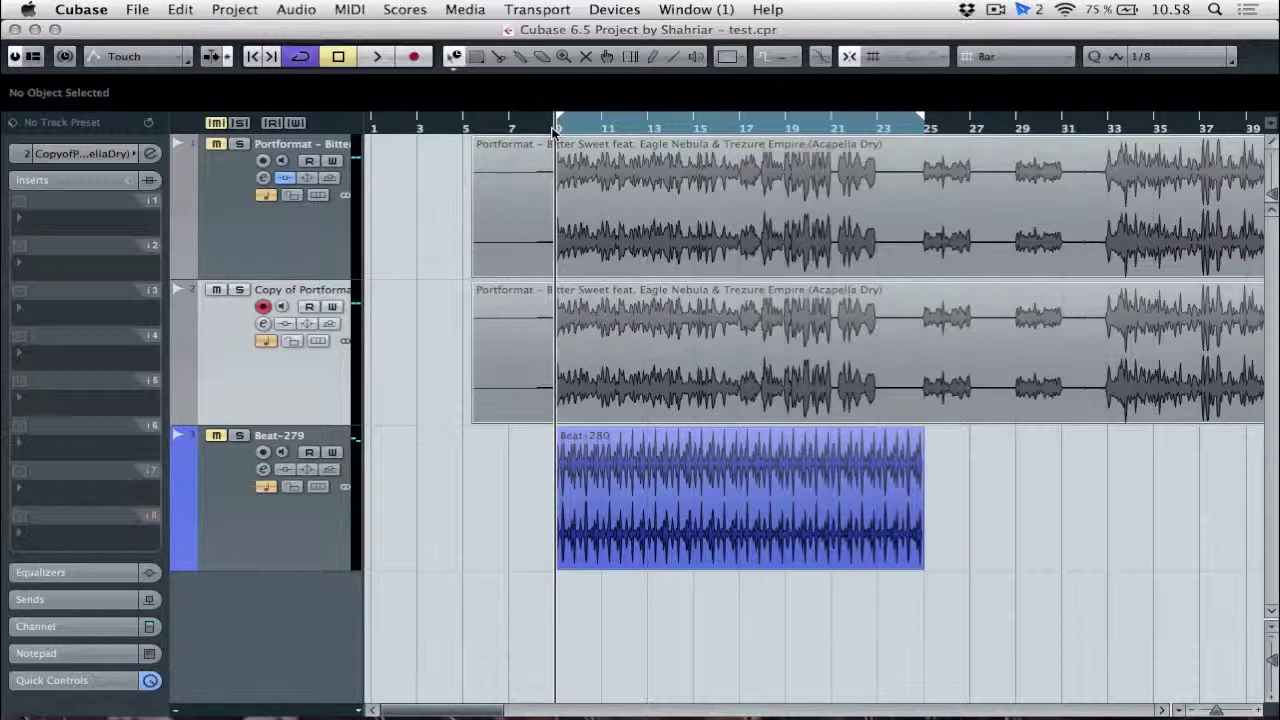
- Add one stereo group channel track to the project
{"action": "right_click", "coordinate": [201, 379]}
{"action": "mouse_move", "coordinate": [206, 382]}
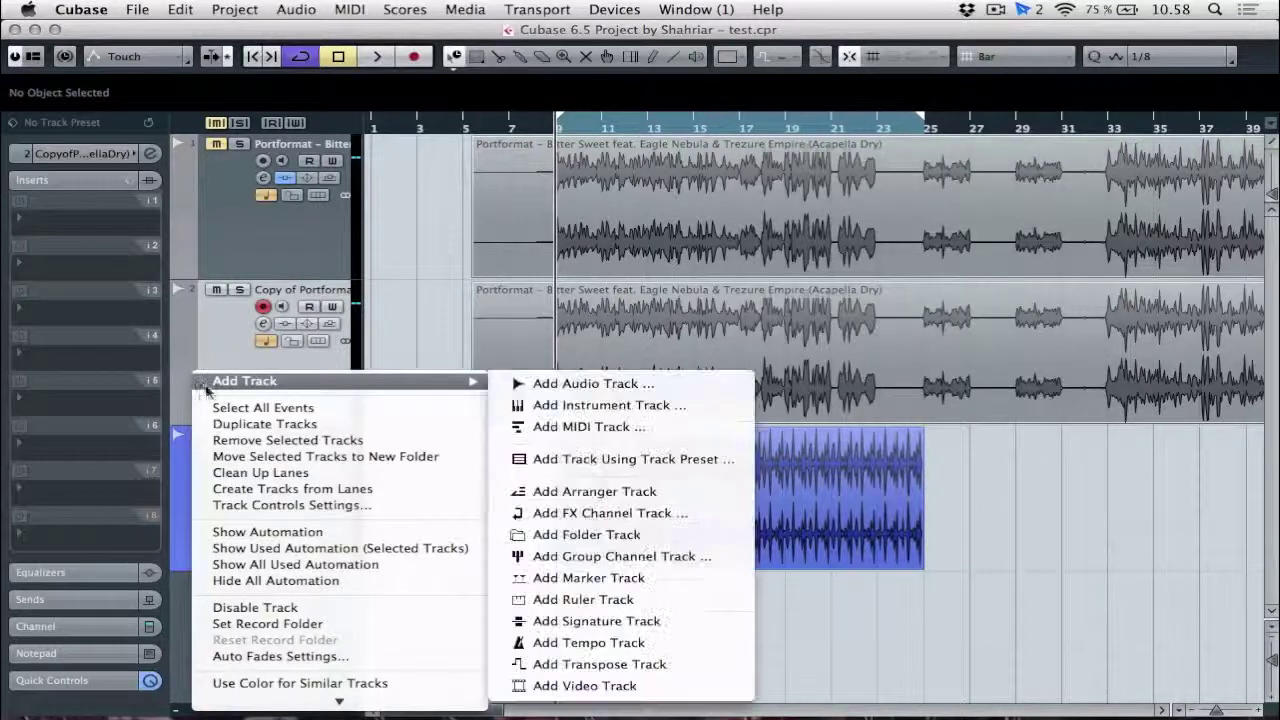
{"action": "left_click", "coordinate": [519, 556]}
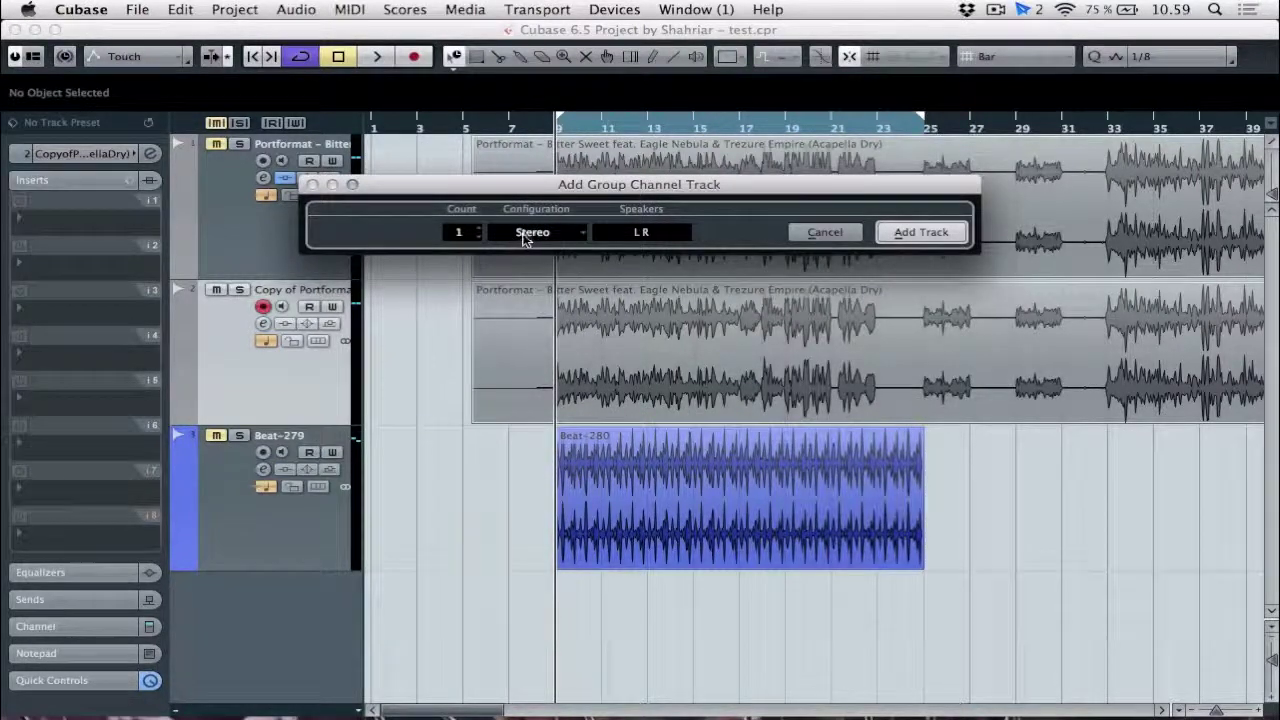
{"action": "left_click", "coordinate": [888, 240]}
{"action": "left_click", "coordinate": [918, 236]}
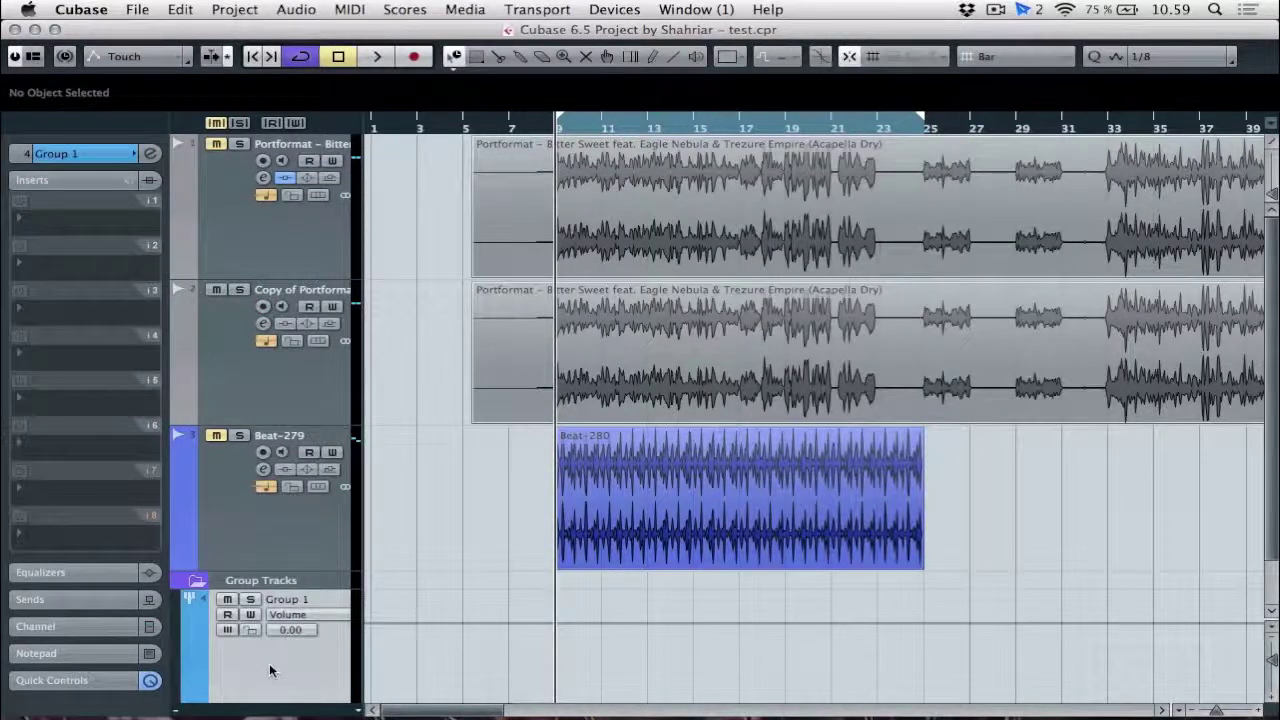
- Rename the new group channel track as Vocal
{"action": "left_click_drag", "start_coordinate": [266, 495], "coordinate": [231, 652]}
{"action": "left_click", "coordinate": [245, 216]}
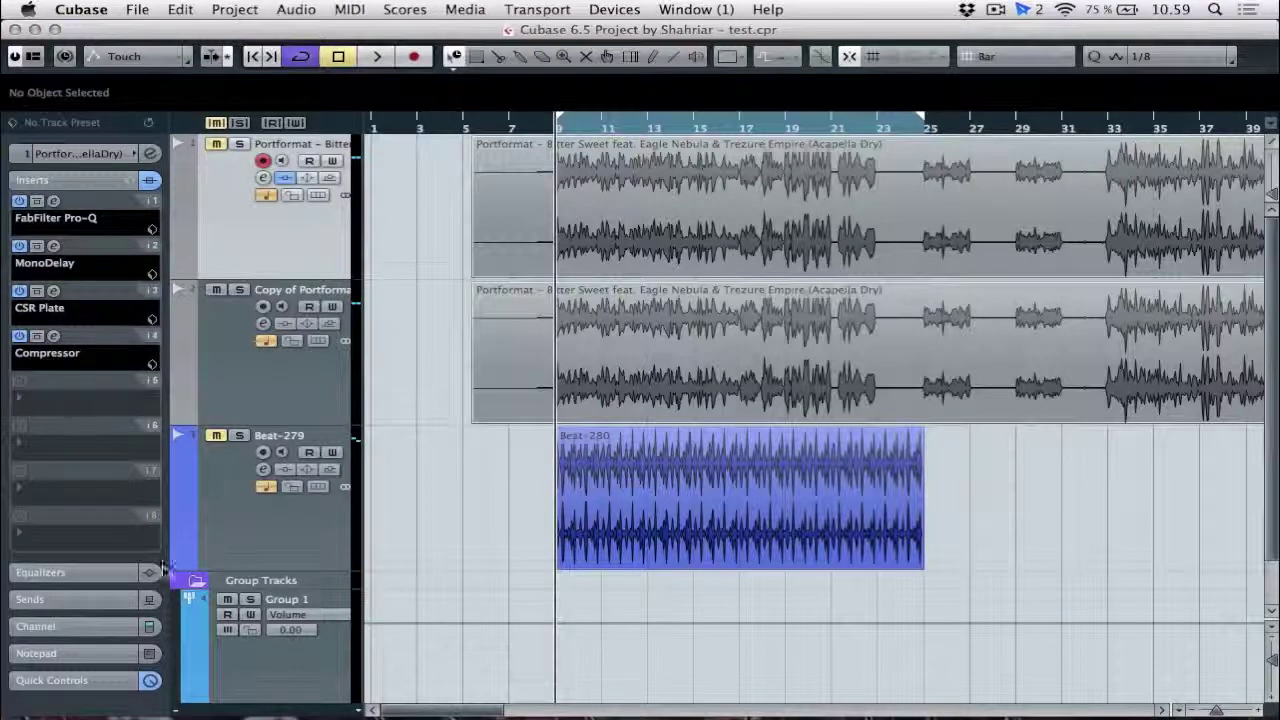
{"action": "left_click", "coordinate": [217, 664]}
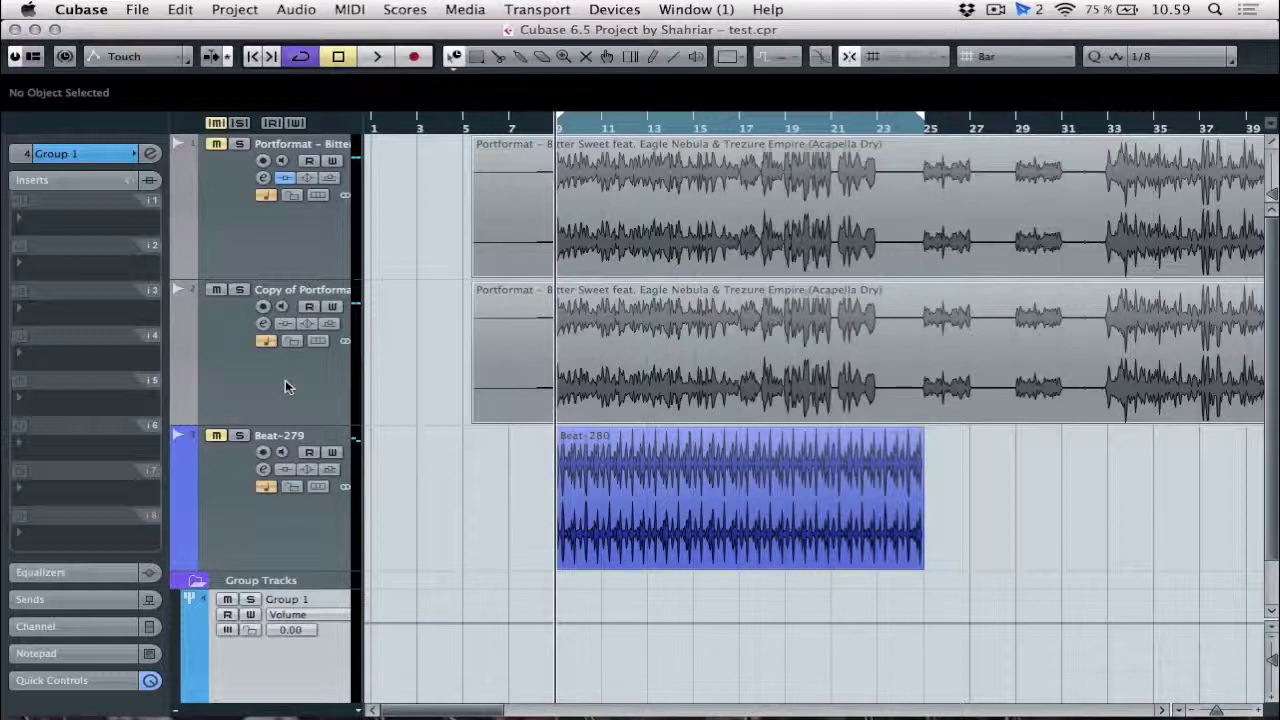
{"action": "double_click", "coordinate": [283, 604]}
{"action": "type", "text": "Vocal"}
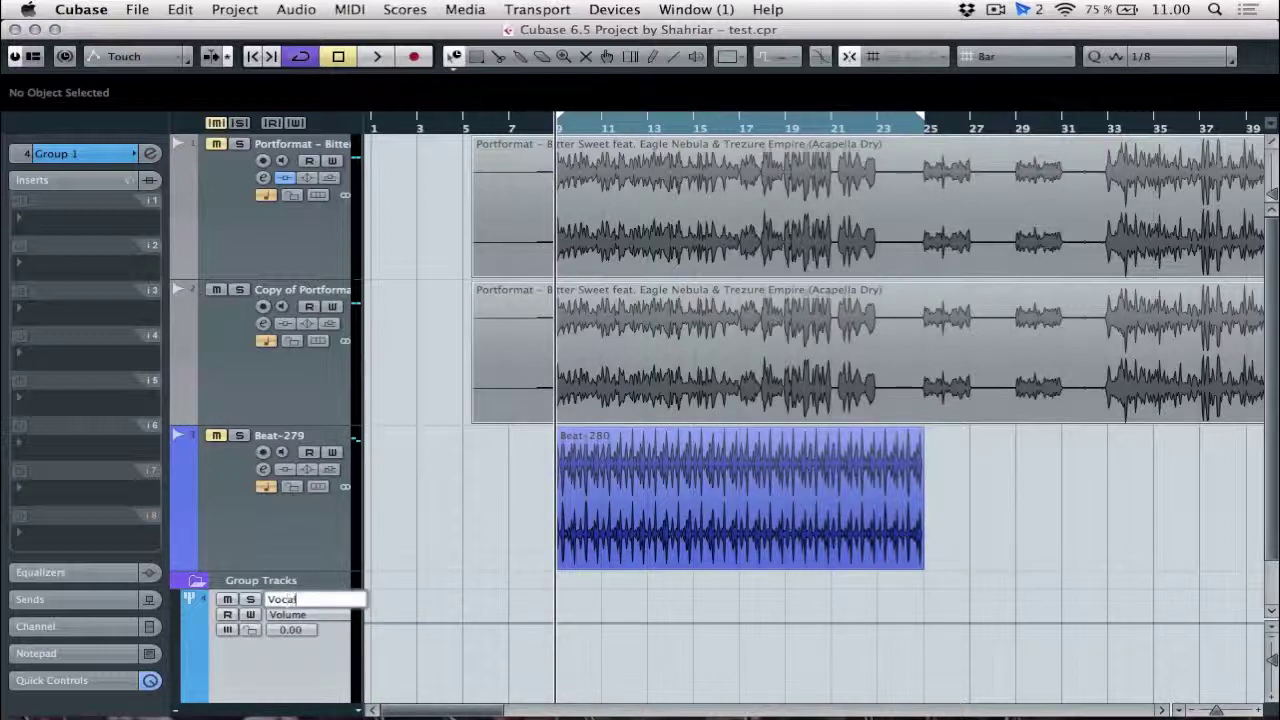
{"action": "key", "text": "Return"}
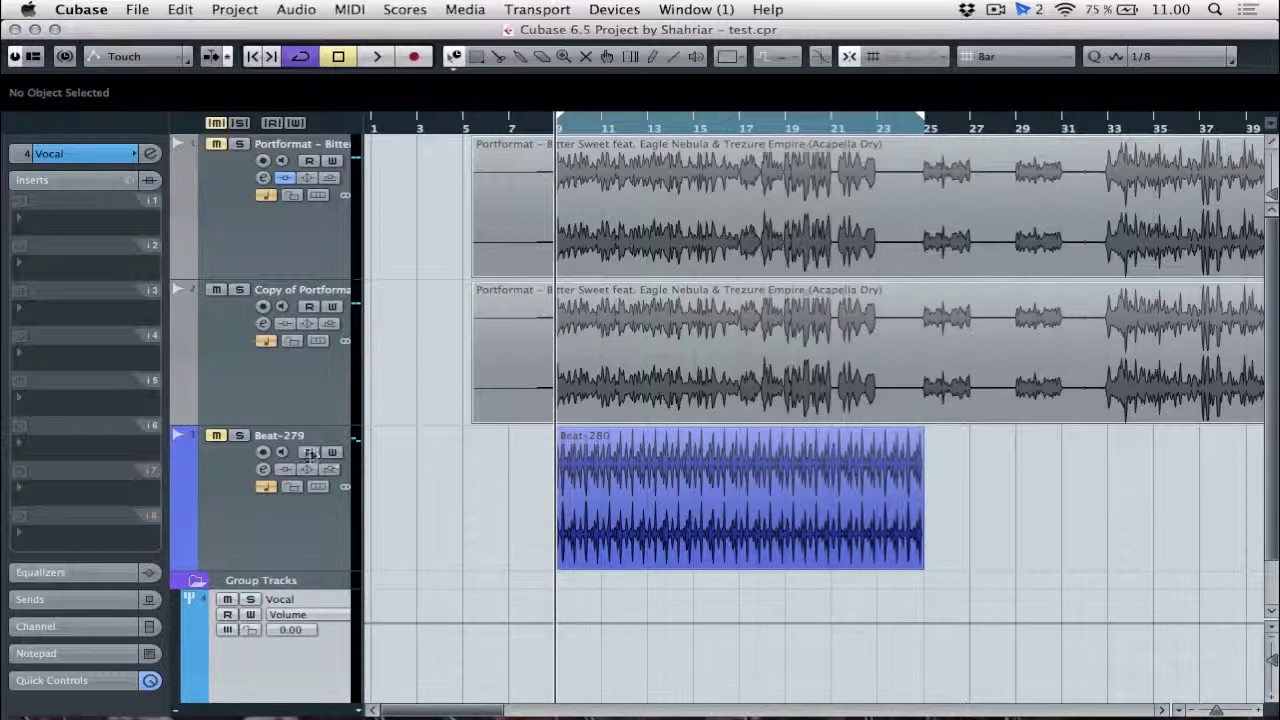
- Route the first send of the dry acapella copy to the Vocal group, enable it and play briefly to check the signal
{"action": "left_click", "coordinate": [236, 386]}
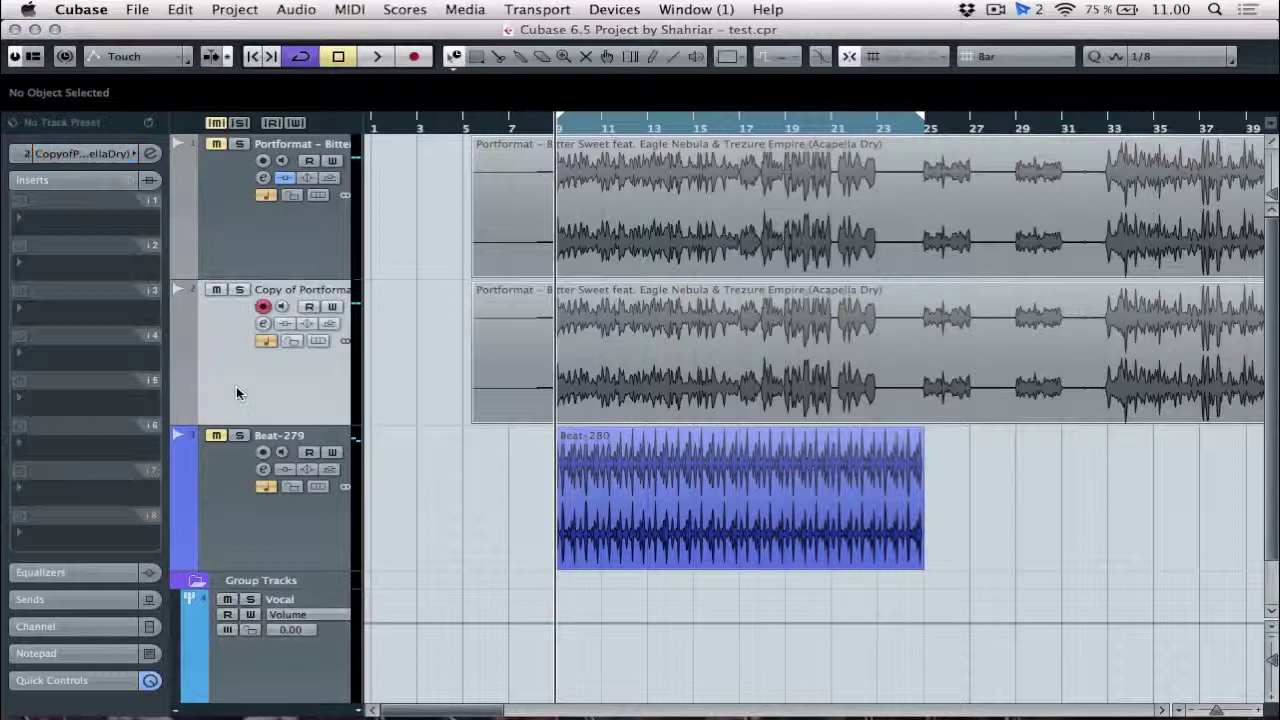
{"action": "left_click", "coordinate": [52, 599]}
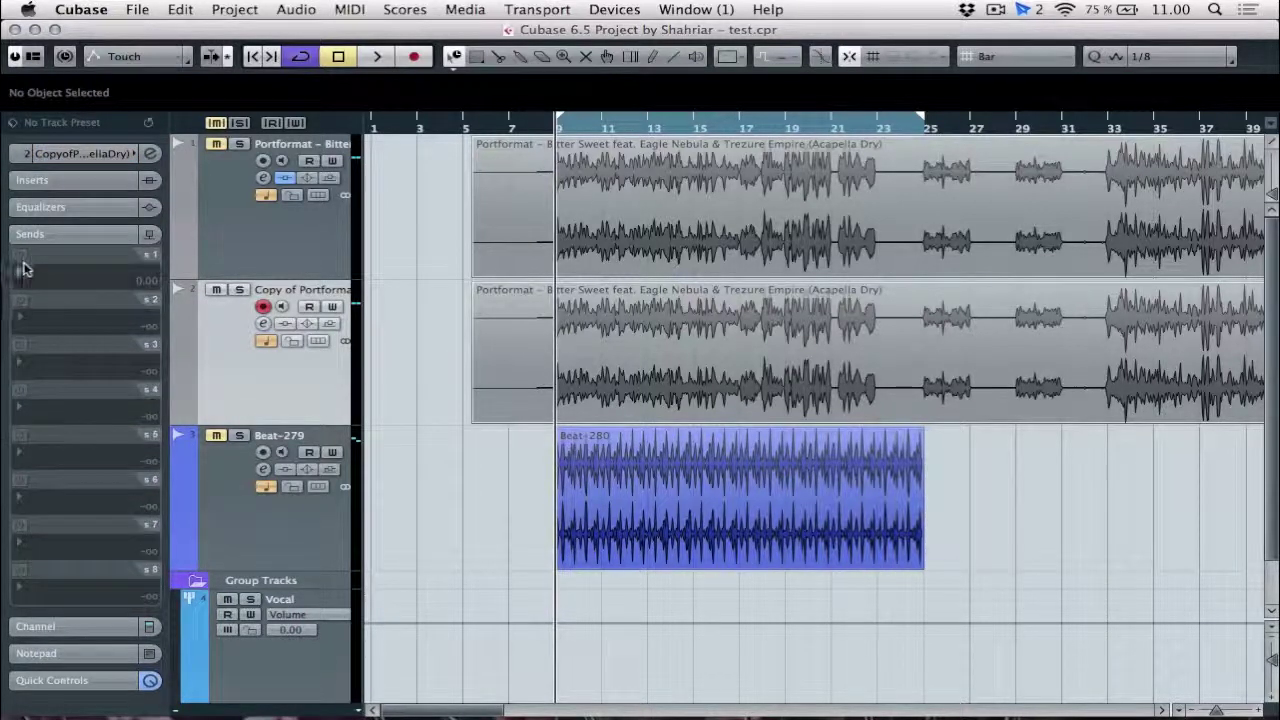
{"action": "left_click", "coordinate": [24, 262]}
{"action": "left_click", "coordinate": [100, 303]}
{"action": "left_click", "coordinate": [21, 256]}
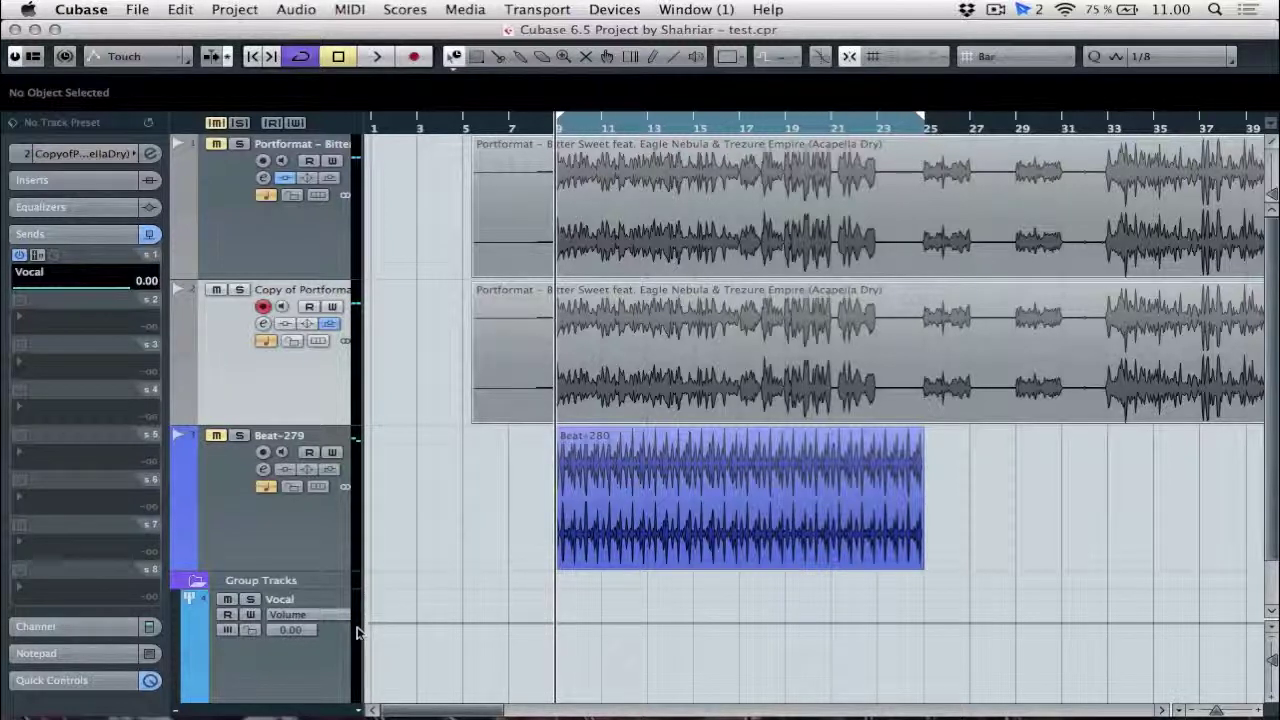
{"action": "key", "text": "space"}
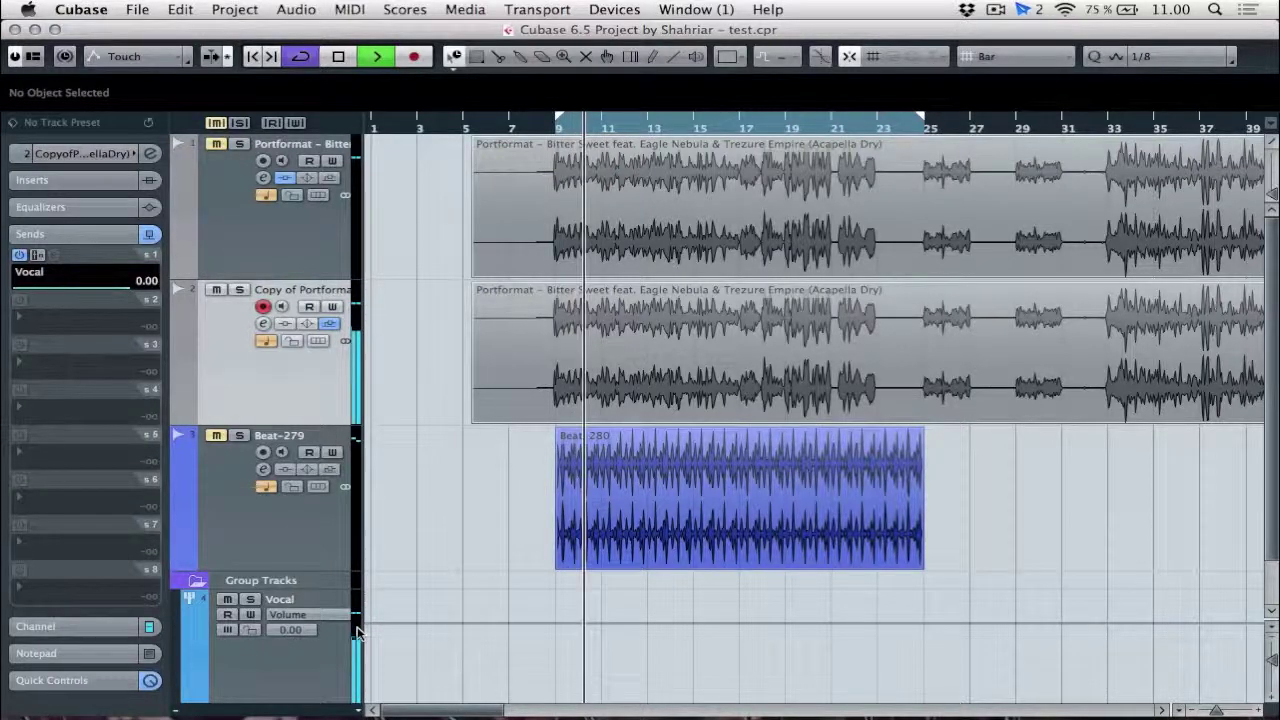
{"action": "key", "text": "space"}
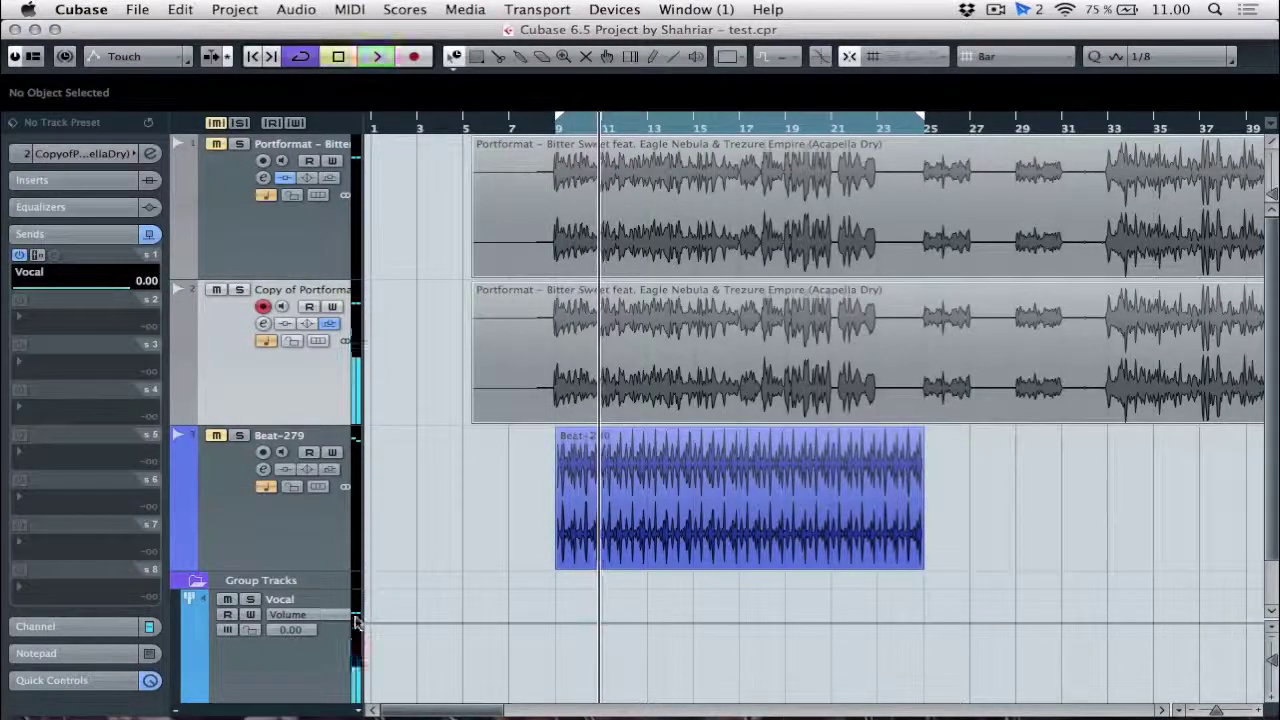
- Copy the FabFilter Pro-Q, MonoDelay, CSR Plate and Compressor inserts from the processed acapella's mixer channel to the Vocal group's channel
{"action": "key", "text": "F3"}
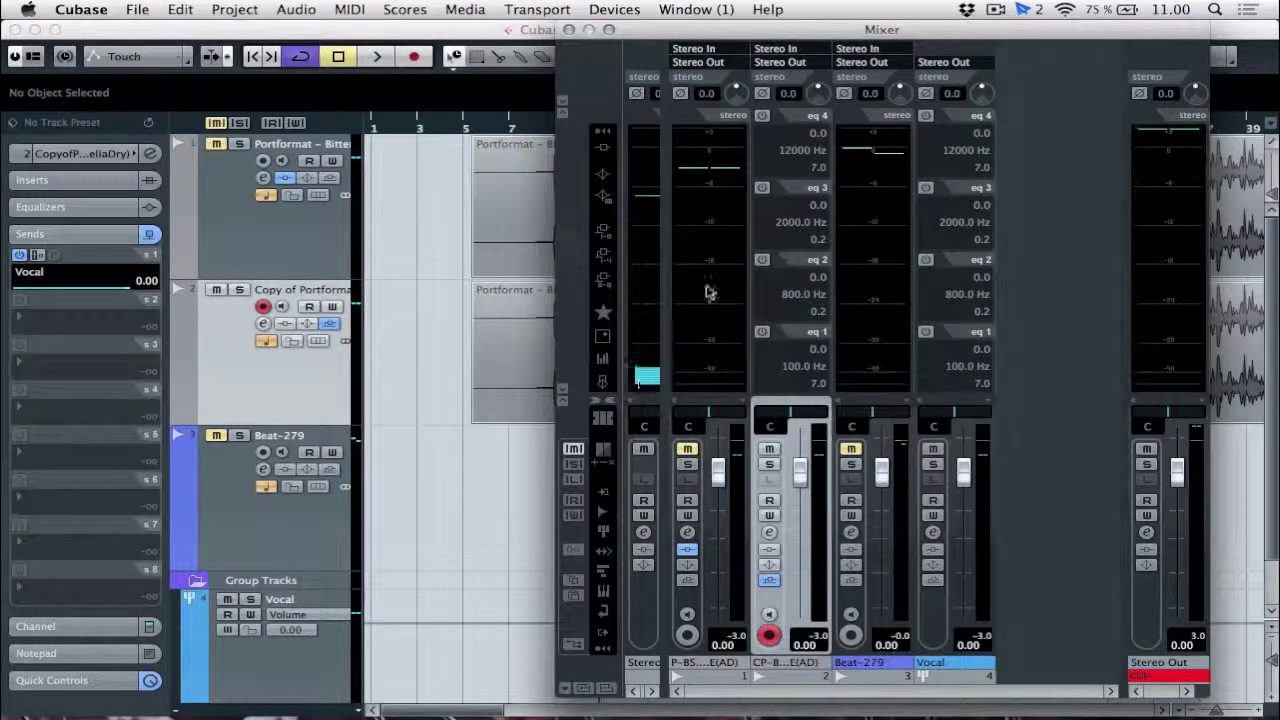
{"action": "left_click", "coordinate": [603, 148]}
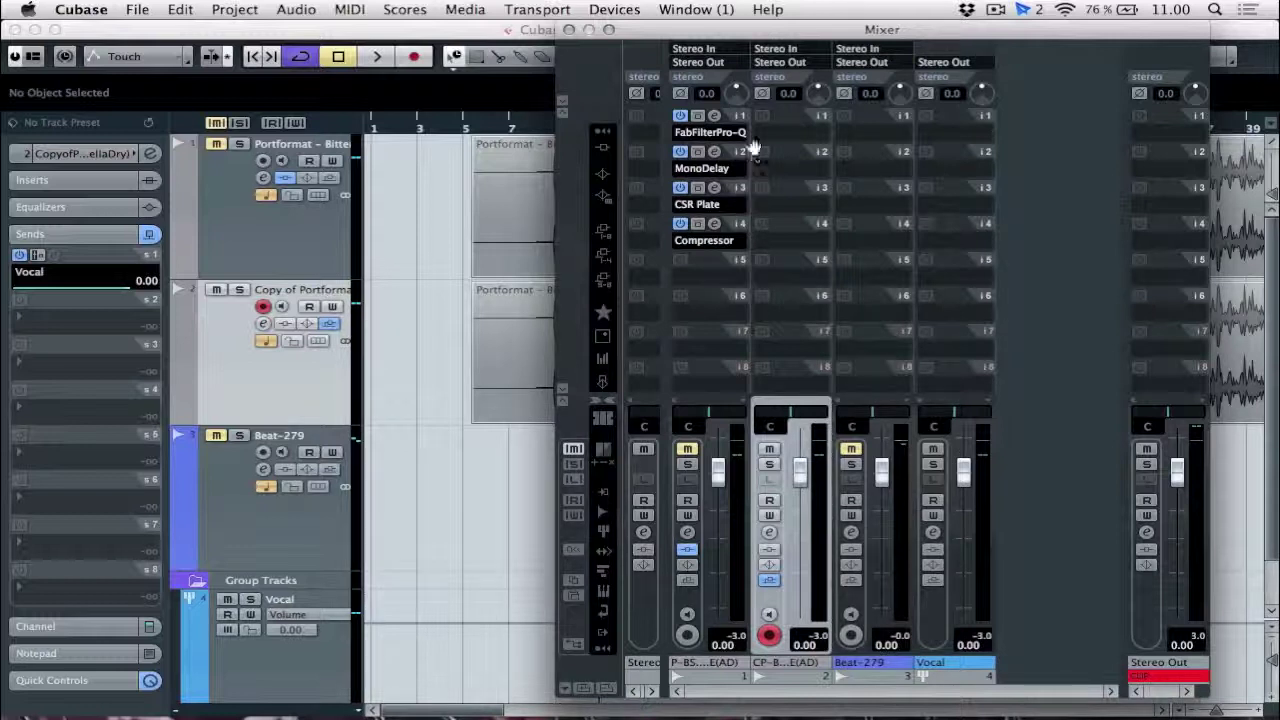
{"action": "left_click_drag", "start_coordinate": [743, 120], "coordinate": [950, 124]}
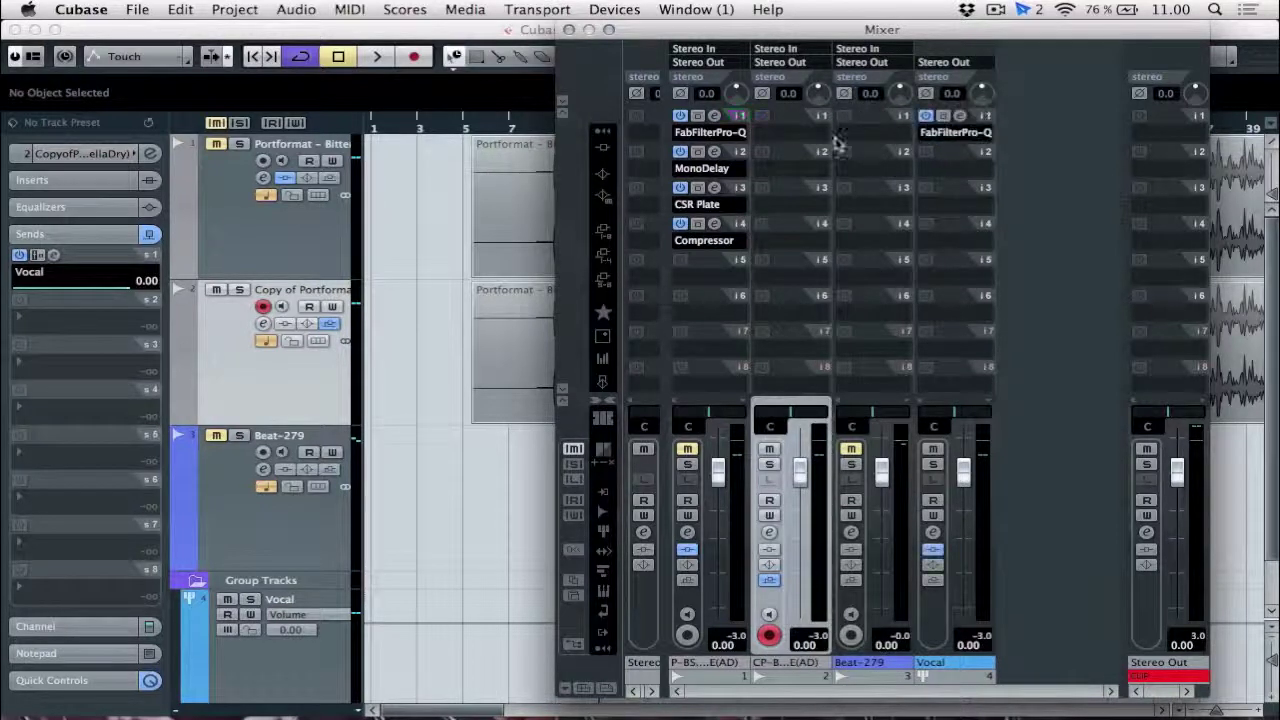
{"action": "left_click_drag", "start_coordinate": [737, 155], "coordinate": [952, 152]}
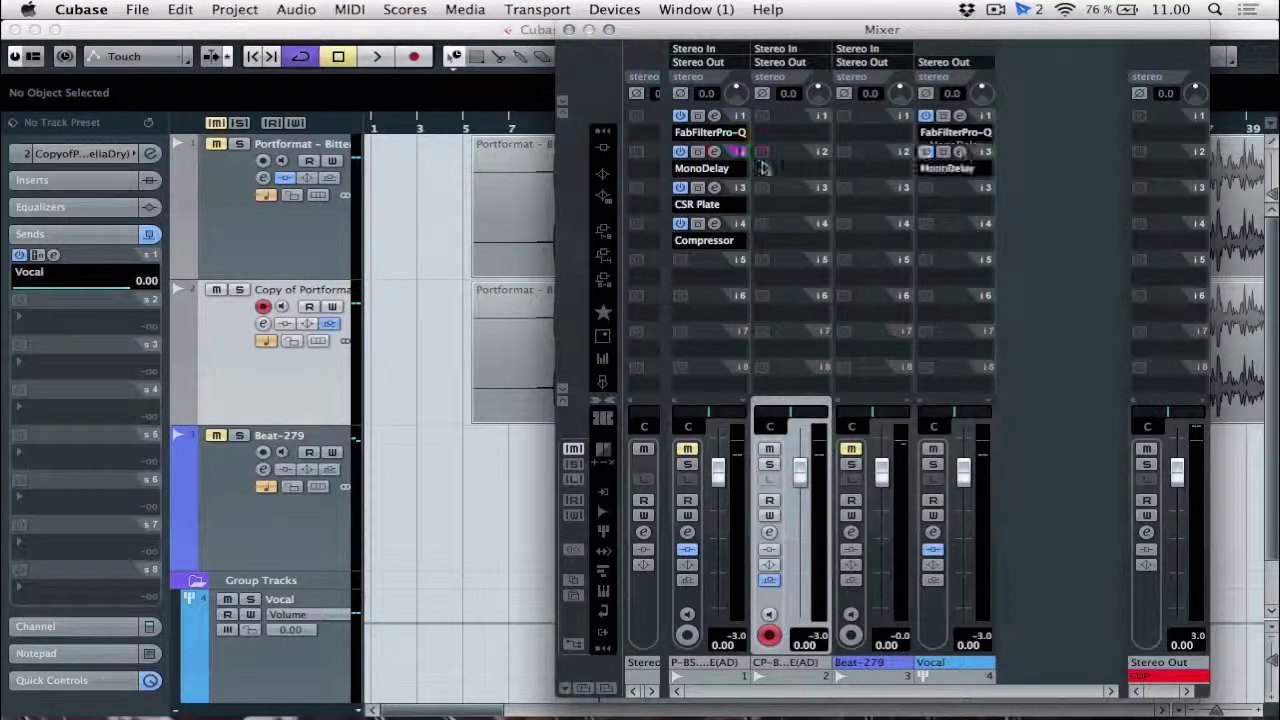
{"action": "left_click_drag", "start_coordinate": [740, 190], "coordinate": [955, 190]}
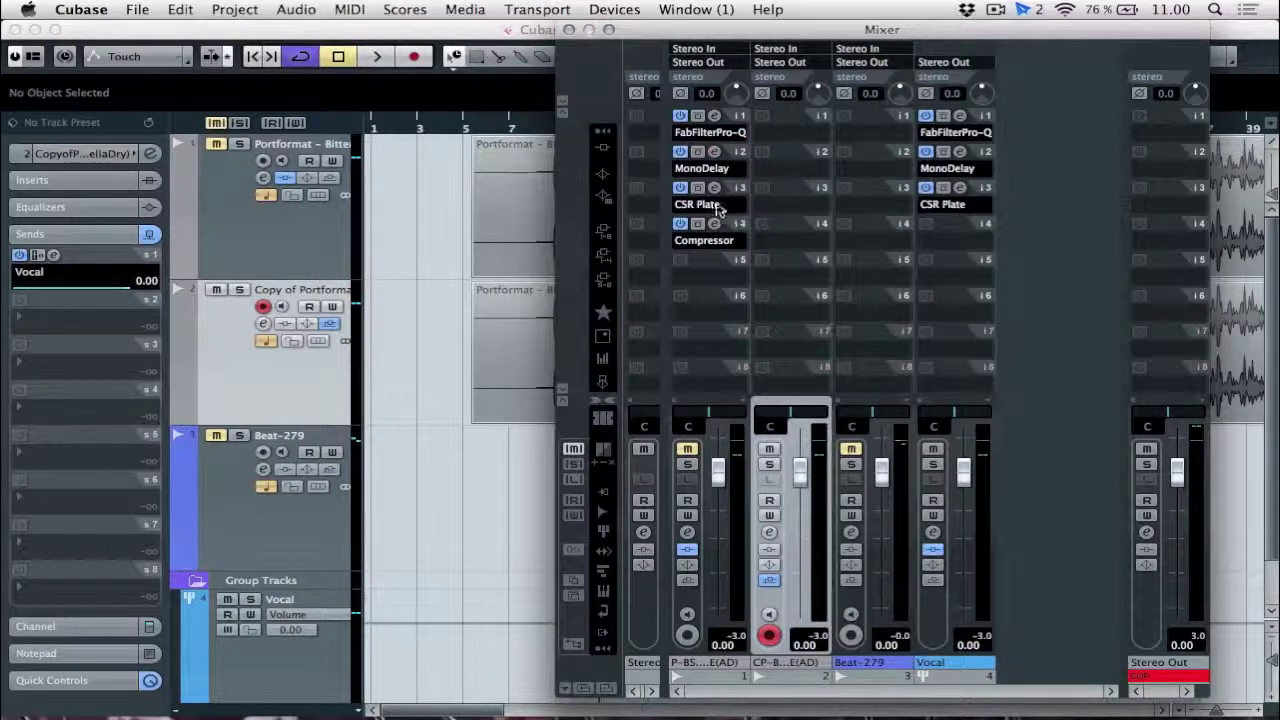
{"action": "left_click_drag", "start_coordinate": [743, 224], "coordinate": [978, 228]}
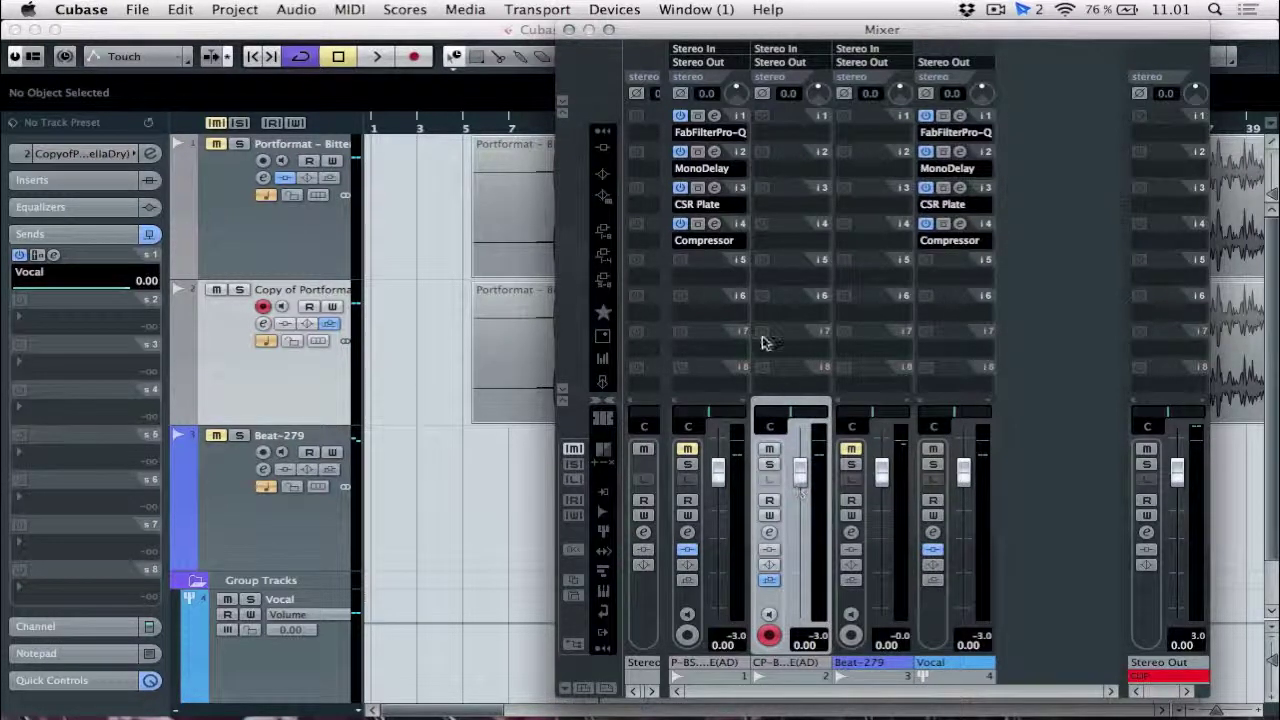
{"action": "left_click", "coordinate": [569, 30]}
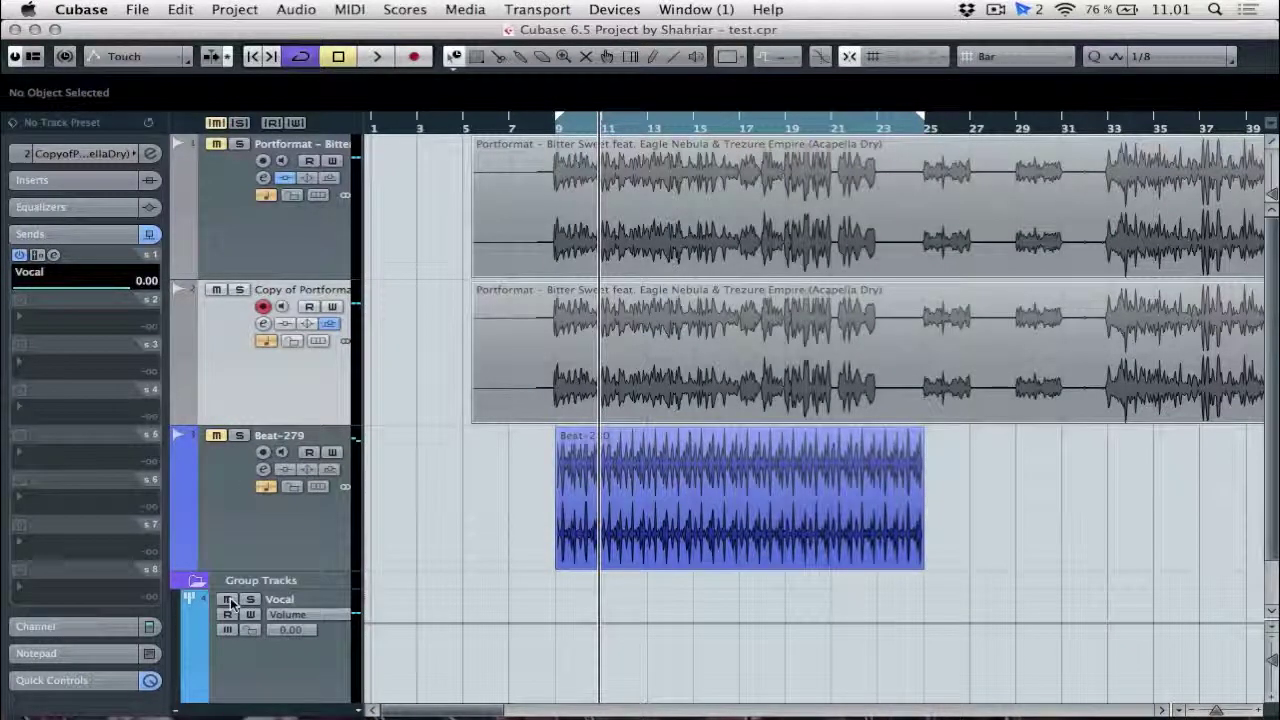
- Inspect the Vocal group's inserts and channel fader, and return the playhead to bar 9
{"action": "left_click", "coordinate": [218, 686]}
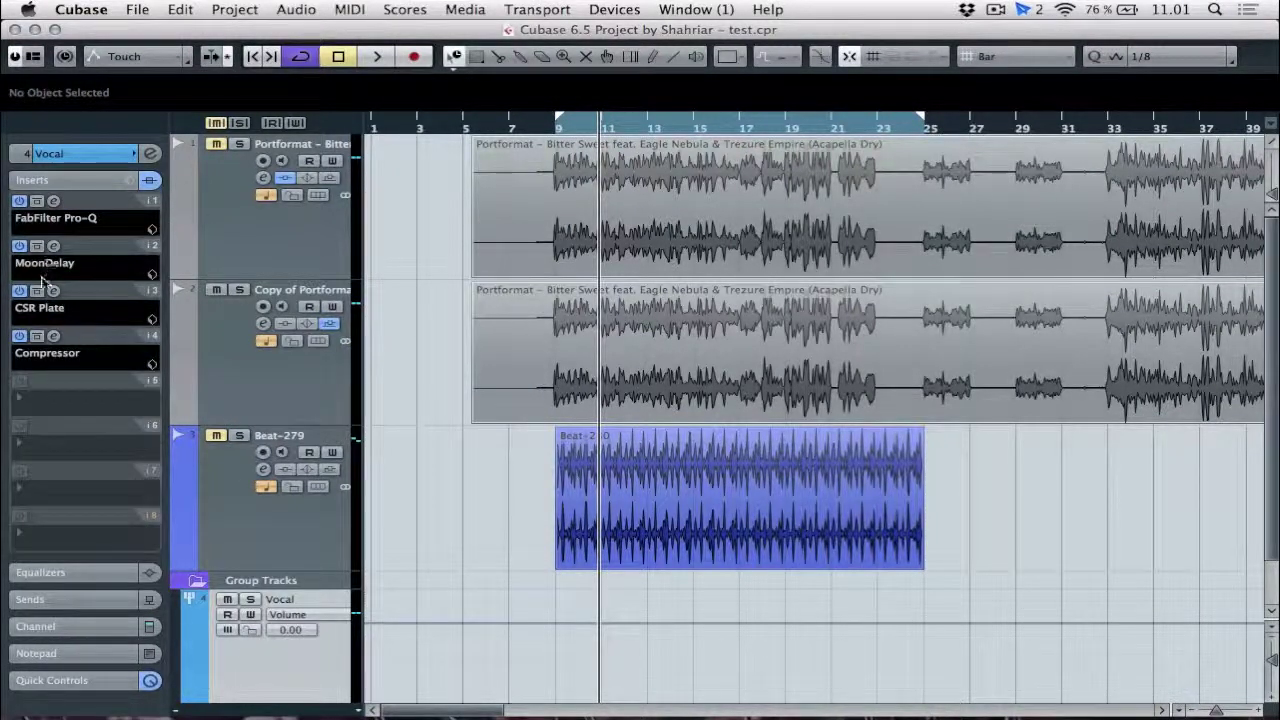
{"action": "left_click", "coordinate": [40, 628]}
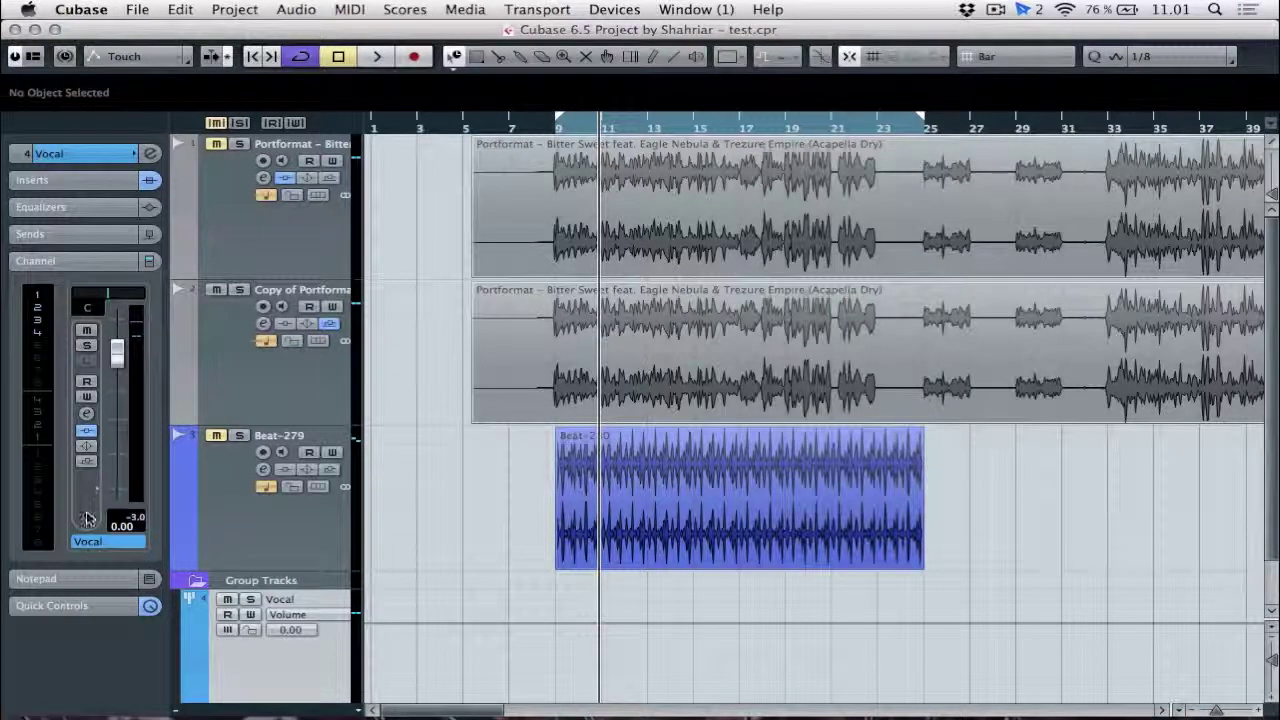
{"action": "left_click", "coordinate": [555, 128]}
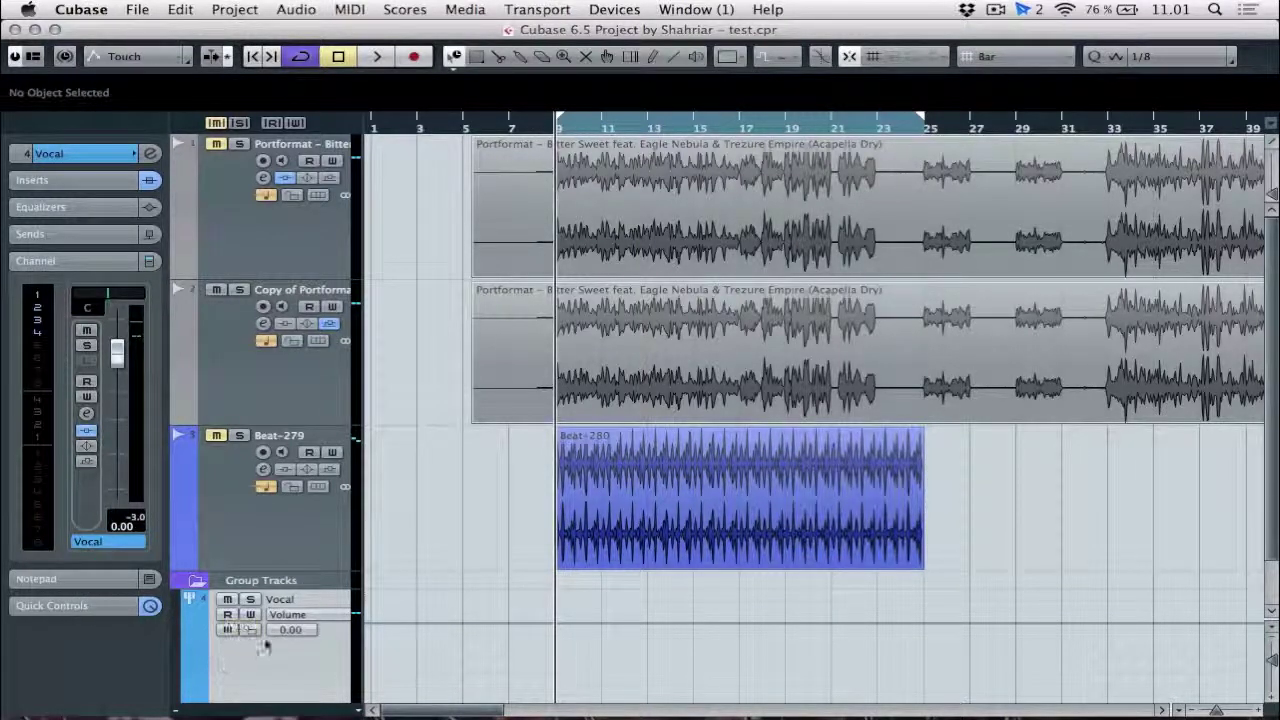
- Compare the dry copy with and without the Vocal group by muting and unmuting the group during playback, and stop playback
{"action": "left_click", "coordinate": [228, 600]}
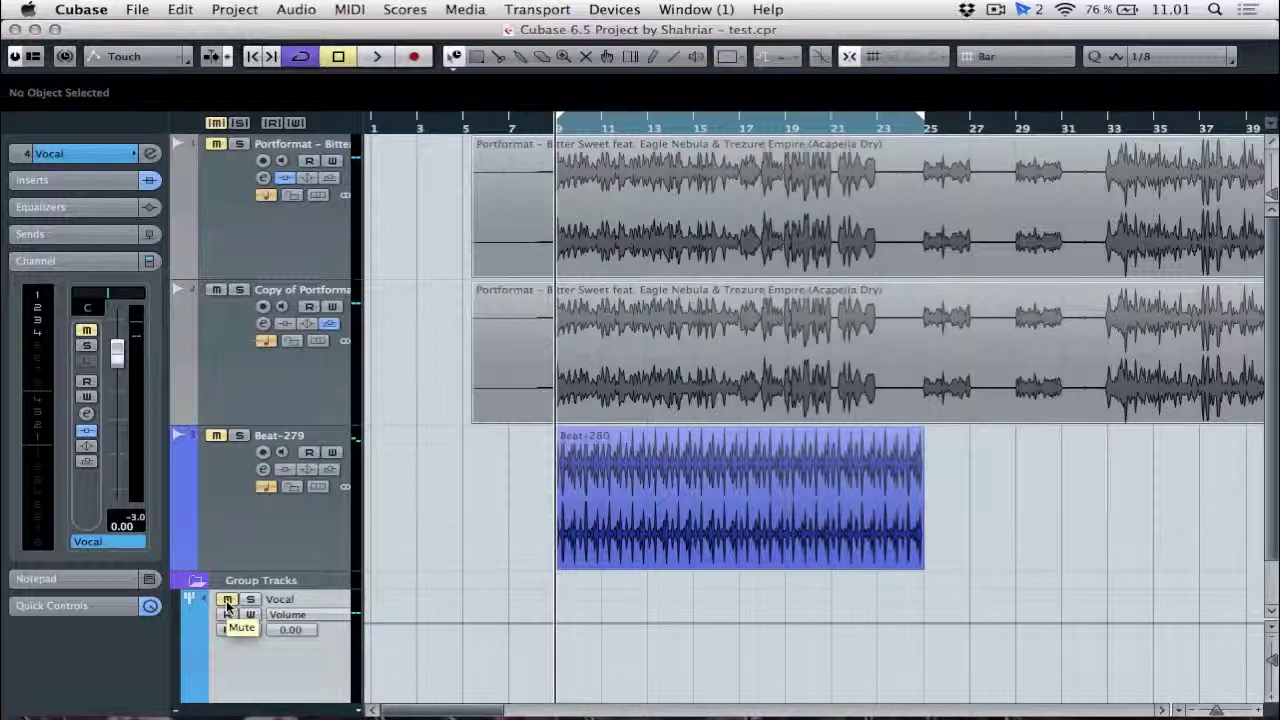
{"action": "key", "text": "space"}
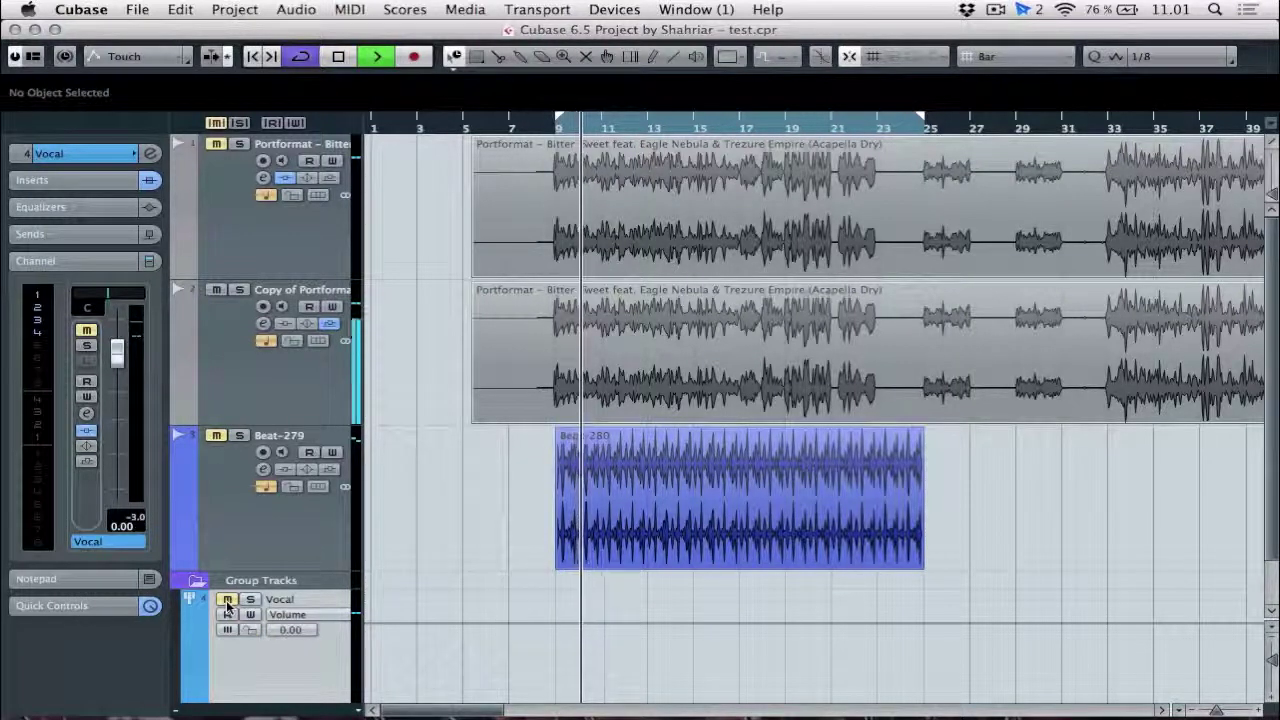
{"action": "left_click", "coordinate": [227, 600]}
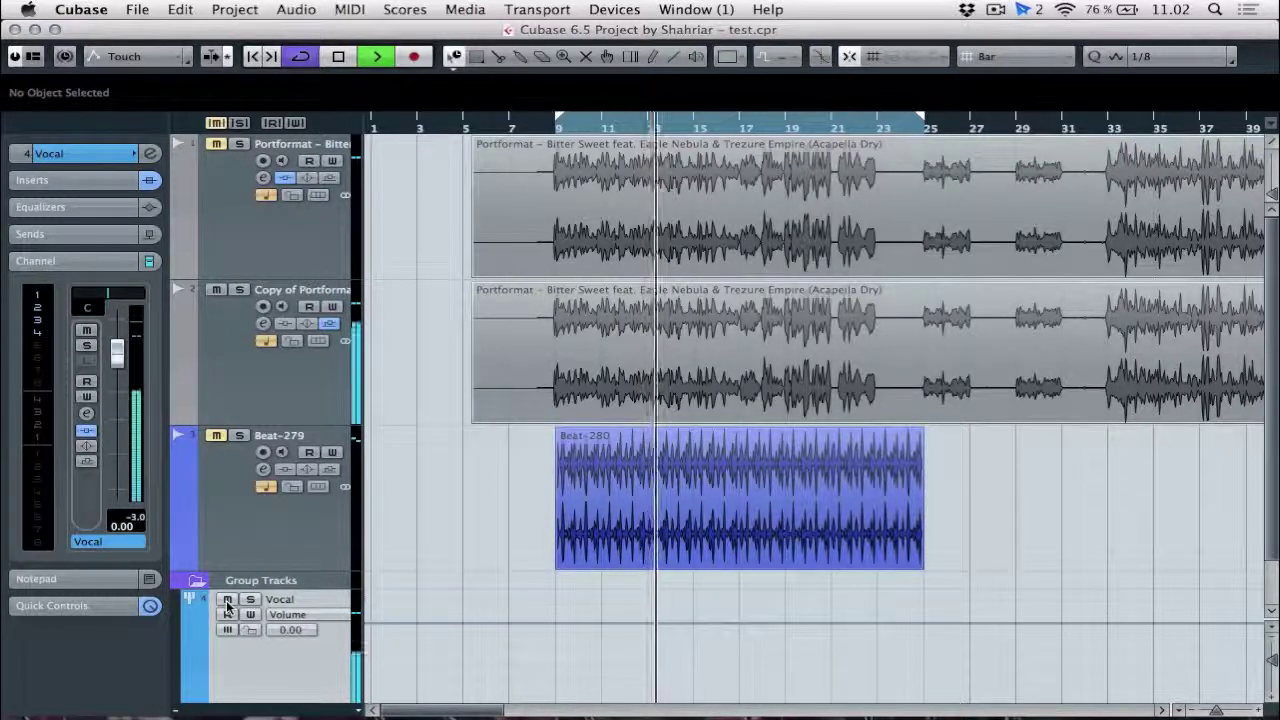
{"action": "left_click", "coordinate": [227, 600]}
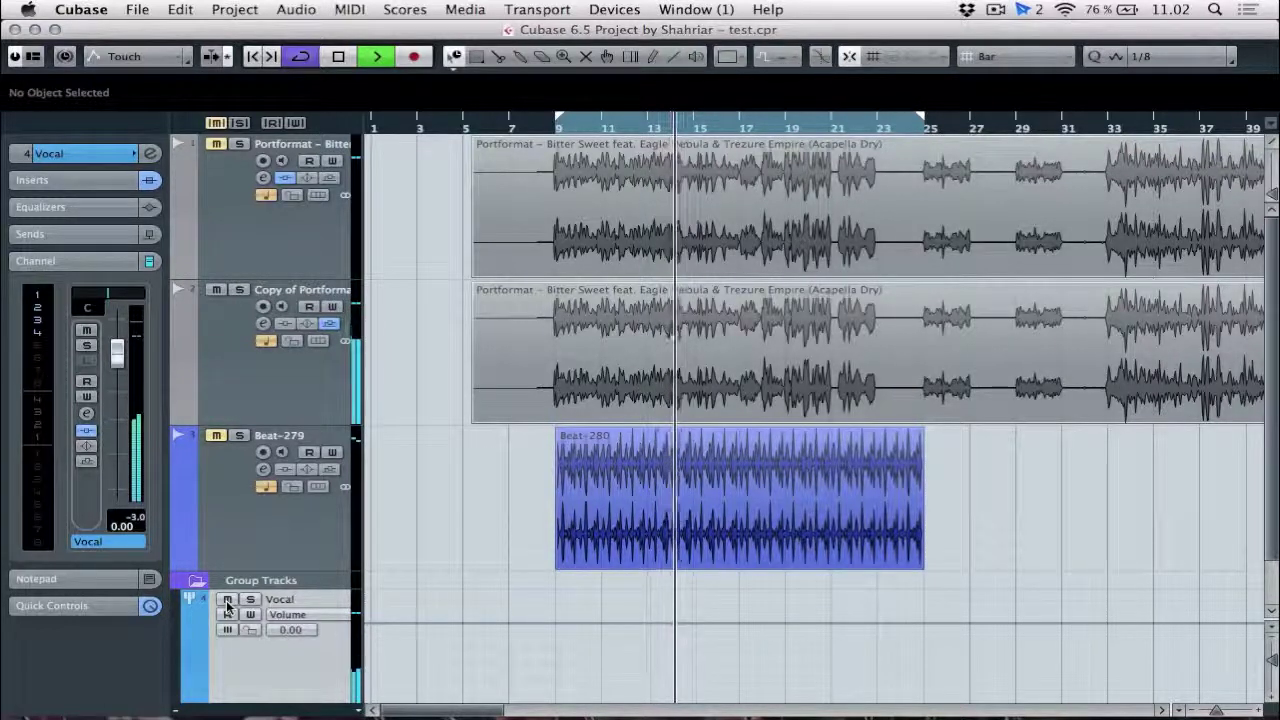
{"action": "key", "text": "space"}
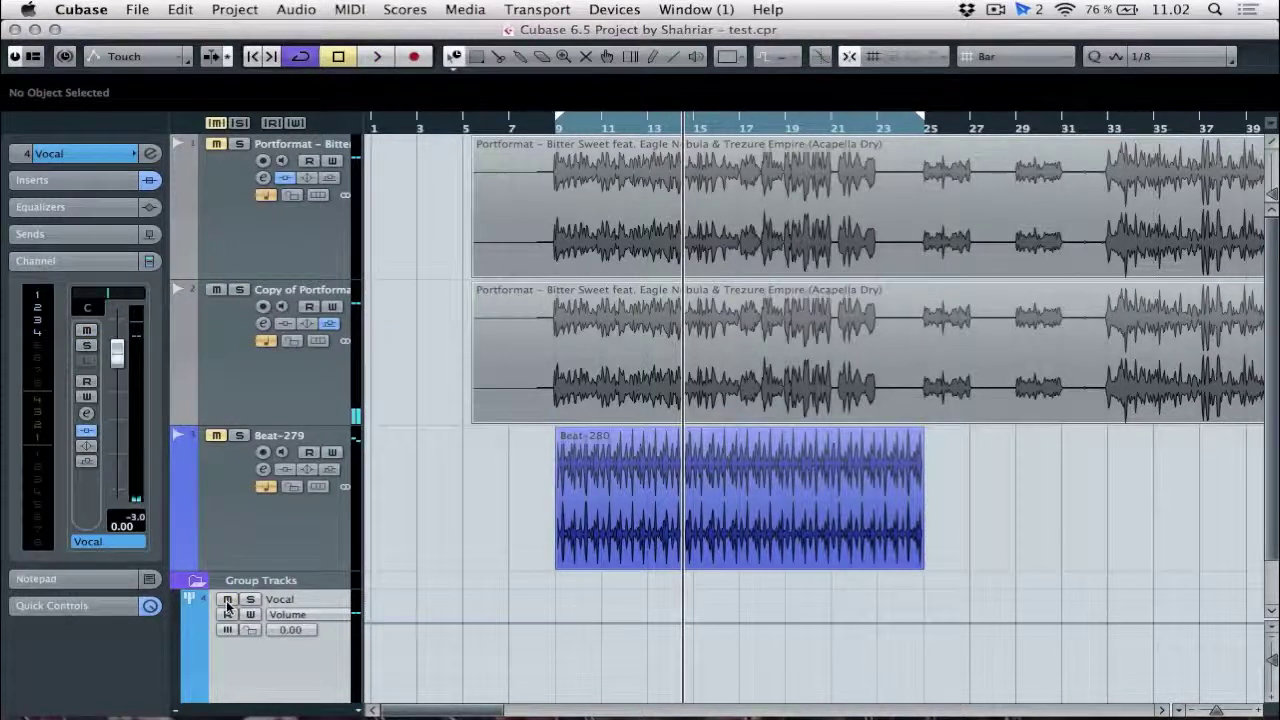
{"action": "left_click", "coordinate": [227, 600]}
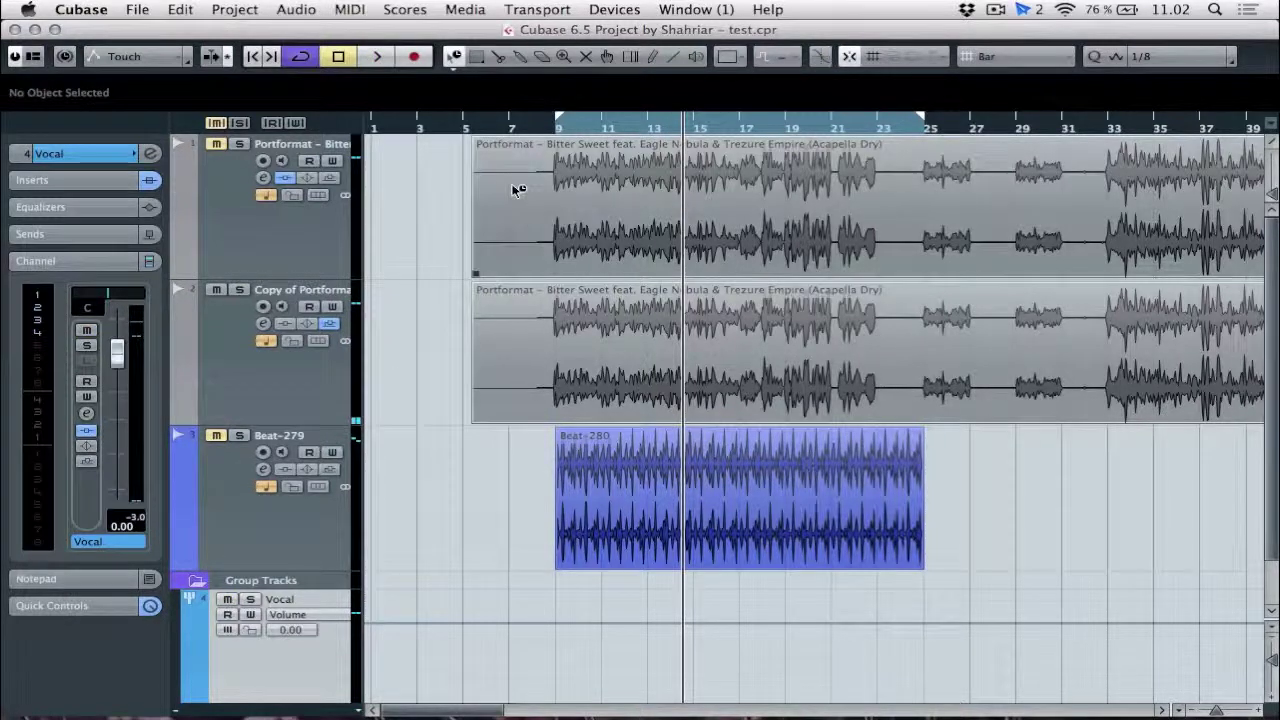
- Play from bar 9 and compare the copy sent through the Vocal group with the insert-processed acapella by soloing the latter temporarily
{"action": "left_click", "coordinate": [556, 128]}
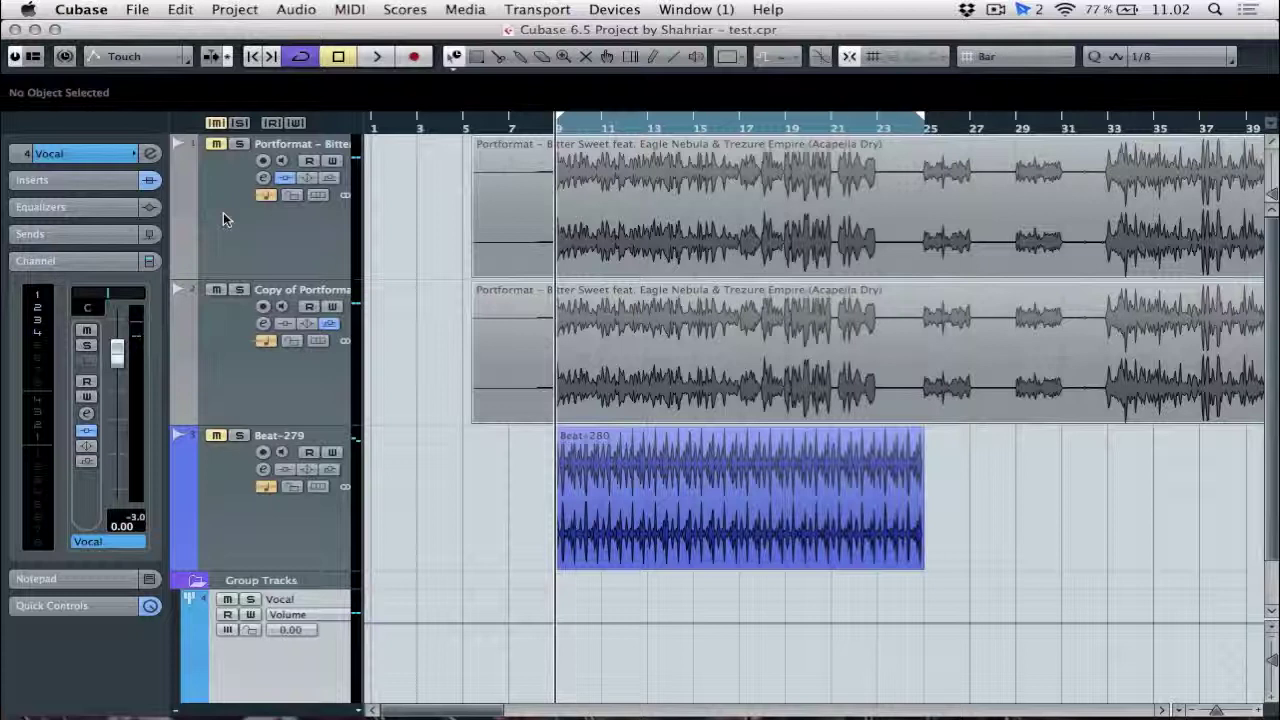
{"action": "key", "text": "space"}
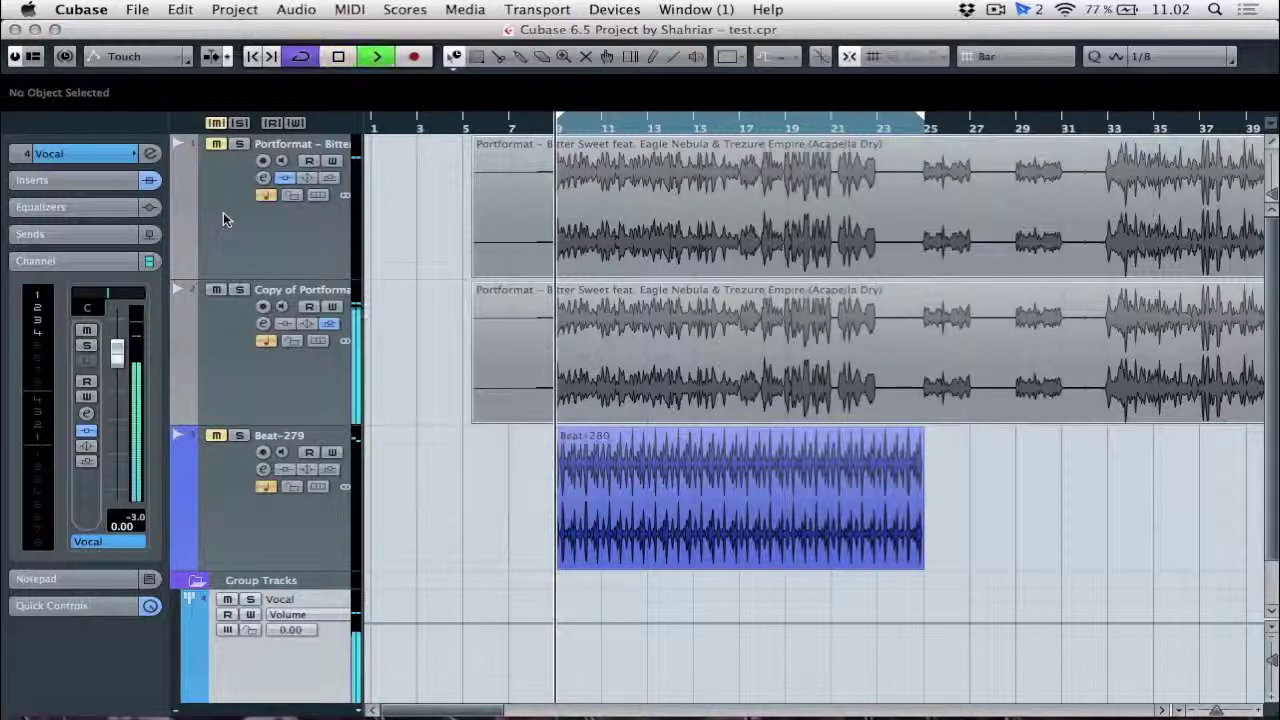
{"action": "left_click", "coordinate": [239, 145]}
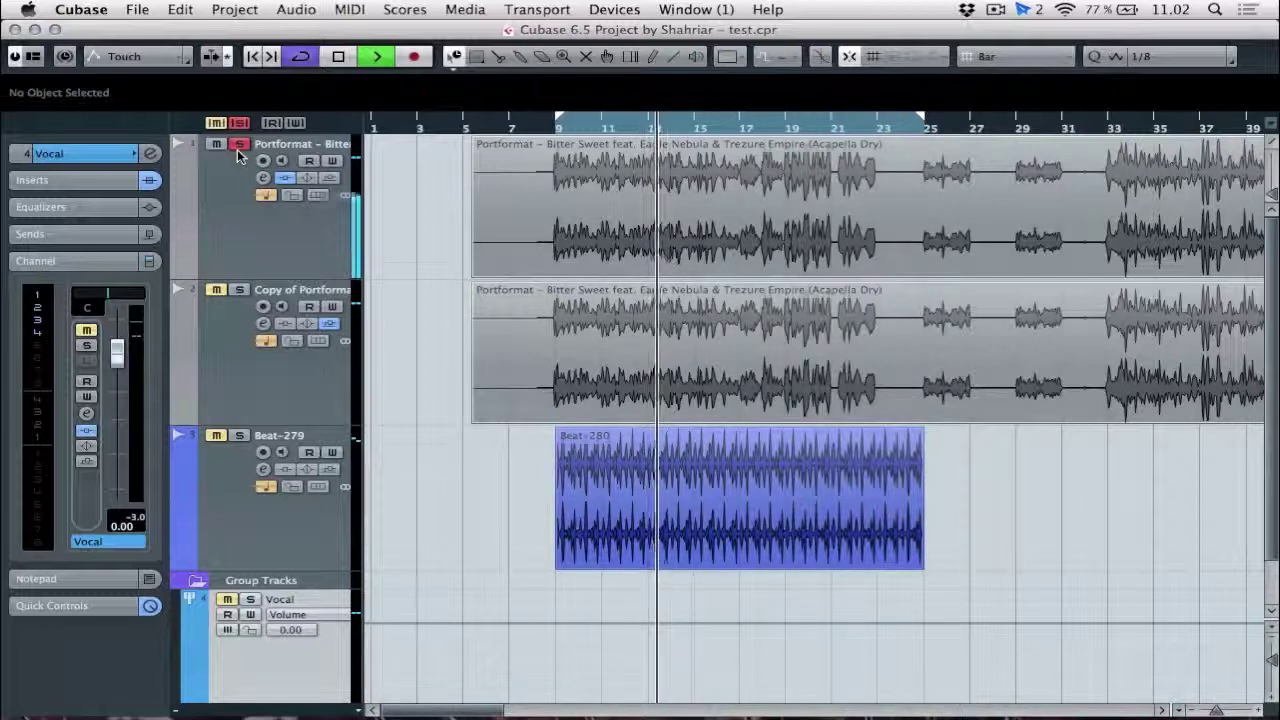
{"action": "left_click", "coordinate": [237, 149]}
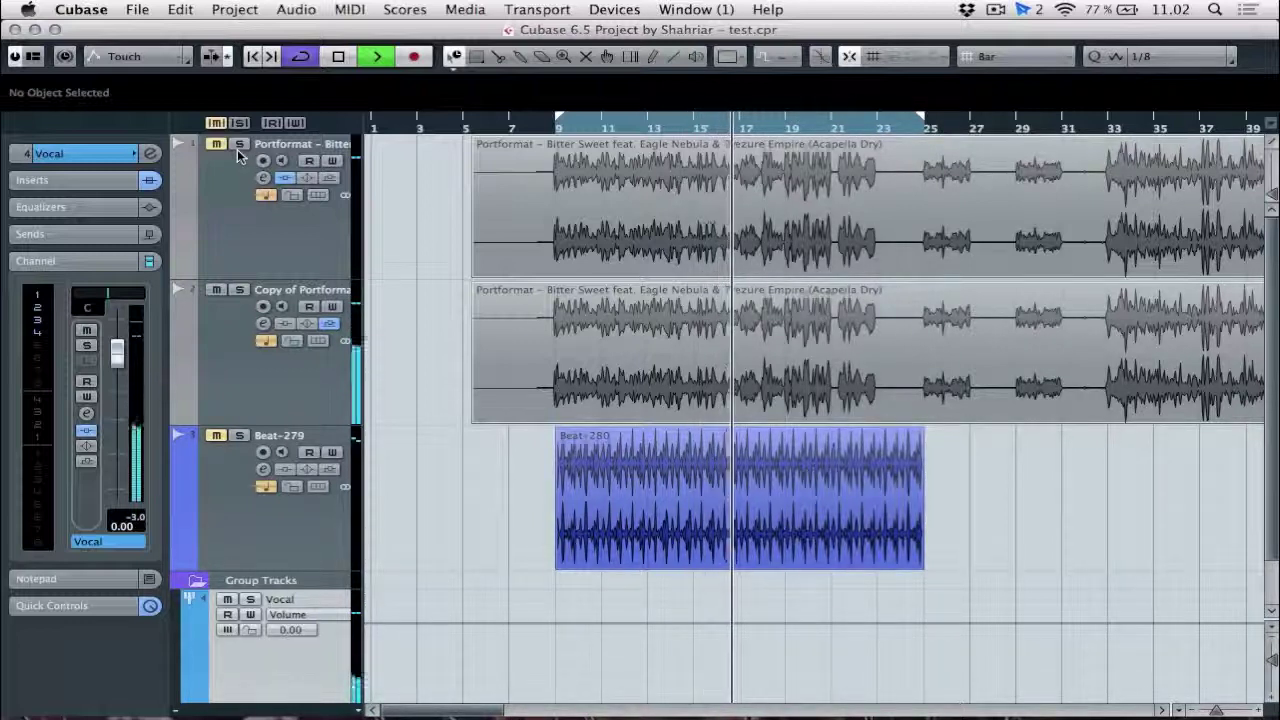
{"action": "key", "text": "space"}
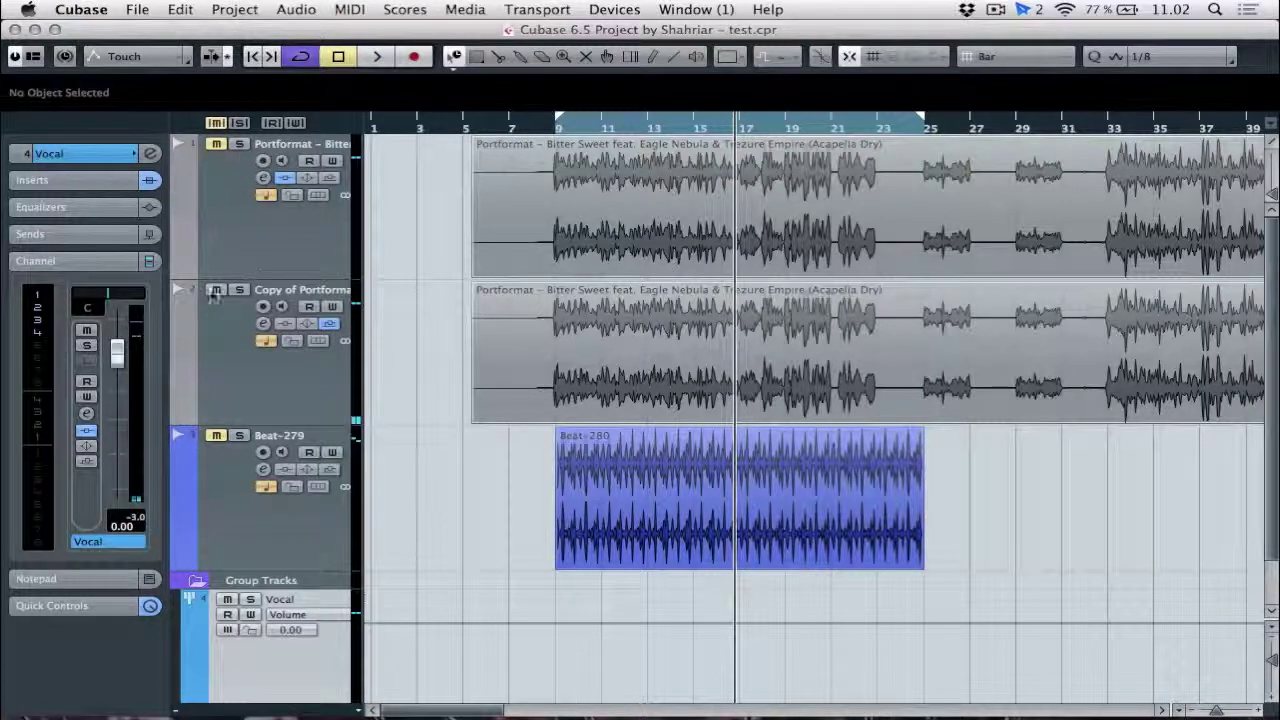
- Review the inserts of both acapella tracks, show the Vocal group's channel fader and return the playhead to bar 9
{"action": "left_click", "coordinate": [209, 213]}
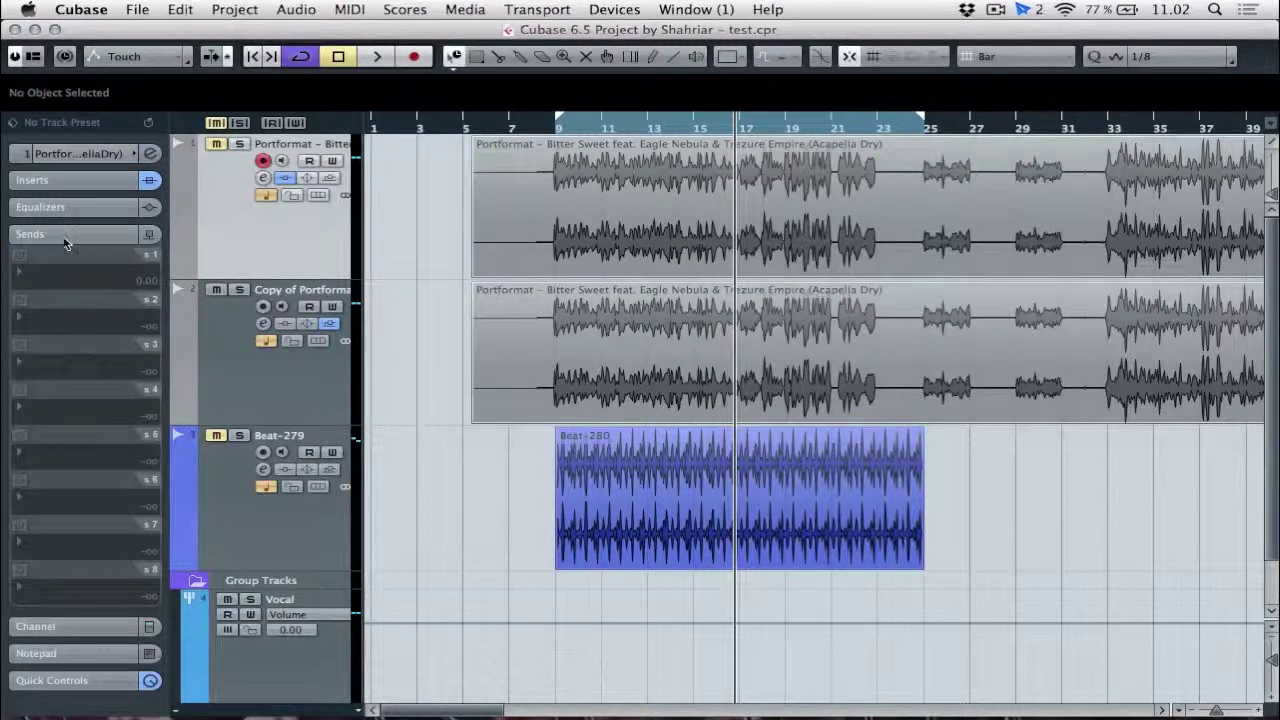
{"action": "left_click", "coordinate": [57, 181]}
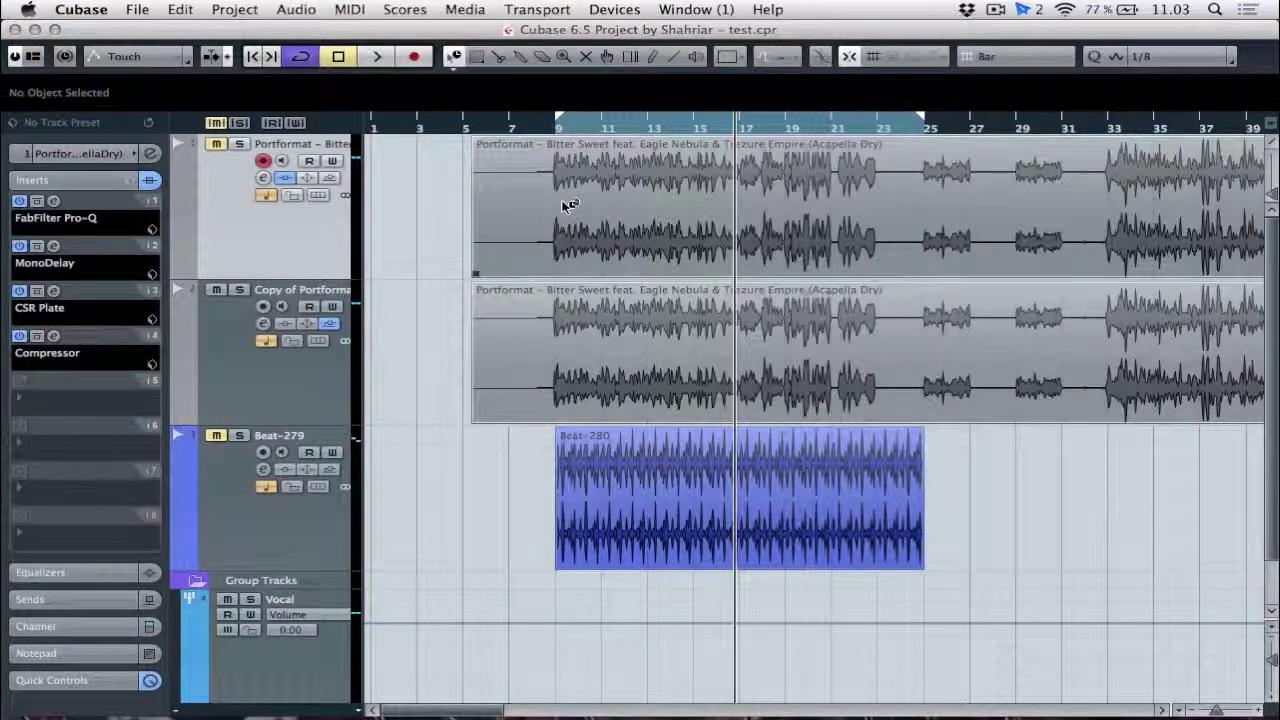
{"action": "left_click", "coordinate": [297, 390]}
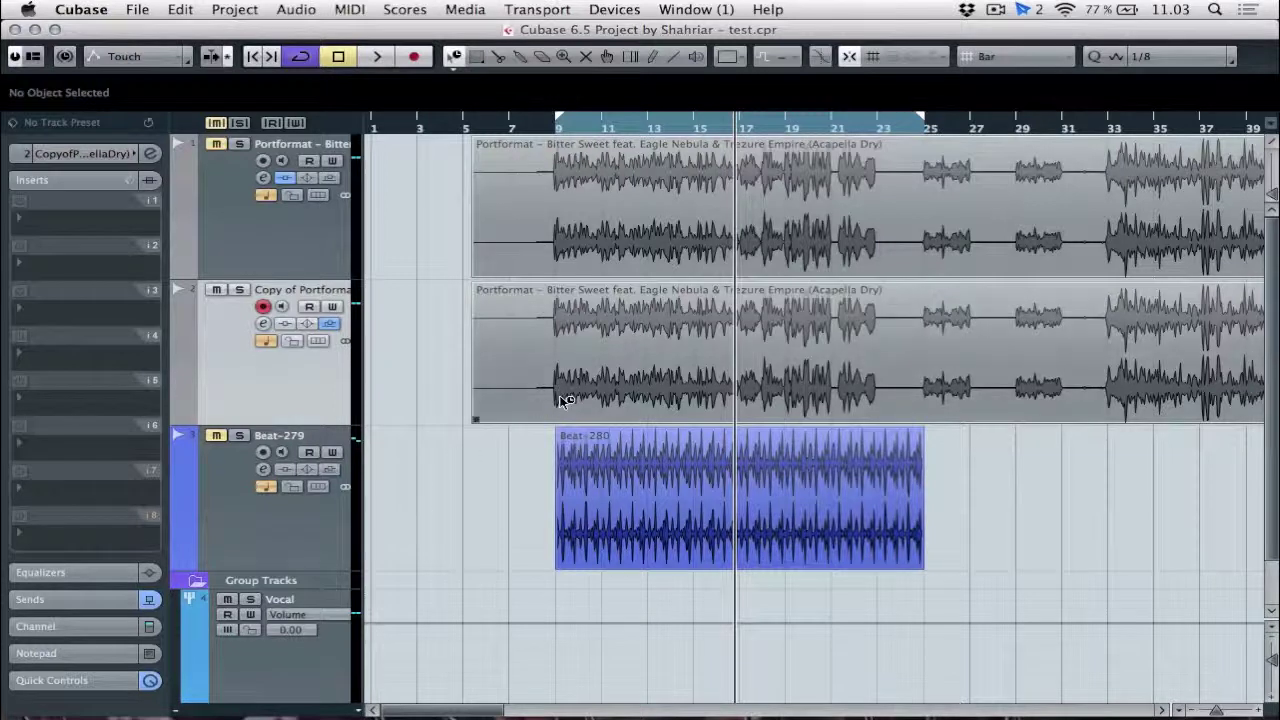
{"action": "left_click", "coordinate": [286, 681]}
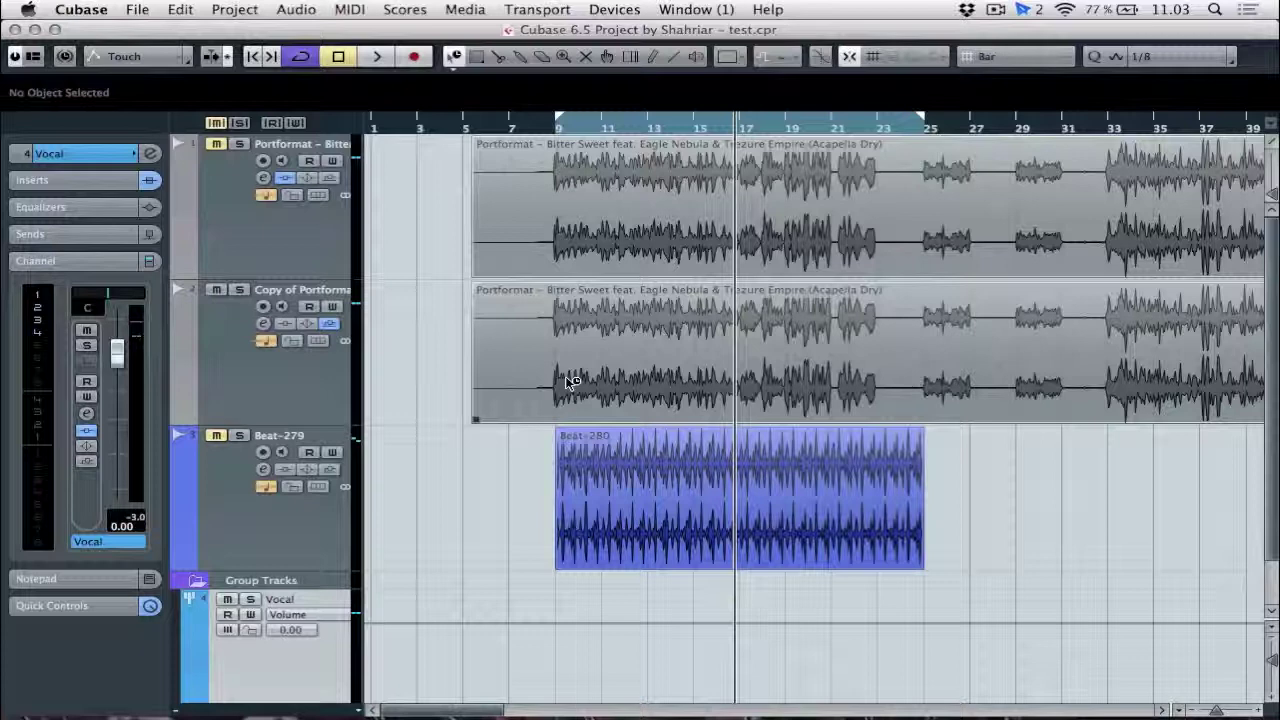
{"action": "left_click", "coordinate": [557, 128]}
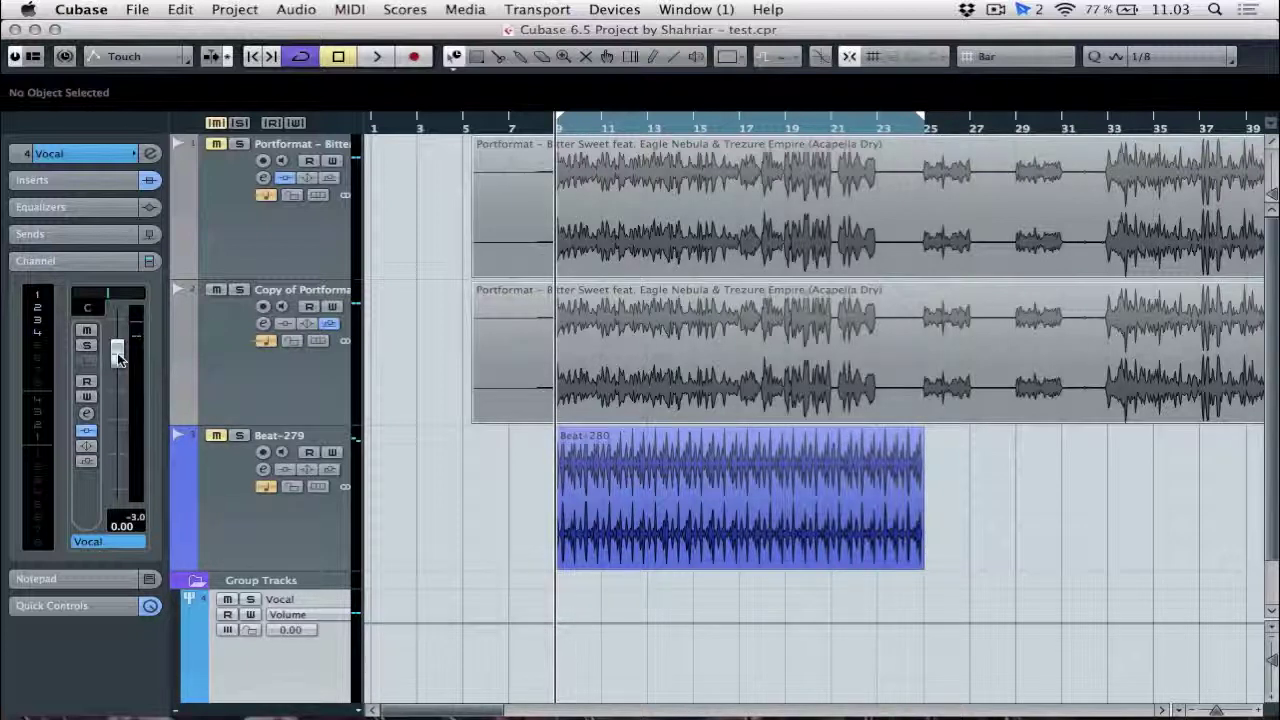
- Pull the Vocal group's fader down to minus infinity, then play the dry copy briefly from bar 9 and return the playhead there
{"action": "left_click_drag", "start_coordinate": [117, 358], "coordinate": [65, 675]}
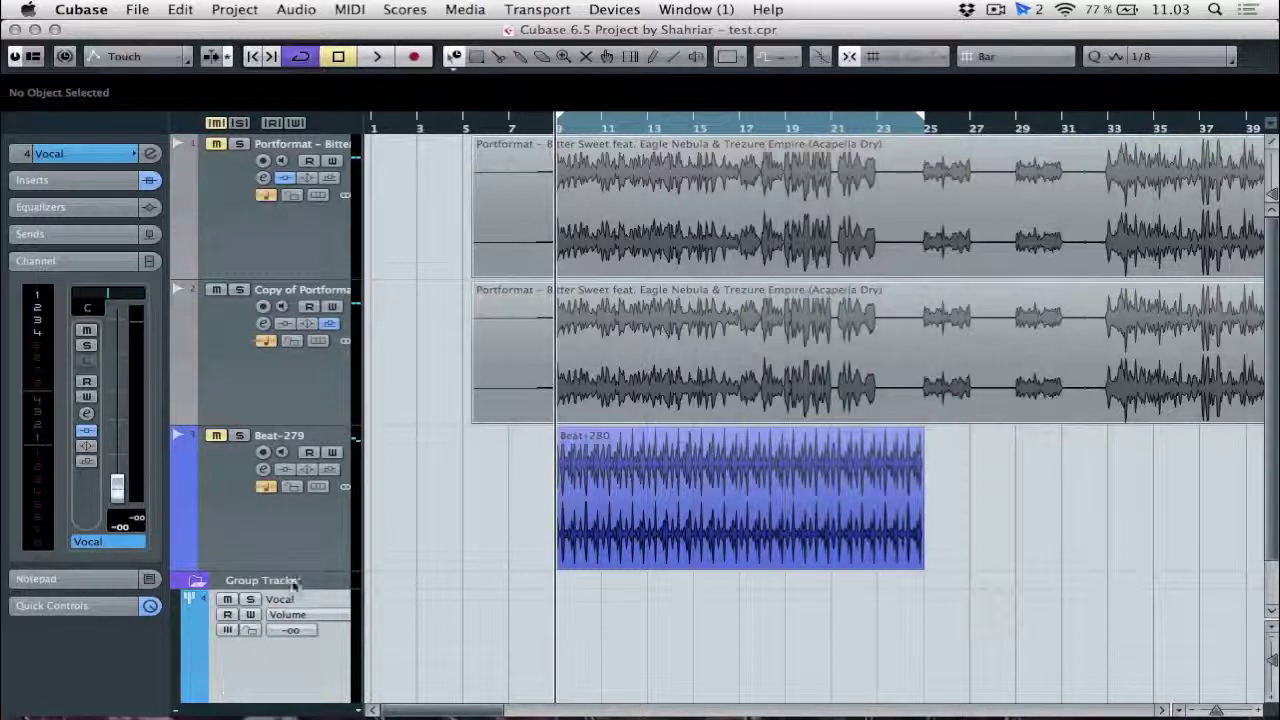
{"action": "left_click", "coordinate": [249, 395]}
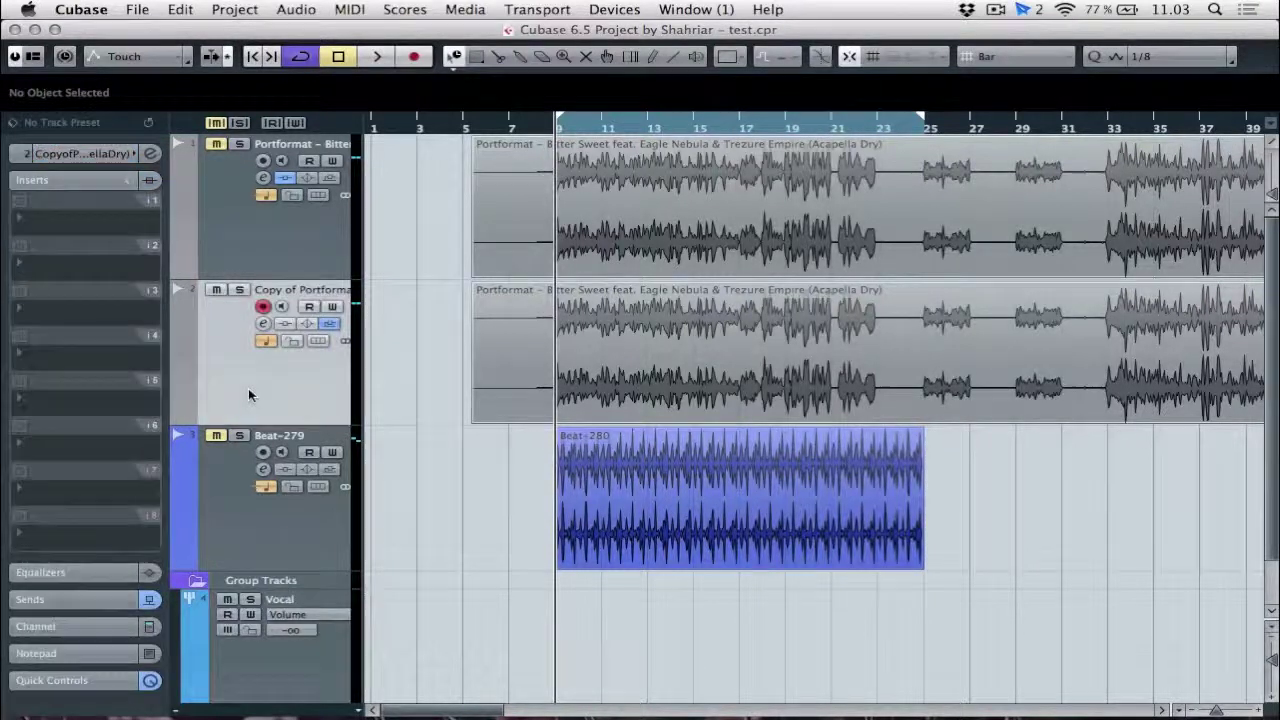
{"action": "left_click", "coordinate": [257, 684]}
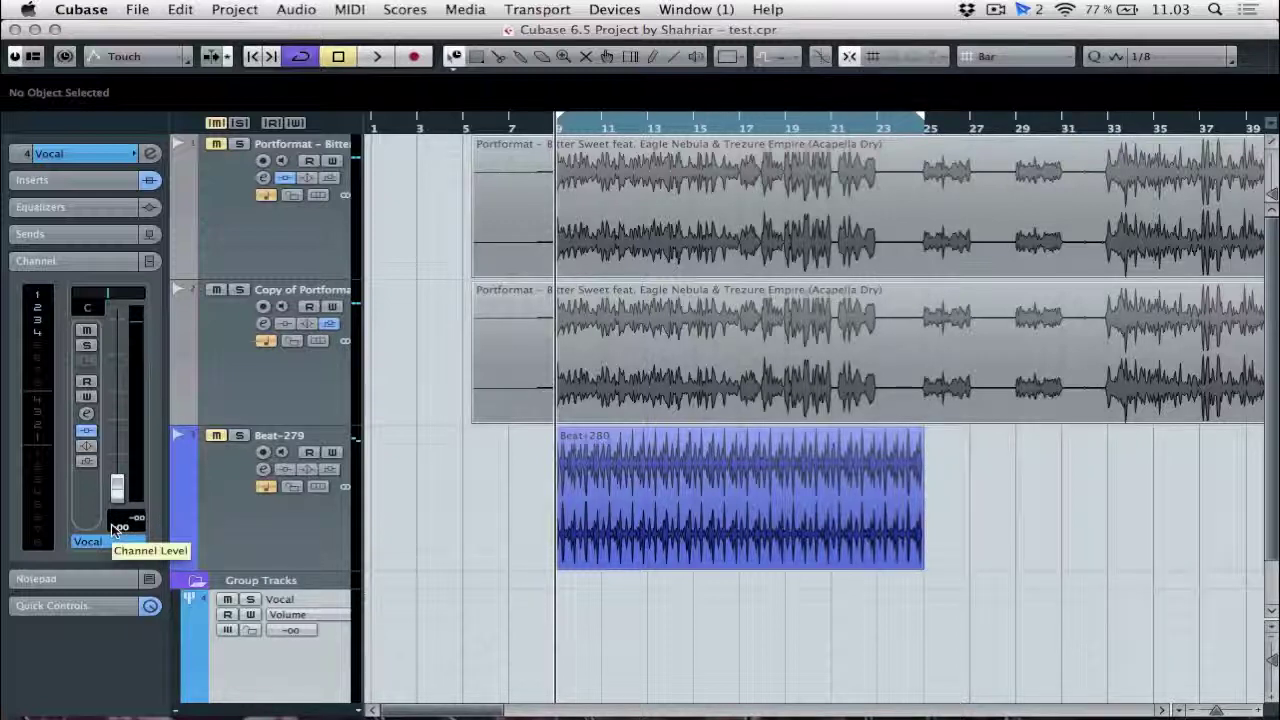
{"action": "key", "text": "space"}
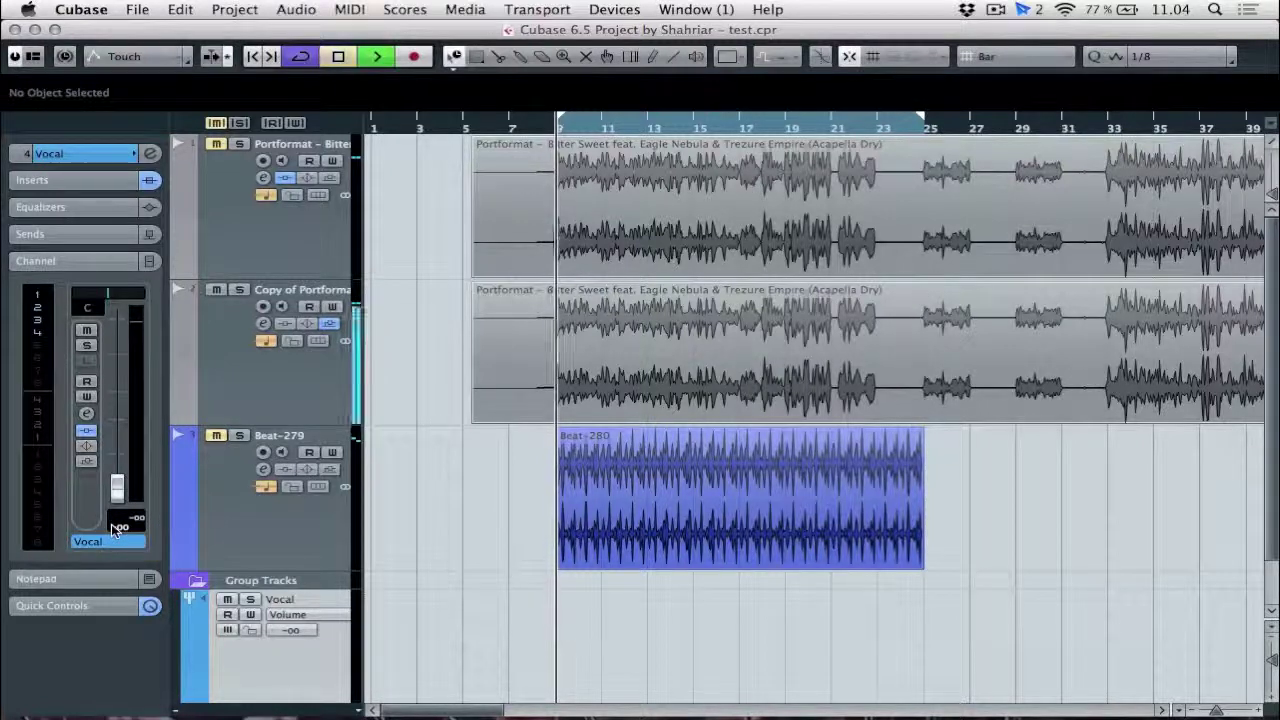
{"action": "left_click", "coordinate": [557, 130]}
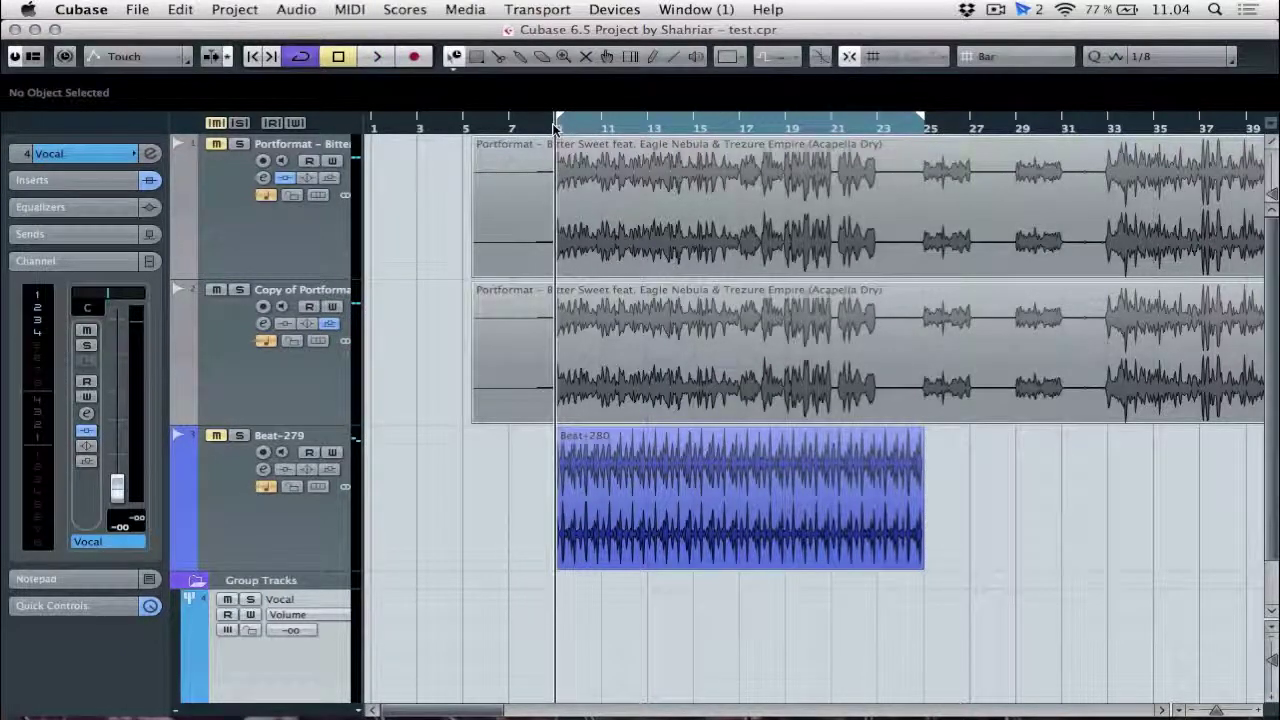
- Show the mixer and lower the acapella copy's channel fader to -2.42
{"action": "key", "text": "F2"}
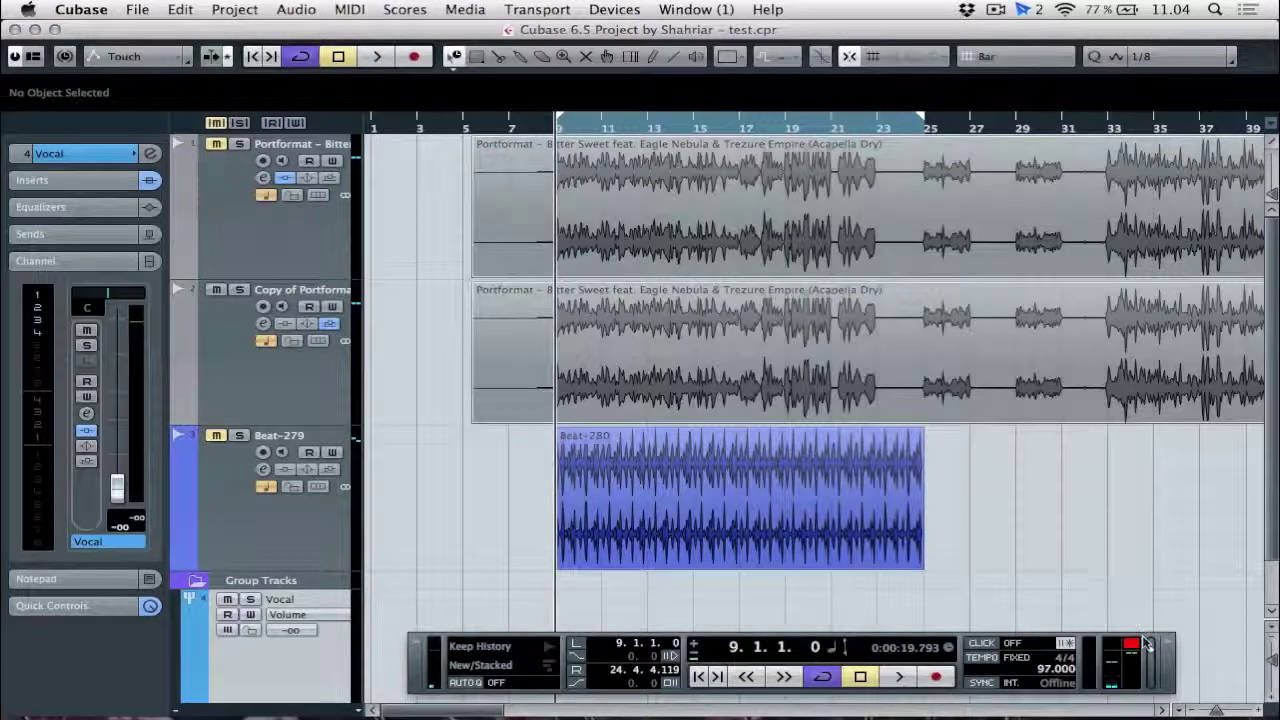
{"action": "key", "text": "F3"}
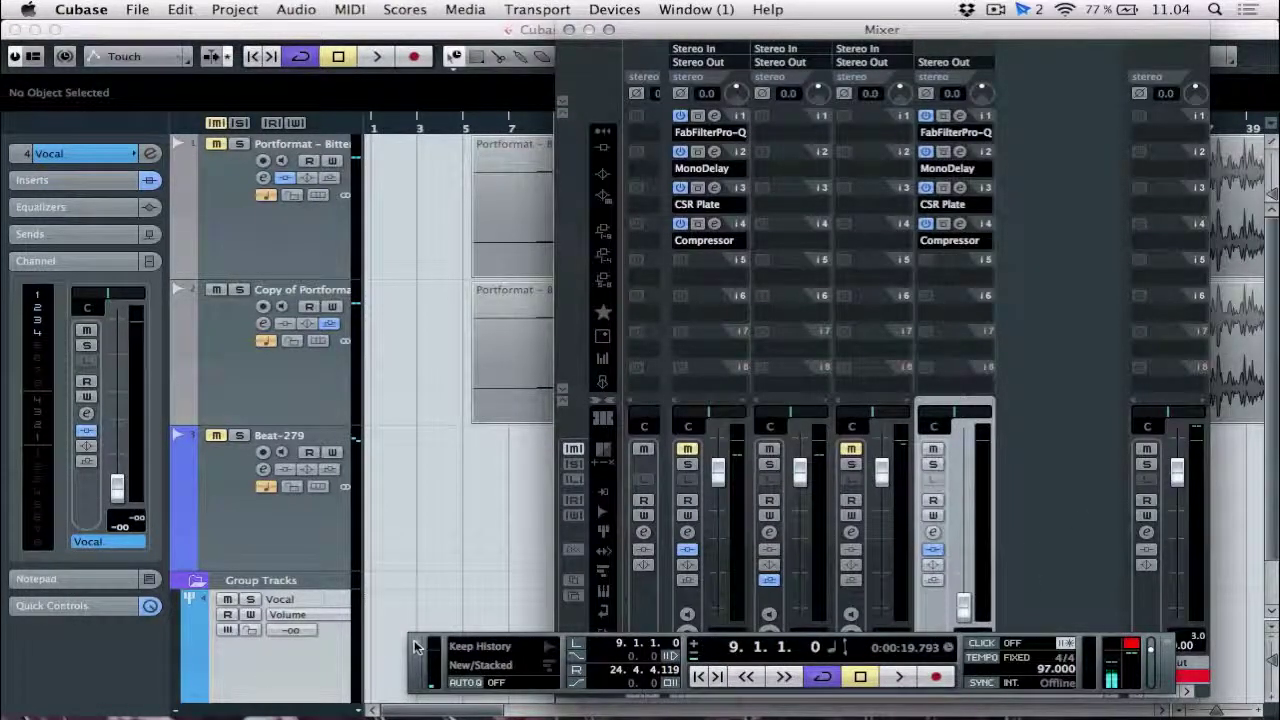
{"action": "key", "text": "F2"}
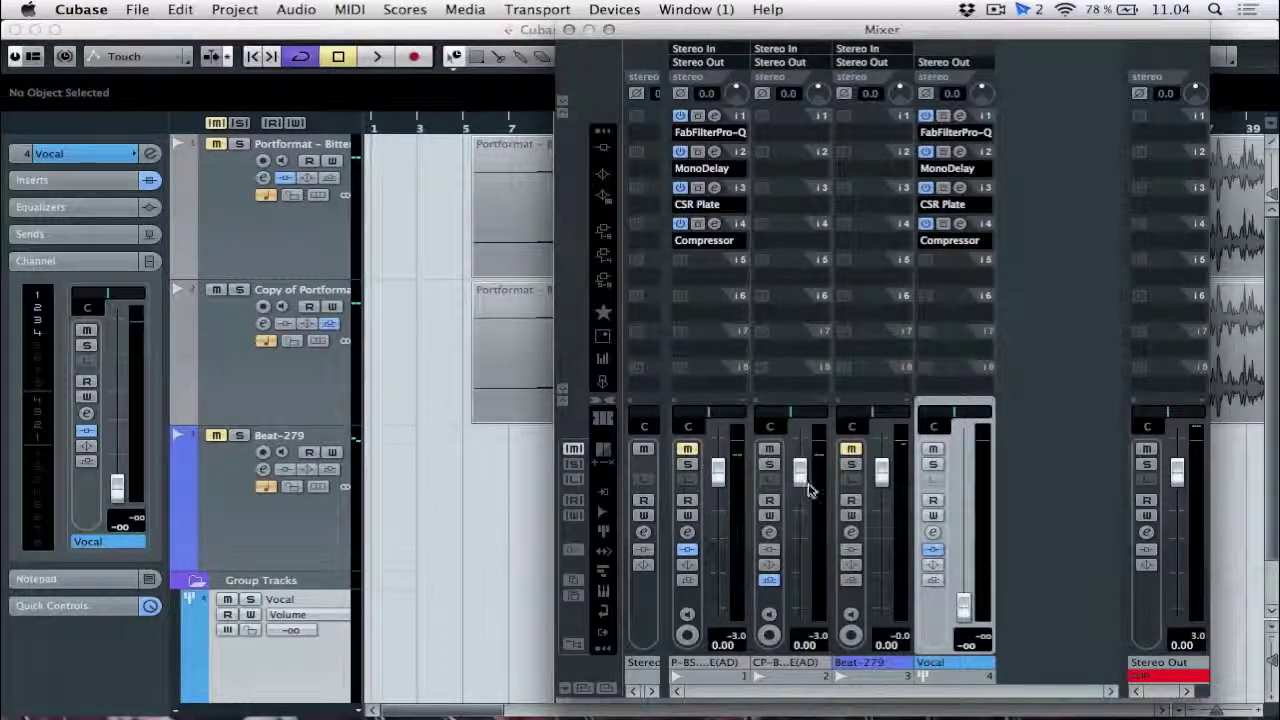
{"action": "left_click_drag", "start_coordinate": [805, 483], "coordinate": [805, 502]}
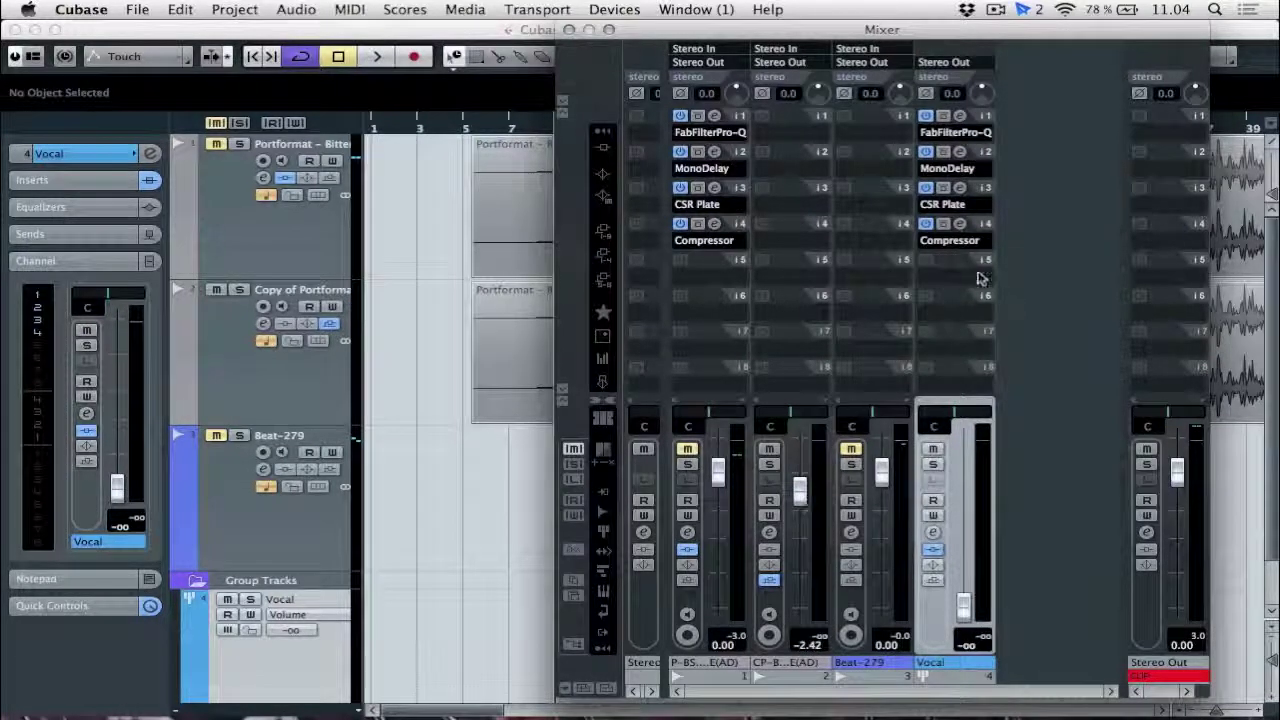
- Move the Vocal group's Compressor to insert slot 5 and load L1 limiter Stereo in slot 4
{"action": "left_click_drag", "start_coordinate": [981, 224], "coordinate": [985, 276]}
{"action": "left_click", "coordinate": [968, 245]}
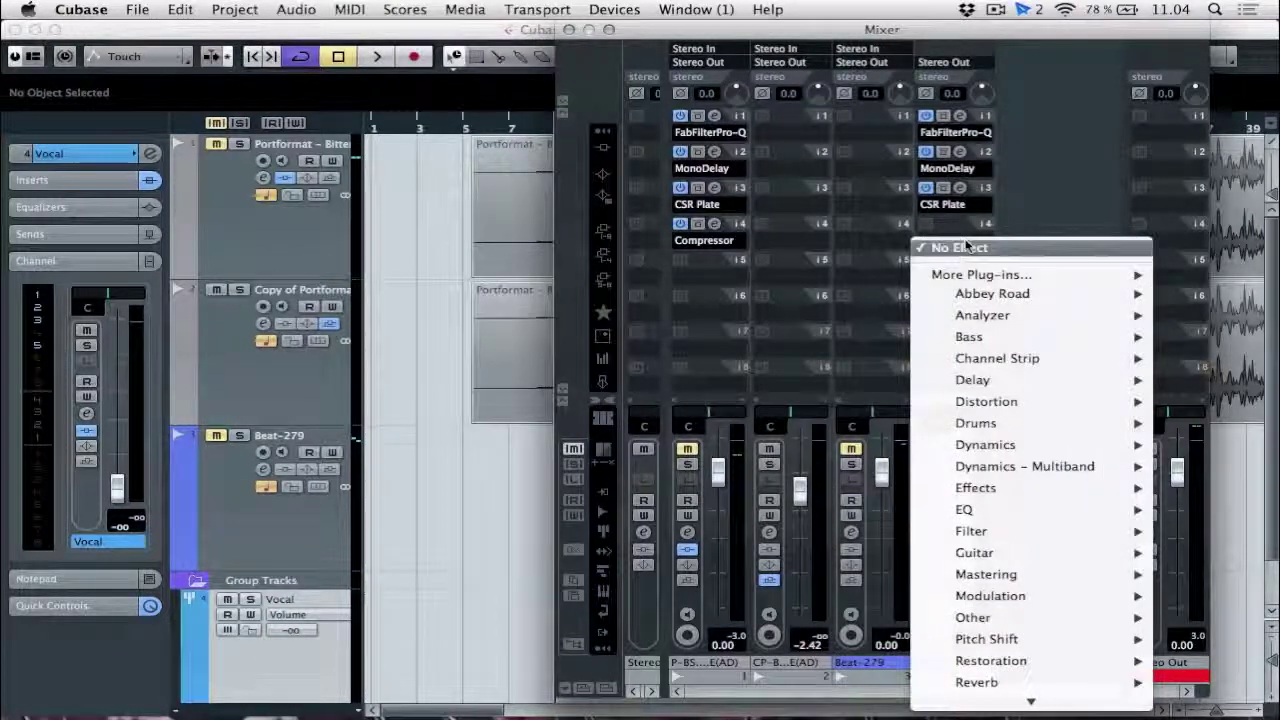
{"action": "mouse_move", "coordinate": [958, 452]}
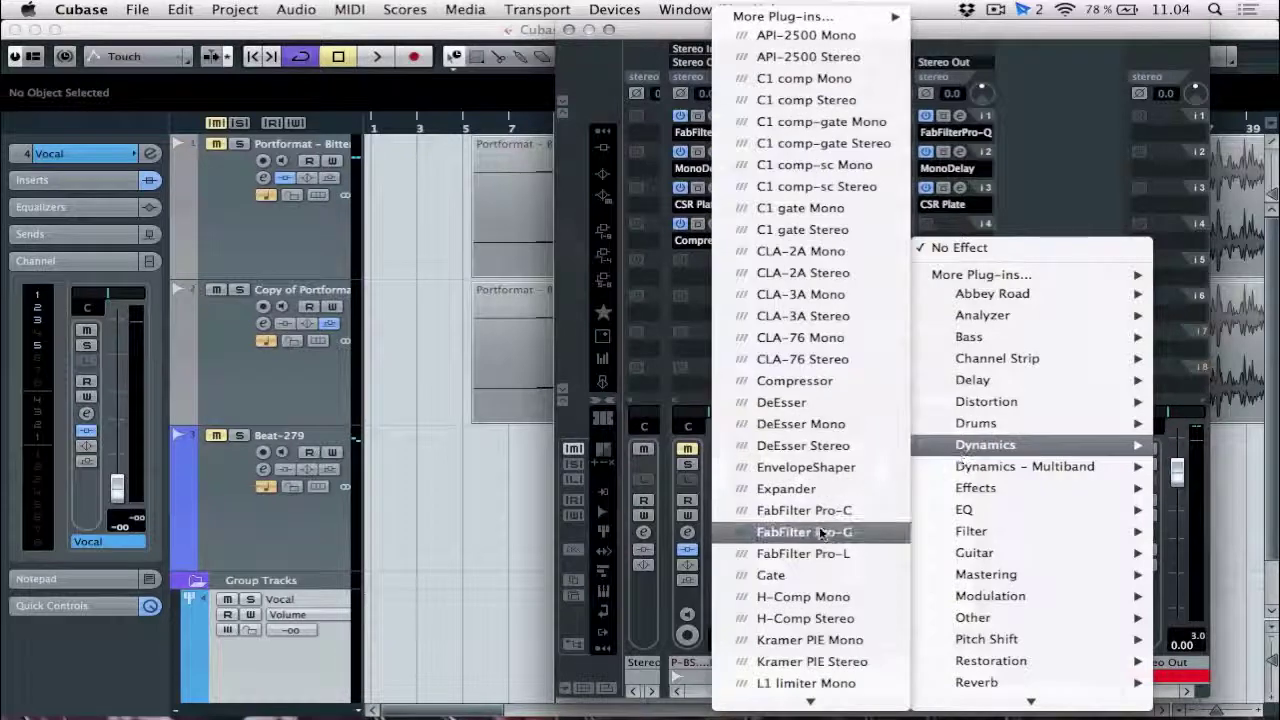
{"action": "scroll", "coordinate": [781, 597], "scroll_direction": "down", "scroll_amount": 1}
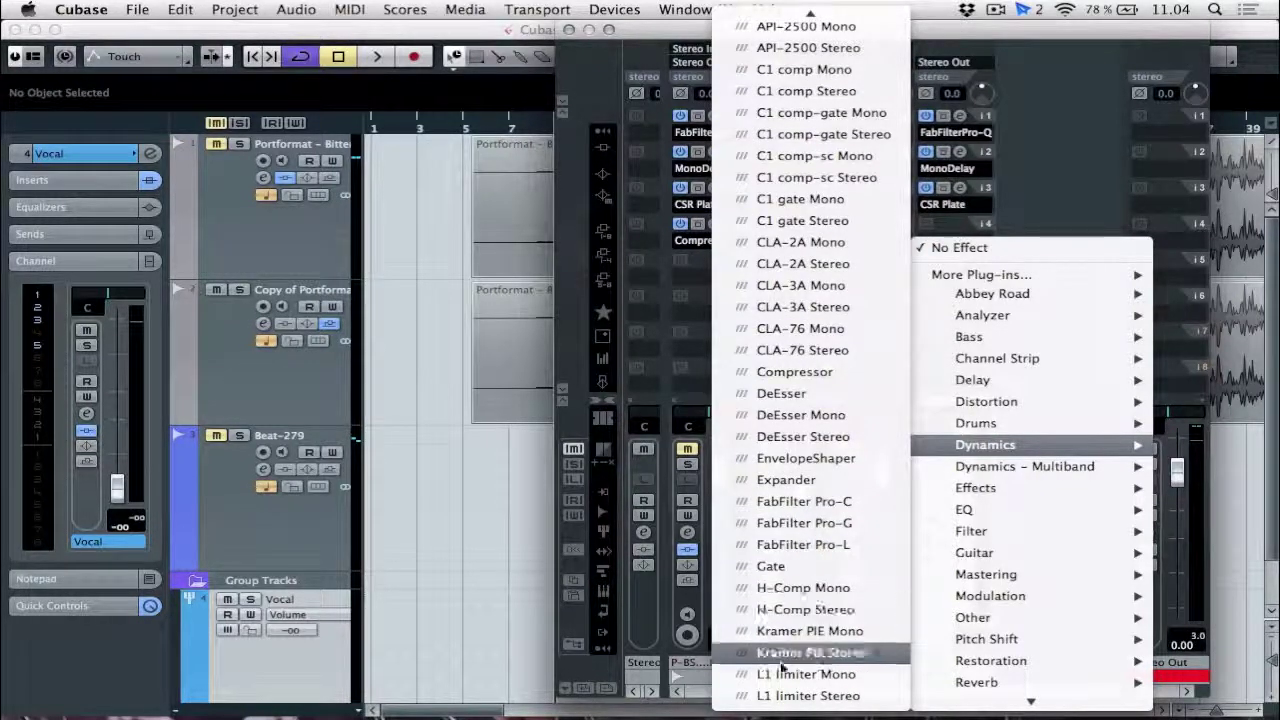
{"action": "left_click", "coordinate": [783, 697]}
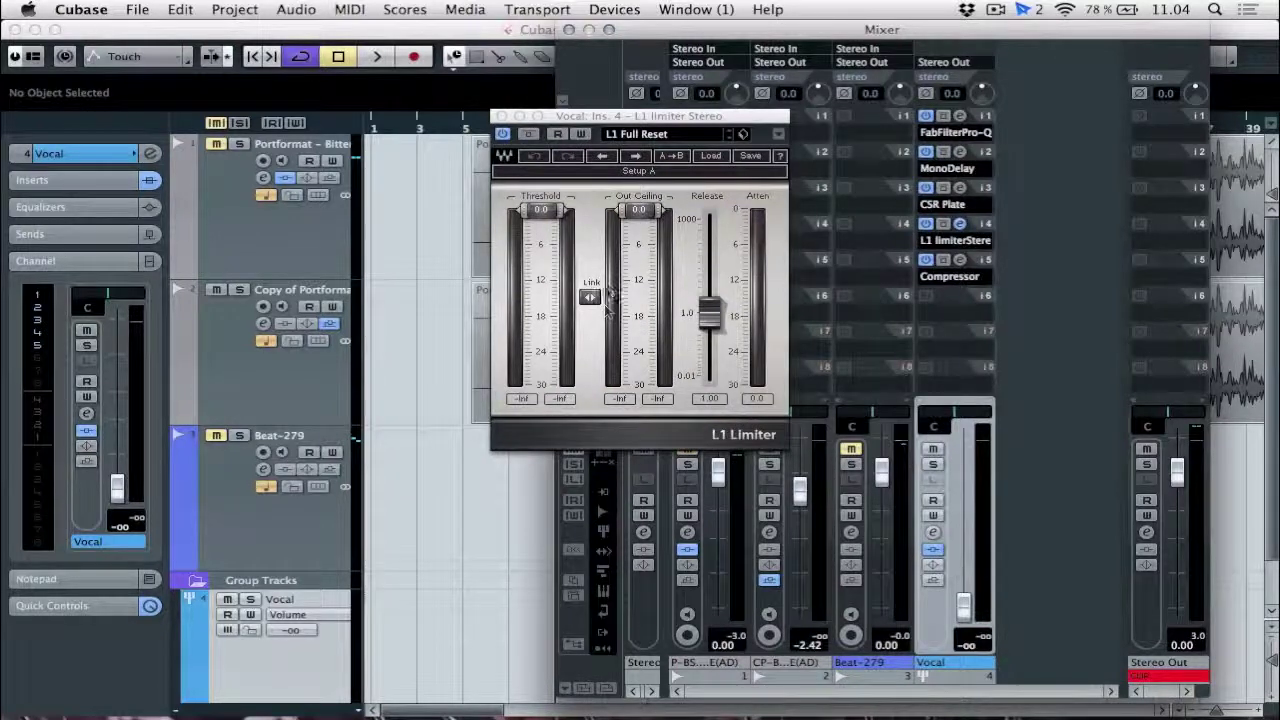
- Set the L1 Limiter's threshold to -3.1 and out ceiling to -8.3, and reset the Stereo Out clip indicator during playback
{"action": "left_click_drag", "start_coordinate": [638, 210], "coordinate": [639, 226]}
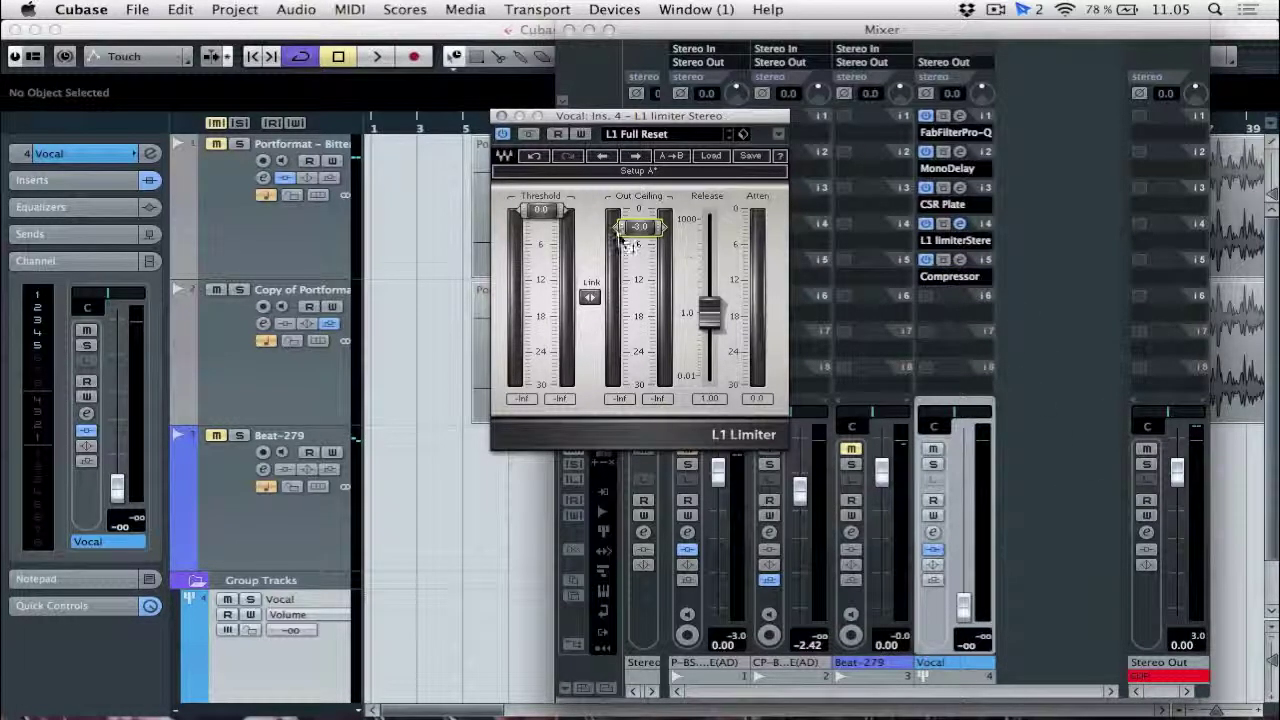
{"action": "left_click_drag", "start_coordinate": [627, 245], "coordinate": [646, 264]}
{"action": "key", "text": "space"}
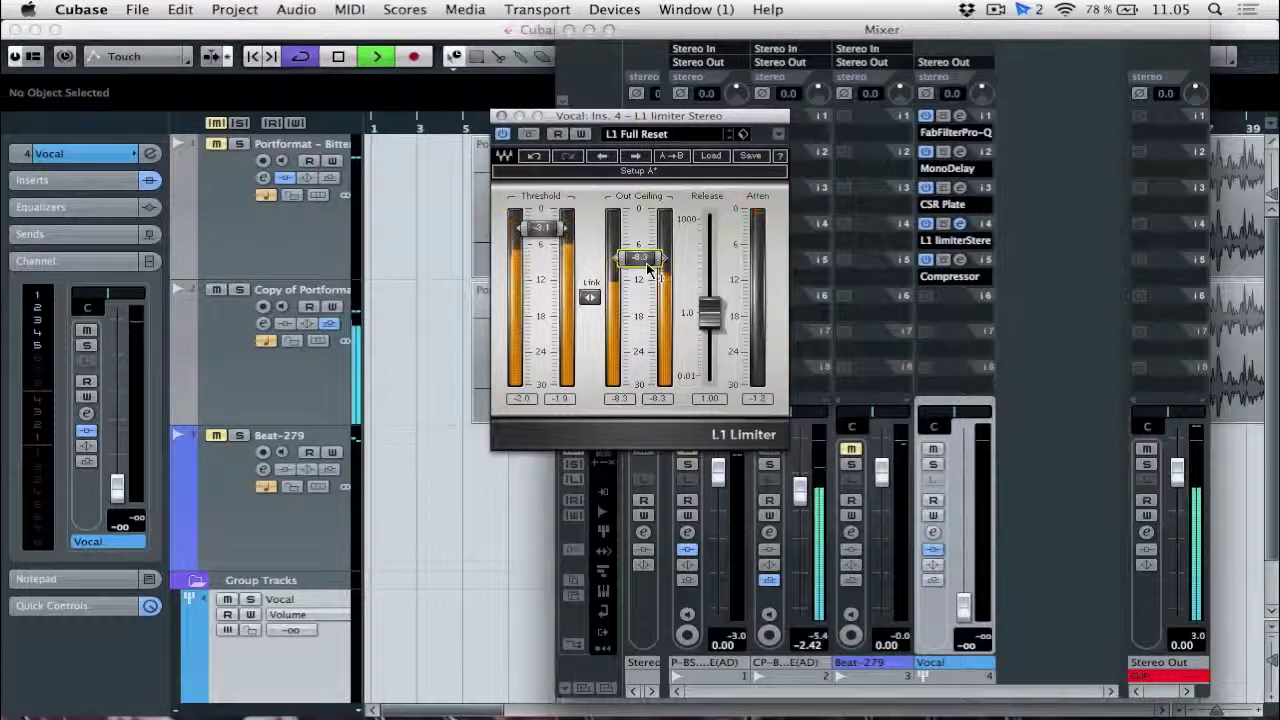
{"action": "left_click", "coordinate": [1137, 677]}
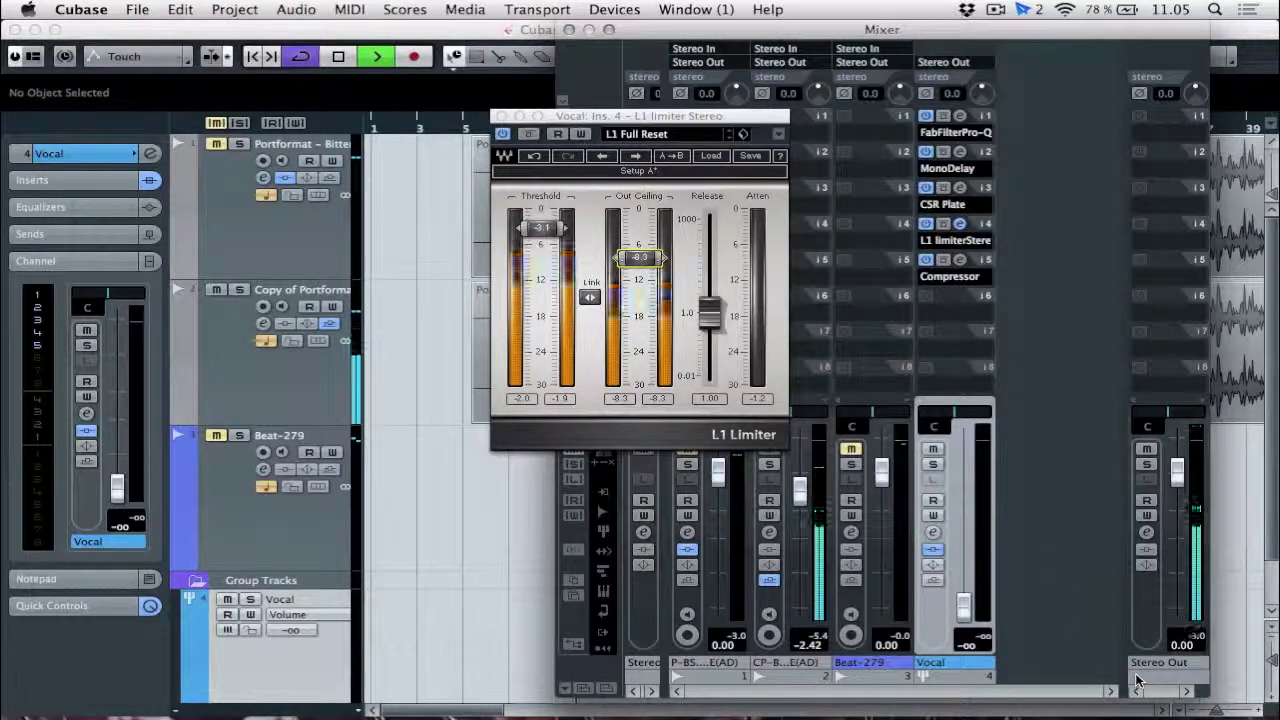
{"action": "left_click", "coordinate": [503, 116]}
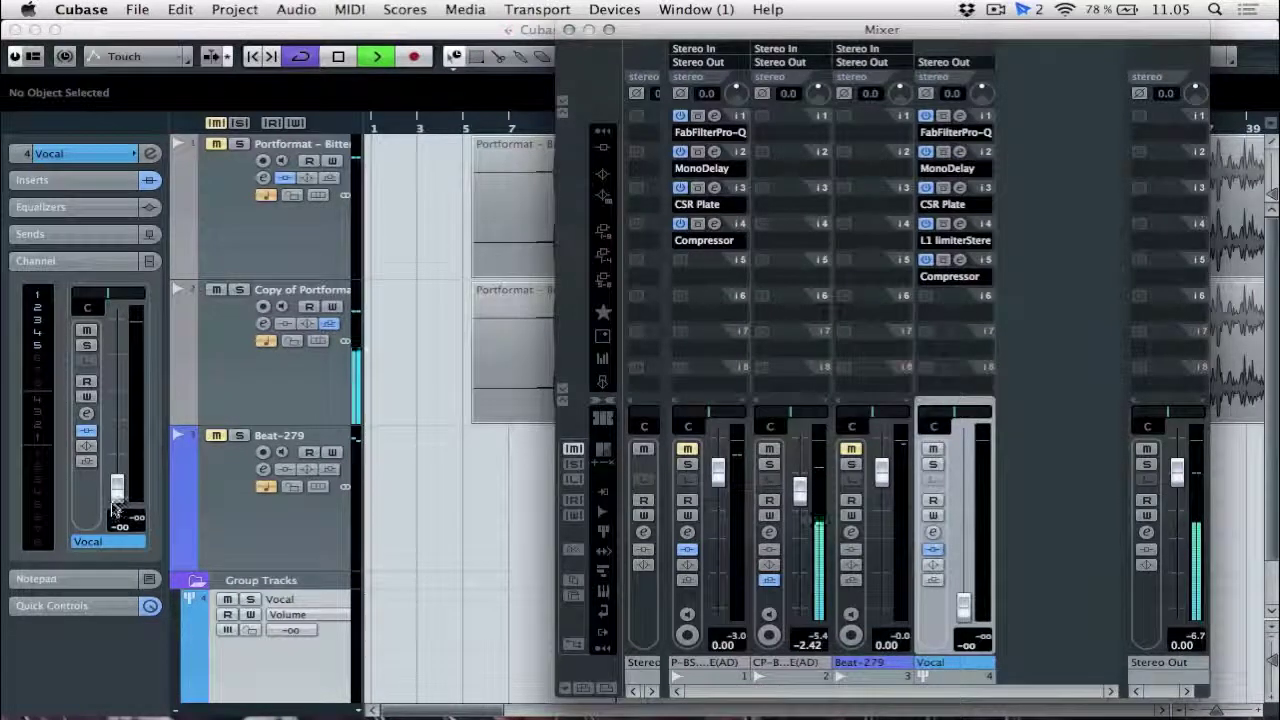
- Raise the Vocal group's fader in the mixer to -3.77 during playback
{"action": "key", "text": "F2"}
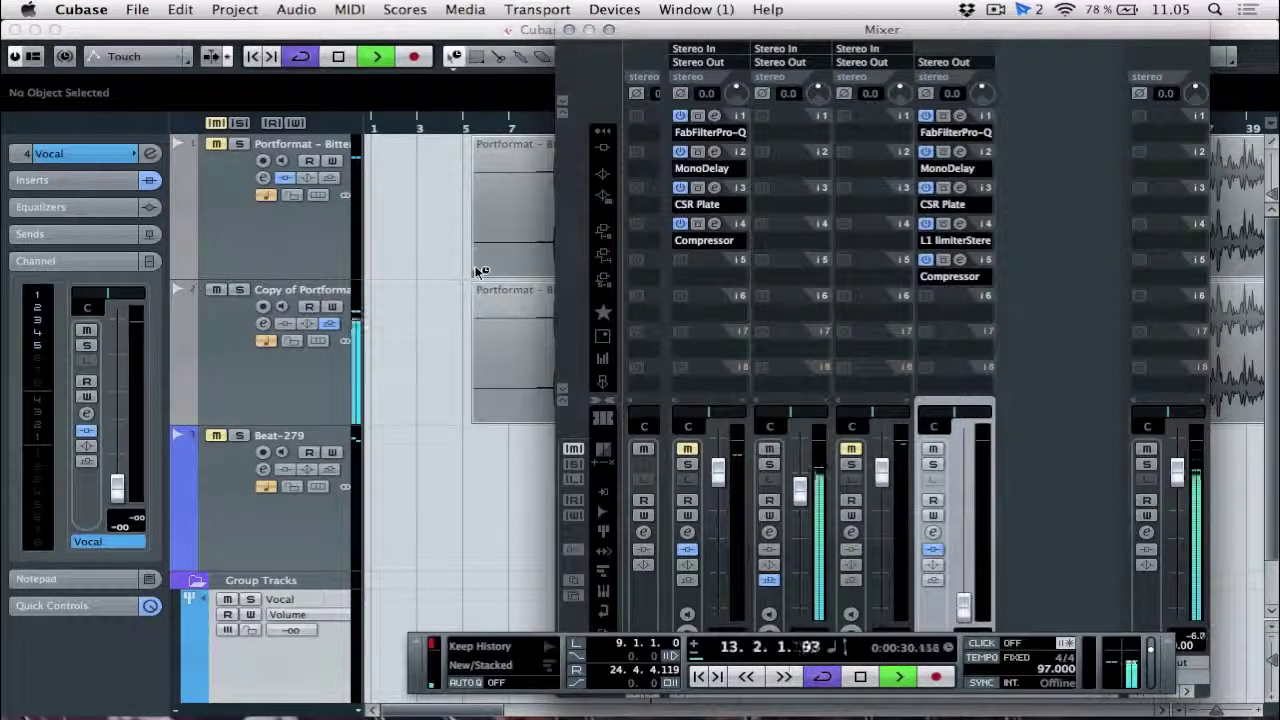
{"action": "key", "text": "F2"}
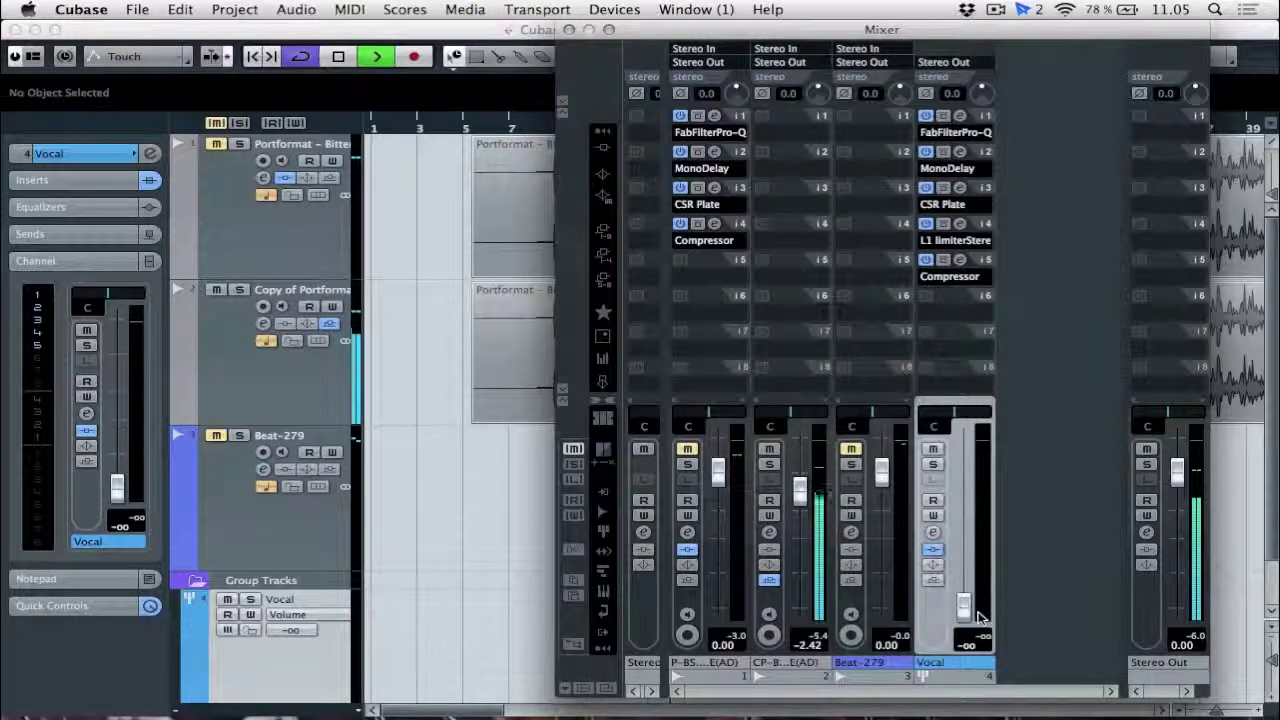
{"action": "left_click_drag", "start_coordinate": [964, 616], "coordinate": [958, 510]}
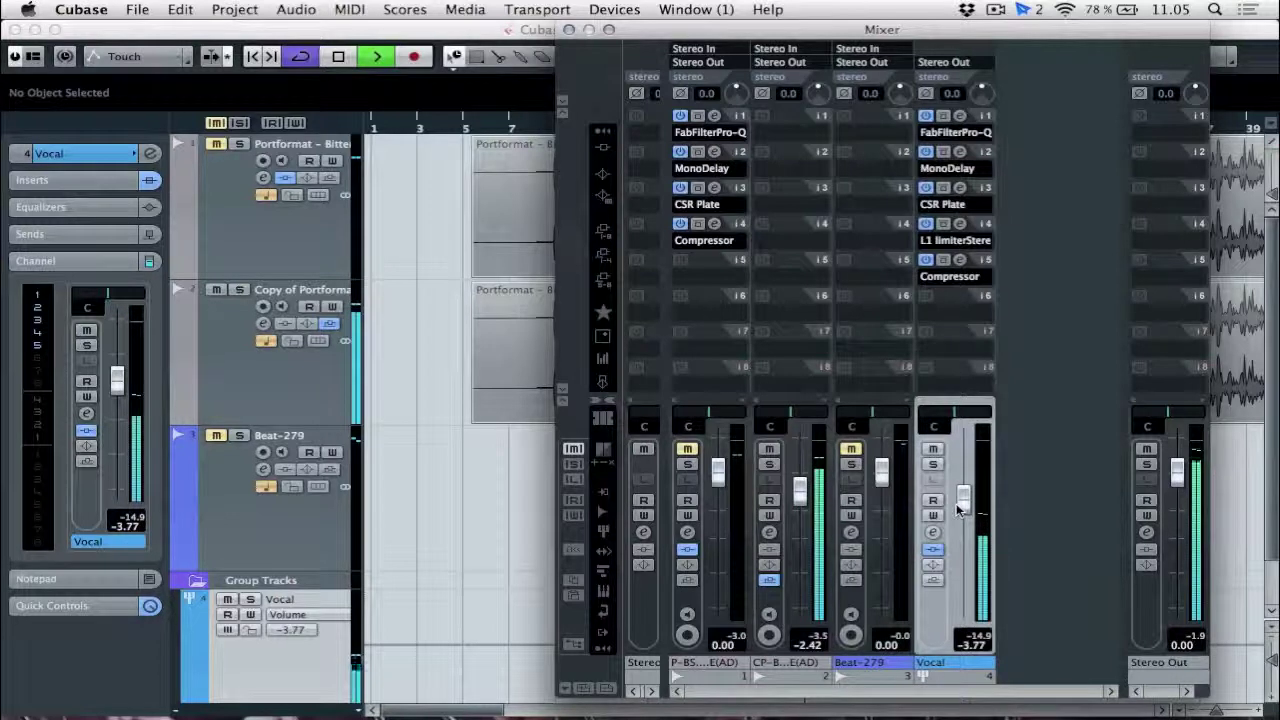
- In the Vocal group's FabFilter Pro-Q, set the mid band to 1367.3 Hz at -0.54 dB and move the high band just above 10 kHz
{"action": "left_click", "coordinate": [959, 116]}
{"action": "left_click_drag", "start_coordinate": [420, 184], "coordinate": [440, 213]}
{"action": "left_click_drag", "start_coordinate": [556, 206], "coordinate": [624, 210]}
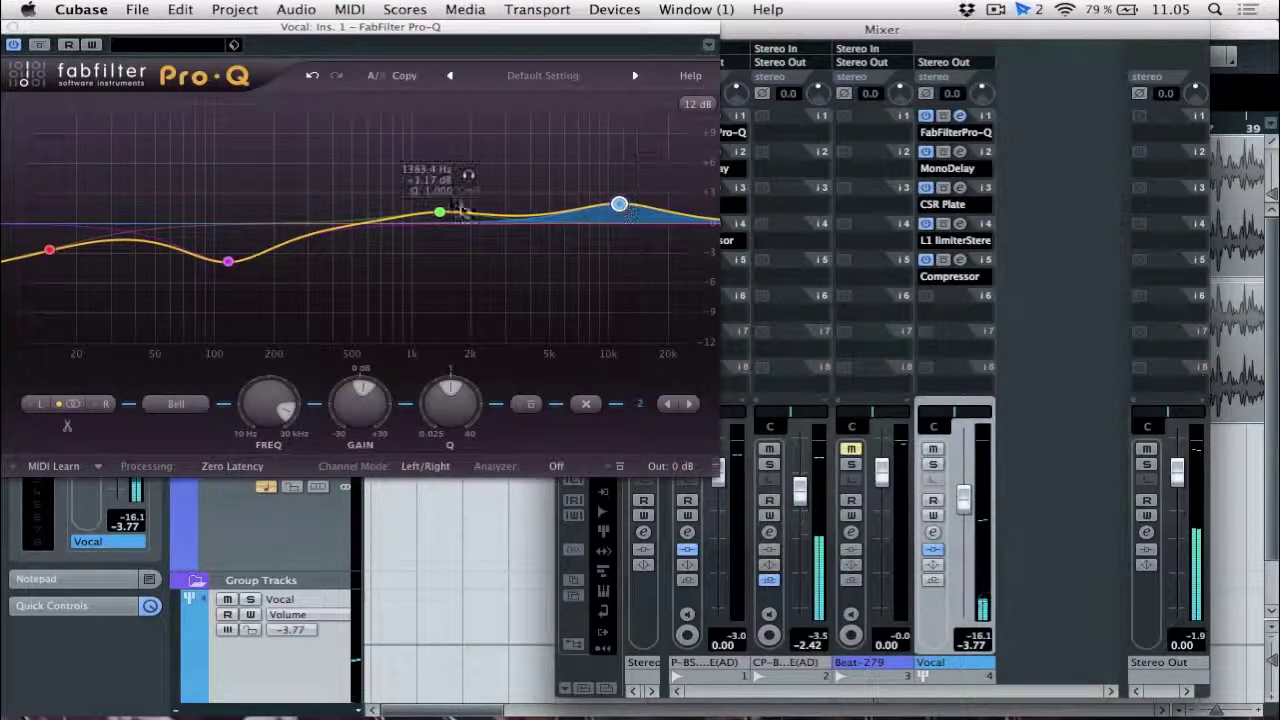
{"action": "left_click_drag", "start_coordinate": [440, 212], "coordinate": [439, 230]}
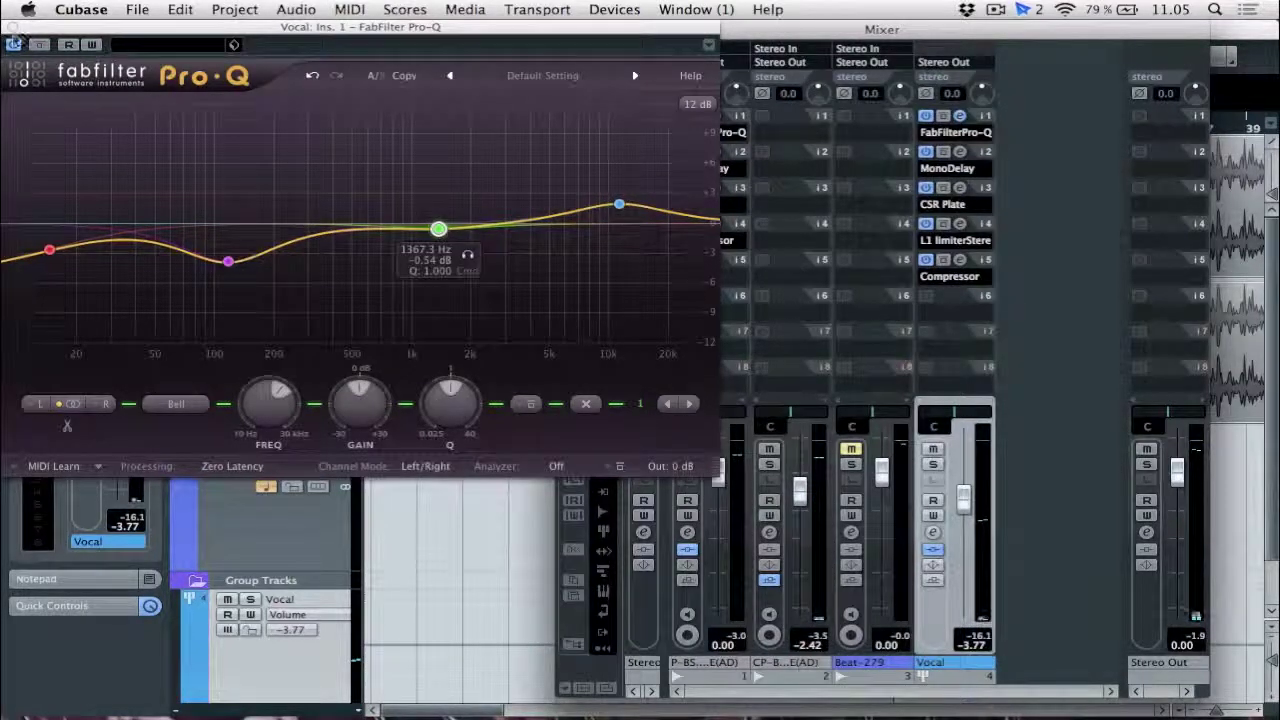
{"action": "left_click", "coordinate": [12, 30]}
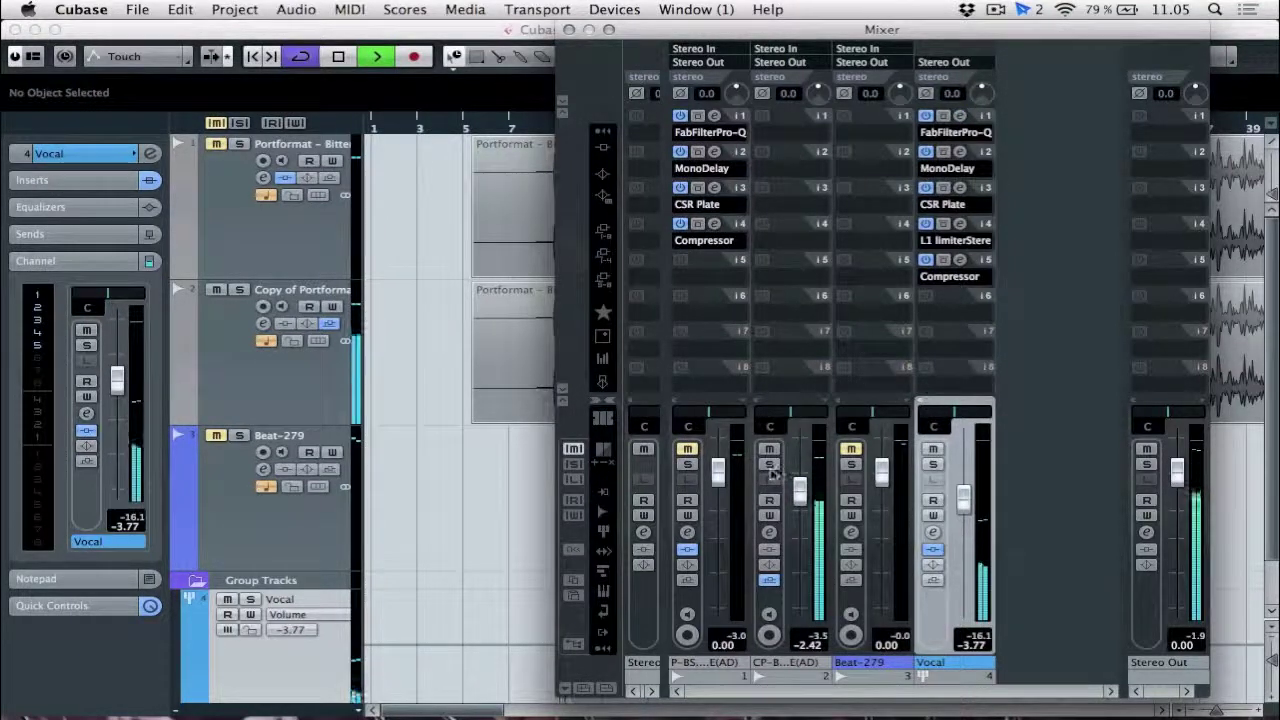
- Fine-tune the acapella copy's fader to -2.56, then stop playback and close the mixer
{"action": "left_click_drag", "start_coordinate": [803, 497], "coordinate": [808, 497]}
{"action": "key", "text": "space"}
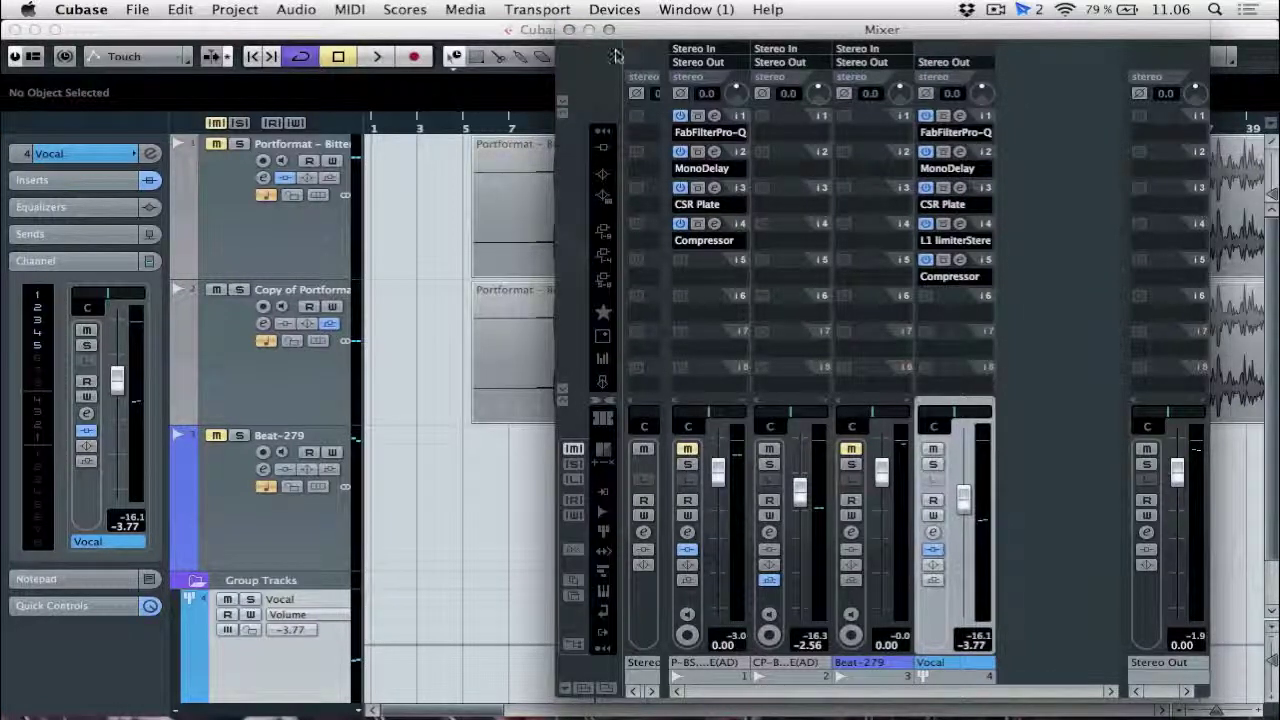
{"action": "left_click", "coordinate": [567, 31]}
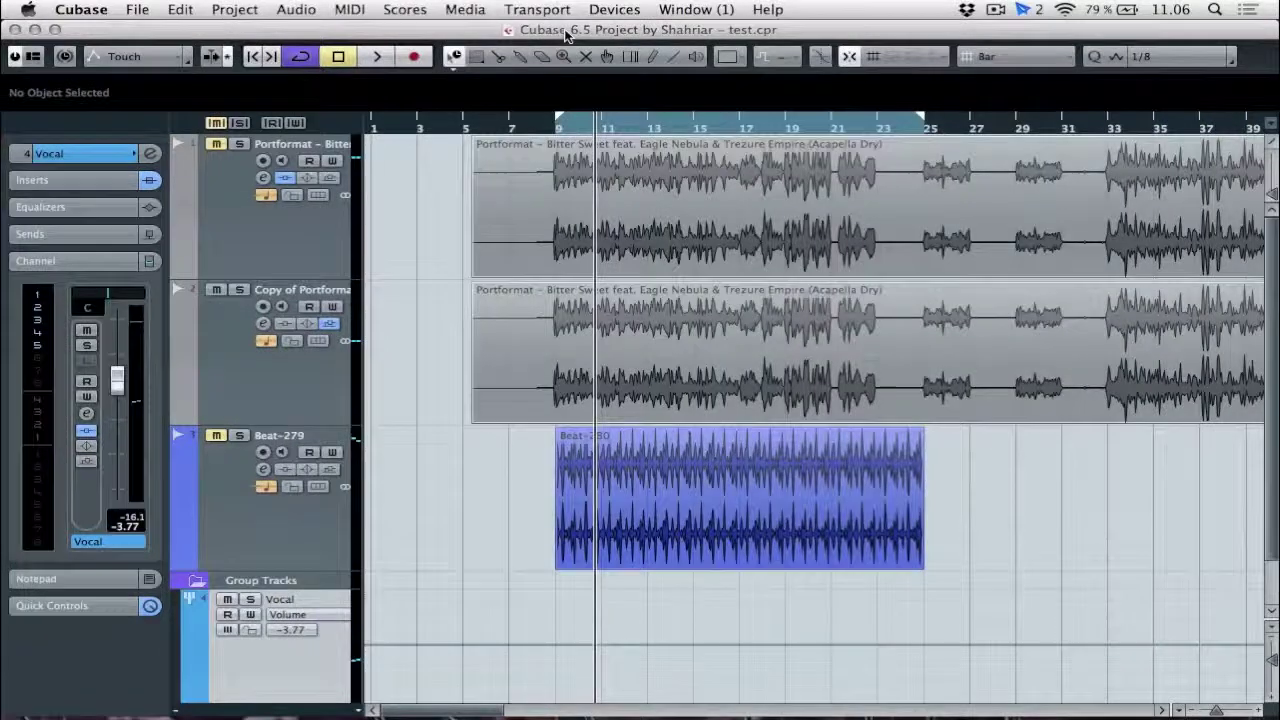
- Unmute the Beat-279 track and listen to the mix from bar 9 with the Group Tracks folder collapsed, then return the playhead to bar 9
{"action": "left_click", "coordinate": [196, 580]}
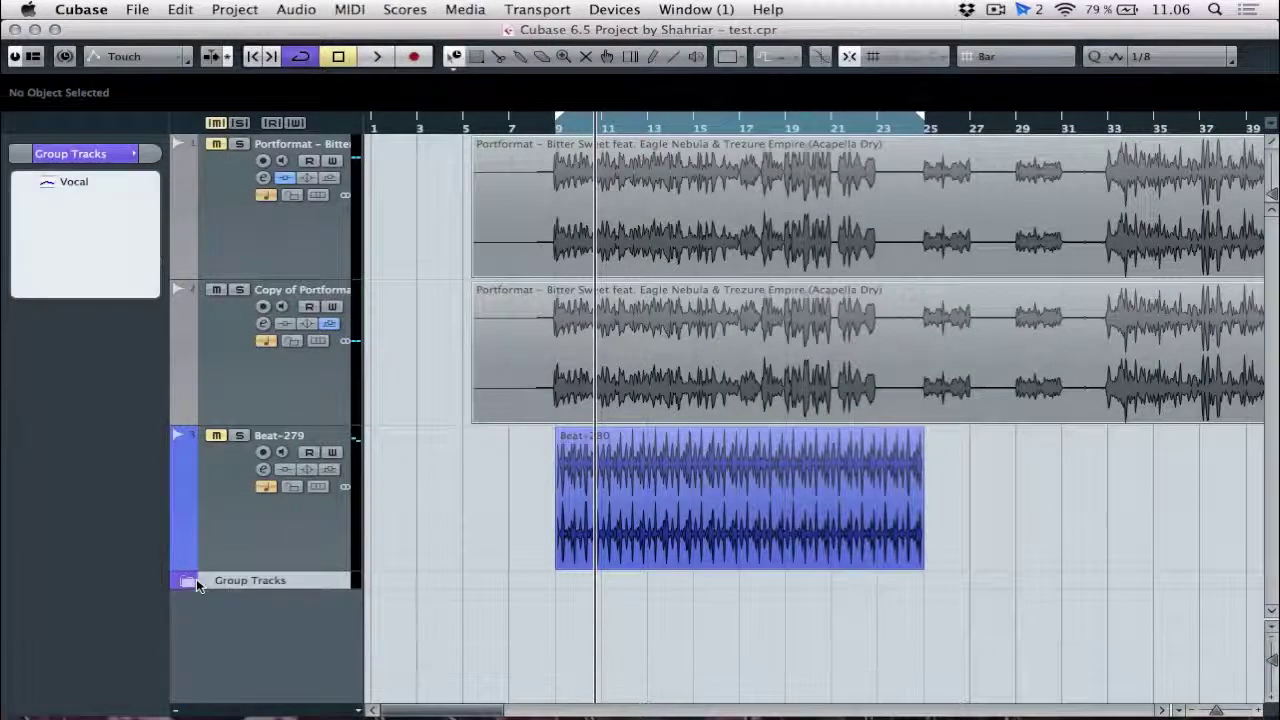
{"action": "left_click", "coordinate": [219, 493]}
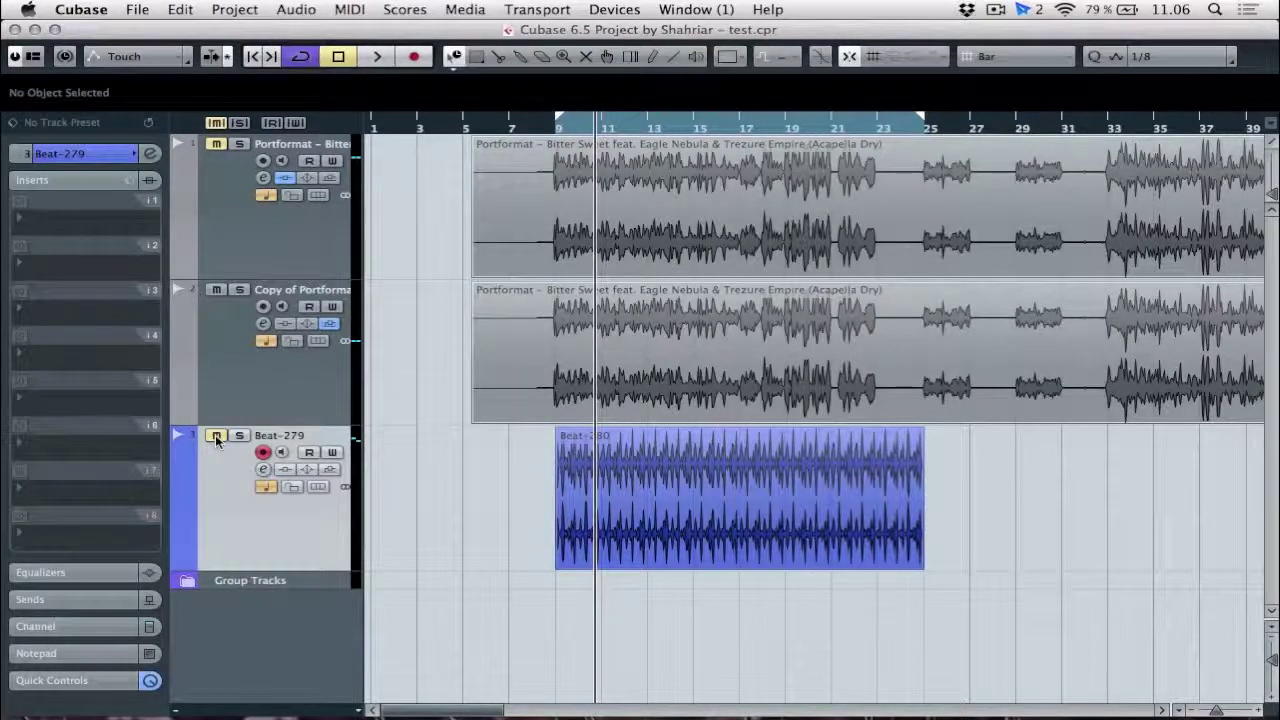
{"action": "left_click", "coordinate": [557, 127]}
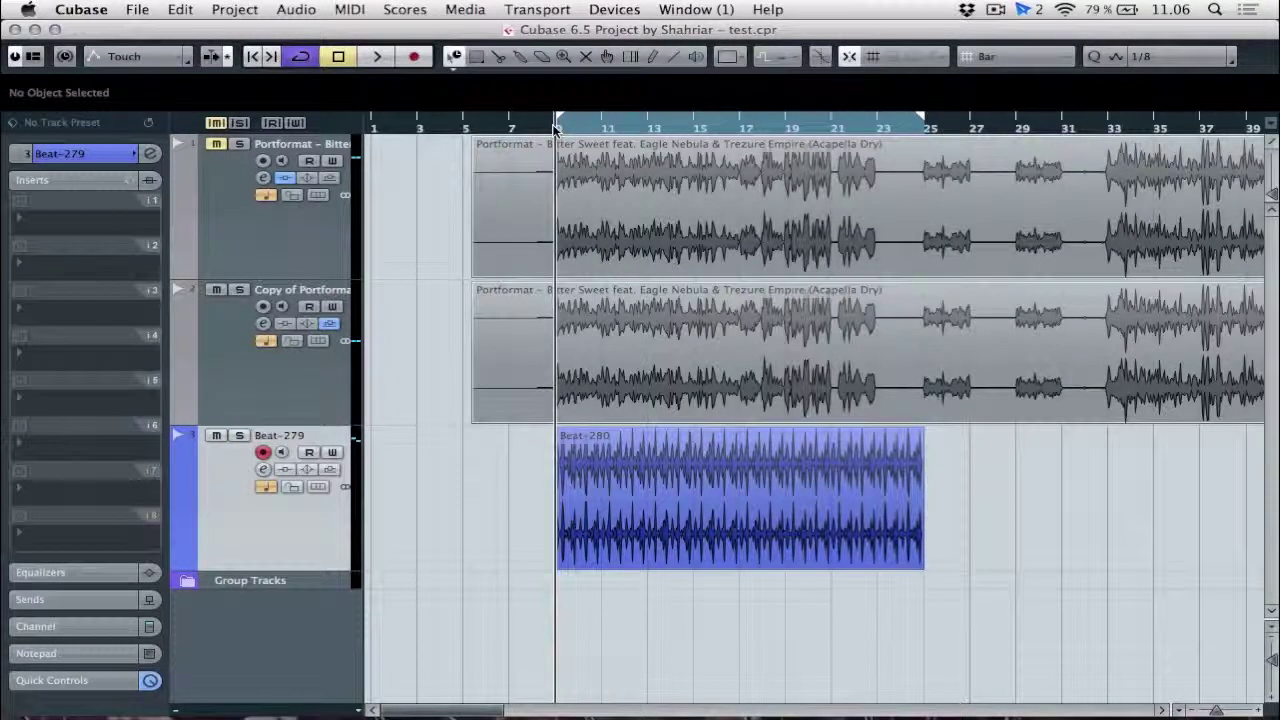
{"action": "key", "text": "space"}
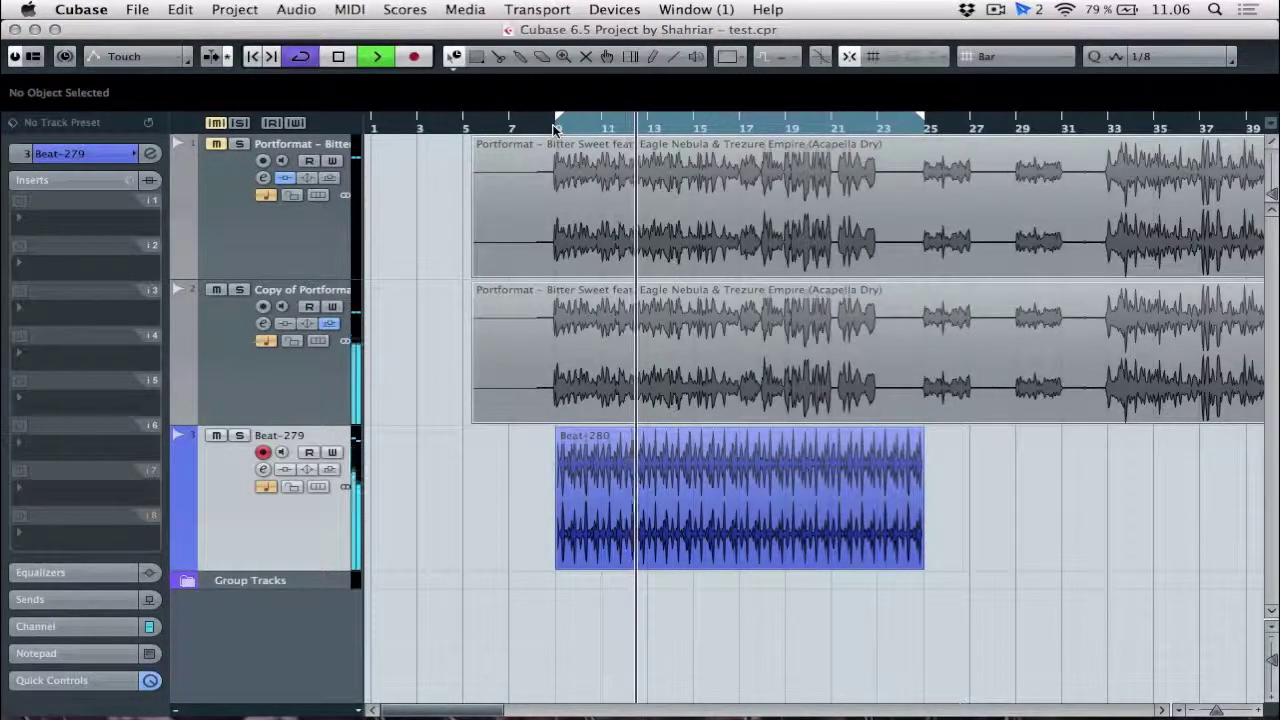
{"action": "key", "text": "space"}
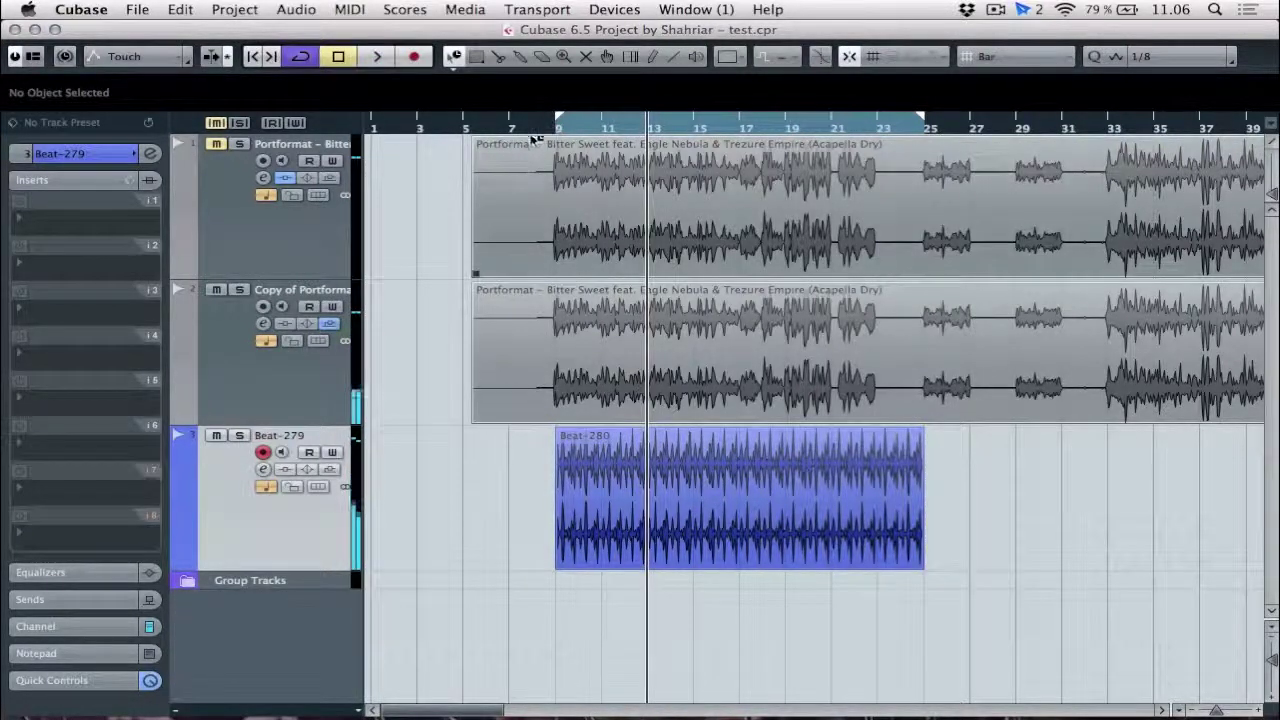
{"action": "left_click", "coordinate": [557, 131]}
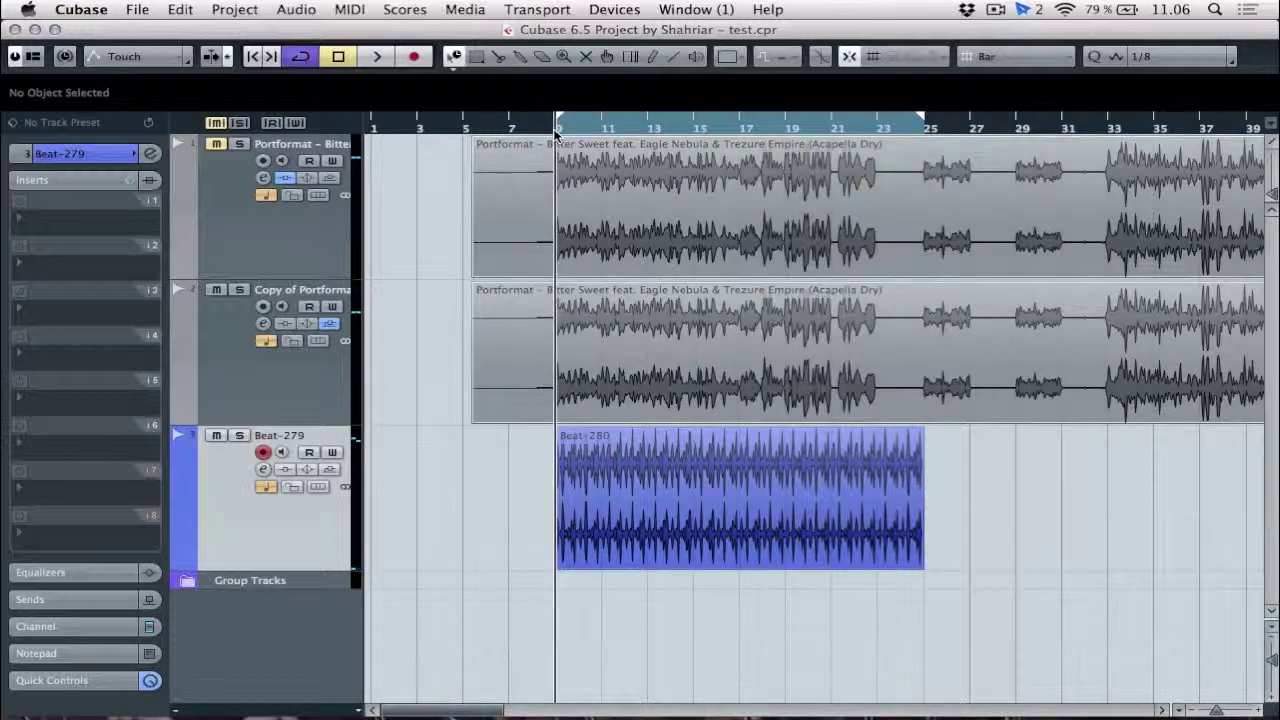
- Expand the Group Tracks folder and add one stereo group channel track
{"action": "left_click", "coordinate": [184, 581]}
{"action": "scroll", "coordinate": [244, 515], "scroll_direction": "down", "scroll_amount": 1}
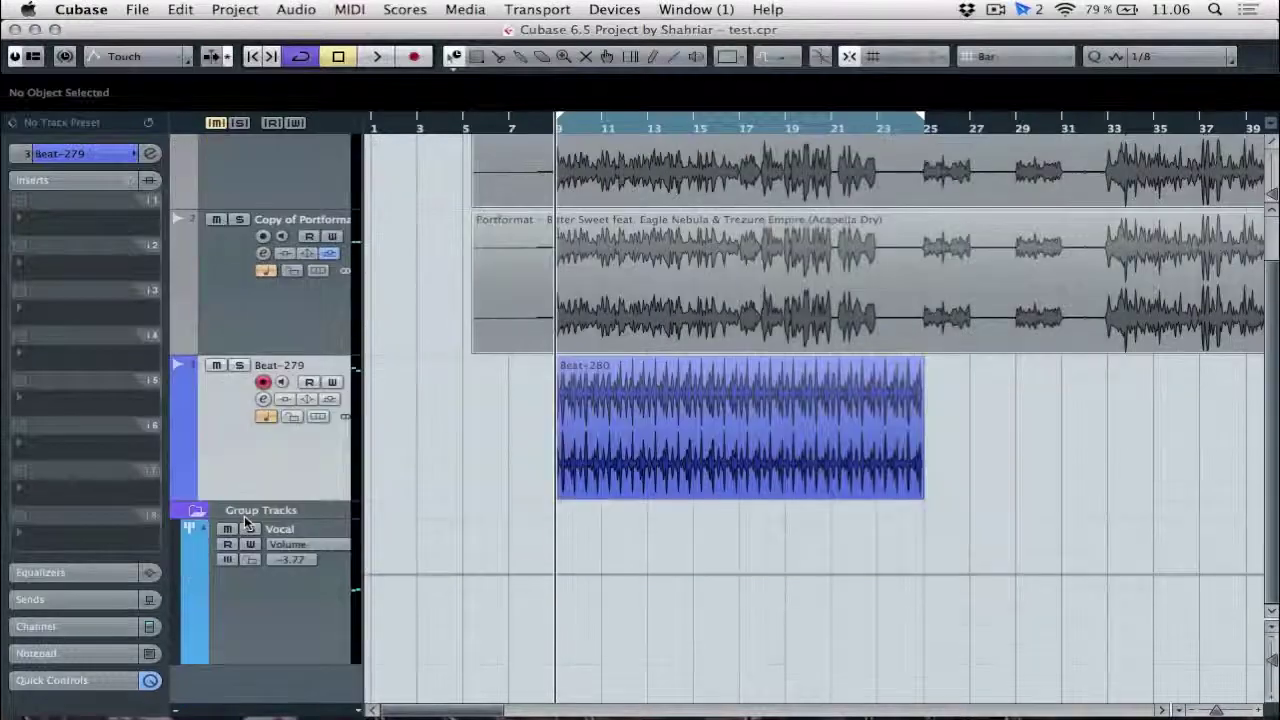
{"action": "right_click", "coordinate": [244, 464]}
{"action": "mouse_move", "coordinate": [270, 457]}
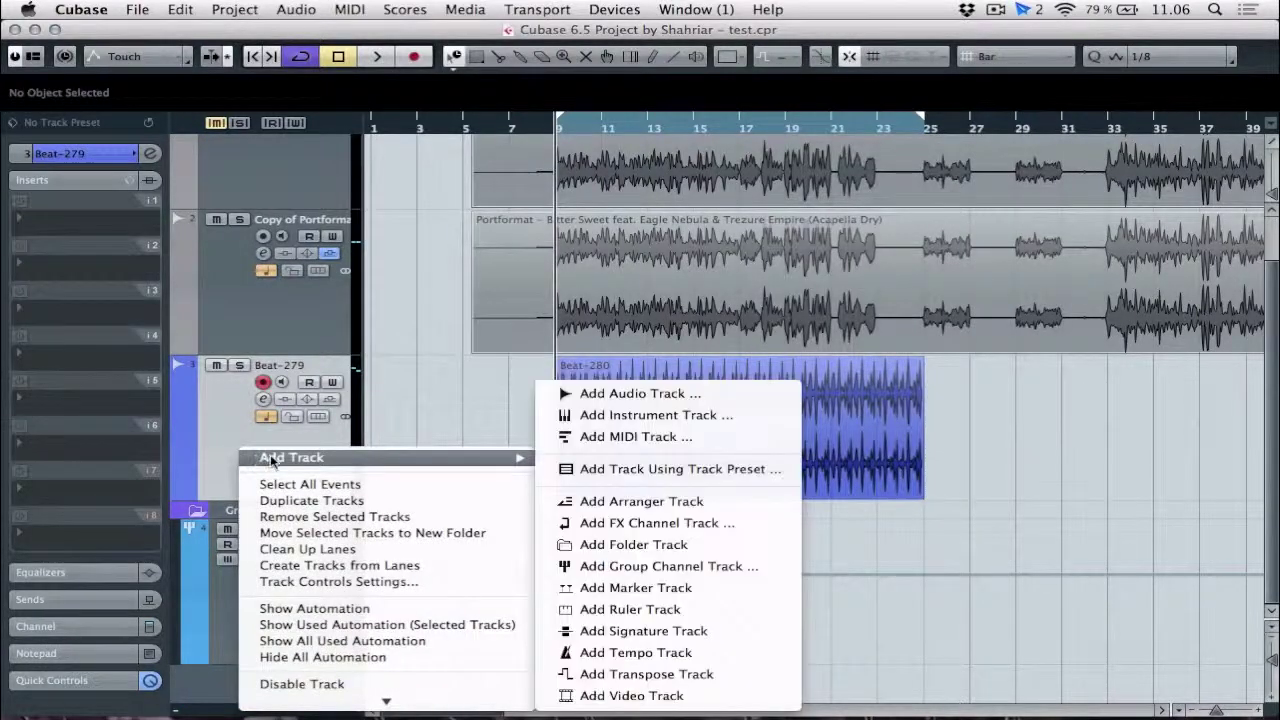
{"action": "left_click", "coordinate": [639, 566]}
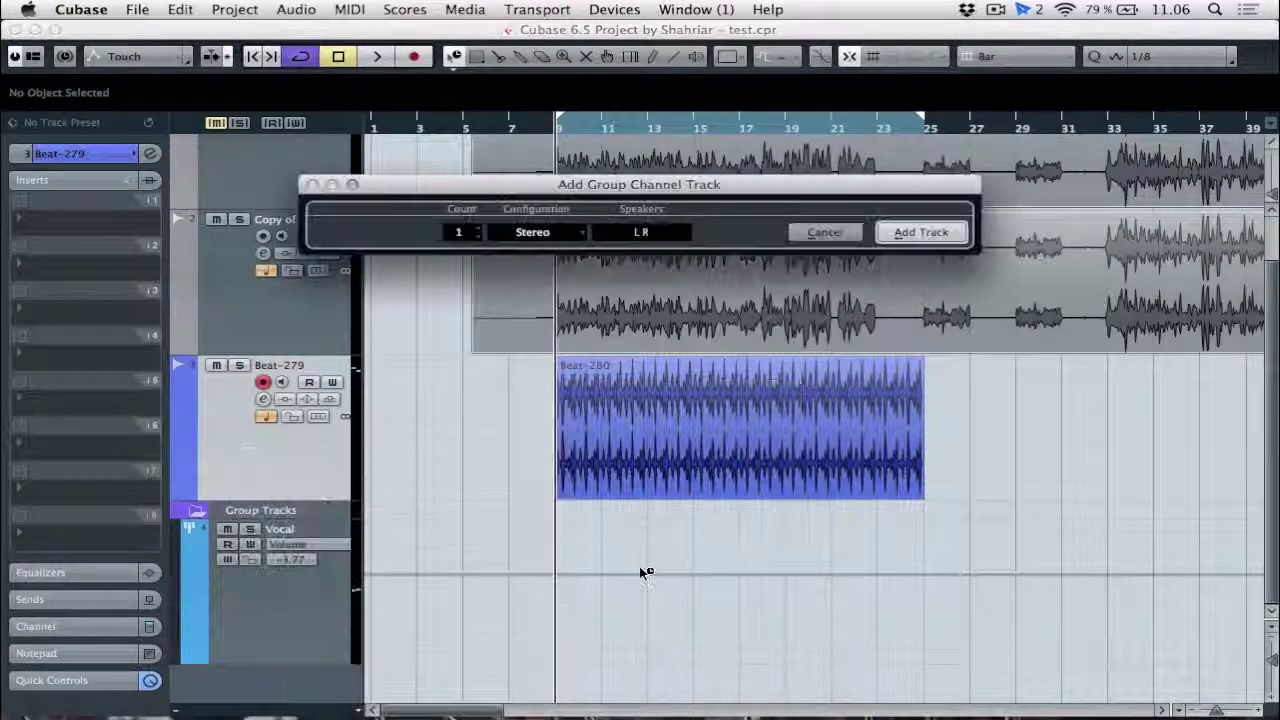
{"action": "left_click", "coordinate": [910, 231]}
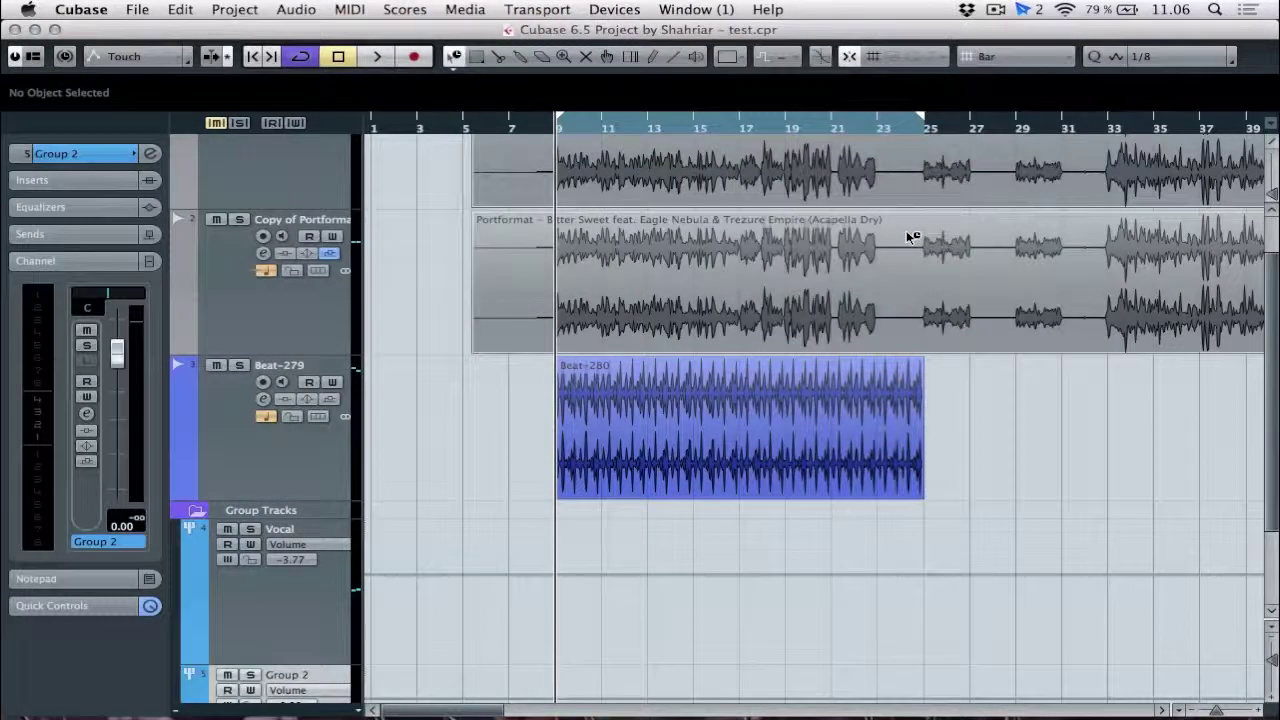
- Rename the new group channel track as Beat
{"action": "double_click", "coordinate": [300, 675]}
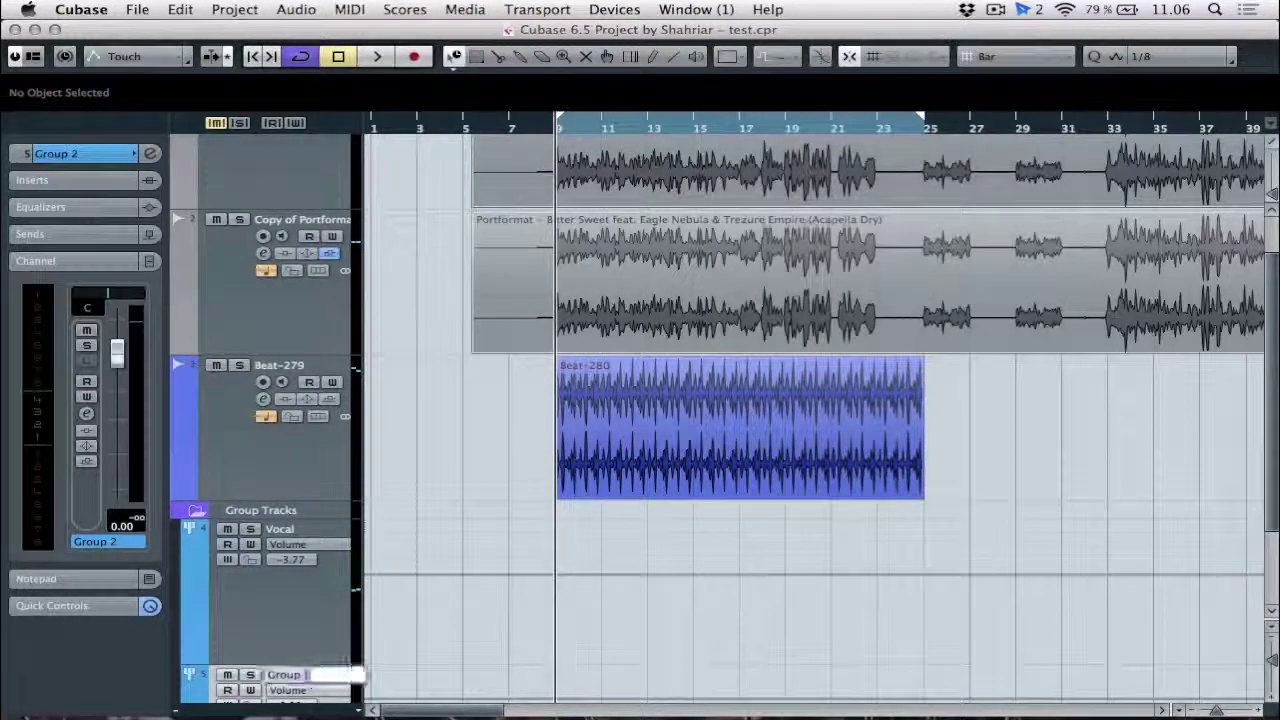
{"action": "type", "text": "Bea"}
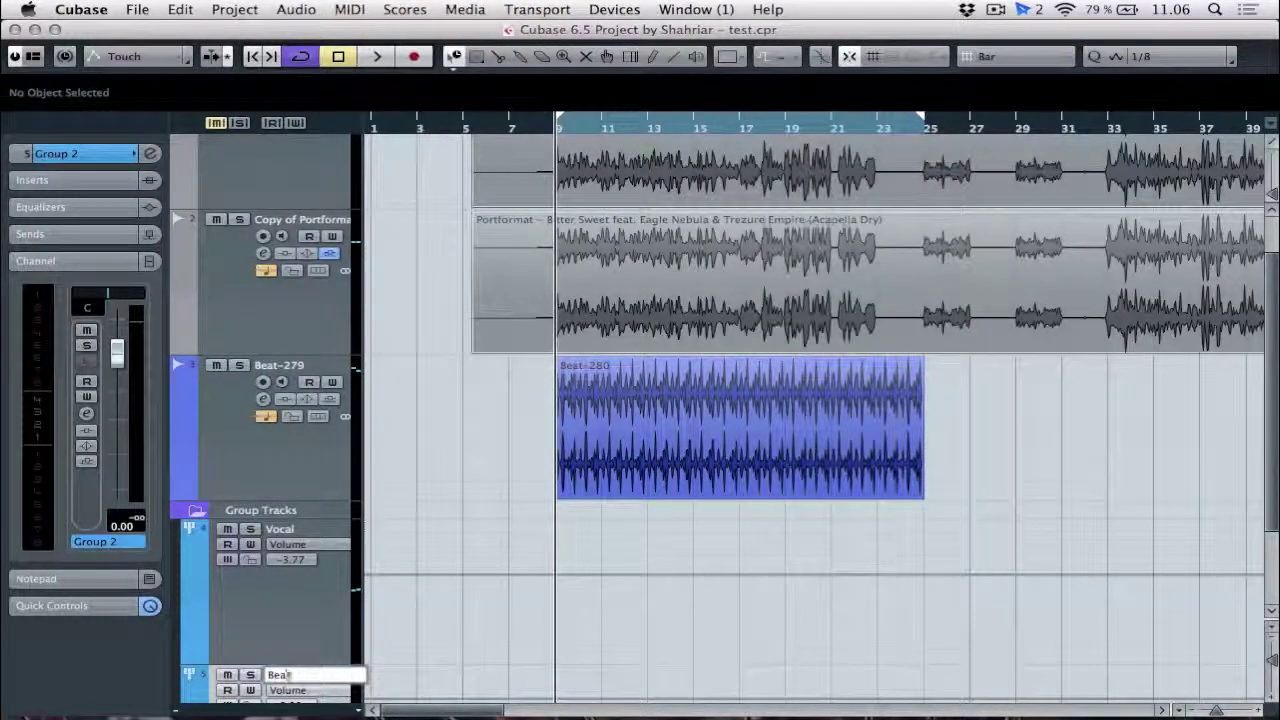
{"action": "type", "text": "t"}
{"action": "key", "text": "Return"}
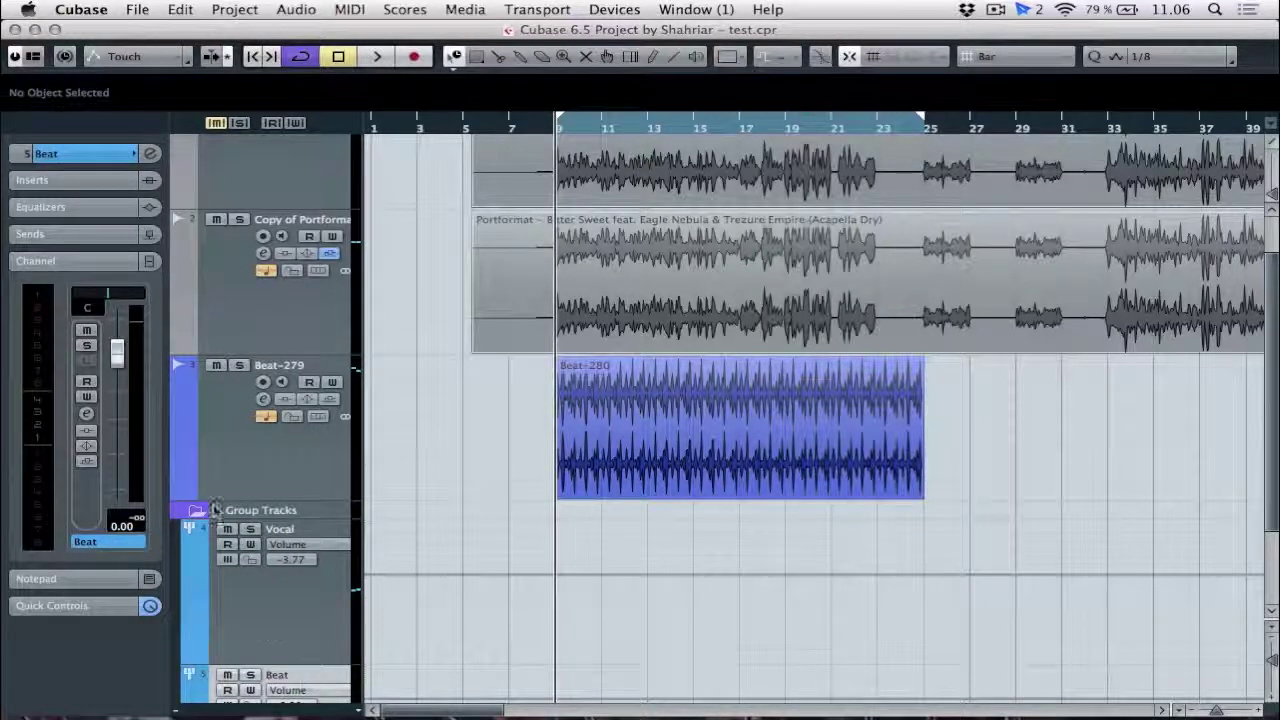
- Route the Beat-279 track's first send to the Beat group, activate it, and play briefly to check the signal
{"action": "left_click", "coordinate": [224, 420]}
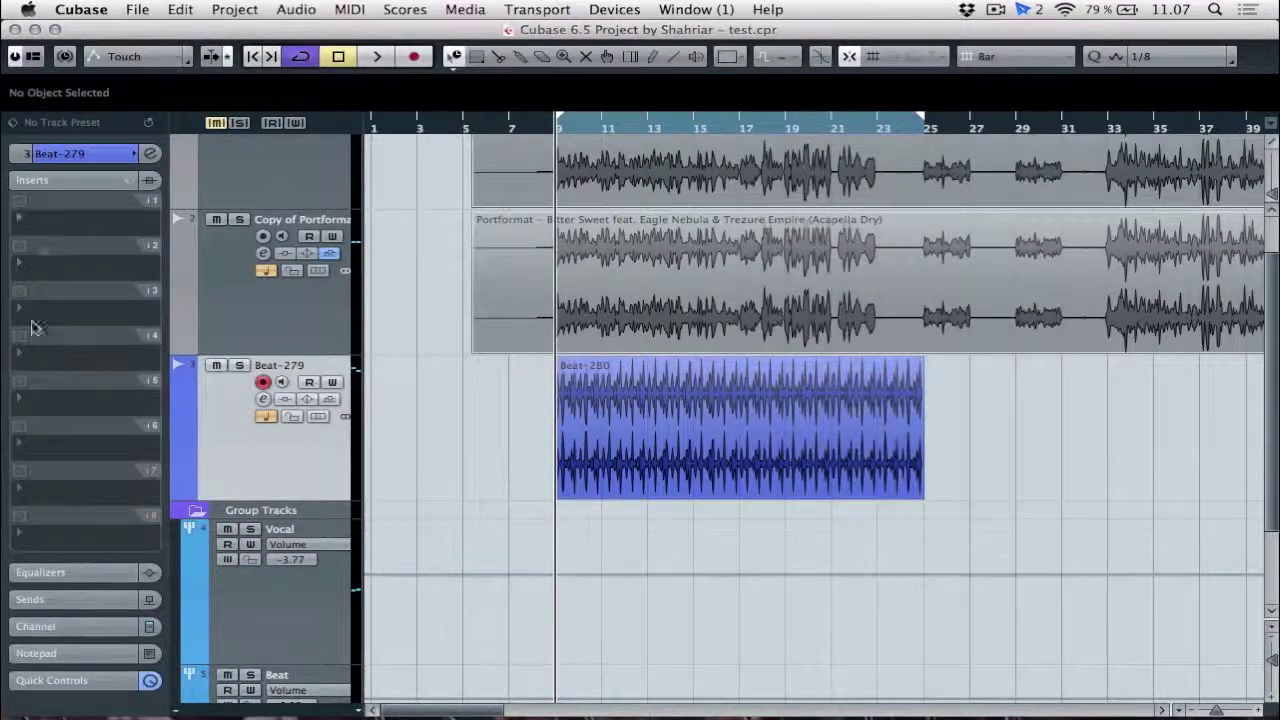
{"action": "left_click", "coordinate": [83, 598]}
{"action": "left_click", "coordinate": [70, 278]}
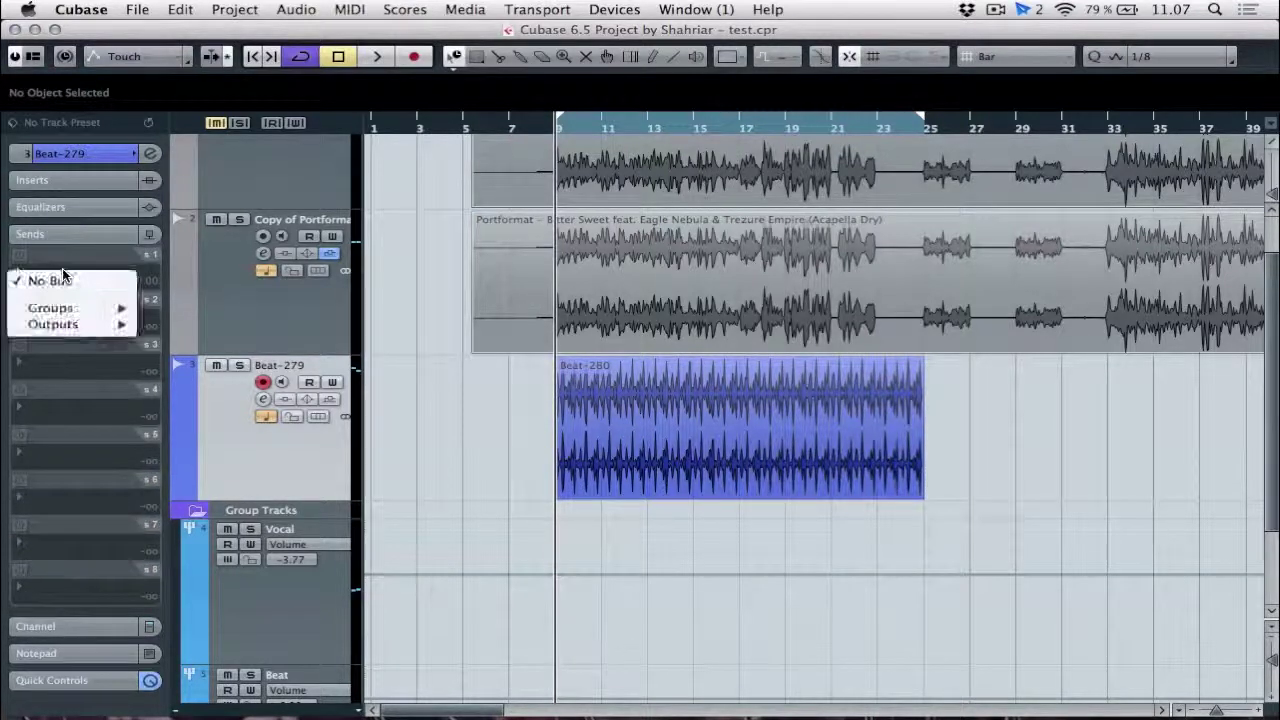
{"action": "mouse_move", "coordinate": [110, 308]}
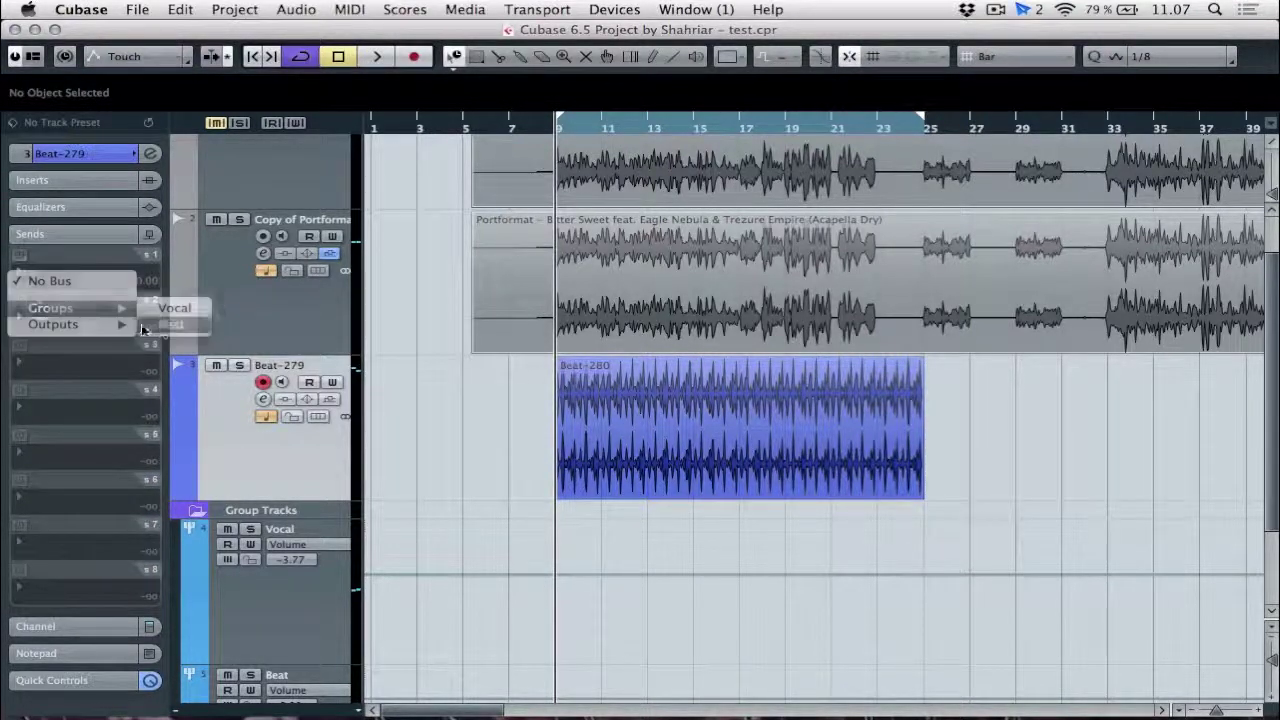
{"action": "left_click", "coordinate": [165, 326]}
{"action": "left_click", "coordinate": [20, 256]}
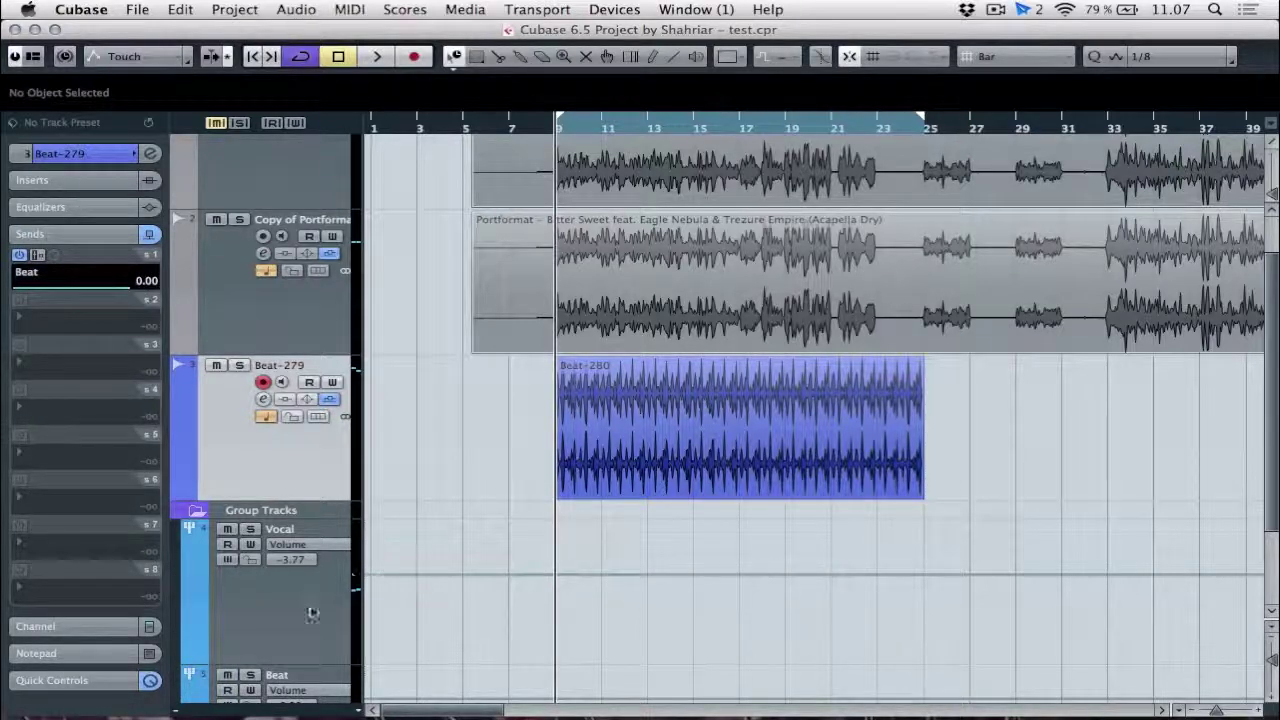
{"action": "scroll", "coordinate": [310, 606], "scroll_direction": "down", "scroll_amount": 2}
{"action": "key", "text": "space"}
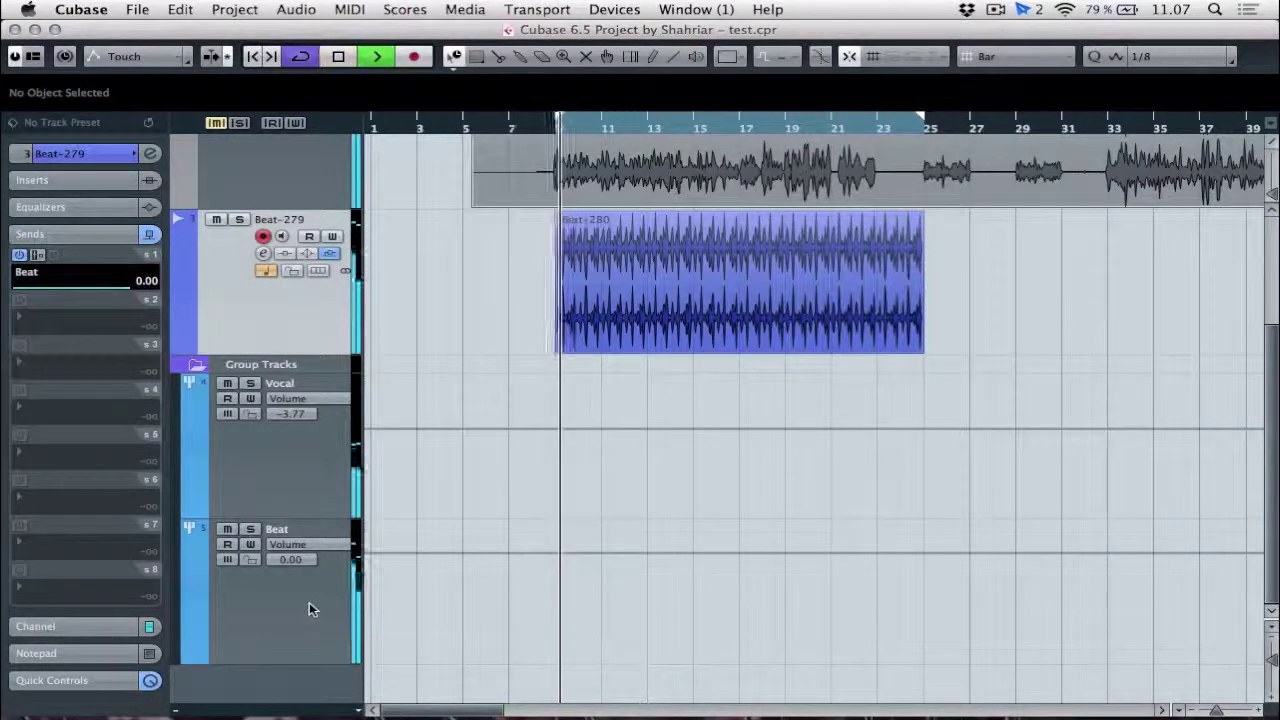
{"action": "key", "text": "space"}
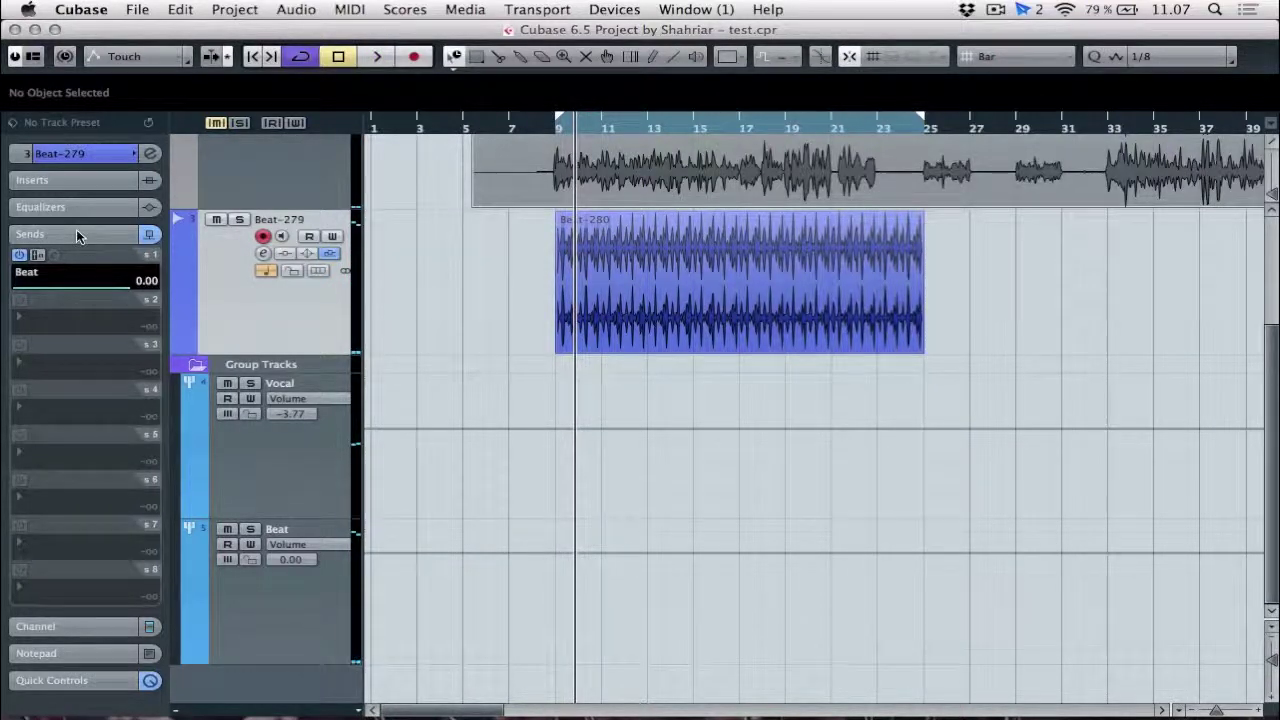
- Load the RBass Stereo plug-in into the Beat group's first insert slot and move its window clear of the track list
{"action": "left_click", "coordinate": [228, 620]}
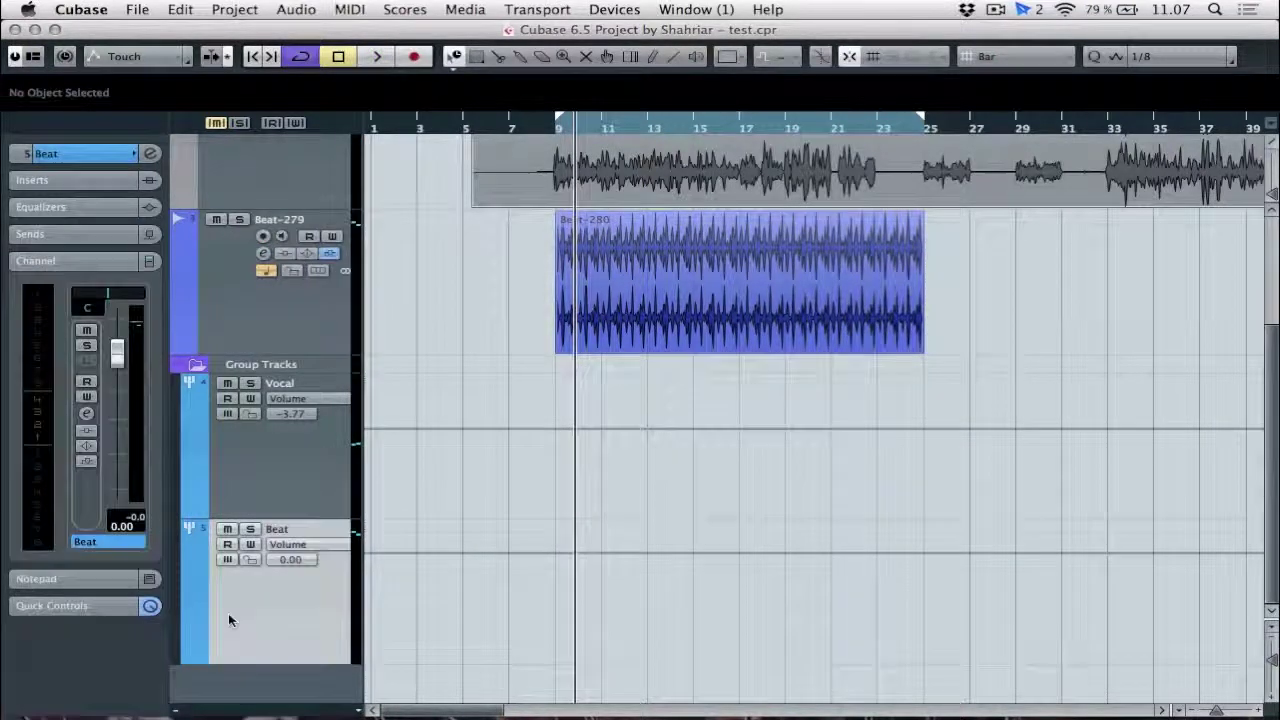
{"action": "left_click", "coordinate": [47, 176]}
{"action": "left_click", "coordinate": [44, 214]}
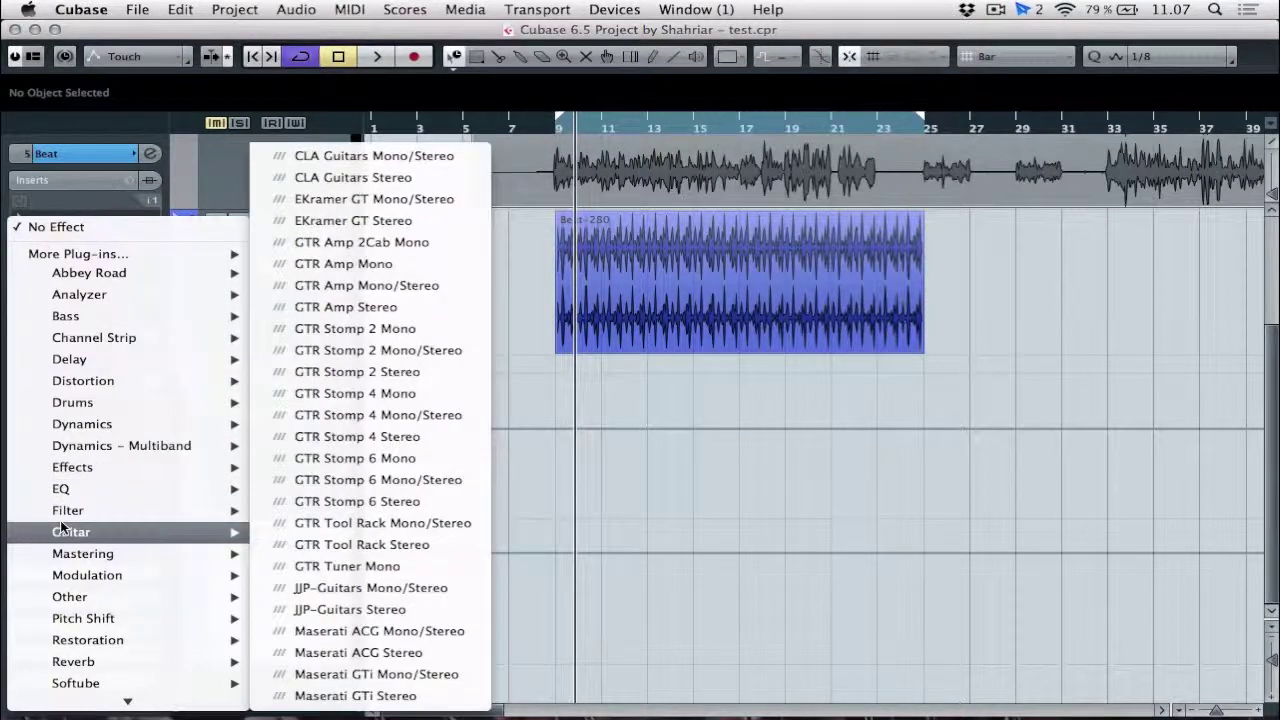
{"action": "mouse_move", "coordinate": [85, 314]}
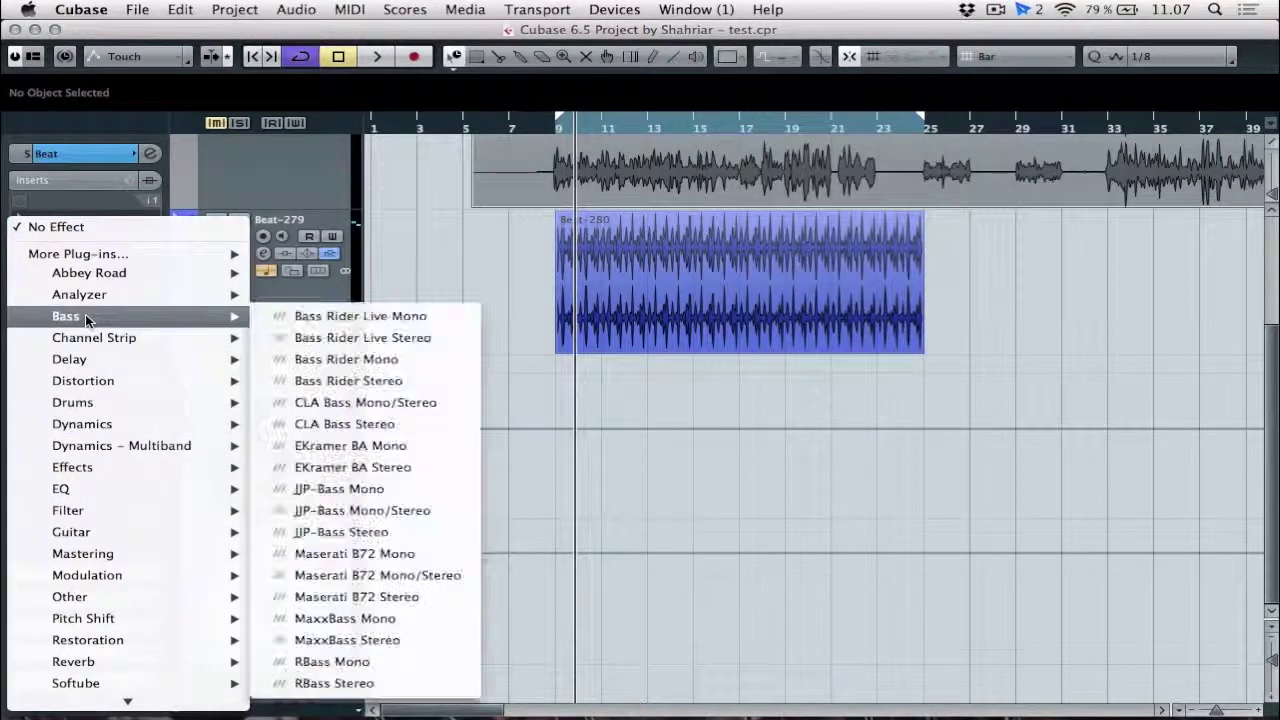
{"action": "left_click", "coordinate": [309, 684]}
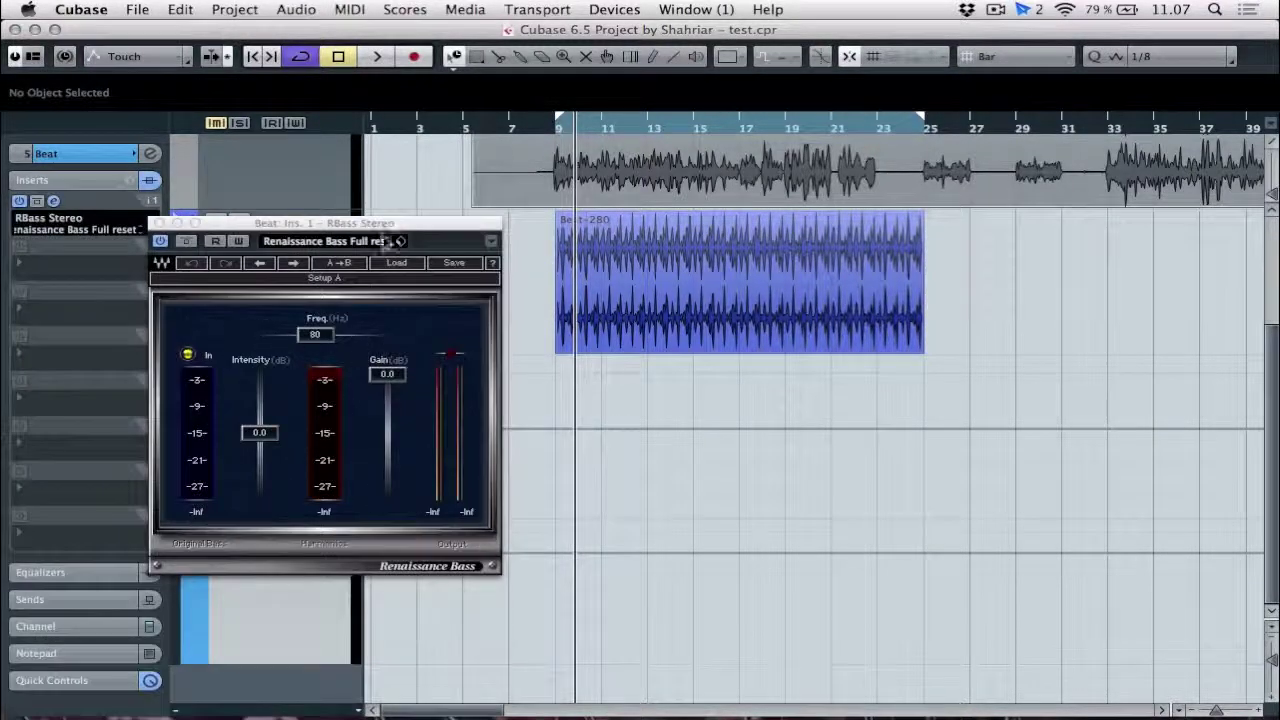
{"action": "left_click_drag", "start_coordinate": [377, 230], "coordinate": [407, 164]}
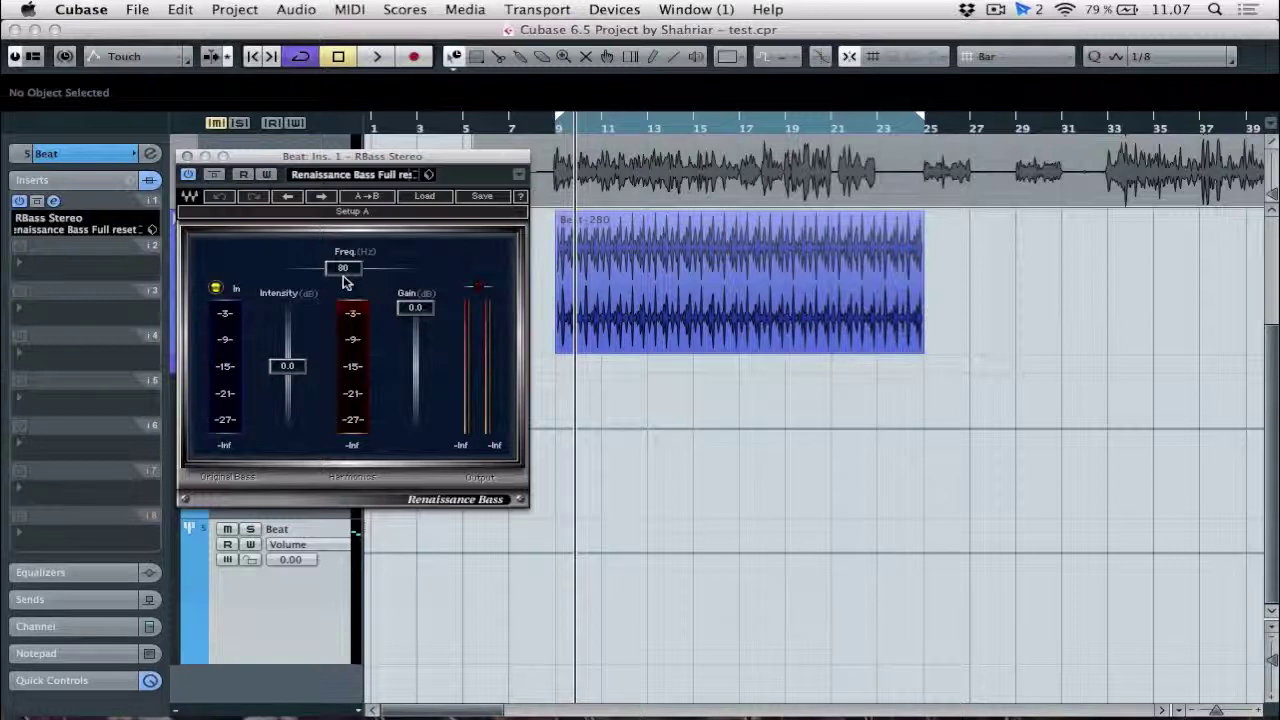
- During playback, set RBass's frequency to 85 Hz and adjust its intensity, closing the plug-in and stopping playback when done
{"action": "key", "text": "space"}
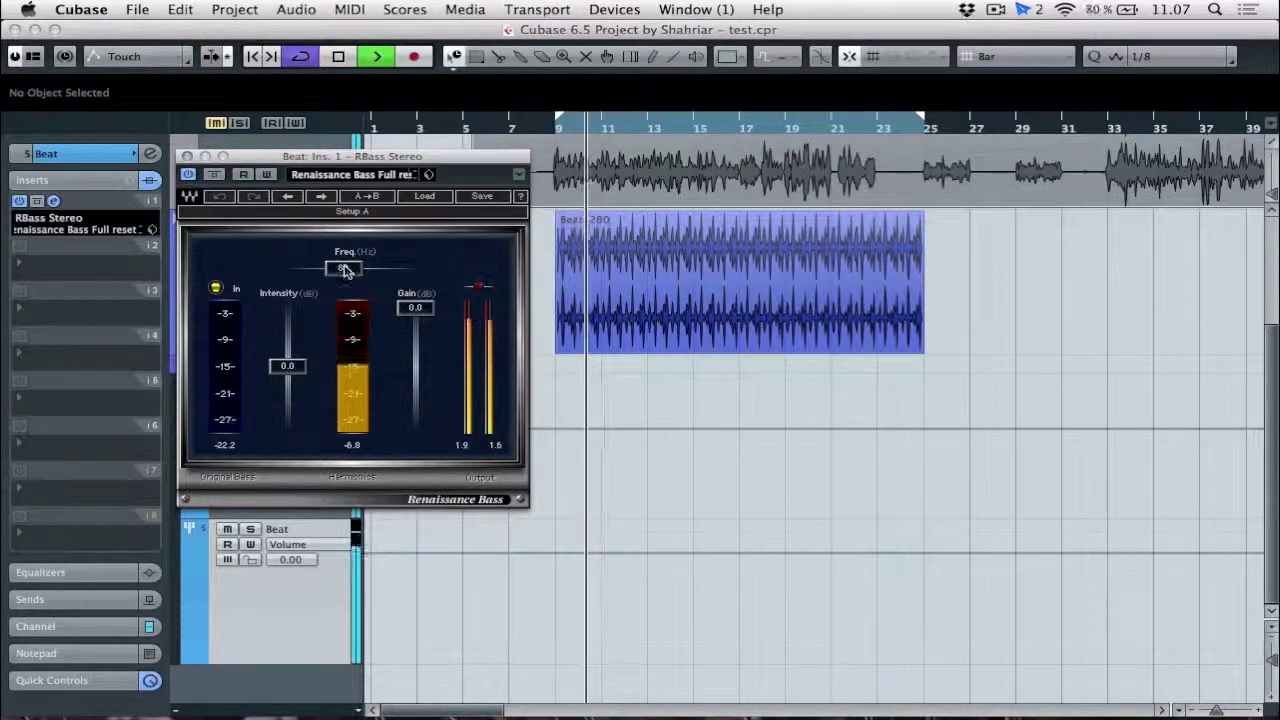
{"action": "left_click_drag", "start_coordinate": [344, 281], "coordinate": [344, 272]}
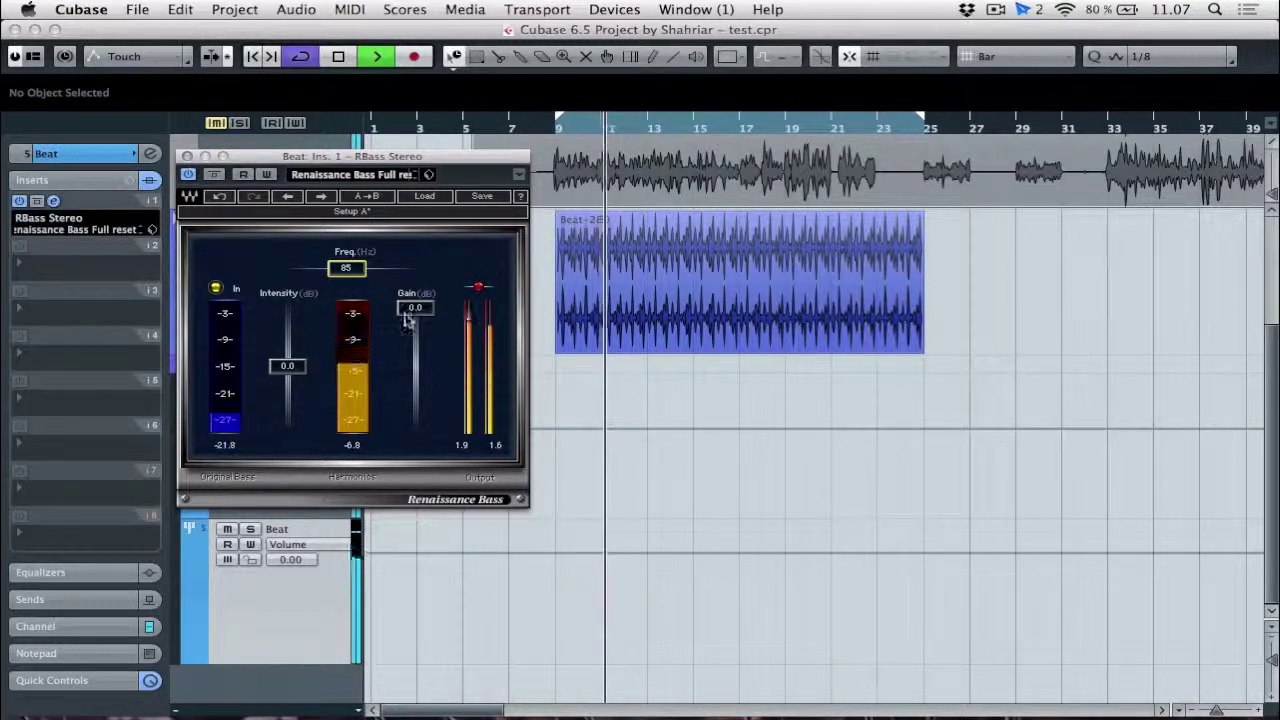
{"action": "left_click_drag", "start_coordinate": [290, 378], "coordinate": [290, 366]}
{"action": "left_click", "coordinate": [187, 156]}
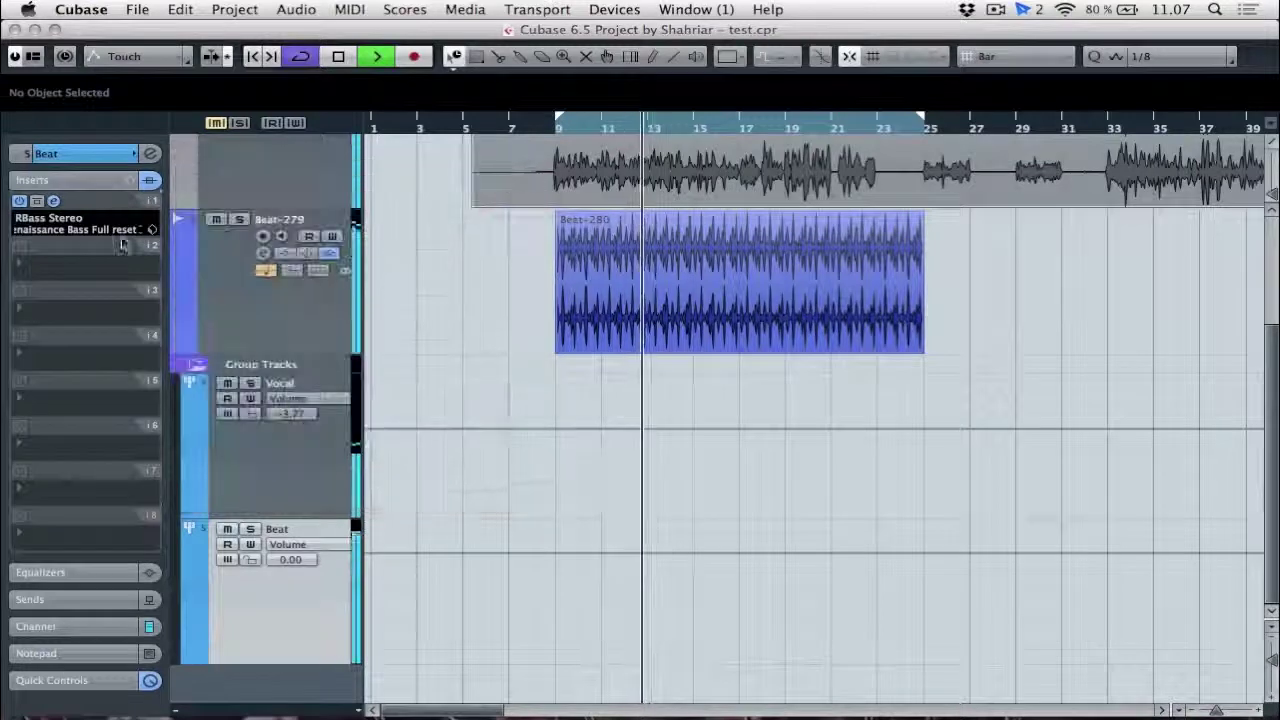
{"action": "key", "text": "space"}
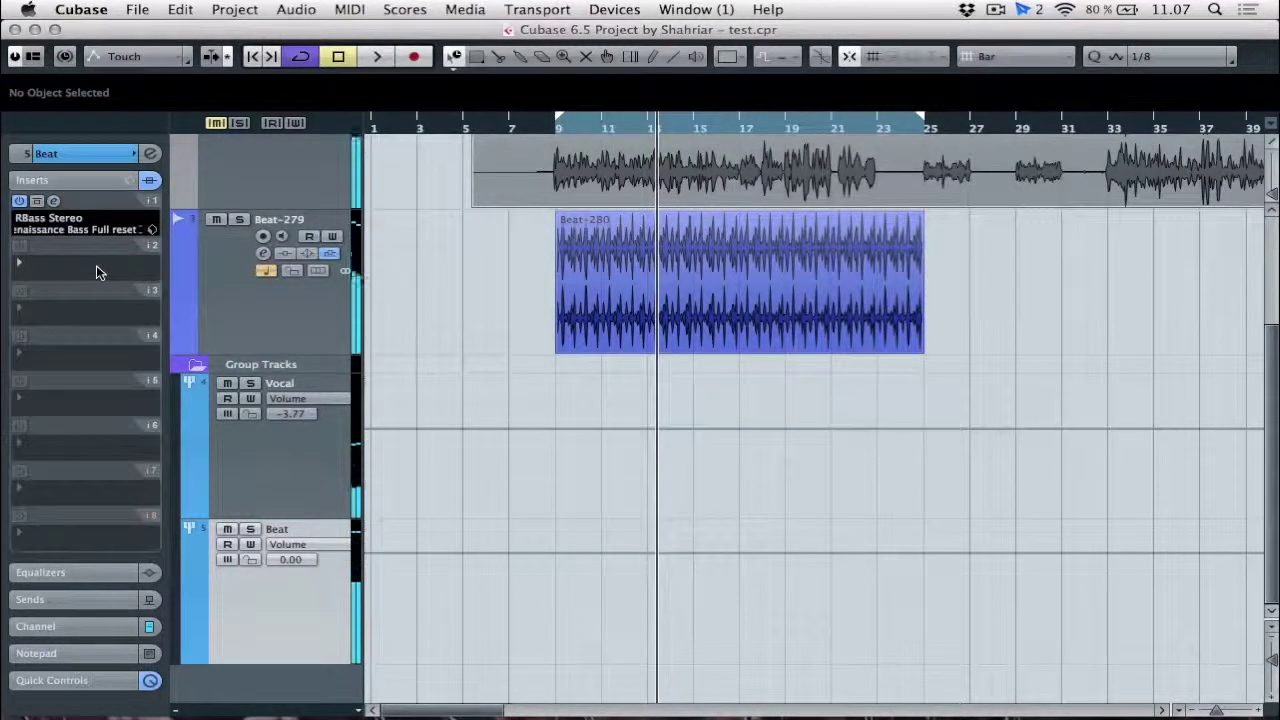
- Load the Expander dynamics plug-in into the Beat group's second insert slot
{"action": "left_click", "coordinate": [96, 265]}
{"action": "mouse_move", "coordinate": [78, 534]}
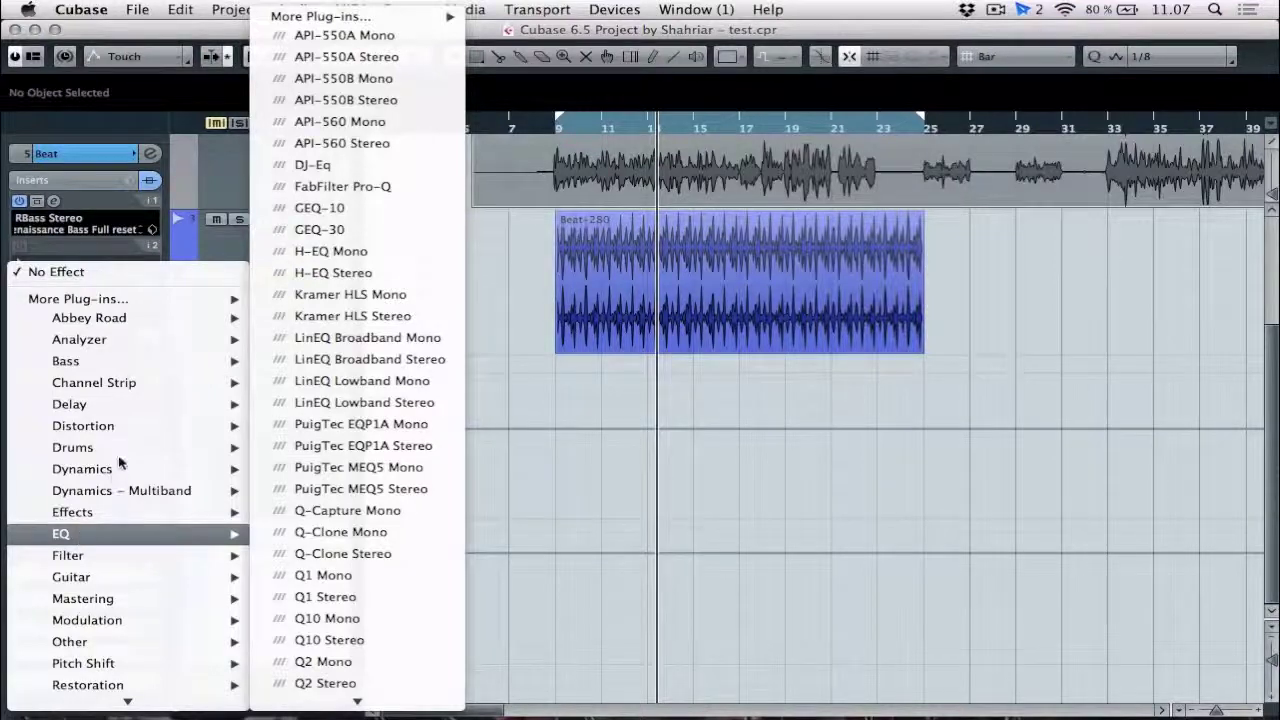
{"action": "mouse_move", "coordinate": [88, 570]}
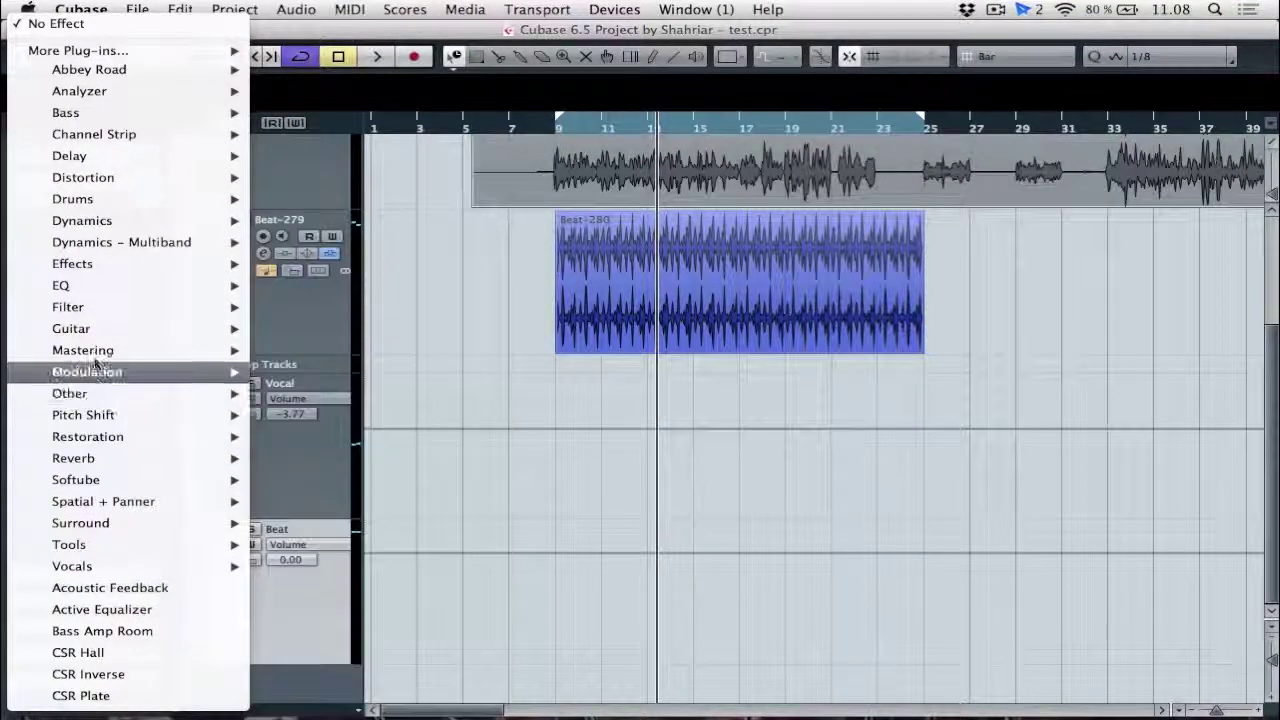
{"action": "mouse_move", "coordinate": [88, 417]}
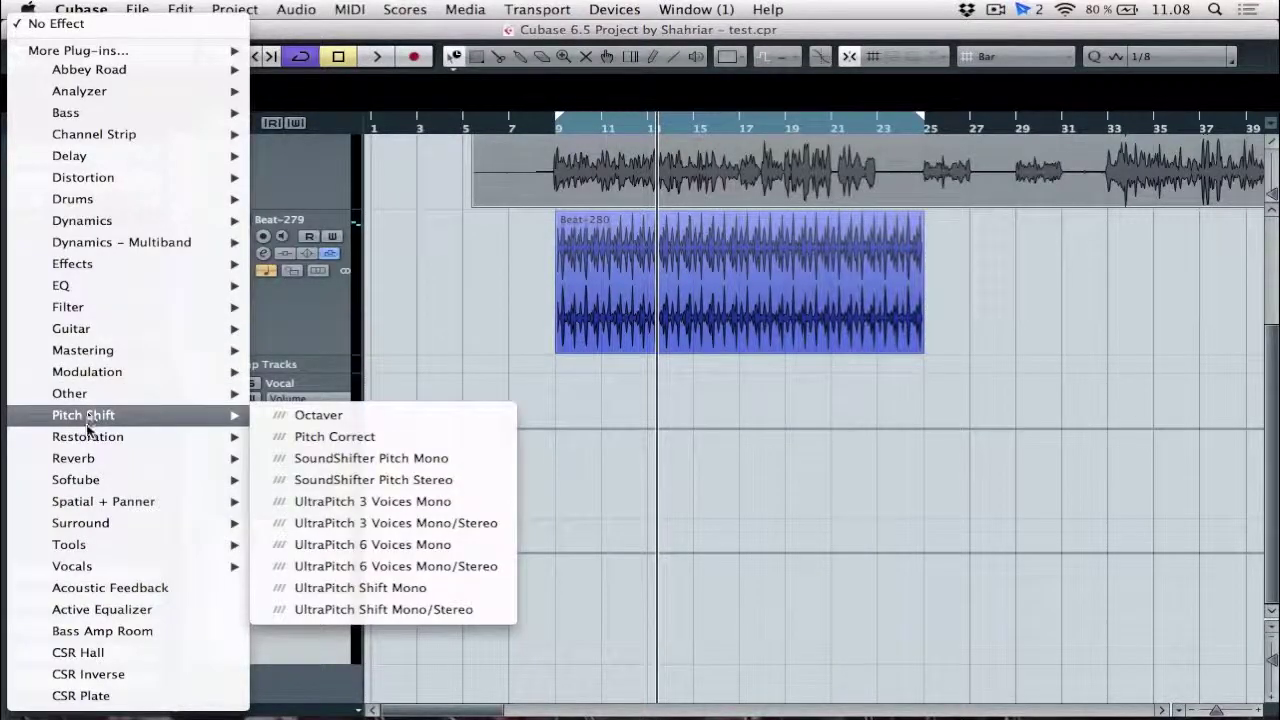
{"action": "mouse_move", "coordinate": [85, 373]}
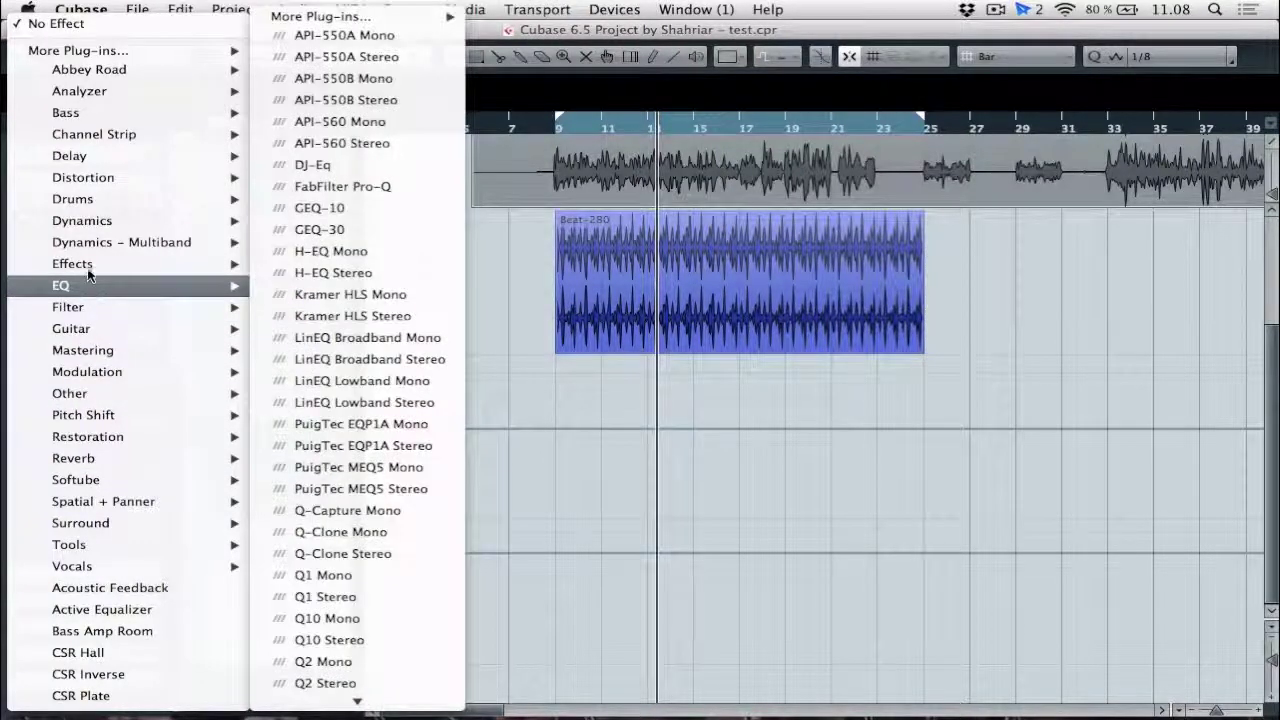
{"action": "mouse_move", "coordinate": [89, 263]}
{"action": "mouse_move", "coordinate": [100, 198]}
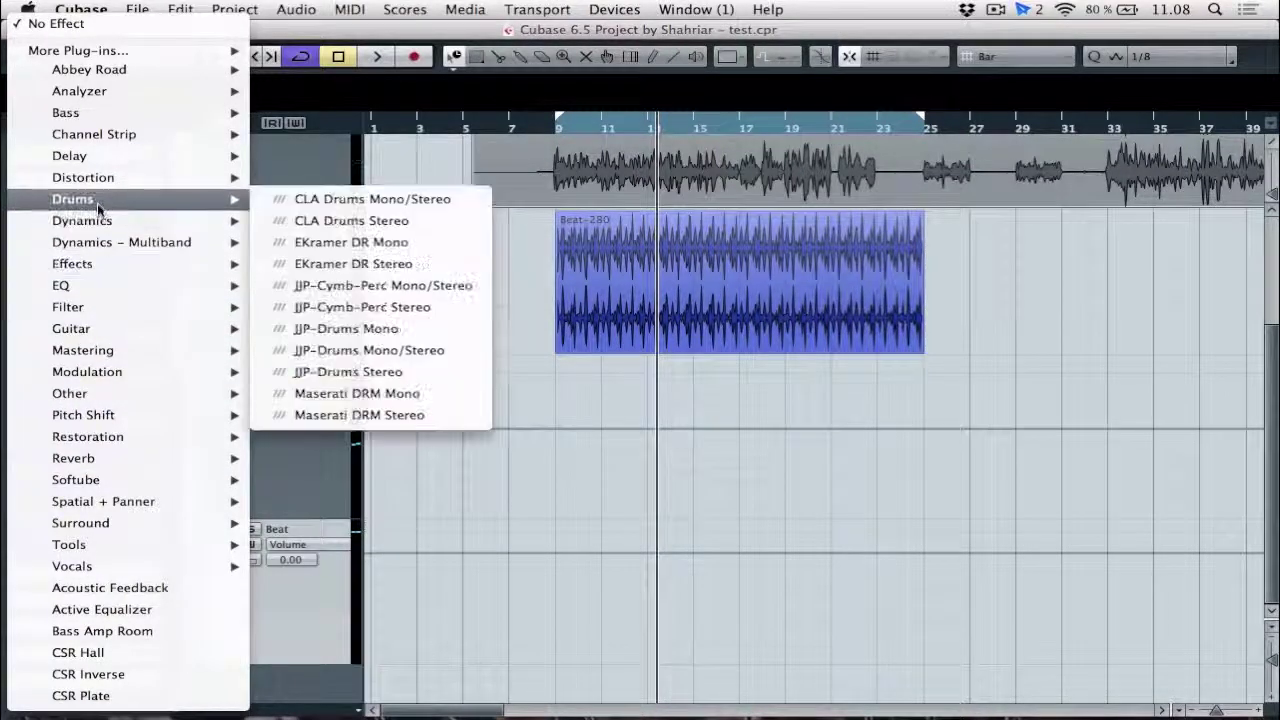
{"action": "mouse_move", "coordinate": [90, 117]}
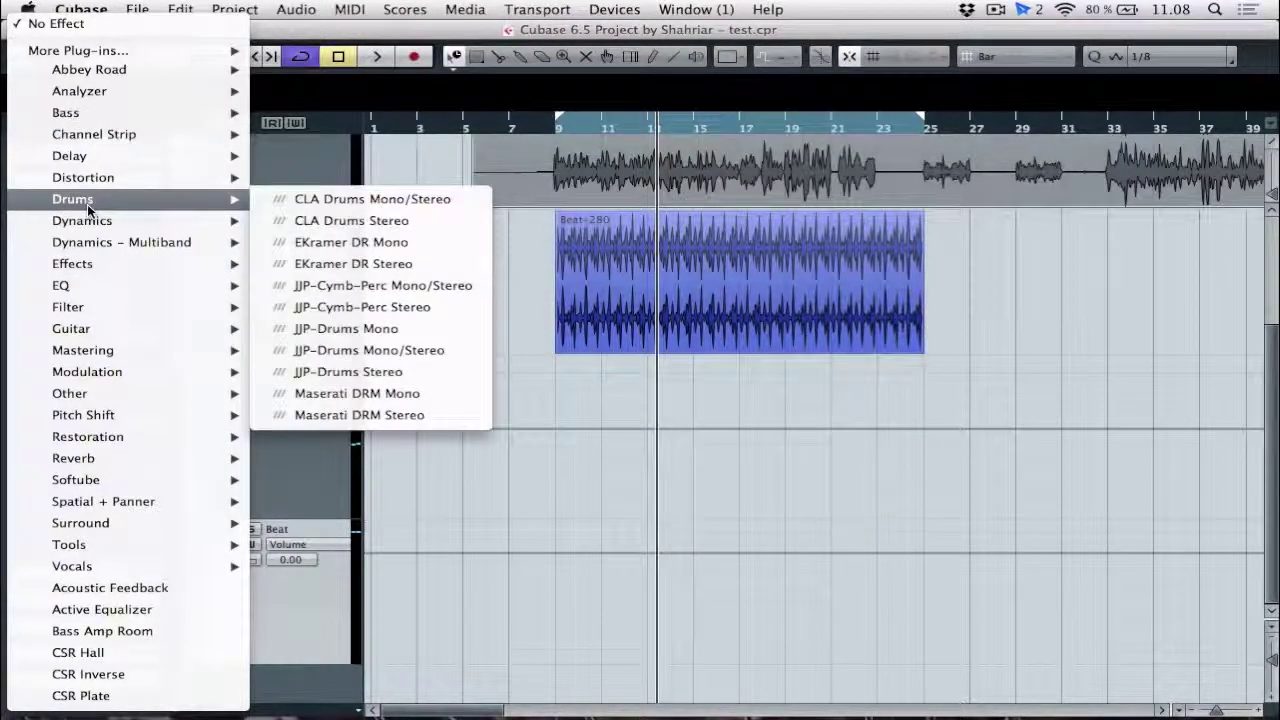
{"action": "mouse_move", "coordinate": [81, 223]}
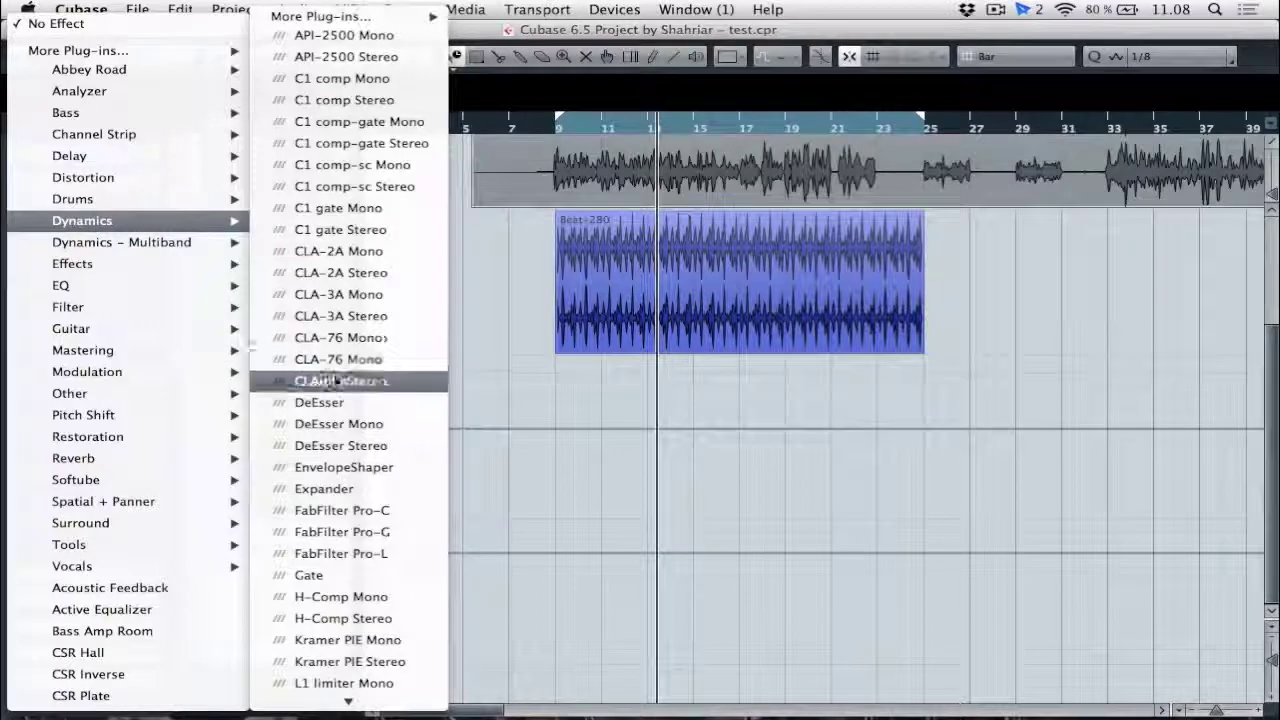
{"action": "left_click", "coordinate": [324, 488]}
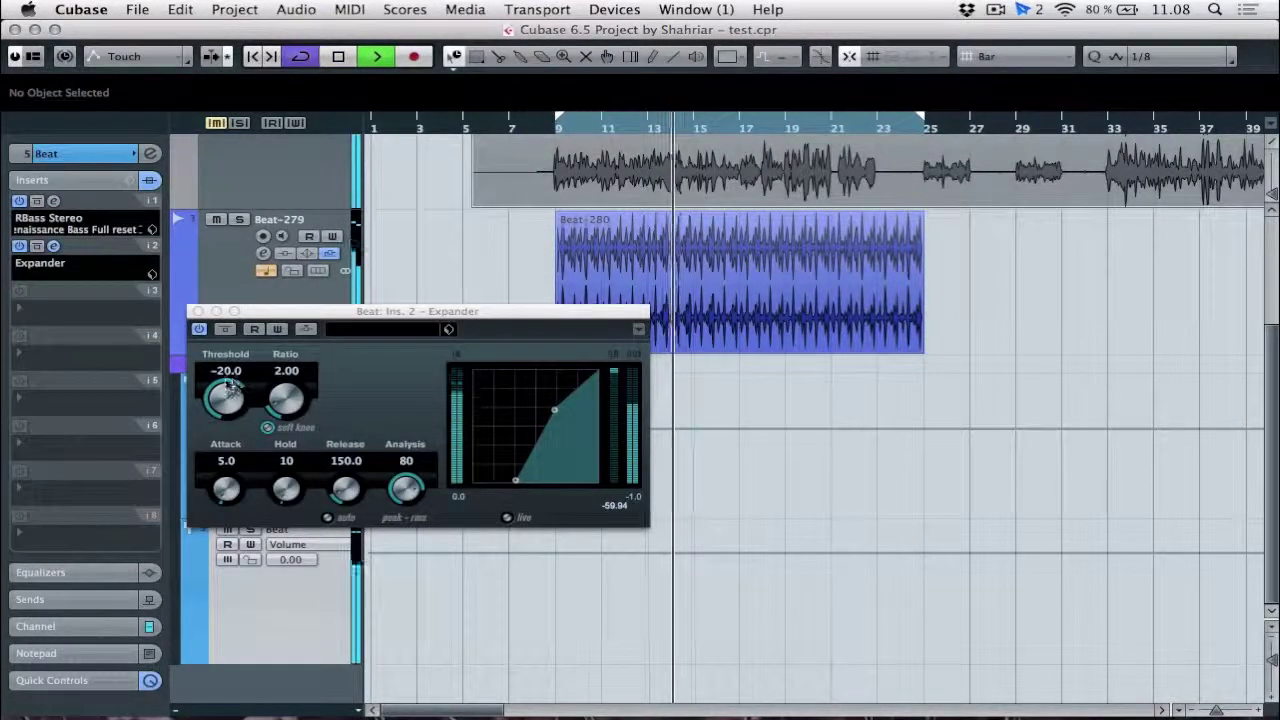
- During playback, set the Expander to threshold -44.7, ratio 2.00, attack 132.6, hold 1417, release 42.0 and analysis 58
{"action": "mouse_move", "coordinate": [226, 390]}
{"action": "left_mouse_down"}
{"action": "mouse_move", "coordinate": [262, 392]}
{"action": "mouse_move", "coordinate": [240, 372]}
{"action": "left_mouse_up"}
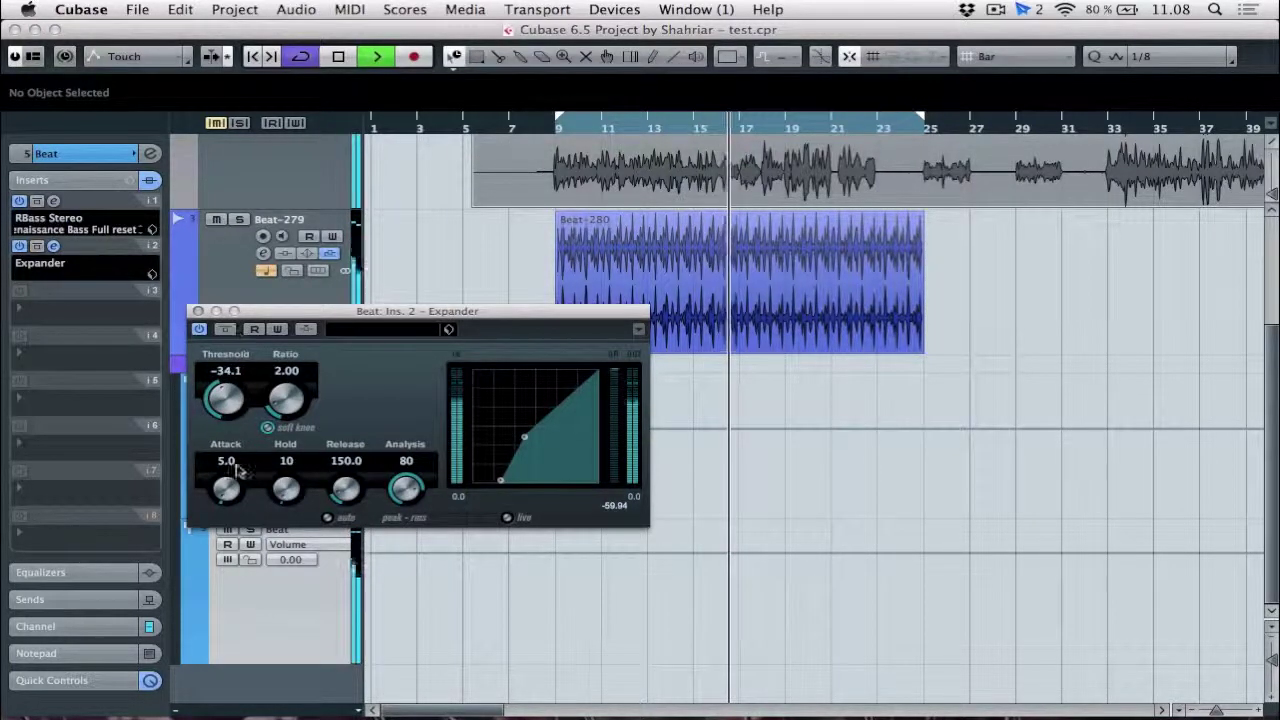
{"action": "left_click_drag", "start_coordinate": [228, 497], "coordinate": [342, 475]}
{"action": "left_click_drag", "start_coordinate": [261, 394], "coordinate": [228, 397]}
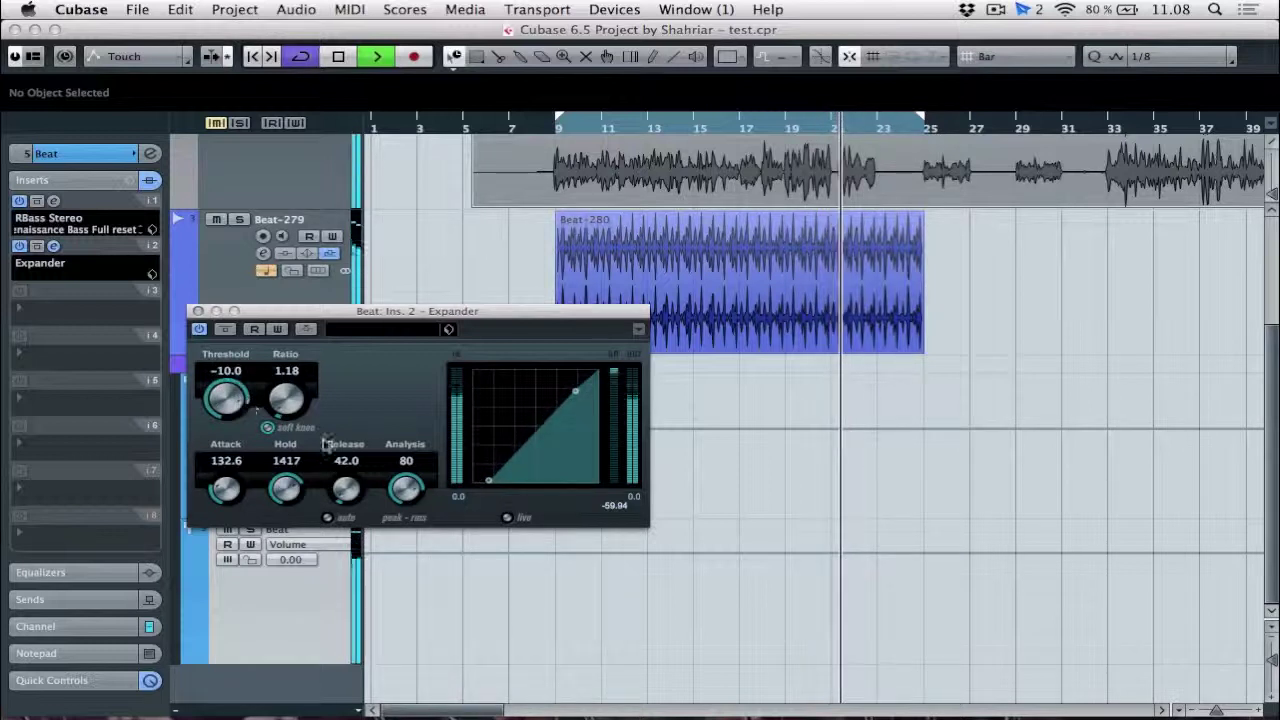
{"action": "left_click_drag", "start_coordinate": [408, 487], "coordinate": [405, 496]}
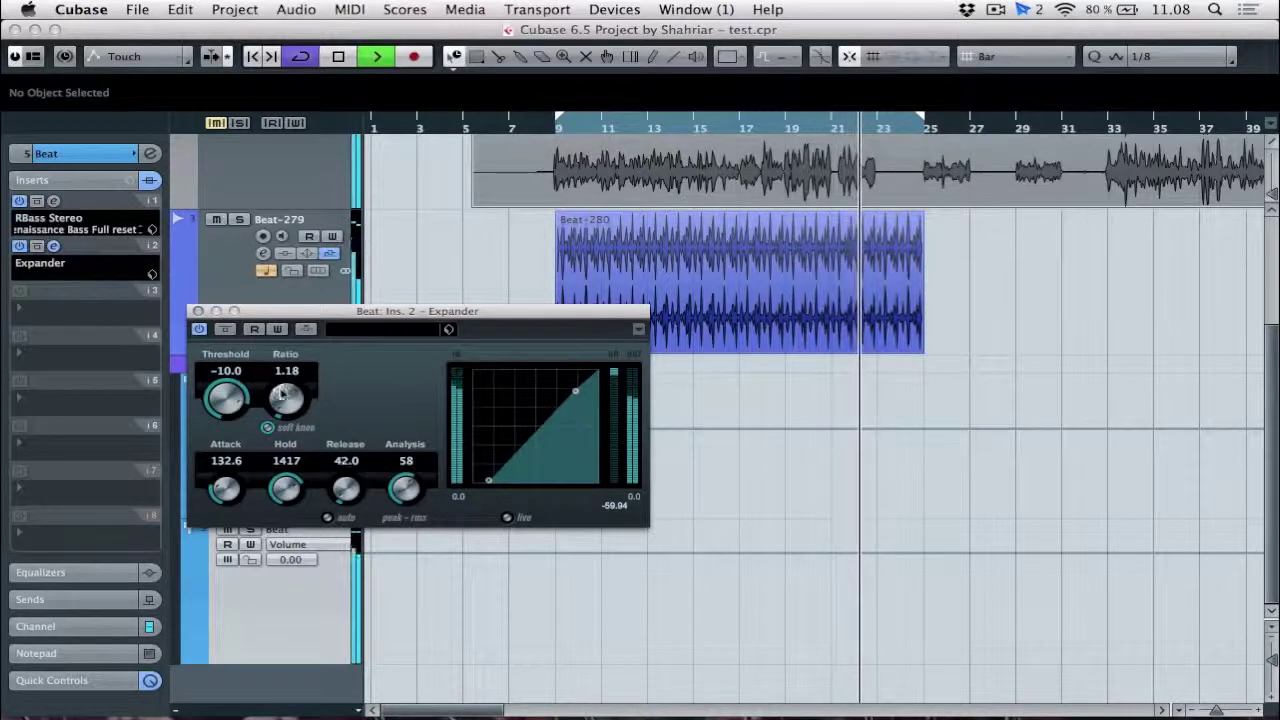
{"action": "left_click_drag", "start_coordinate": [281, 401], "coordinate": [226, 397]}
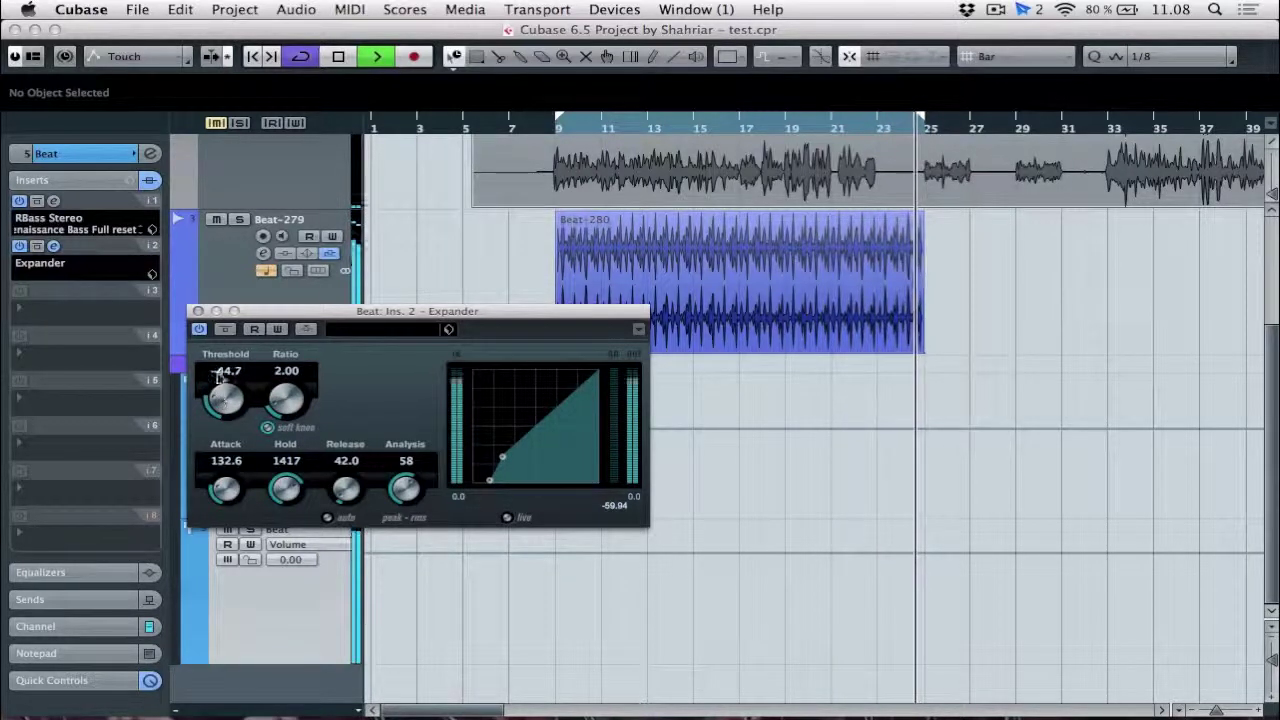
- Compare the beat with the Expander bypassed and active, leave it active, close the plug-in and stop playback
{"action": "left_click", "coordinate": [224, 329]}
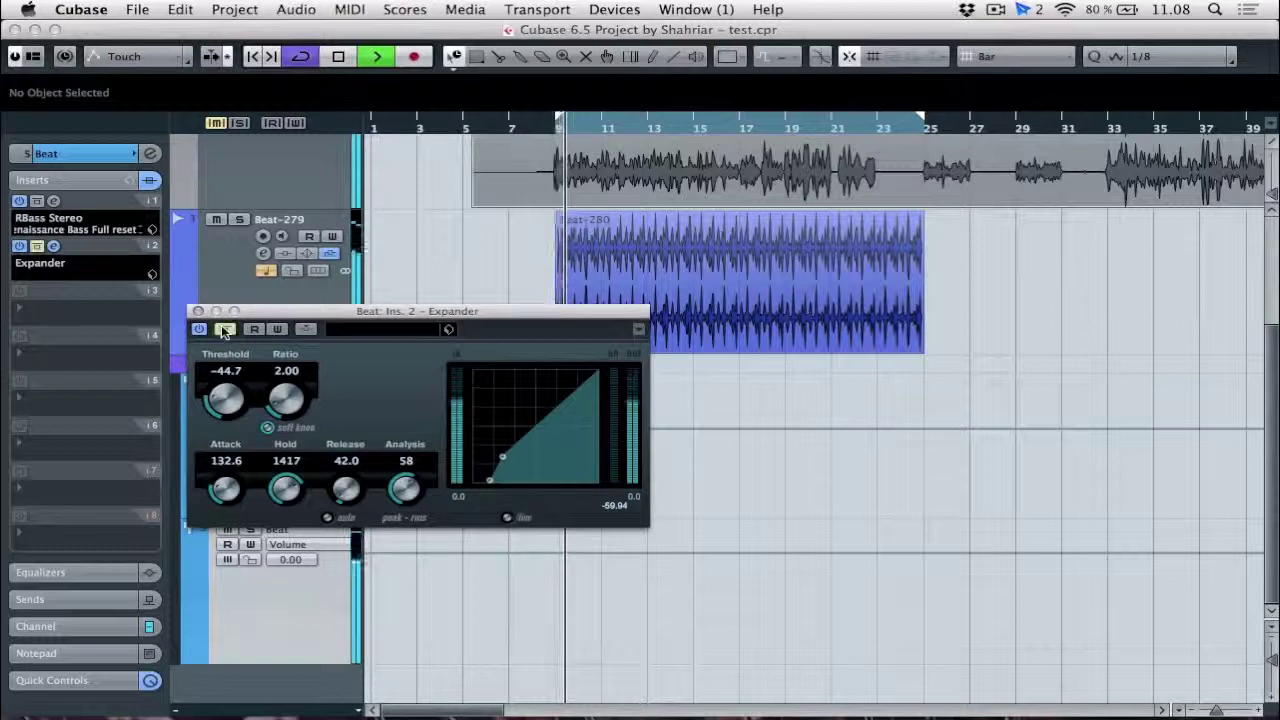
{"action": "left_click", "coordinate": [224, 330]}
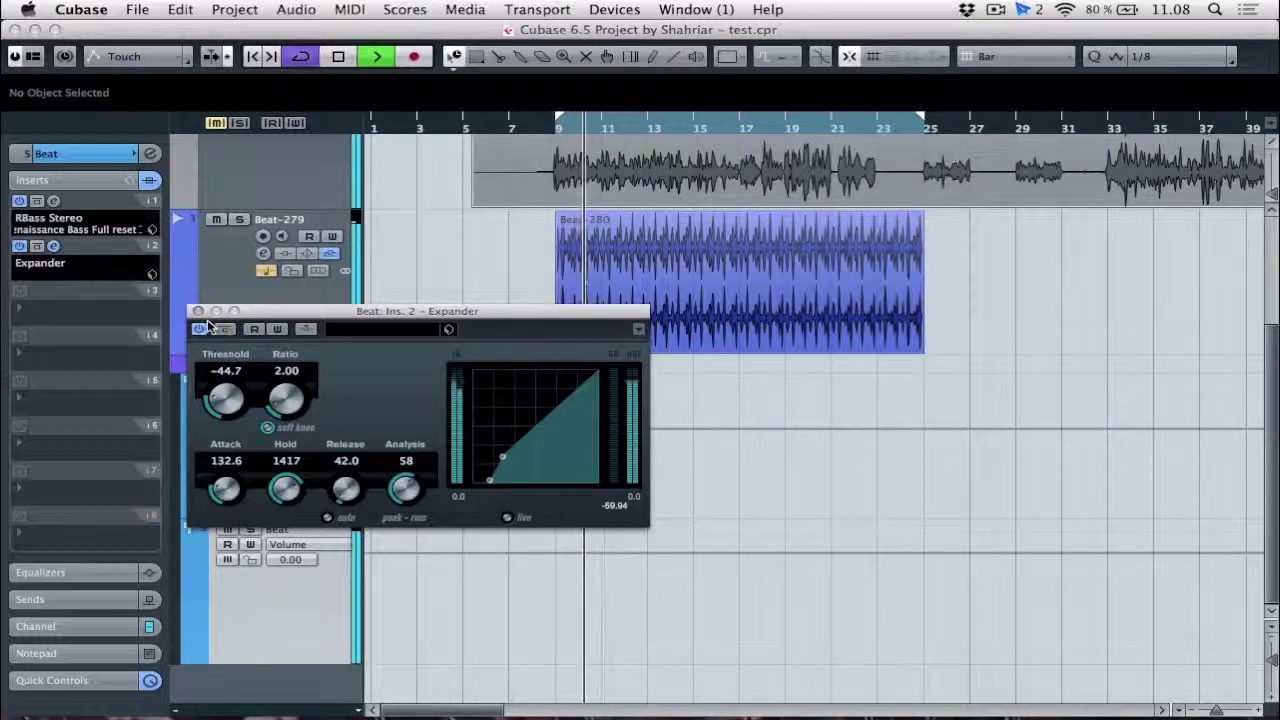
{"action": "left_click", "coordinate": [198, 311]}
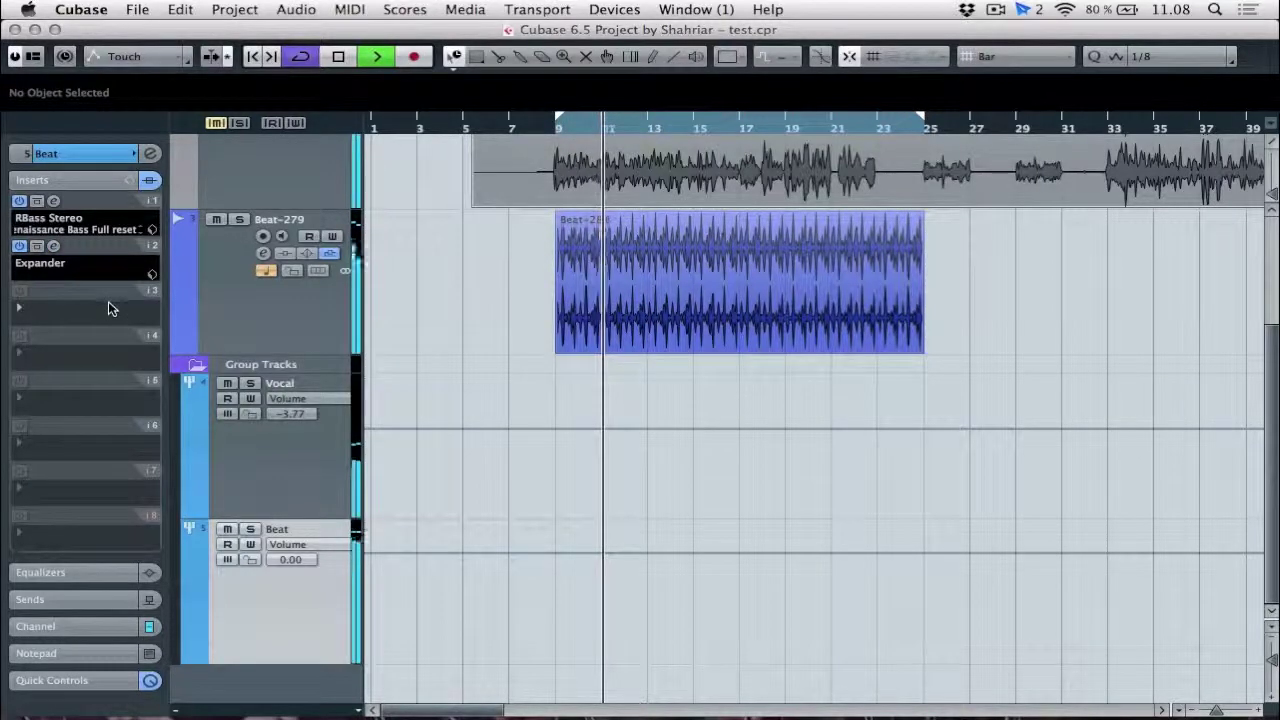
{"action": "key", "text": "space"}
- Try the TG12413 1969 limiter in the Beat group's third insert slot during playback, then close its window
{"action": "left_click", "coordinate": [110, 312]}
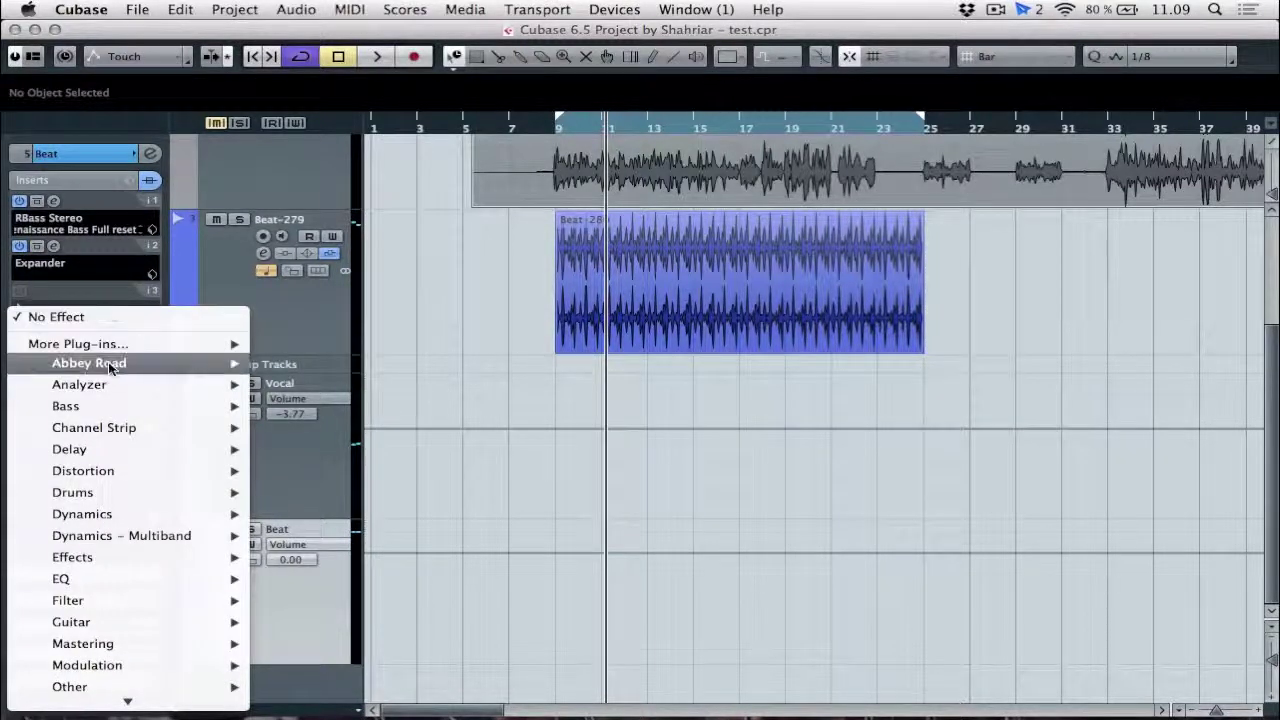
{"action": "mouse_move", "coordinate": [110, 366]}
{"action": "mouse_move", "coordinate": [391, 385]}
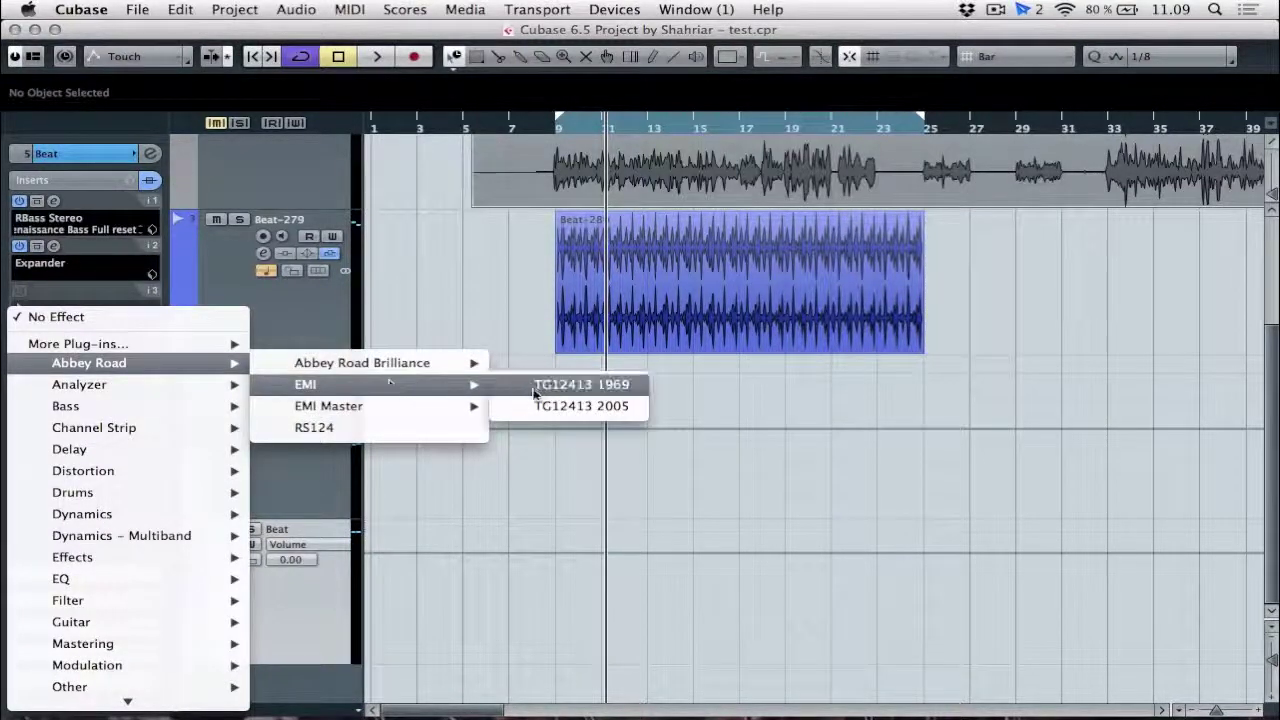
{"action": "left_click", "coordinate": [582, 385]}
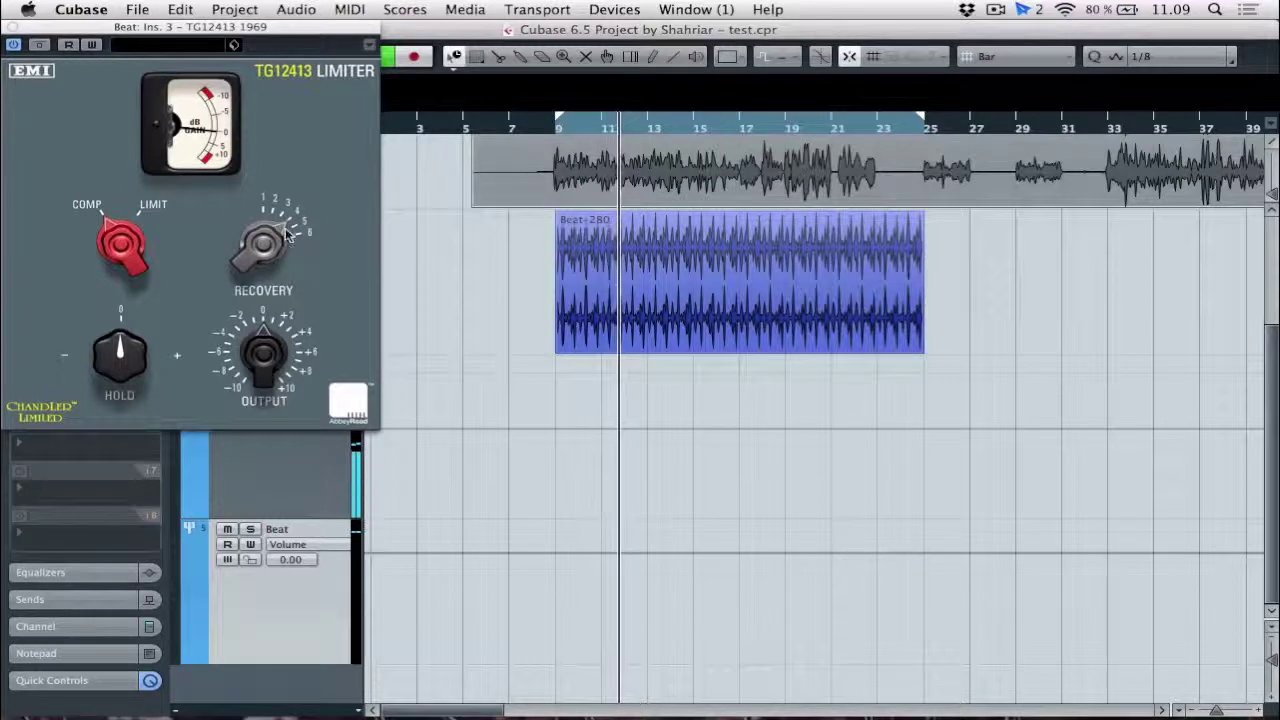
{"action": "left_click", "coordinate": [12, 27]}
{"action": "left_click", "coordinate": [85, 320]}
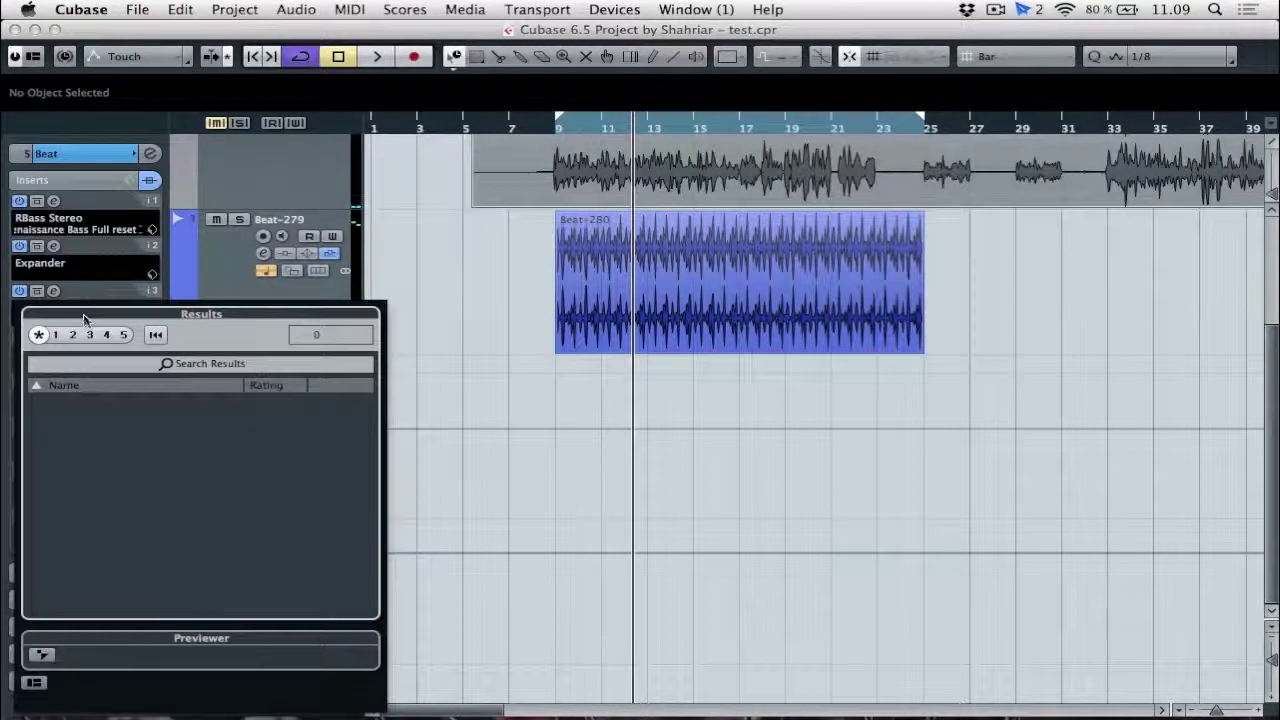
{"action": "left_click", "coordinate": [82, 290]}
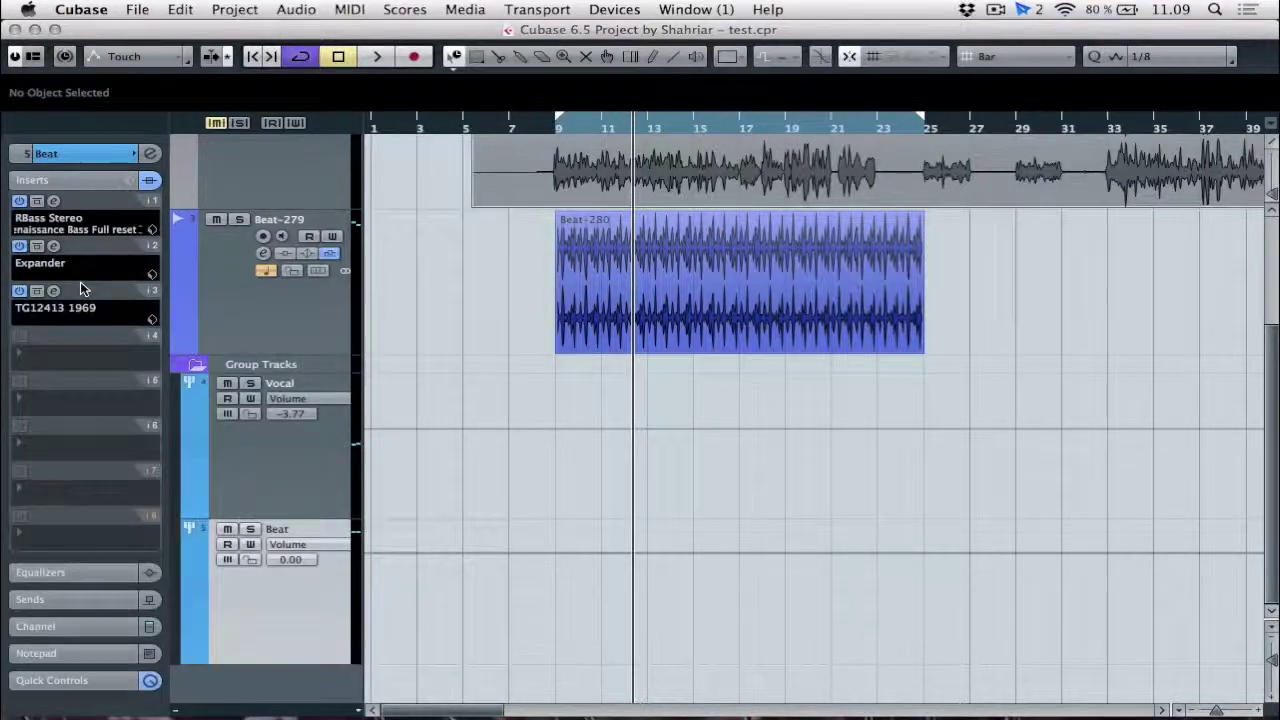
- Replace the Beat group's third insert with RS135 and raise its boost to about +2 during playback, then close it and stop
{"action": "left_click", "coordinate": [77, 312]}
{"action": "mouse_move", "coordinate": [90, 363]}
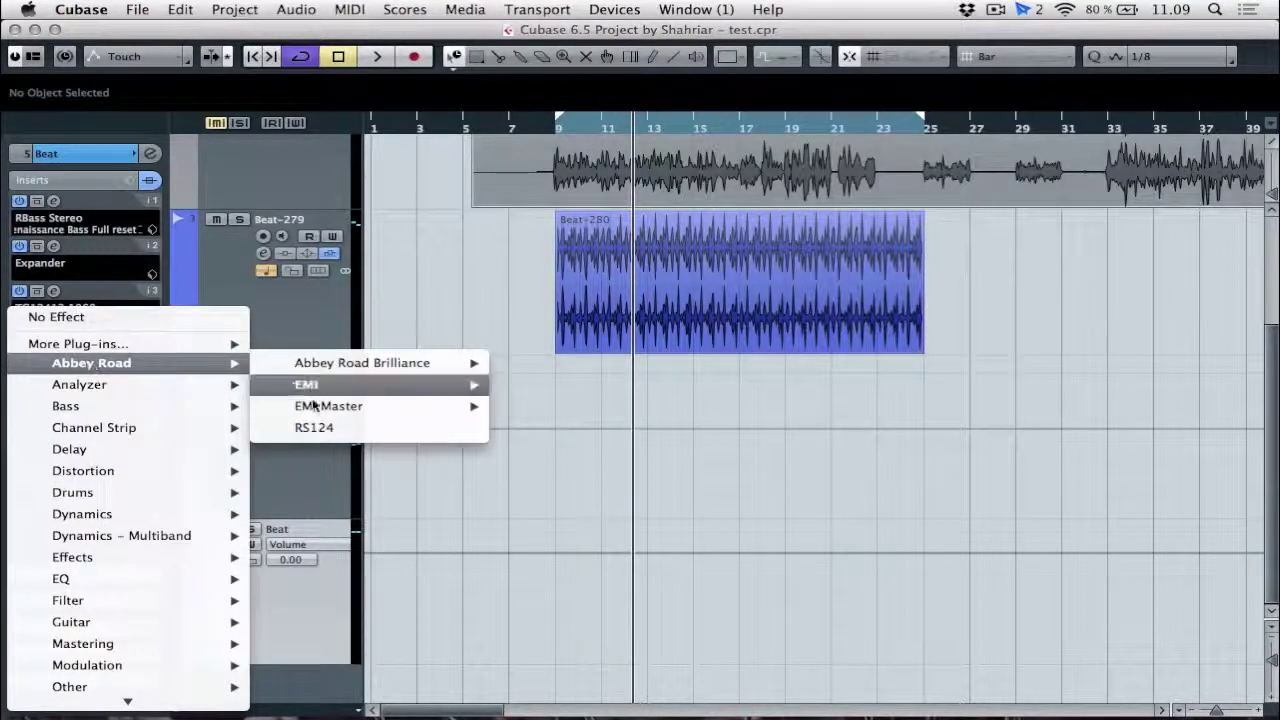
{"action": "mouse_move", "coordinate": [342, 400]}
{"action": "mouse_move", "coordinate": [380, 363]}
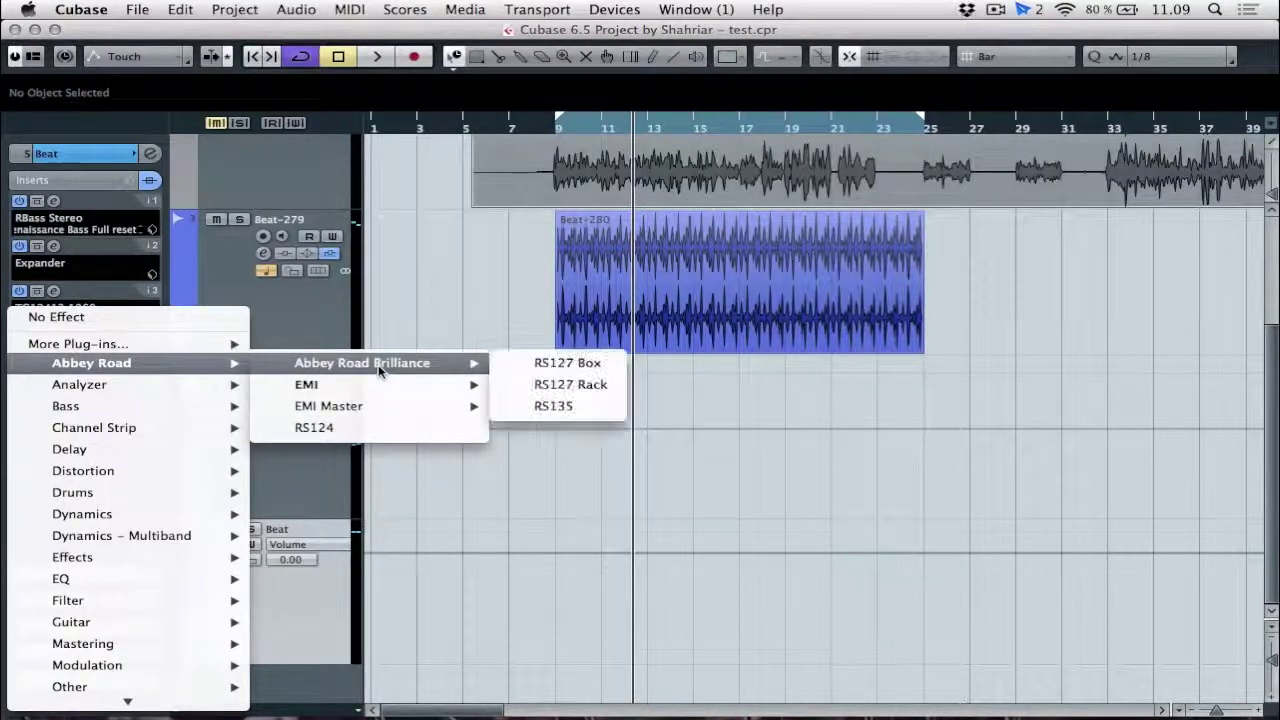
{"action": "left_click", "coordinate": [572, 404]}
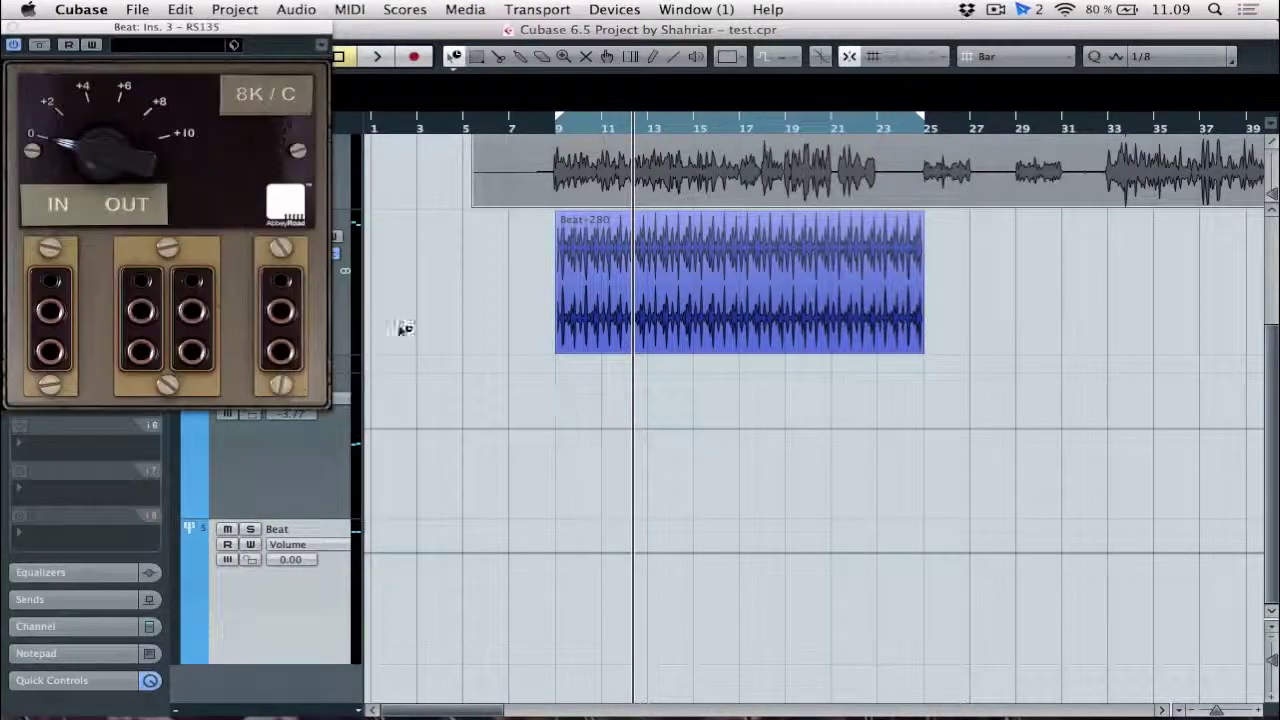
{"action": "key", "text": "space"}
{"action": "left_click_drag", "start_coordinate": [85, 118], "coordinate": [18, 48]}
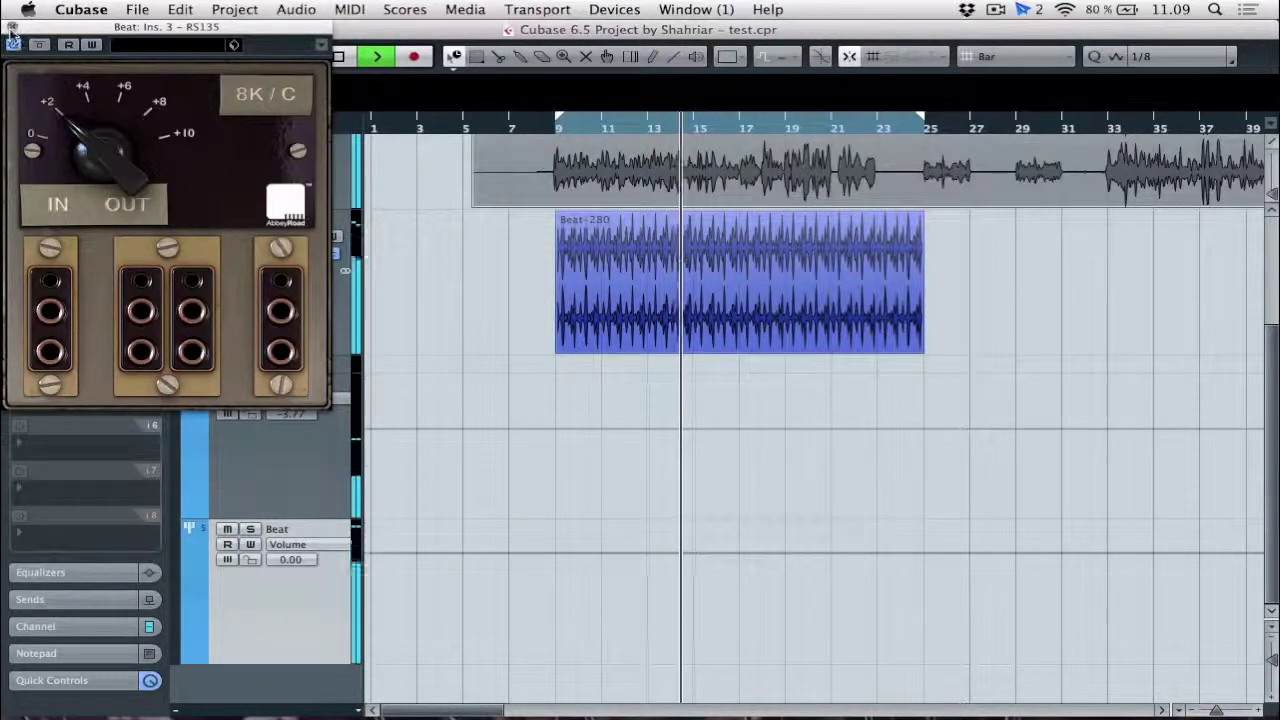
{"action": "left_click", "coordinate": [10, 28]}
{"action": "key", "text": "space"}
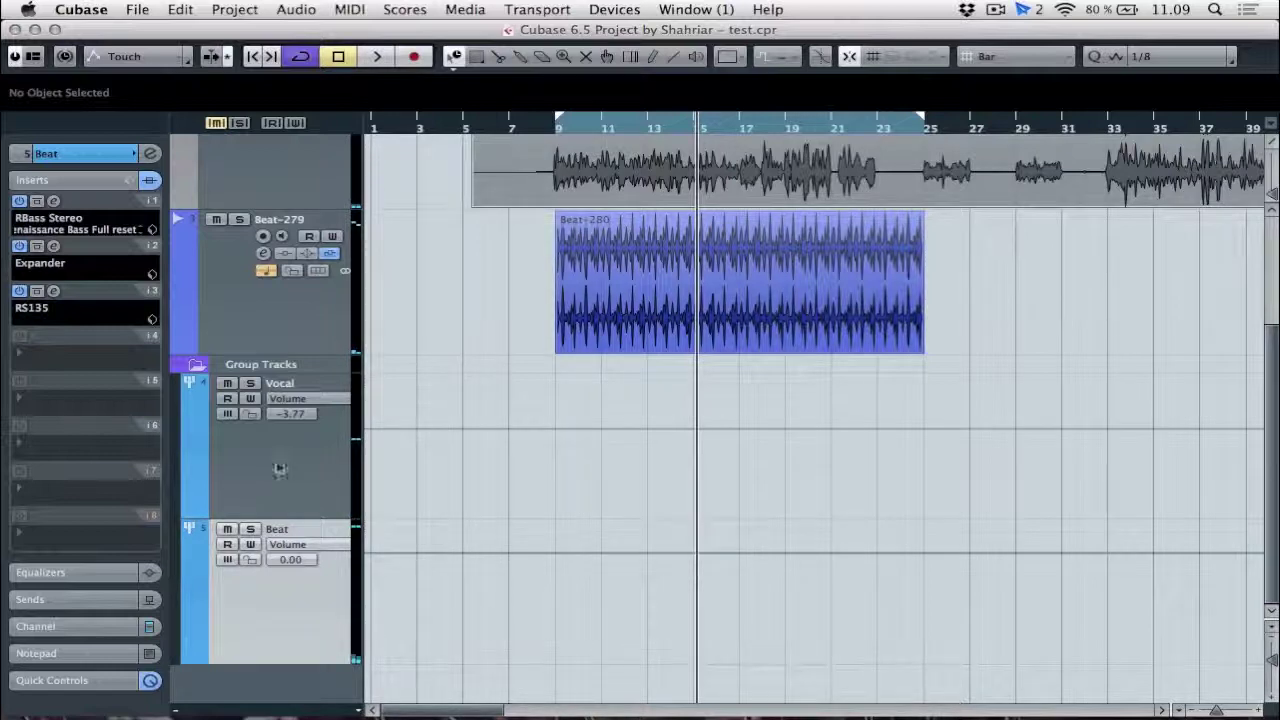
- Load the L1 limiter Stereo dynamics plug-in into the Beat group's fourth insert slot
{"action": "left_click", "coordinate": [80, 362]}
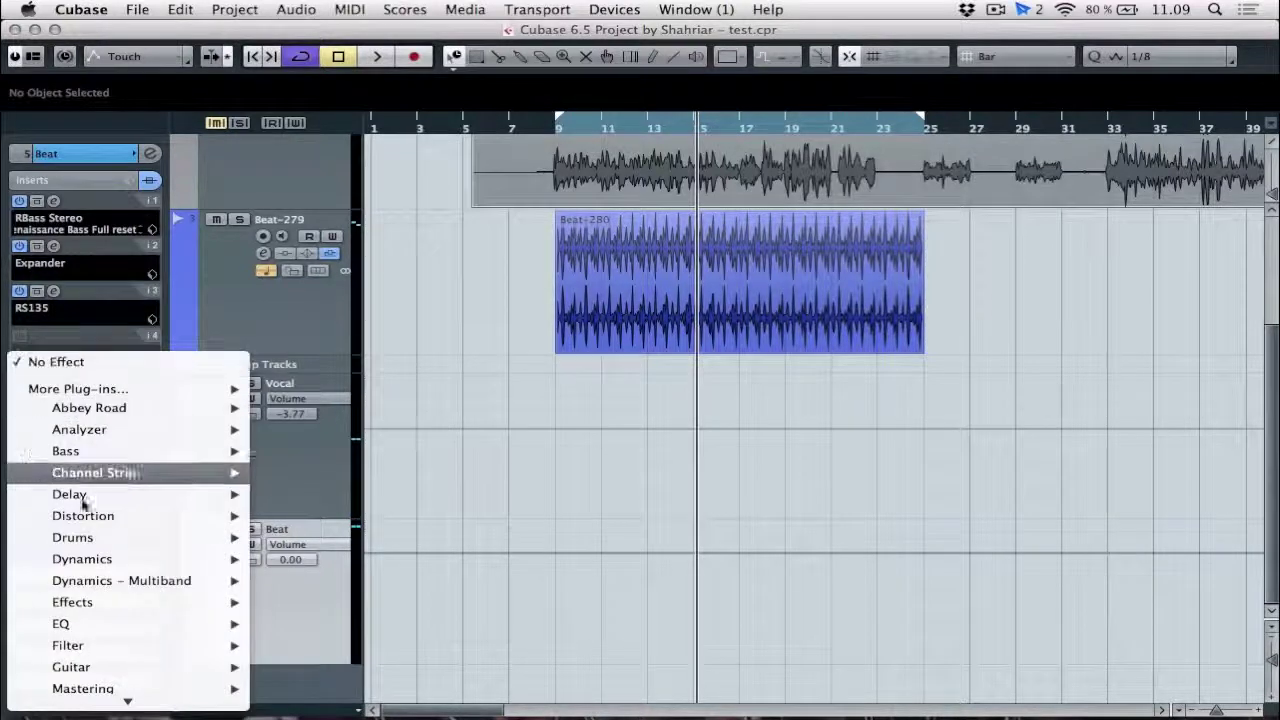
{"action": "mouse_move", "coordinate": [88, 559]}
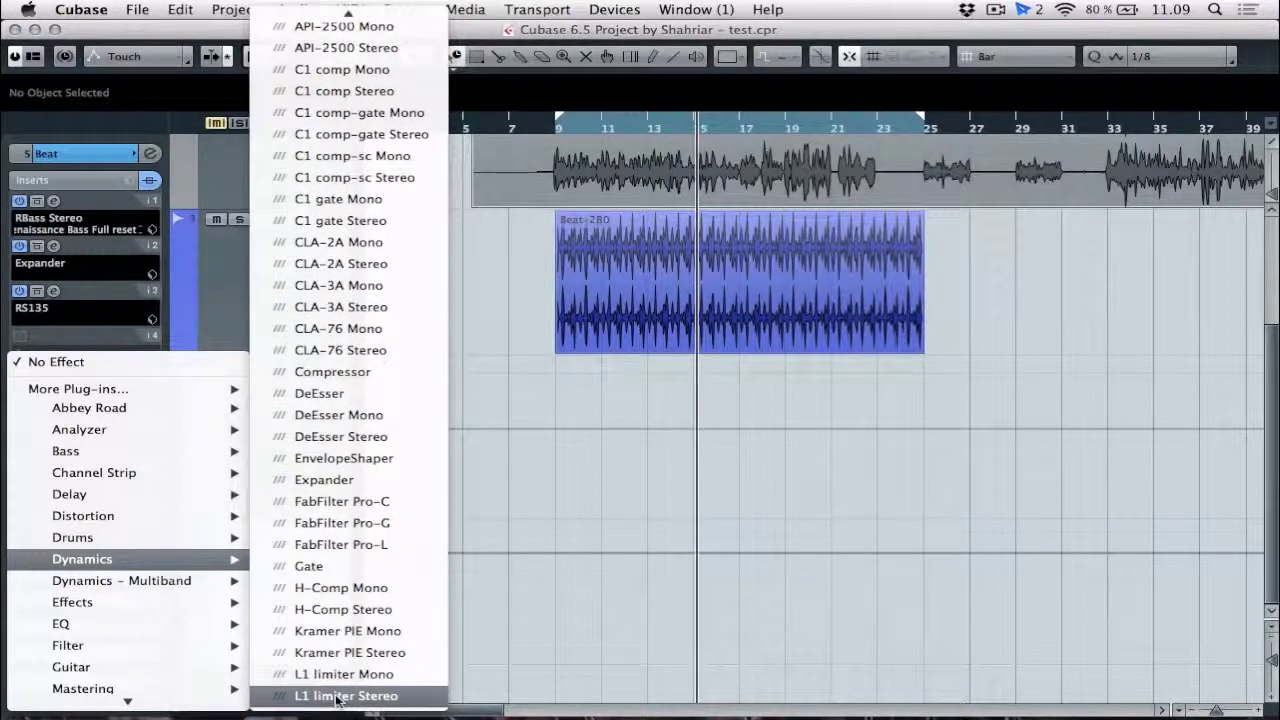
{"action": "left_click", "coordinate": [337, 694]}
- Set the L1 limiter's threshold to -5.0, release to 118.85 and out ceiling to -7.6, adjusting the ceiling during playback
{"action": "left_click_drag", "start_coordinate": [644, 213], "coordinate": [640, 282]}
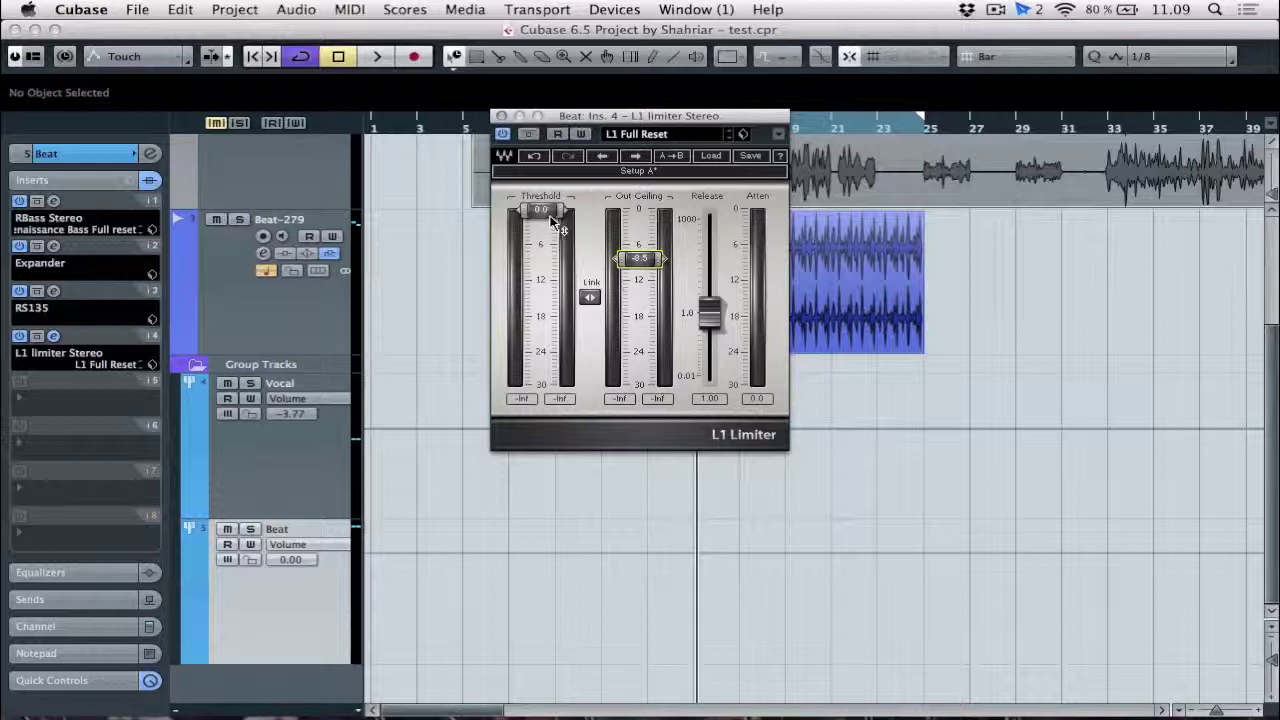
{"action": "left_click_drag", "start_coordinate": [541, 211], "coordinate": [551, 250]}
{"action": "left_click_drag", "start_coordinate": [709, 312], "coordinate": [709, 248]}
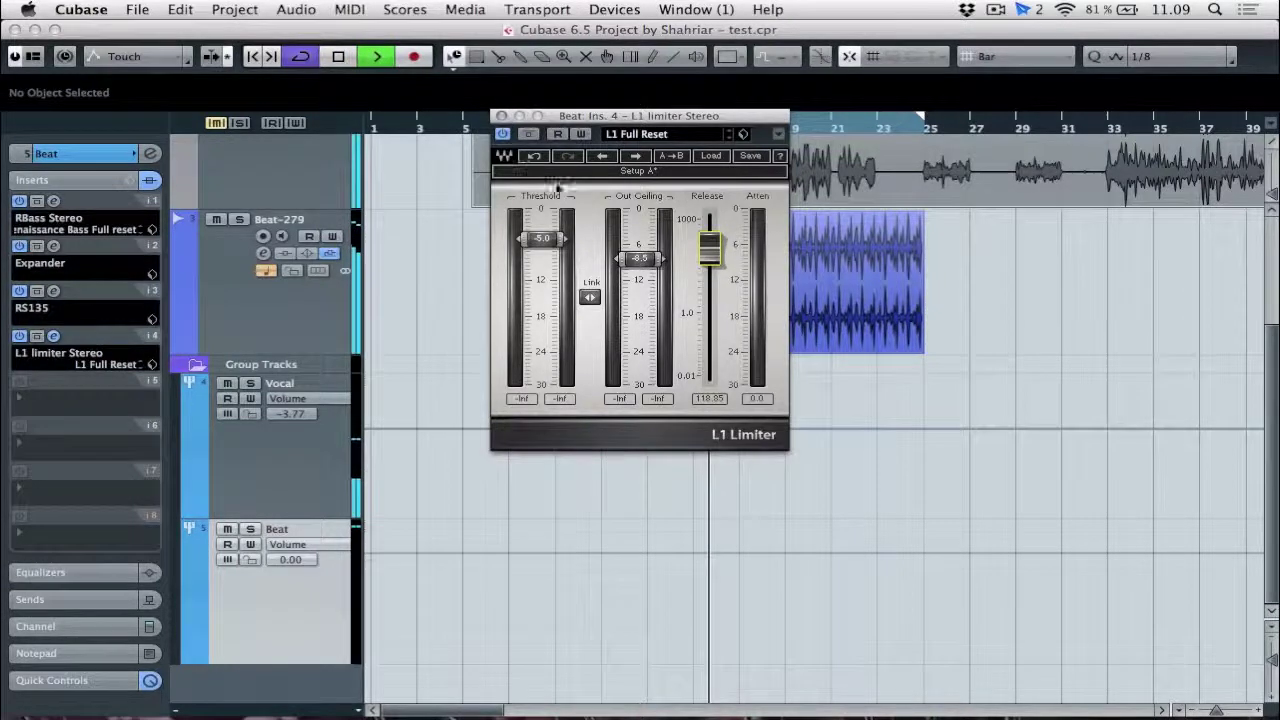
{"action": "left_click_drag", "start_coordinate": [640, 260], "coordinate": [640, 254]}
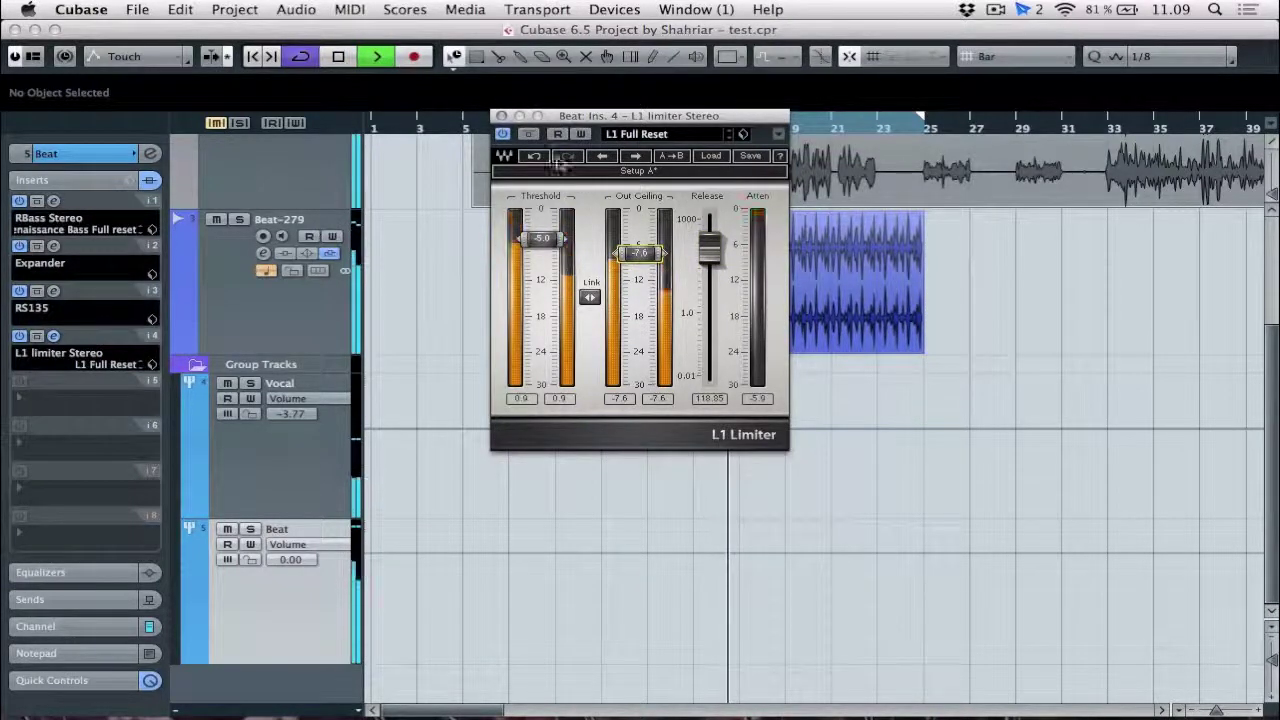
- Check the output level on the Transport panel, stop playback and close the L1 limiter
{"action": "key", "text": "F2"}
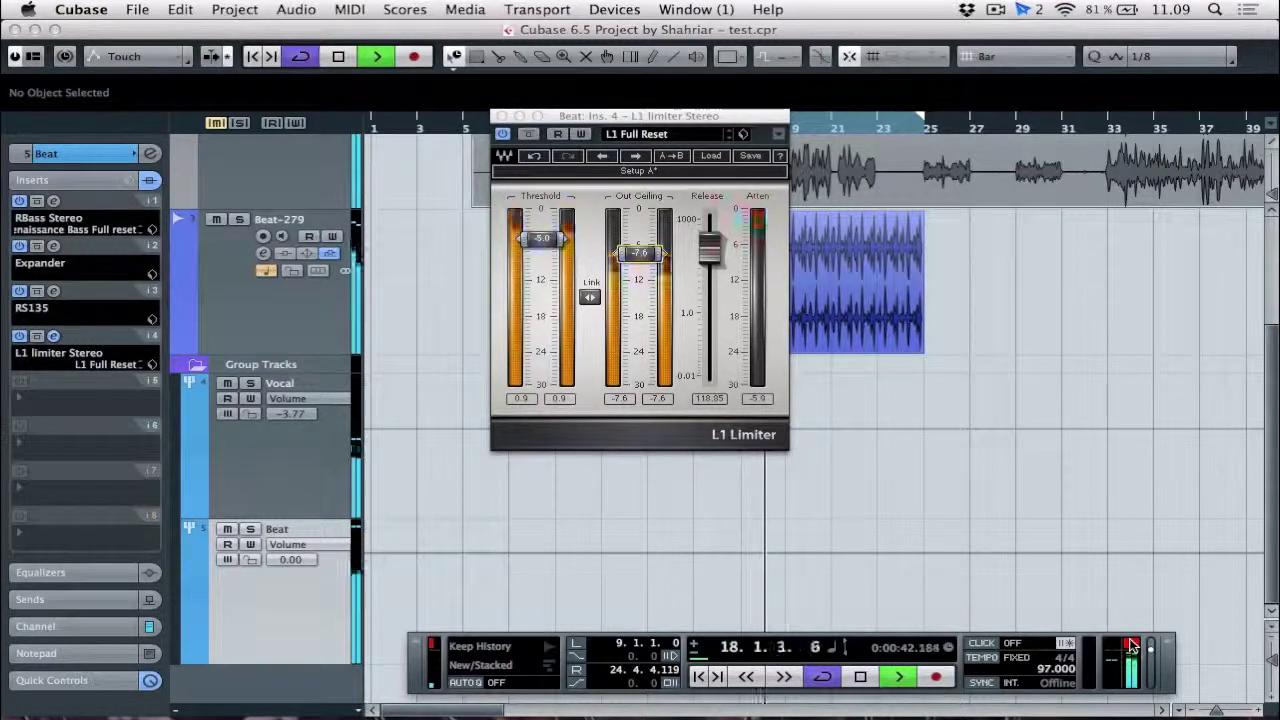
{"action": "key", "text": "space"}
{"action": "key", "text": "F2"}
{"action": "key", "text": "F2"}
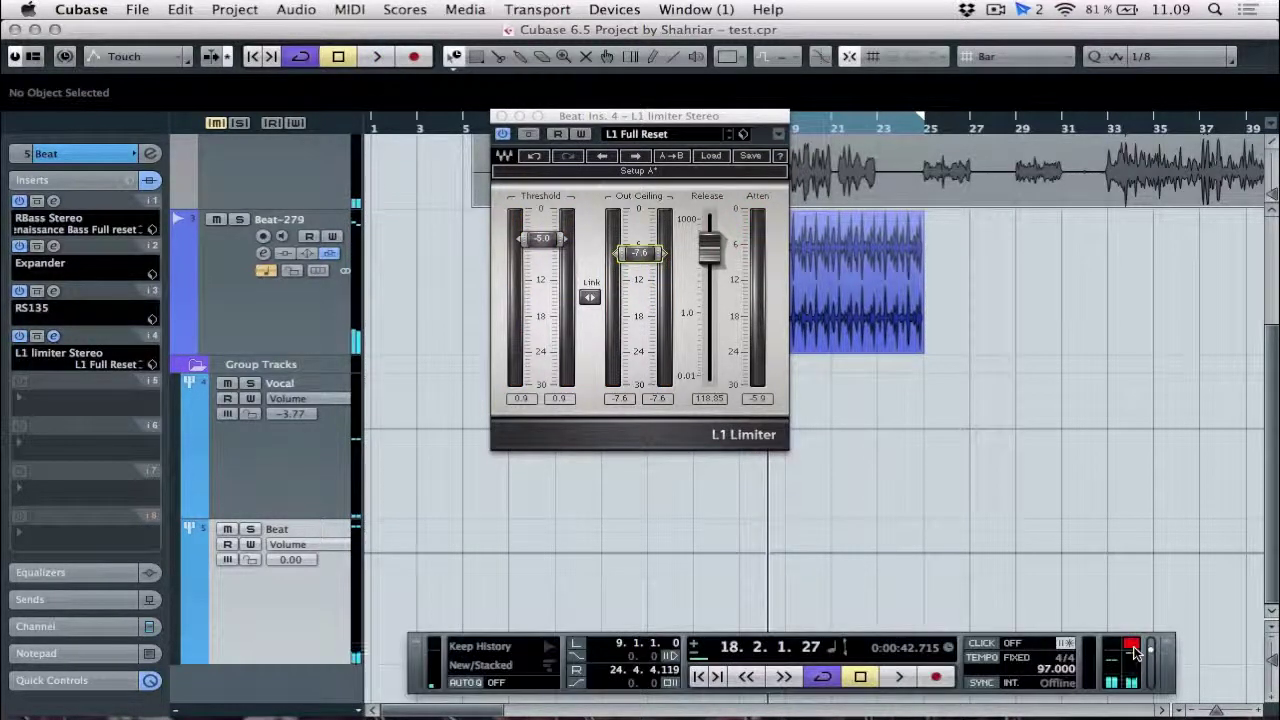
{"action": "left_click", "coordinate": [502, 116]}
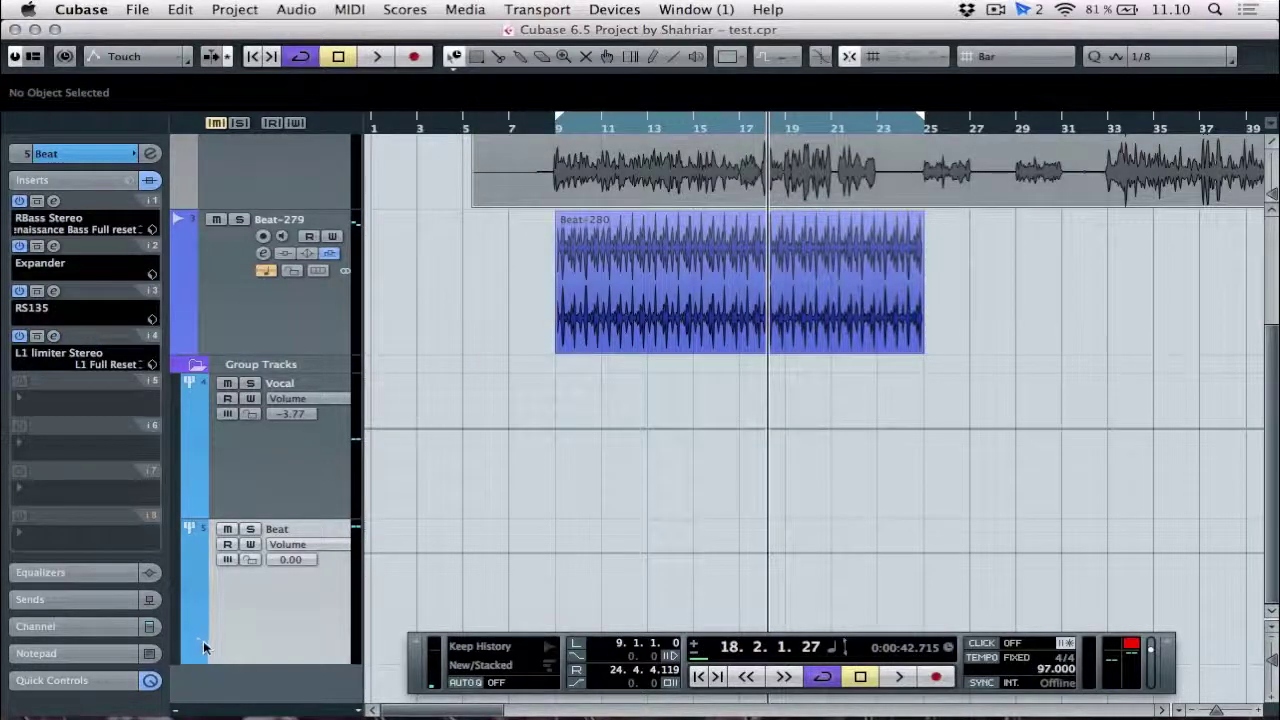
- Pull the Beat group's channel fader all the way down to -∞ and listen to the mix without it
{"action": "left_click", "coordinate": [67, 628]}
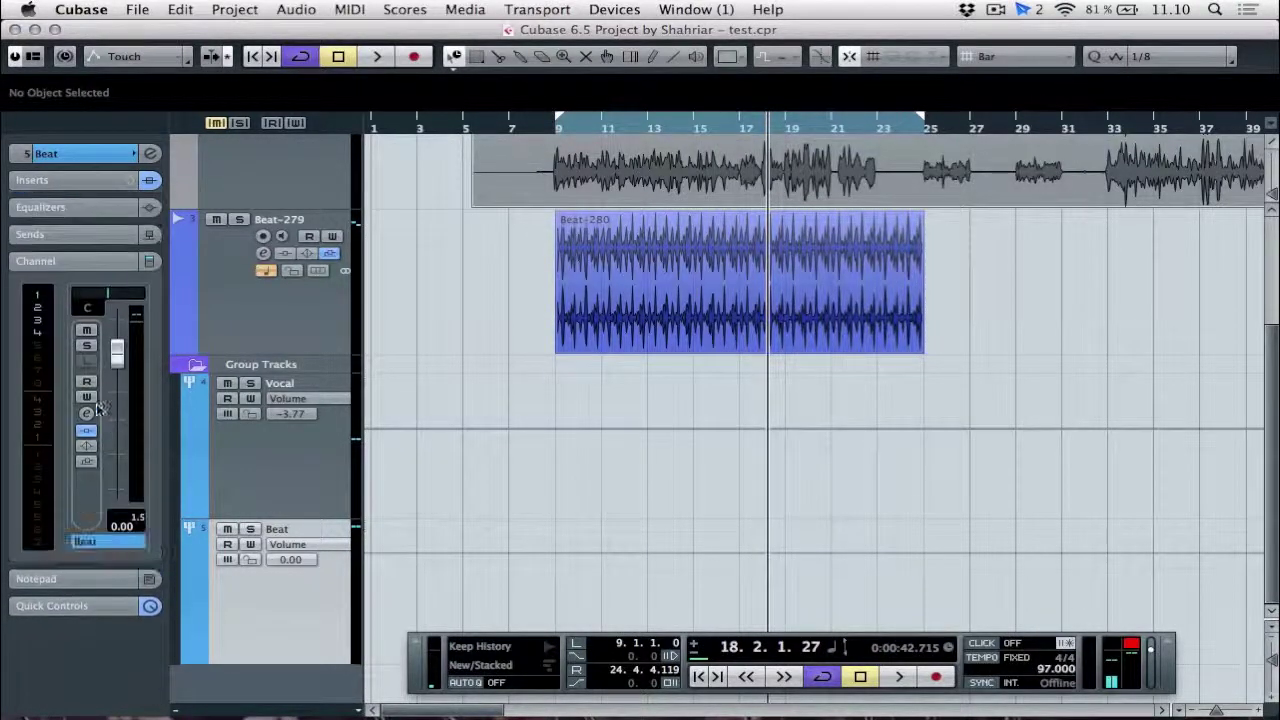
{"action": "left_click_drag", "start_coordinate": [116, 355], "coordinate": [120, 598]}
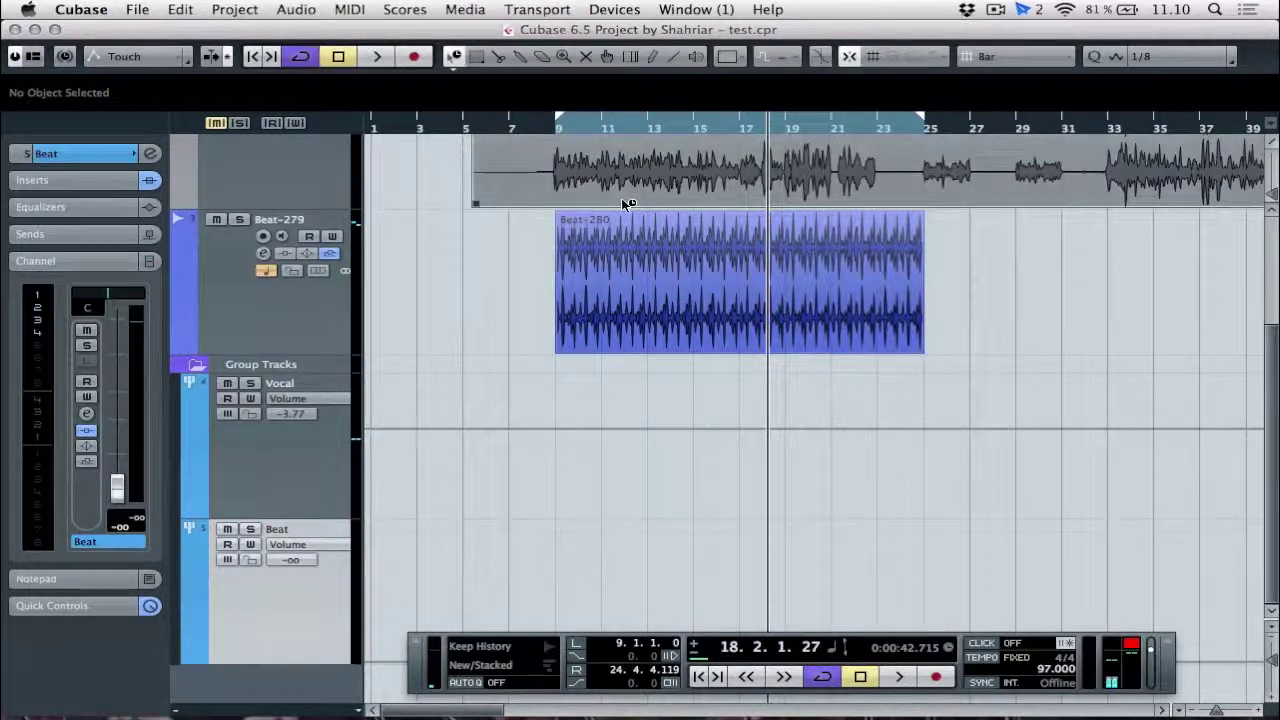
{"action": "key", "text": "space"}
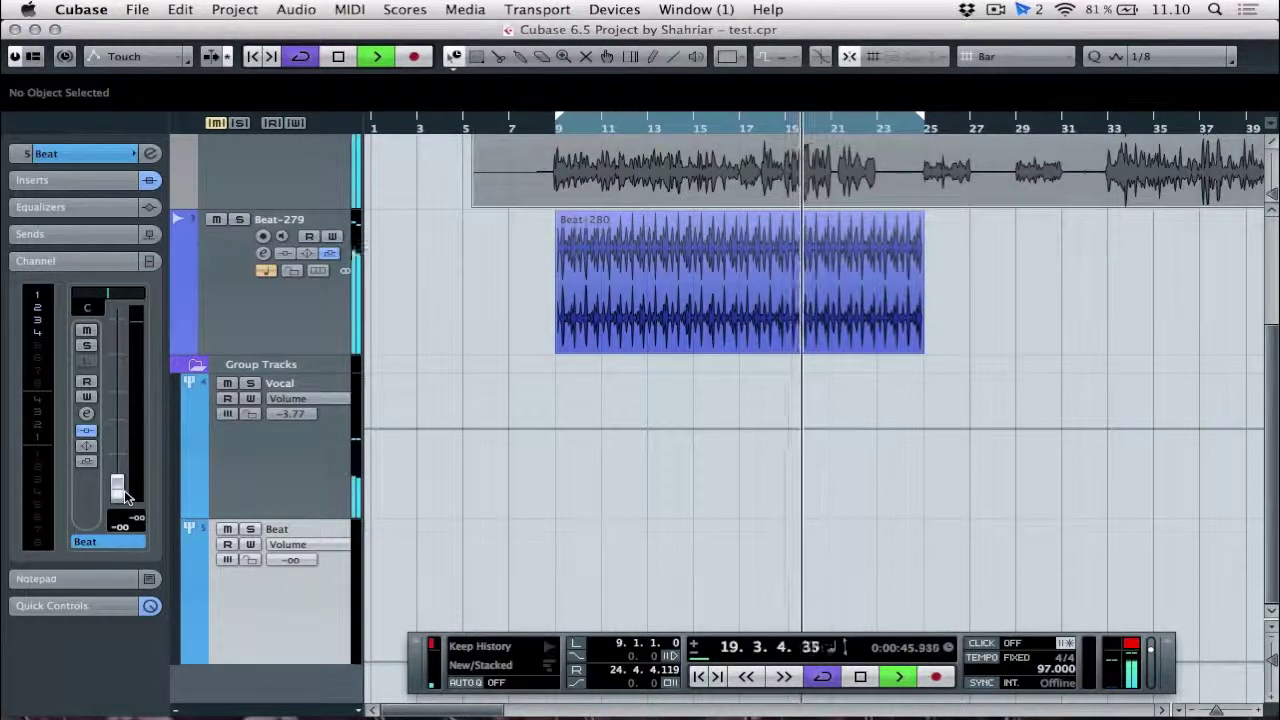
{"action": "left_click_drag", "start_coordinate": [118, 490], "coordinate": [118, 487]}
{"action": "key", "text": "space"}
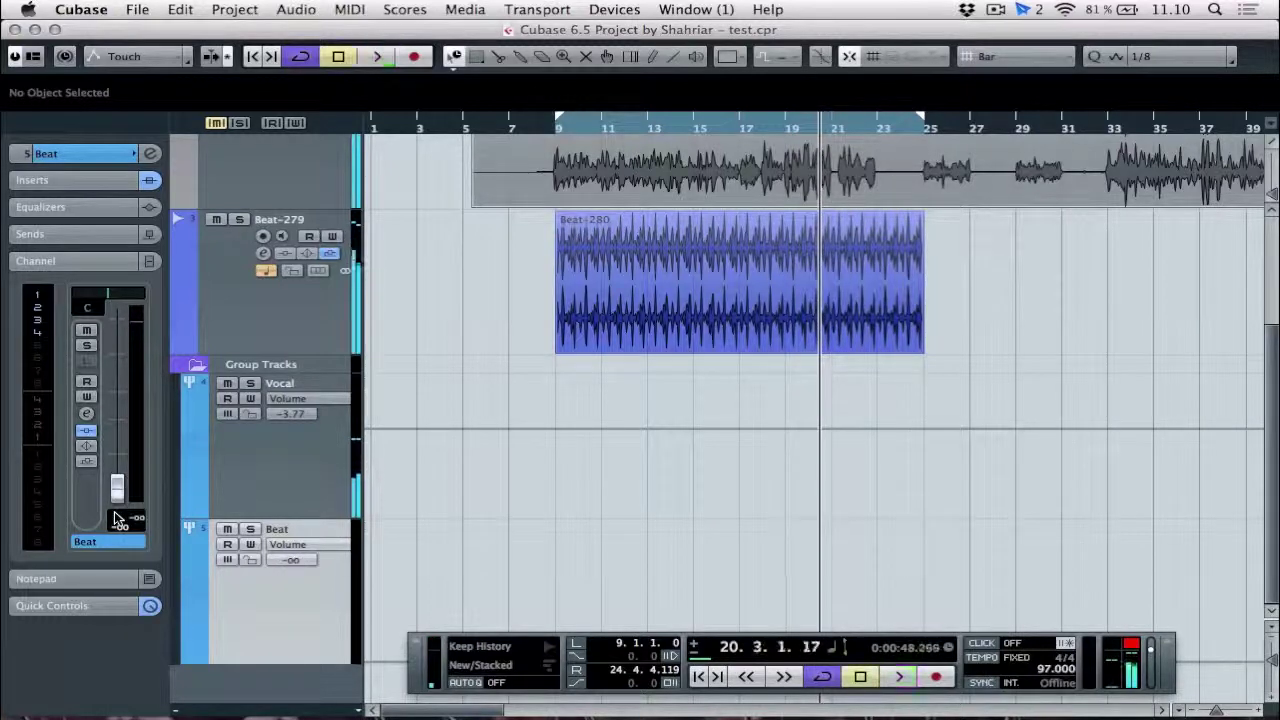
- Hide the Transport panel, show the Mixer and reset the Stereo Out clip indicator during playback
{"action": "key", "text": "F2"}
{"action": "key", "text": "F3"}
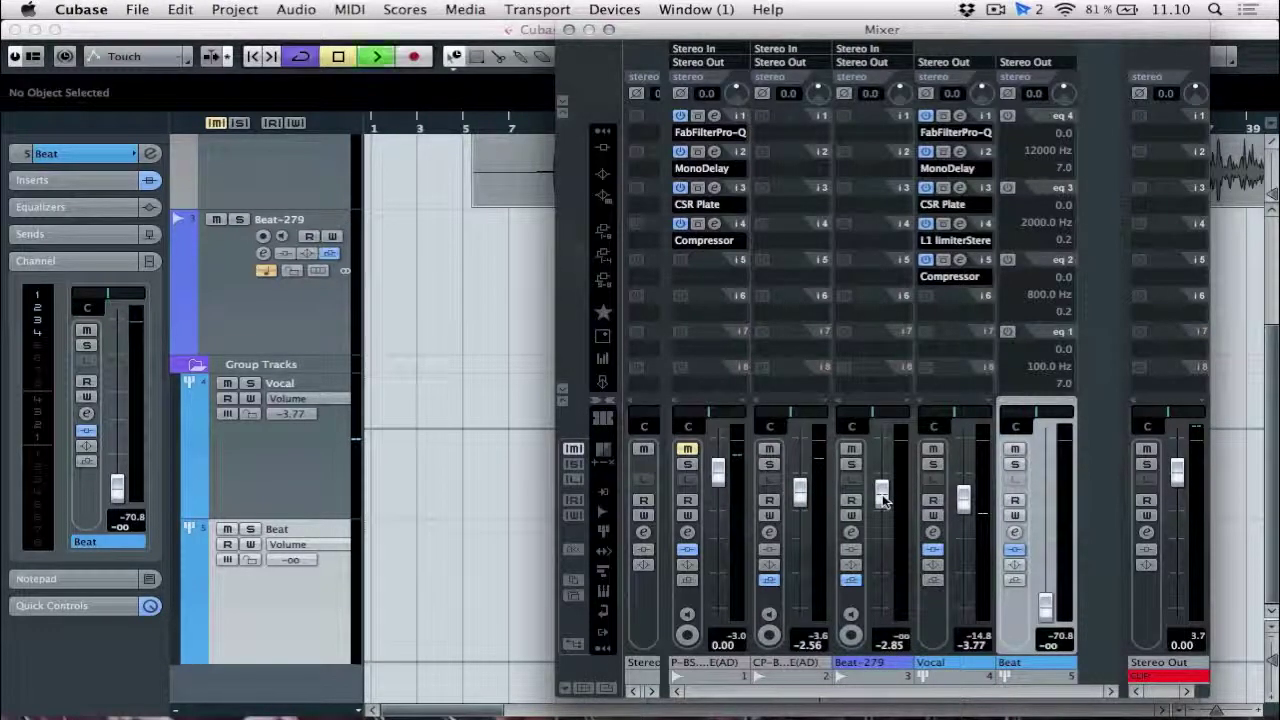
{"action": "left_click", "coordinate": [1160, 677]}
{"action": "left_click", "coordinate": [1158, 677]}
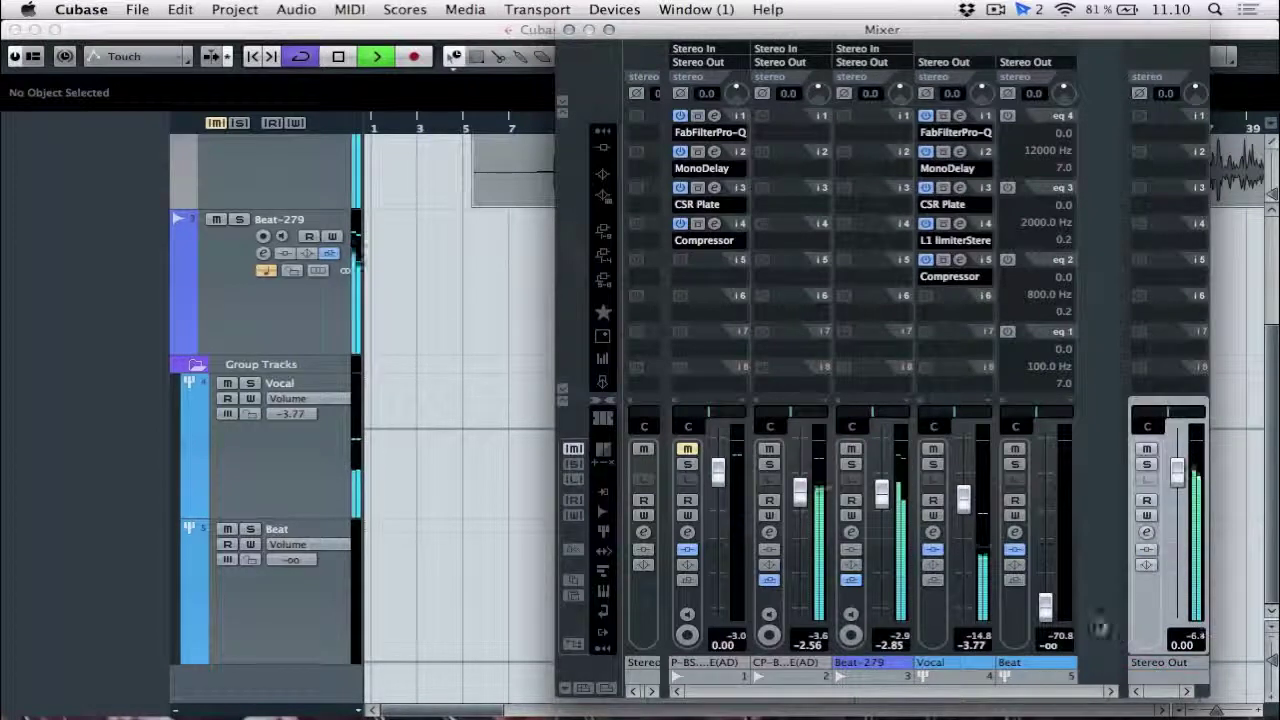
- During playback, raise the Beat-279 fader to -1.02 and the Beat group fader to -1.26
{"action": "left_click_drag", "start_coordinate": [1048, 610], "coordinate": [1040, 513]}
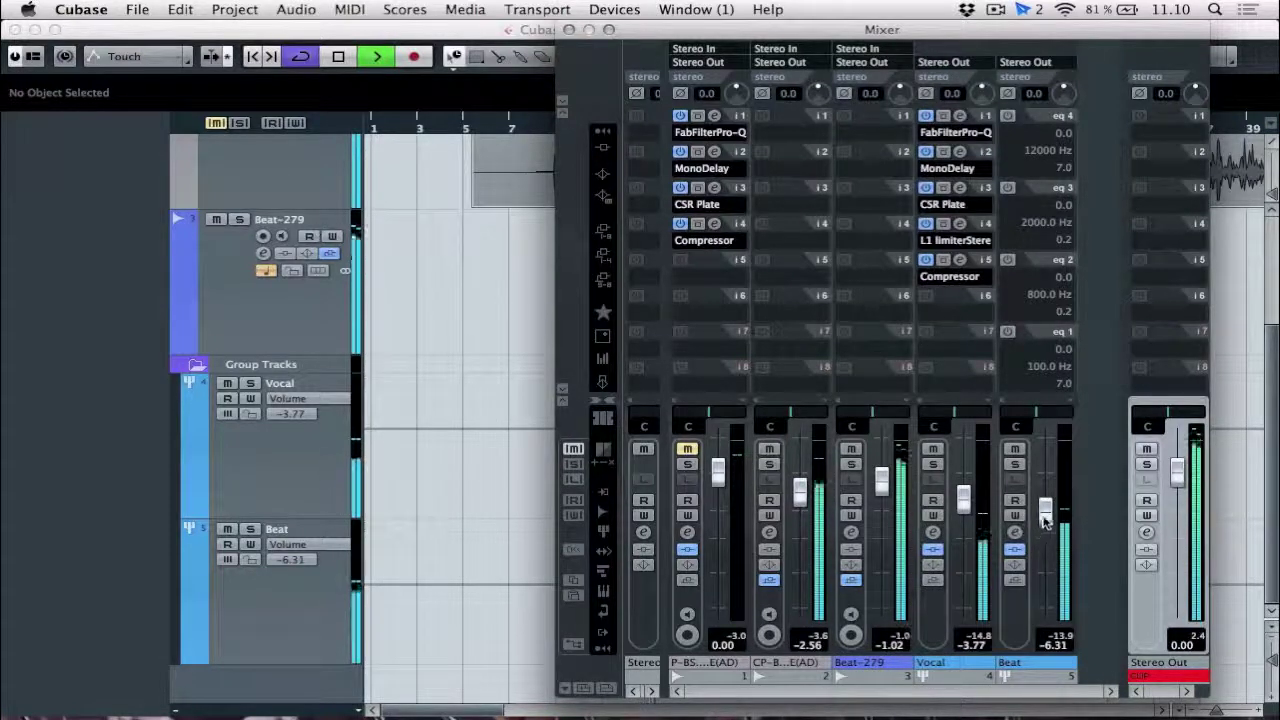
{"action": "left_click_drag", "start_coordinate": [1044, 518], "coordinate": [1043, 486]}
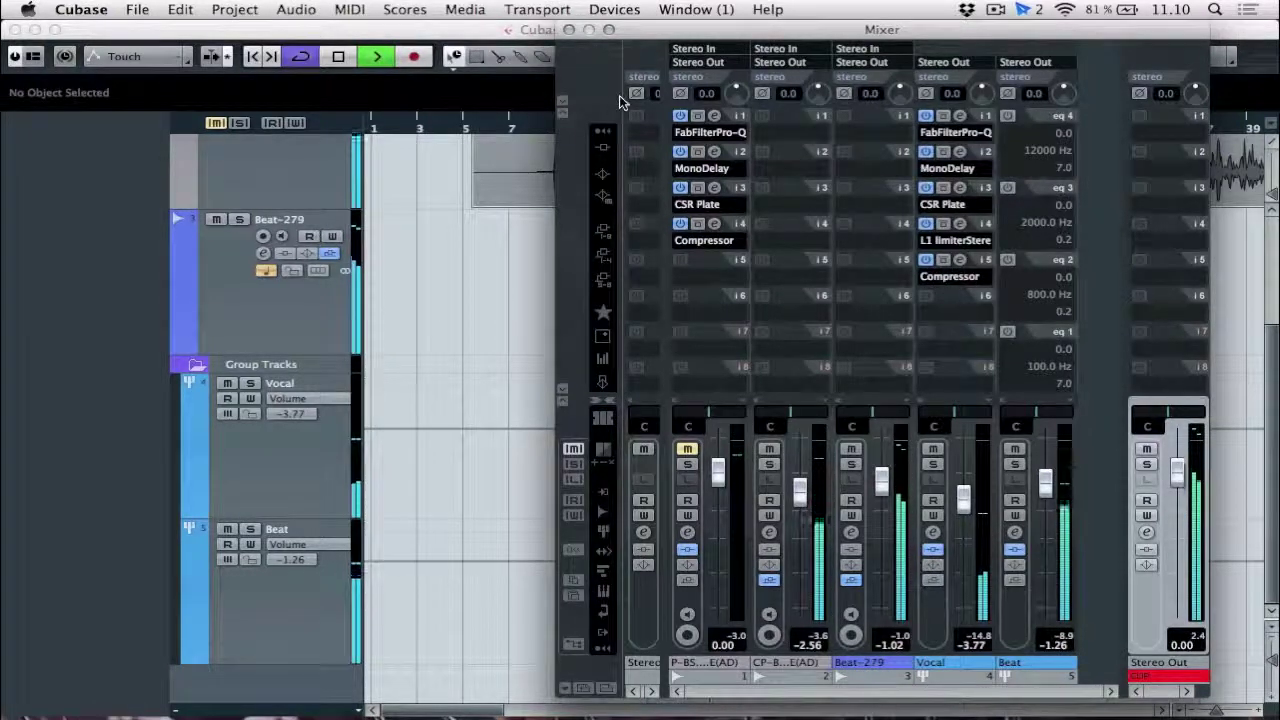
- Show the Beat group's inserts in the Mixer, set its L1 limiter's out ceiling to -8.0 and reset the Stereo Out clip indicator
{"action": "left_click", "coordinate": [608, 148]}
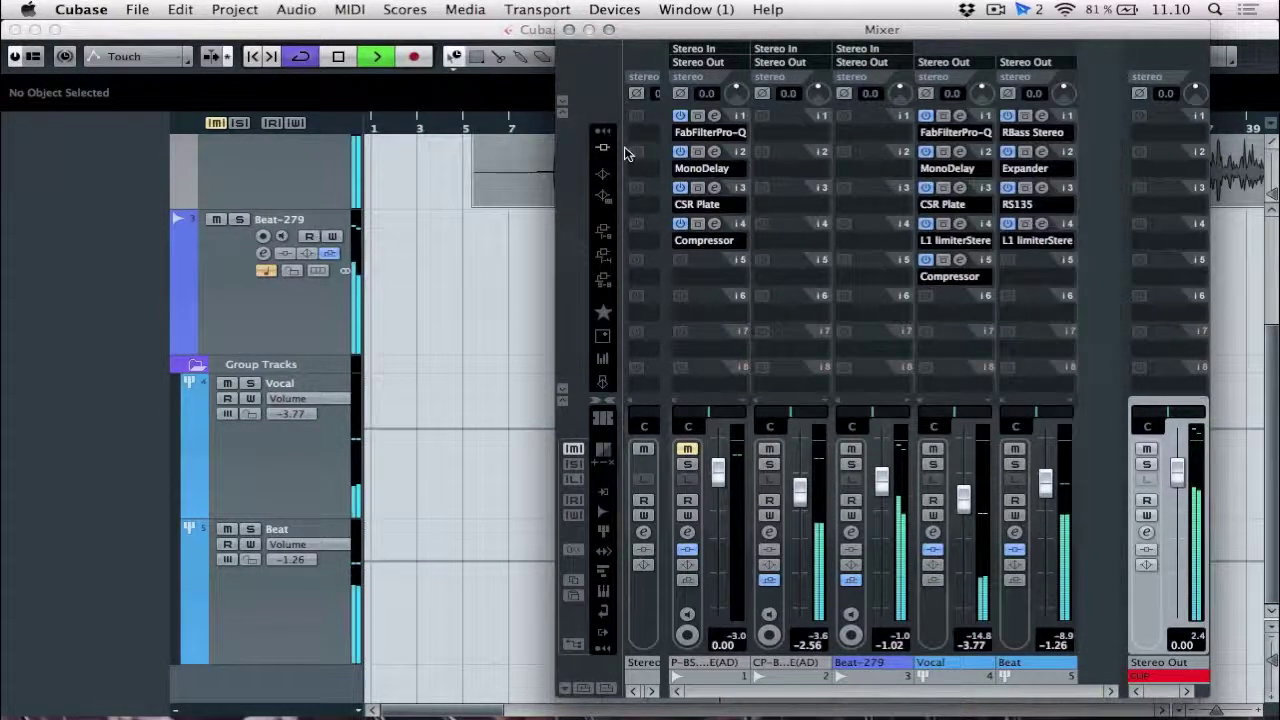
{"action": "left_click", "coordinate": [1041, 224]}
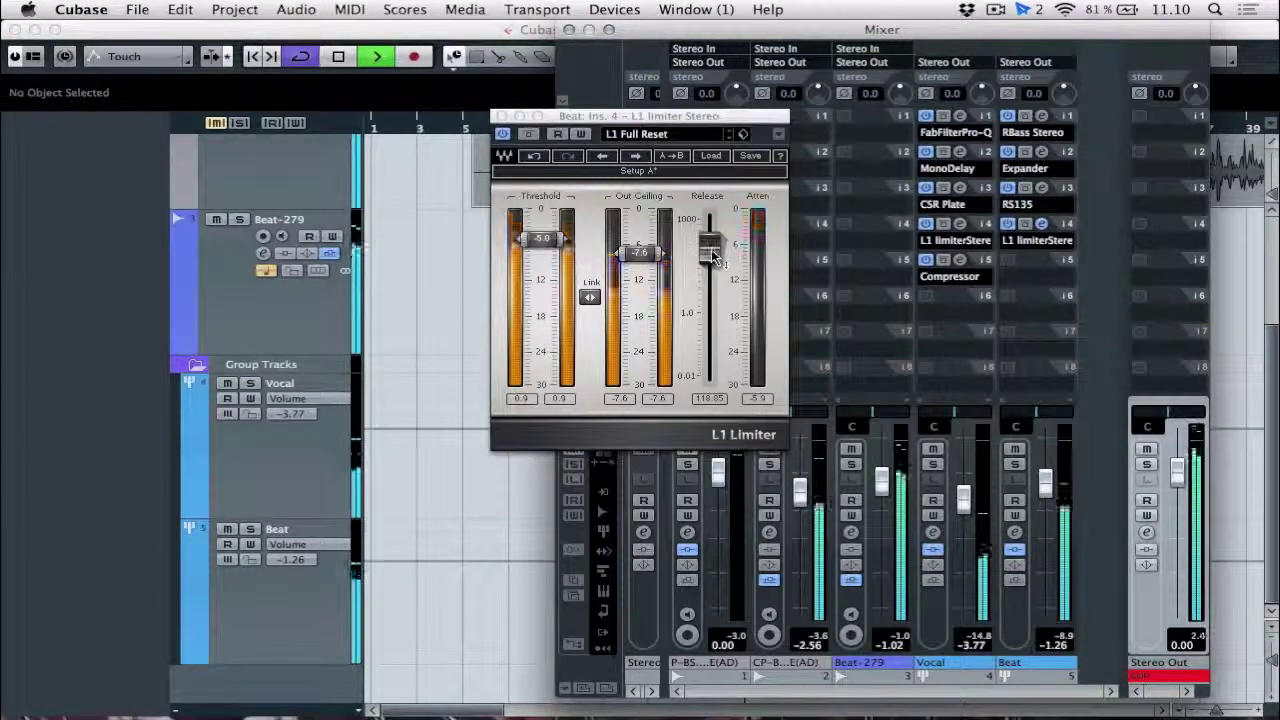
{"action": "left_click_drag", "start_coordinate": [645, 255], "coordinate": [645, 260]}
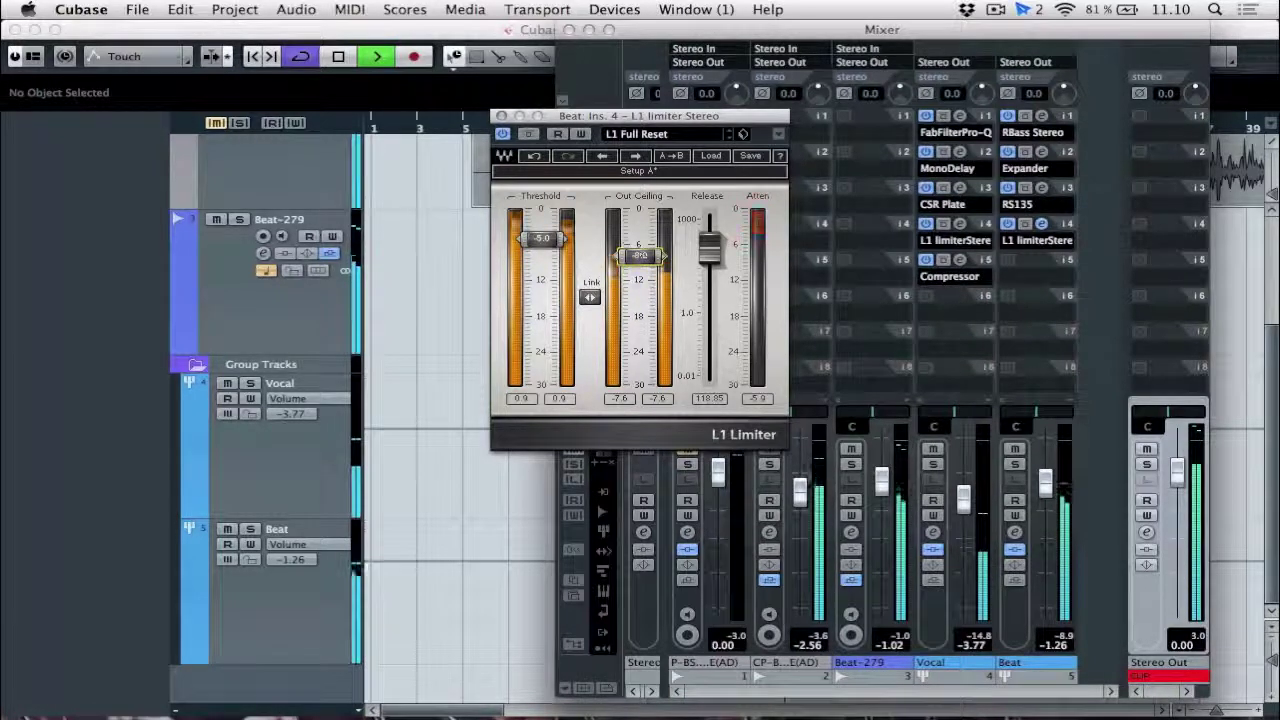
{"action": "left_click", "coordinate": [1156, 690]}
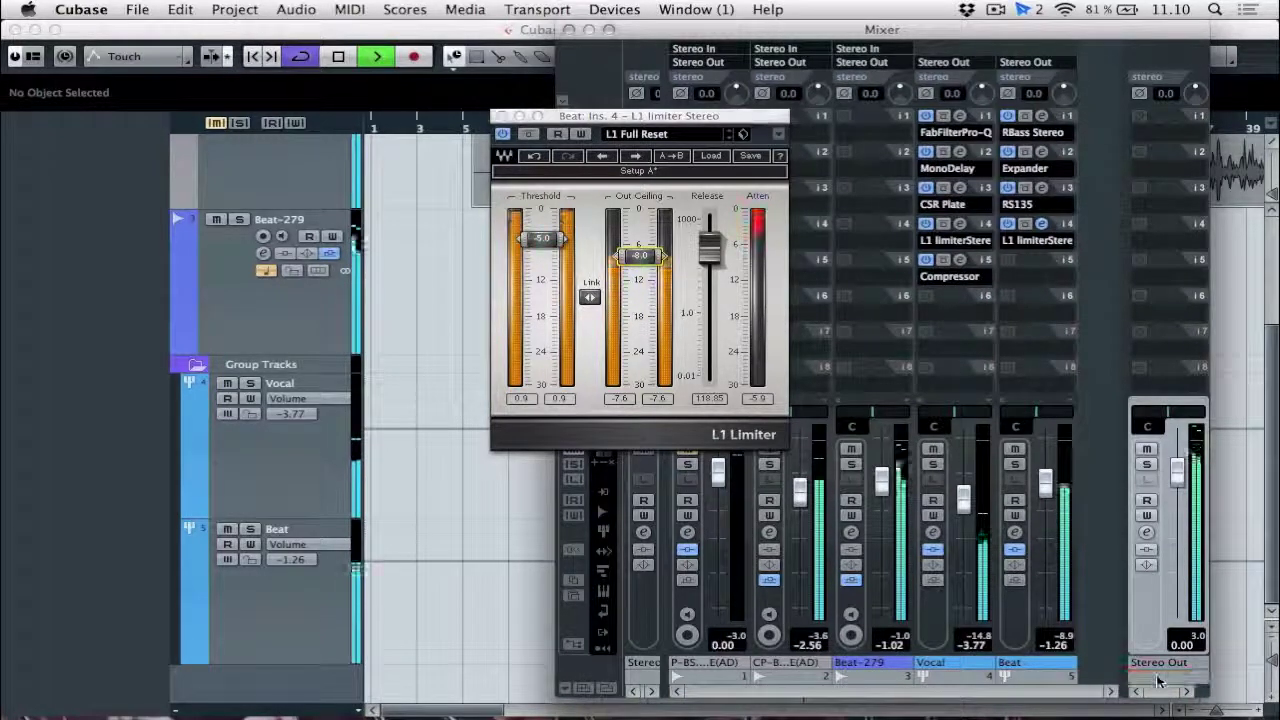
- Remove the RS135 plug-in from the Beat group's third insert slot
{"action": "left_click", "coordinate": [1020, 206]}
{"action": "left_click", "coordinate": [1020, 210]}
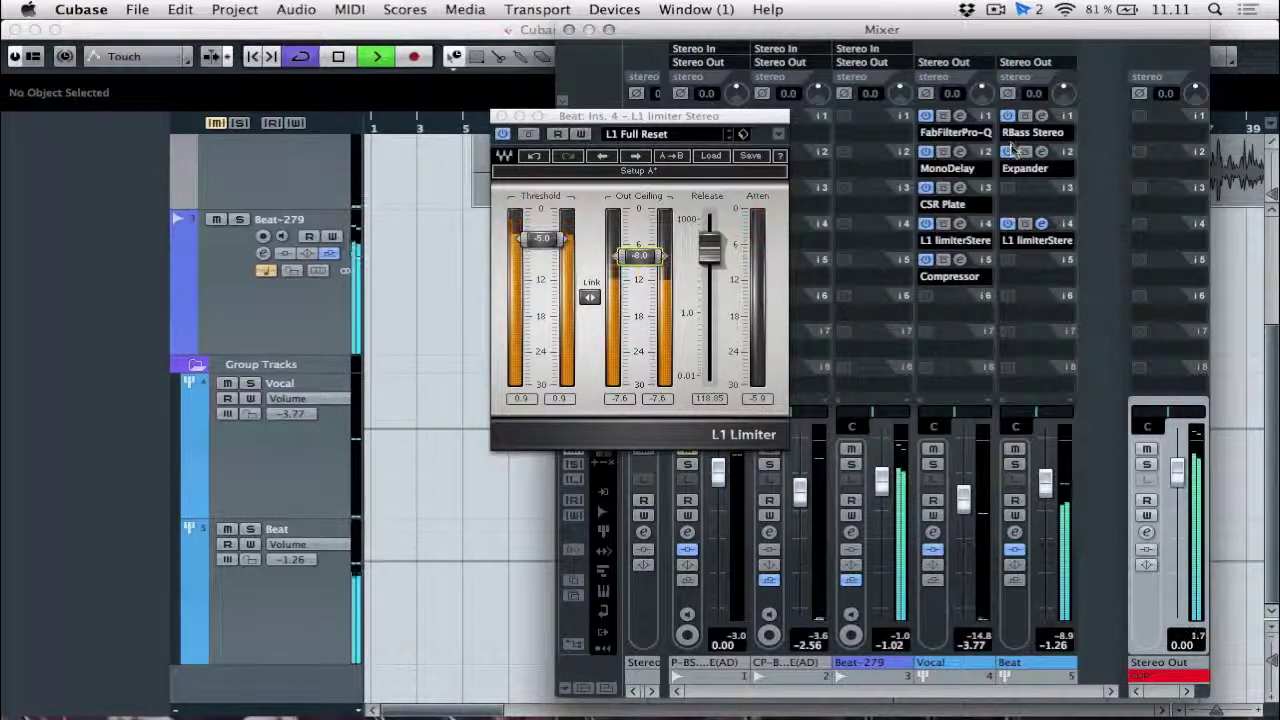
- Set the Beat group's RBass gain to -1.6, lower the Stereo Out fader to -3.94 and close the plug-in windows
{"action": "left_click", "coordinate": [1041, 116]}
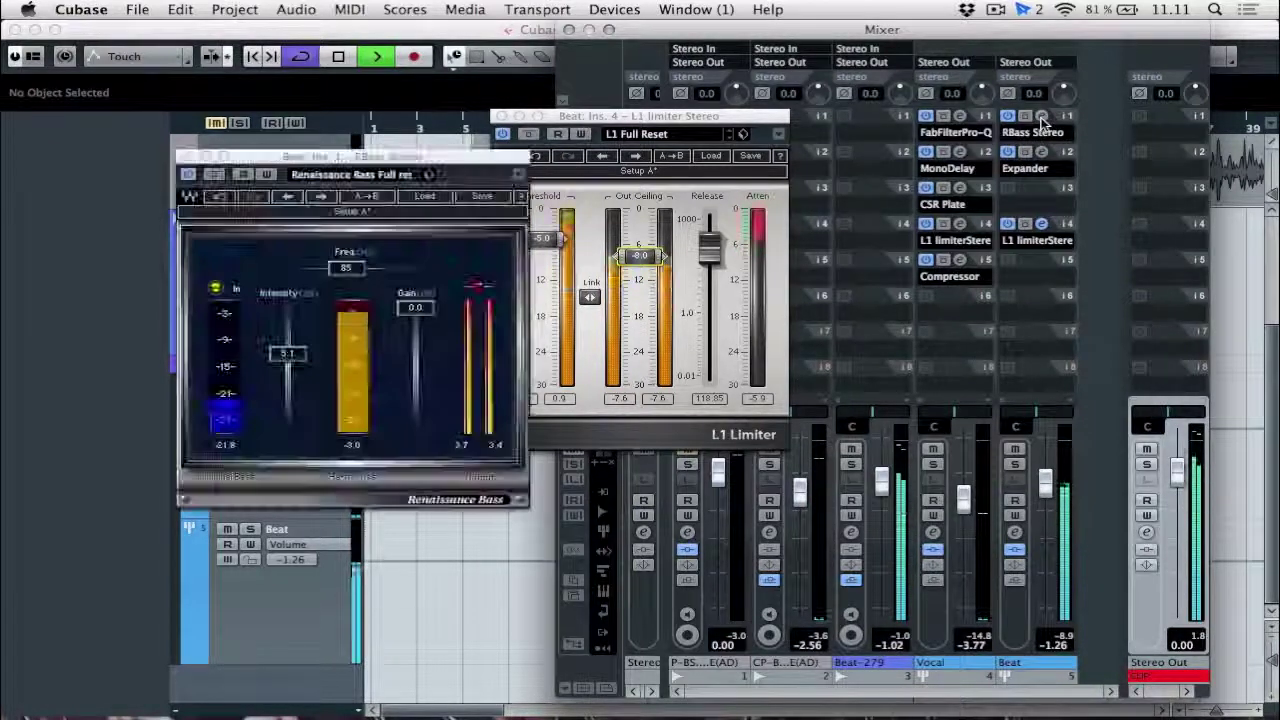
{"action": "mouse_move", "coordinate": [415, 307]}
{"action": "left_mouse_down"}
{"action": "mouse_move", "coordinate": [413, 342]}
{"action": "mouse_move", "coordinate": [413, 324]}
{"action": "left_mouse_up"}
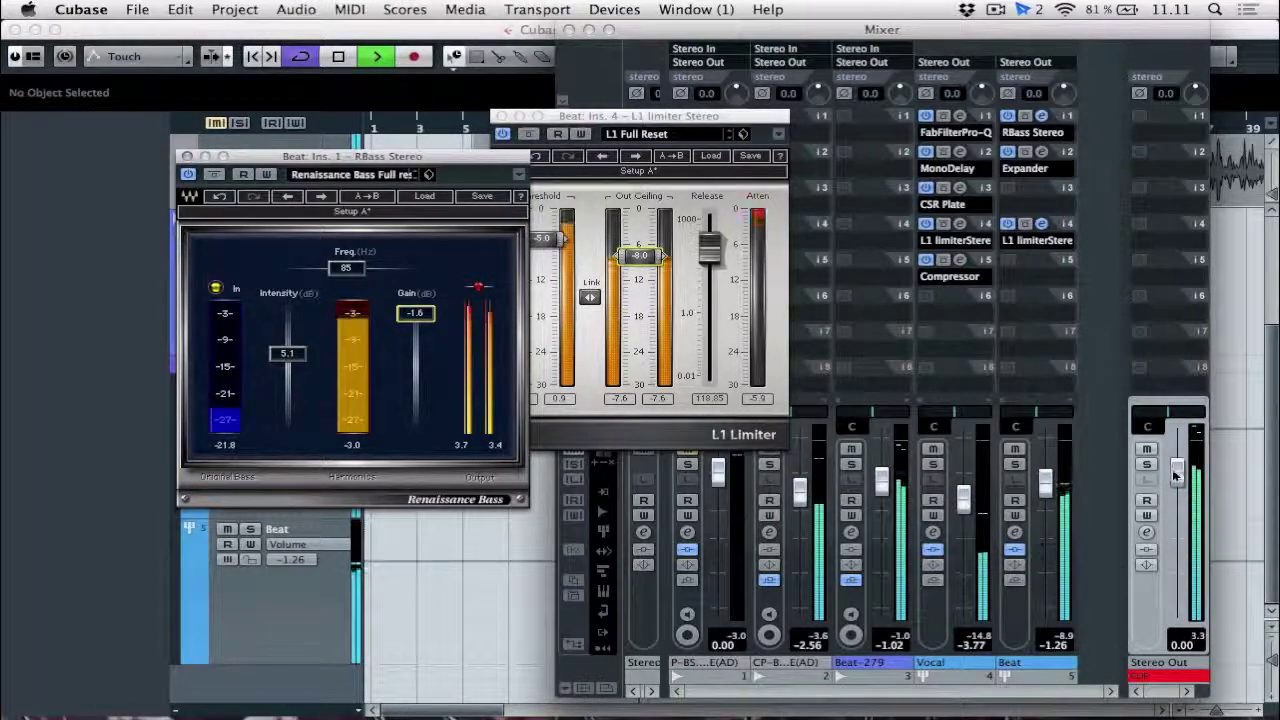
{"action": "left_click_drag", "start_coordinate": [1177, 470], "coordinate": [1176, 512]}
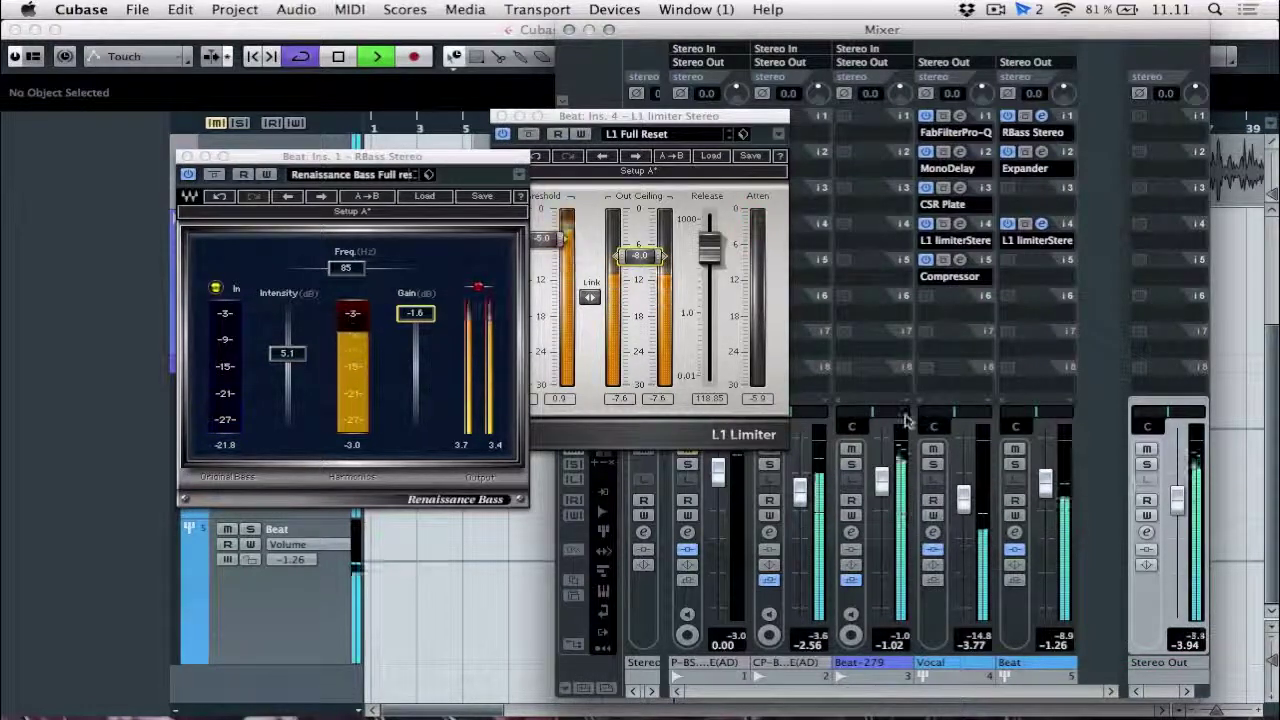
{"action": "left_click", "coordinate": [186, 157]}
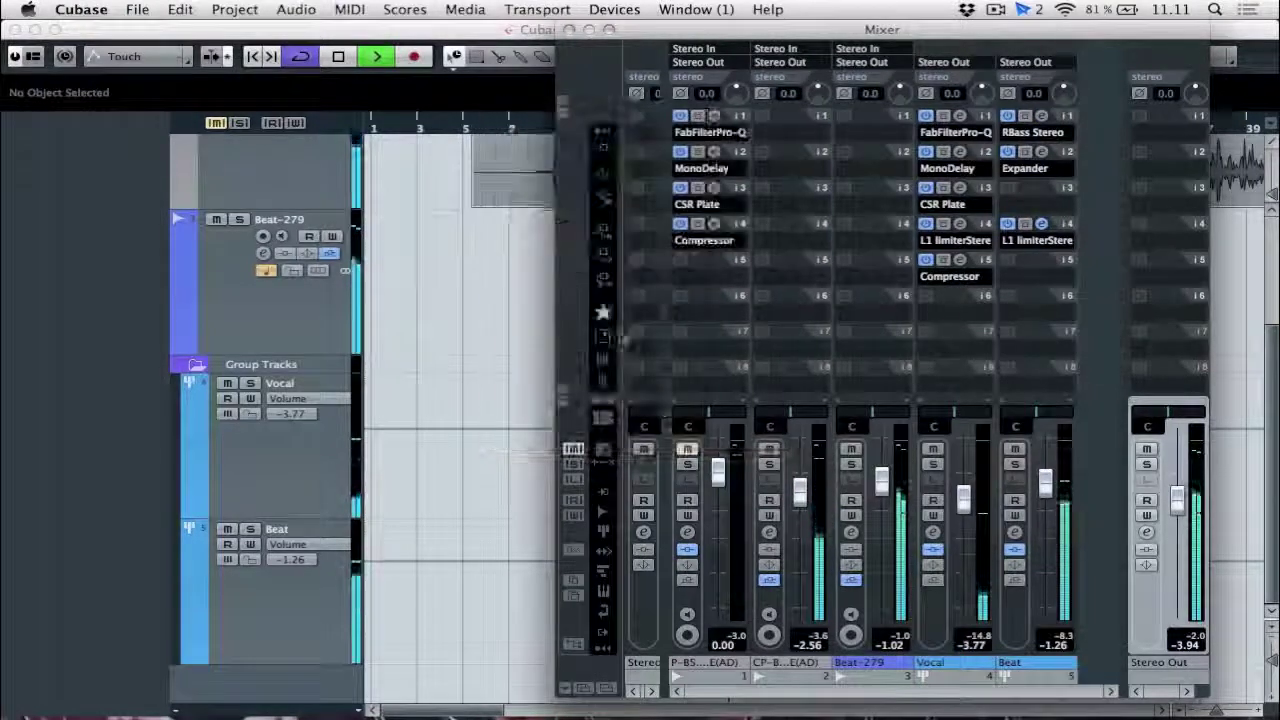
- Raise the acapella copy's fader to -0.12 and the Beat-279 fader to -0.23, resetting the Stereo Out clip indicator
{"action": "left_click", "coordinate": [502, 116]}
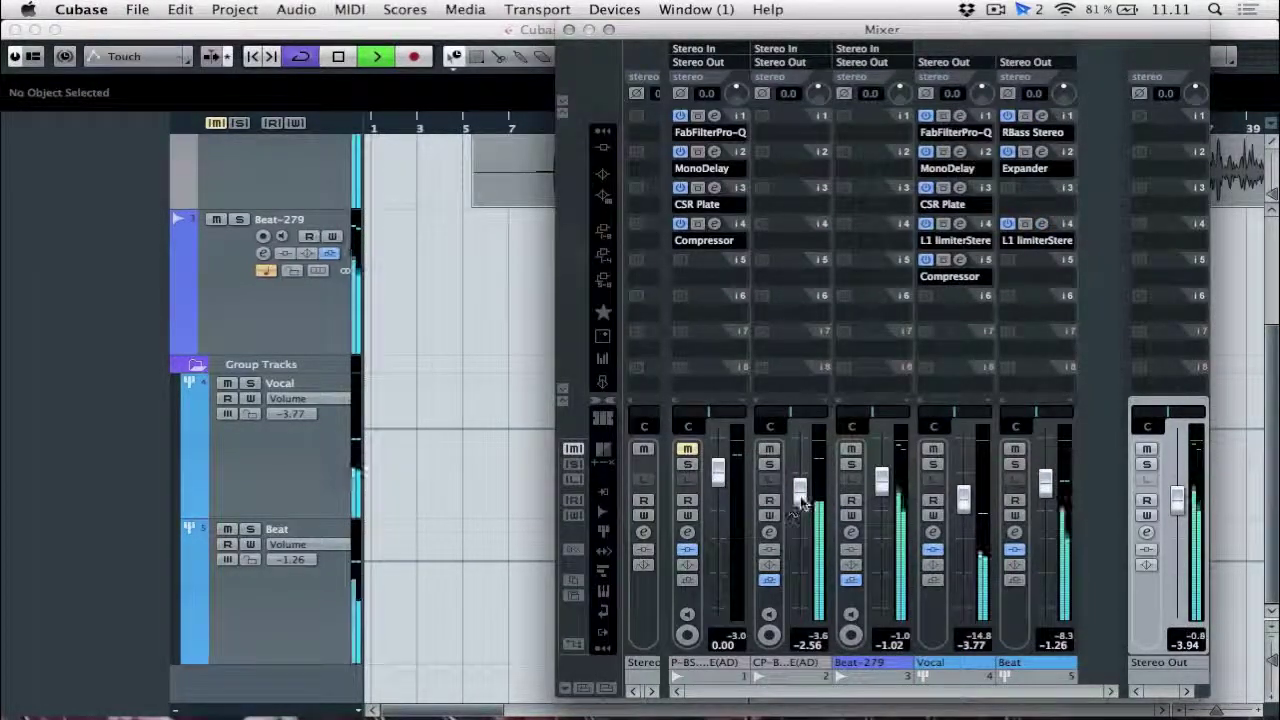
{"action": "left_click_drag", "start_coordinate": [802, 500], "coordinate": [802, 480]}
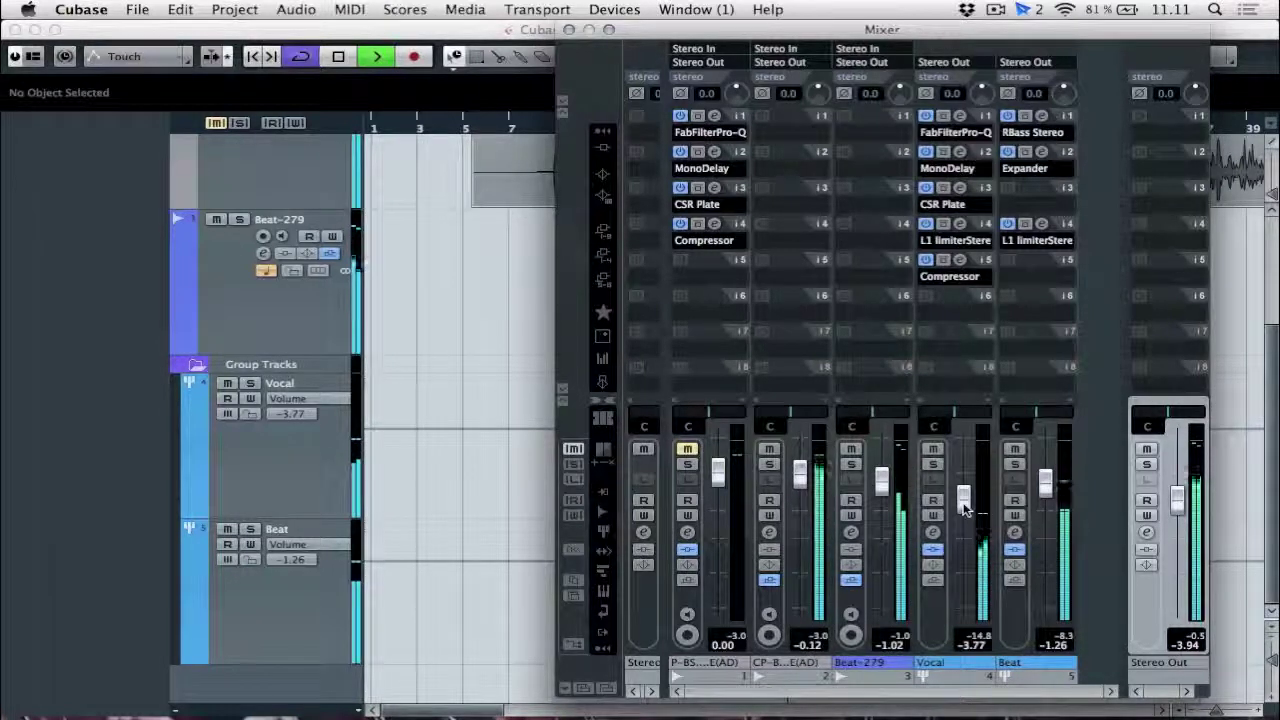
{"action": "left_click_drag", "start_coordinate": [881, 490], "coordinate": [881, 482]}
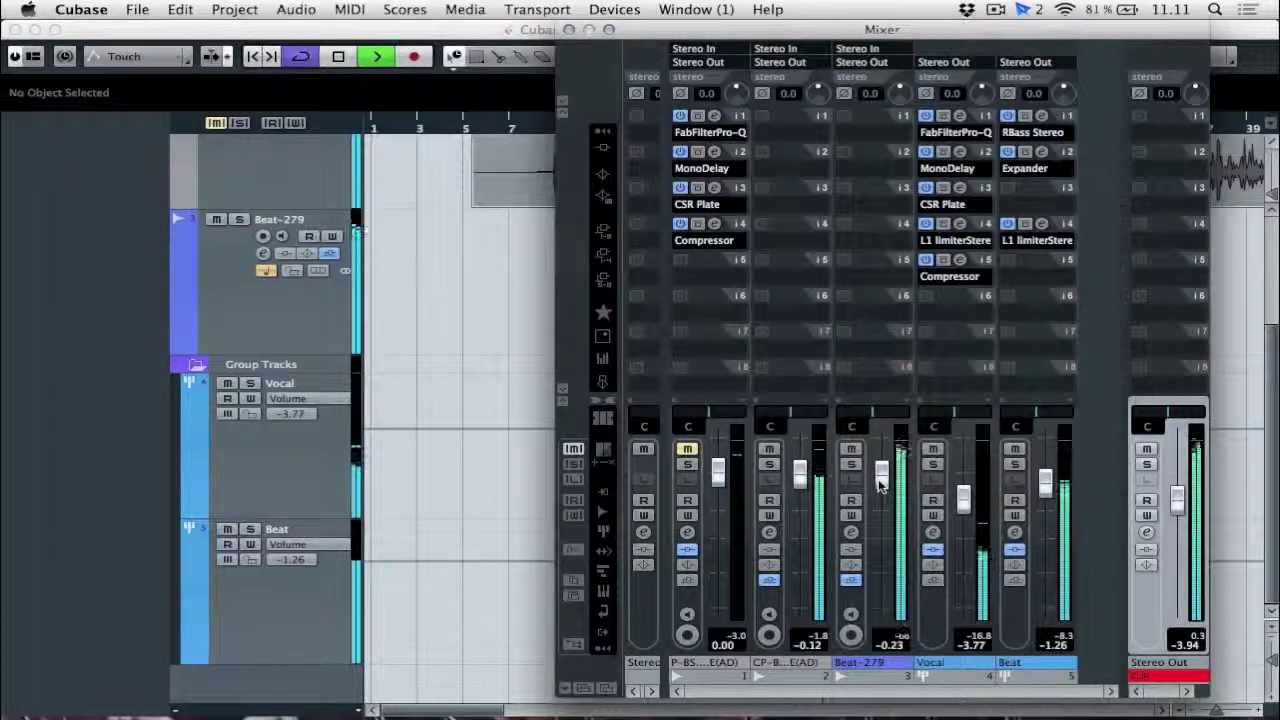
{"action": "left_click", "coordinate": [1147, 678]}
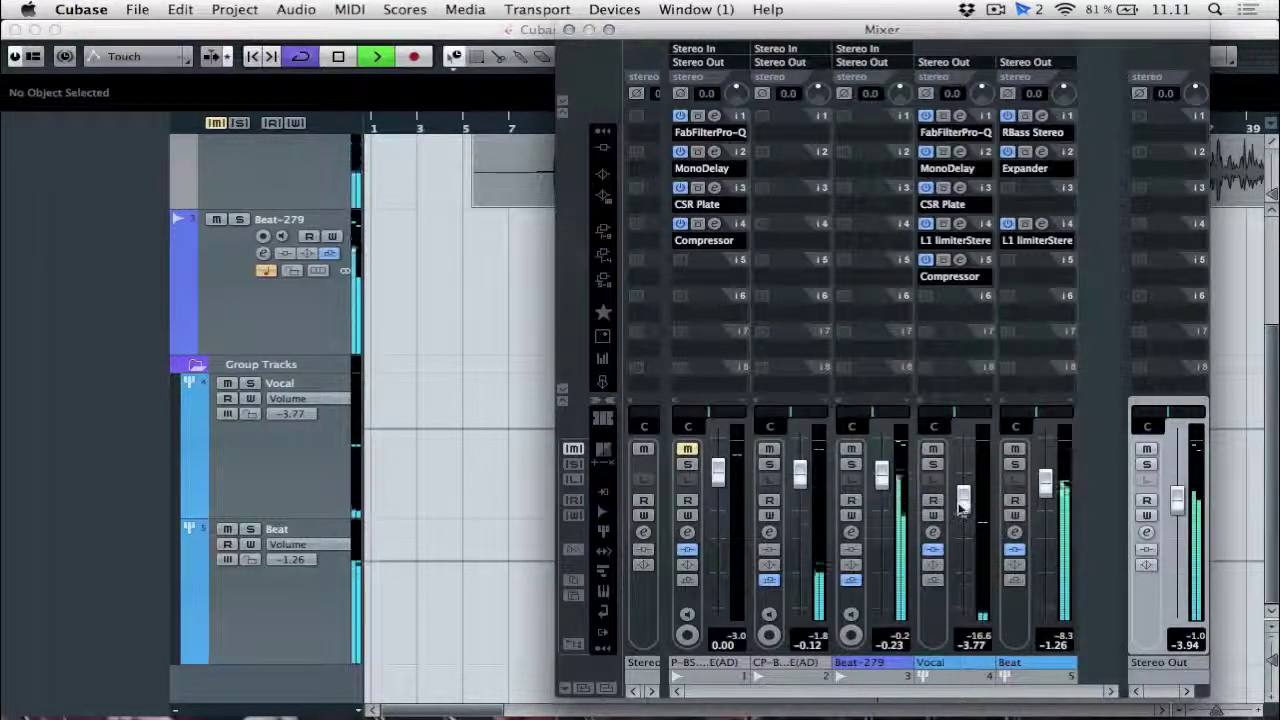
- Raise the Vocal group fader to -0.34 and set the Beat-279 fader to -0.45
{"action": "left_click_drag", "start_coordinate": [961, 498], "coordinate": [960, 485]}
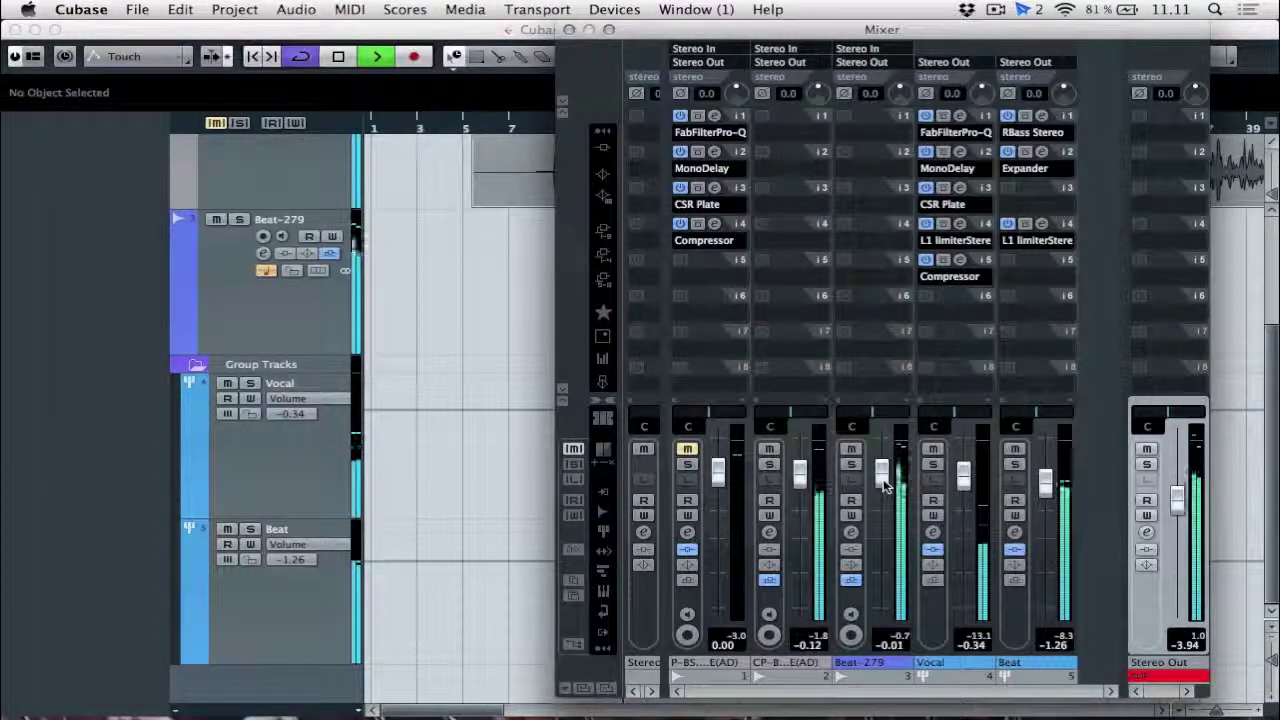
{"action": "left_click_drag", "start_coordinate": [884, 488], "coordinate": [884, 491]}
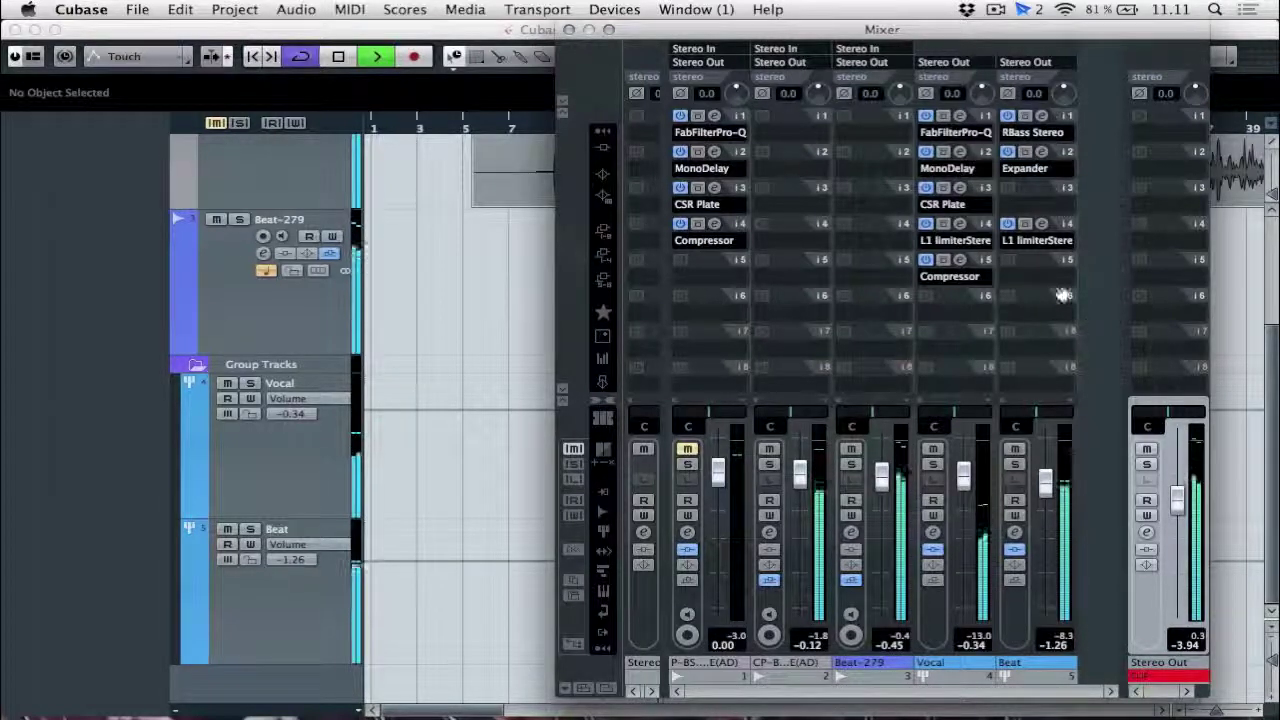
- Insert FabFilter Pro-Q in the Beat group's third slot and add a bell boost of about 9.4 dB at 1706 Hz
{"action": "left_click", "coordinate": [1015, 203]}
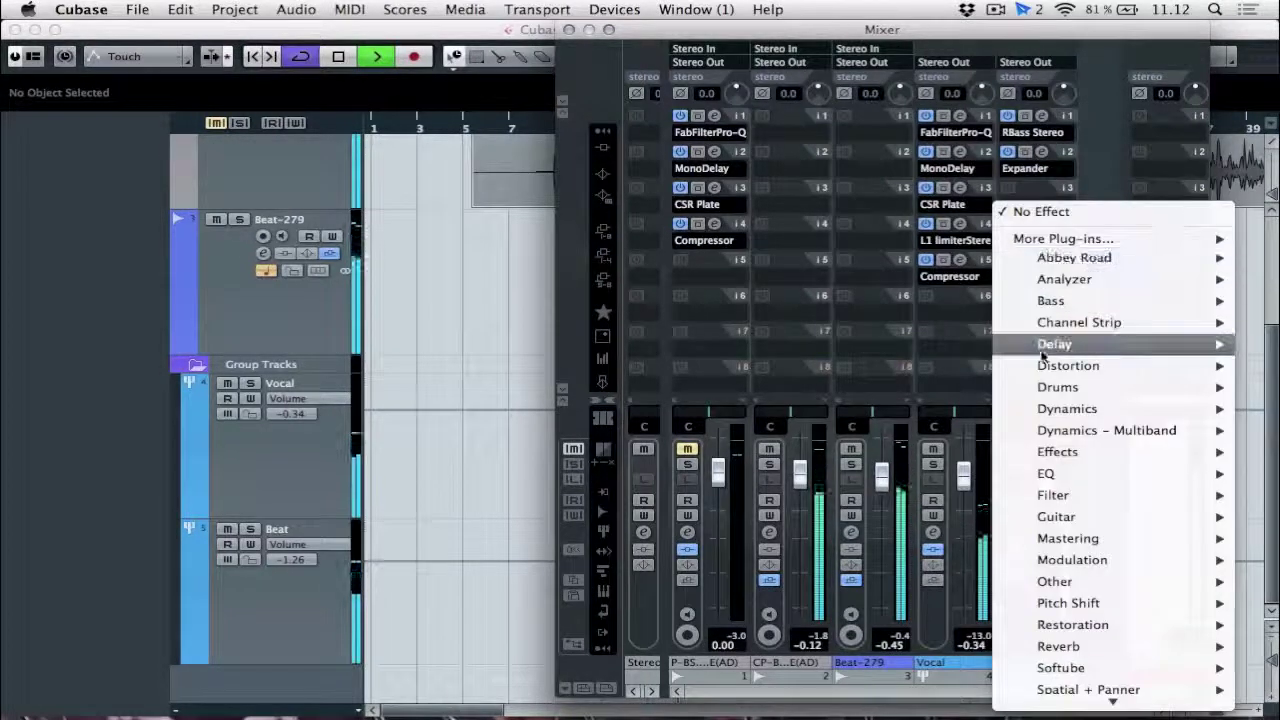
{"action": "mouse_move", "coordinate": [1033, 476]}
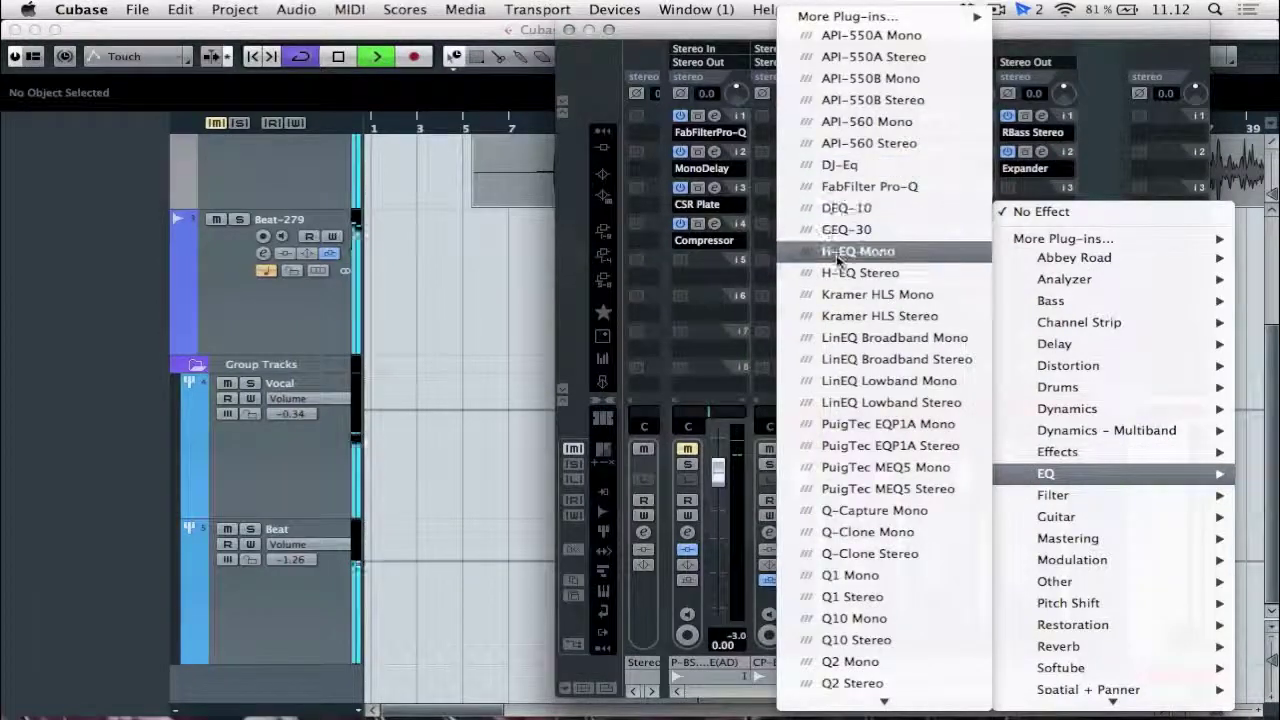
{"action": "left_click", "coordinate": [840, 188]}
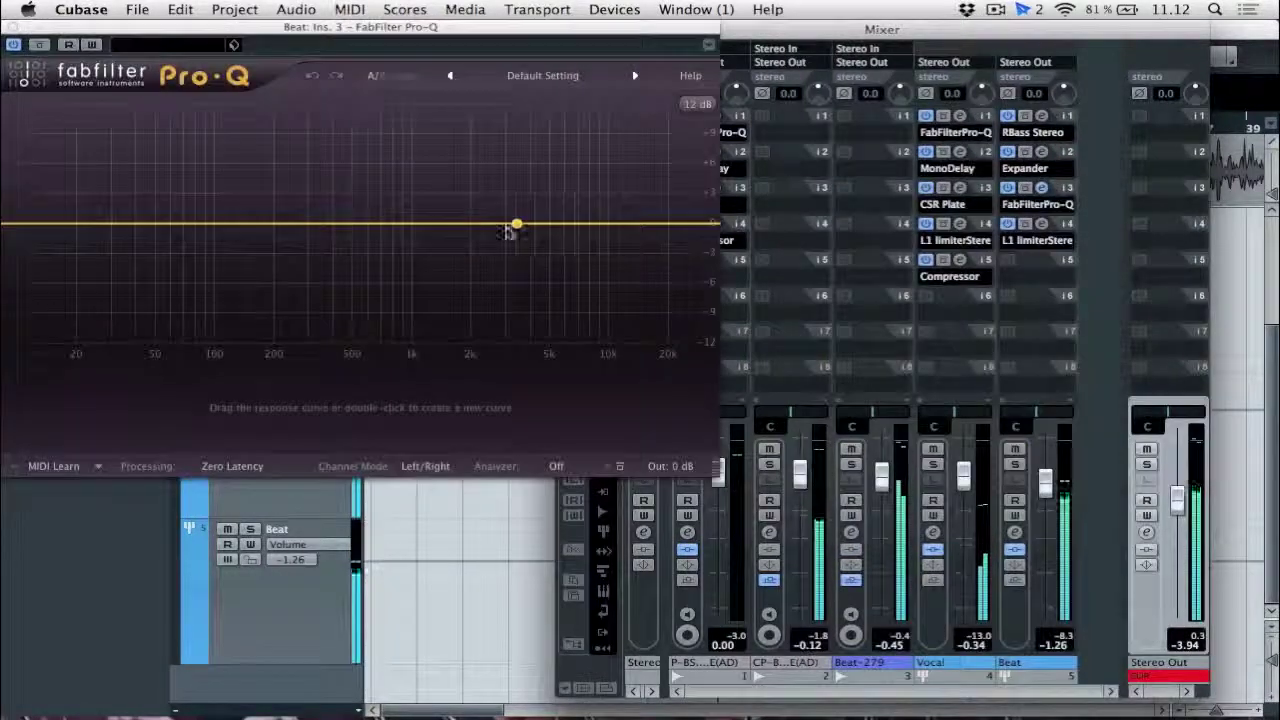
{"action": "left_click_drag", "start_coordinate": [482, 227], "coordinate": [488, 165]}
{"action": "left_click_drag", "start_coordinate": [490, 81], "coordinate": [487, 76]}
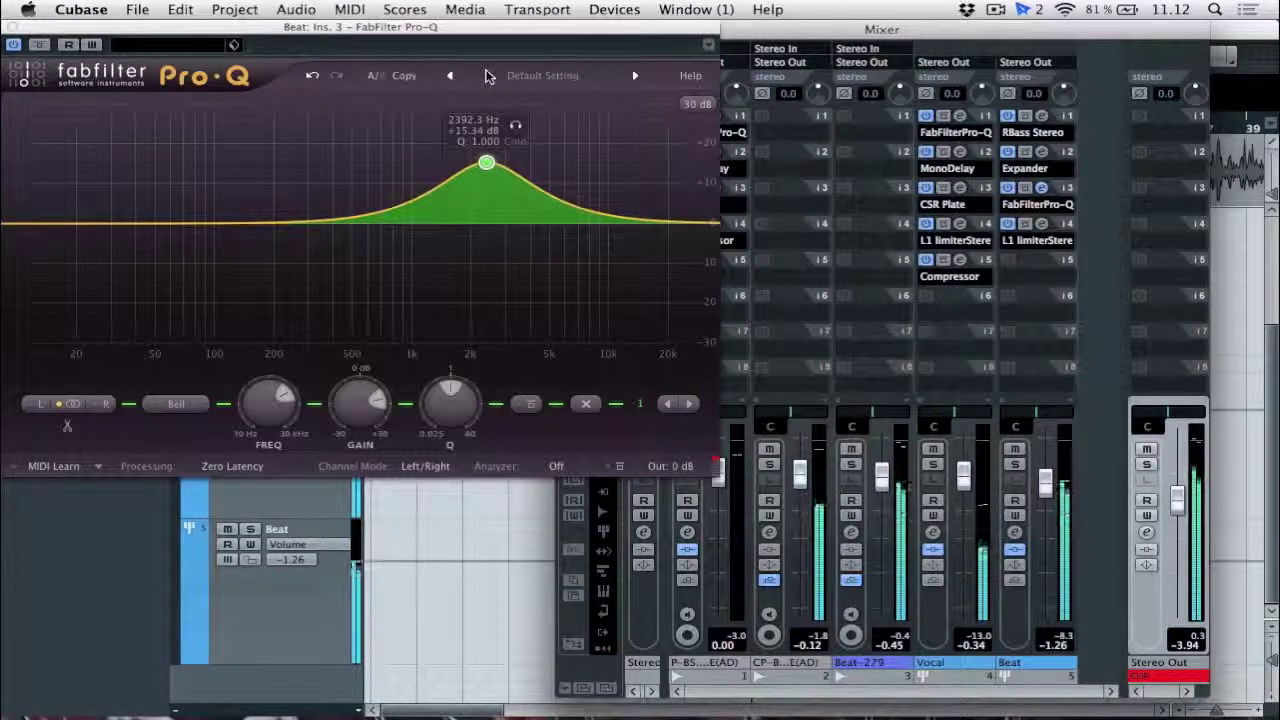
{"action": "left_click_drag", "start_coordinate": [487, 168], "coordinate": [459, 192]}
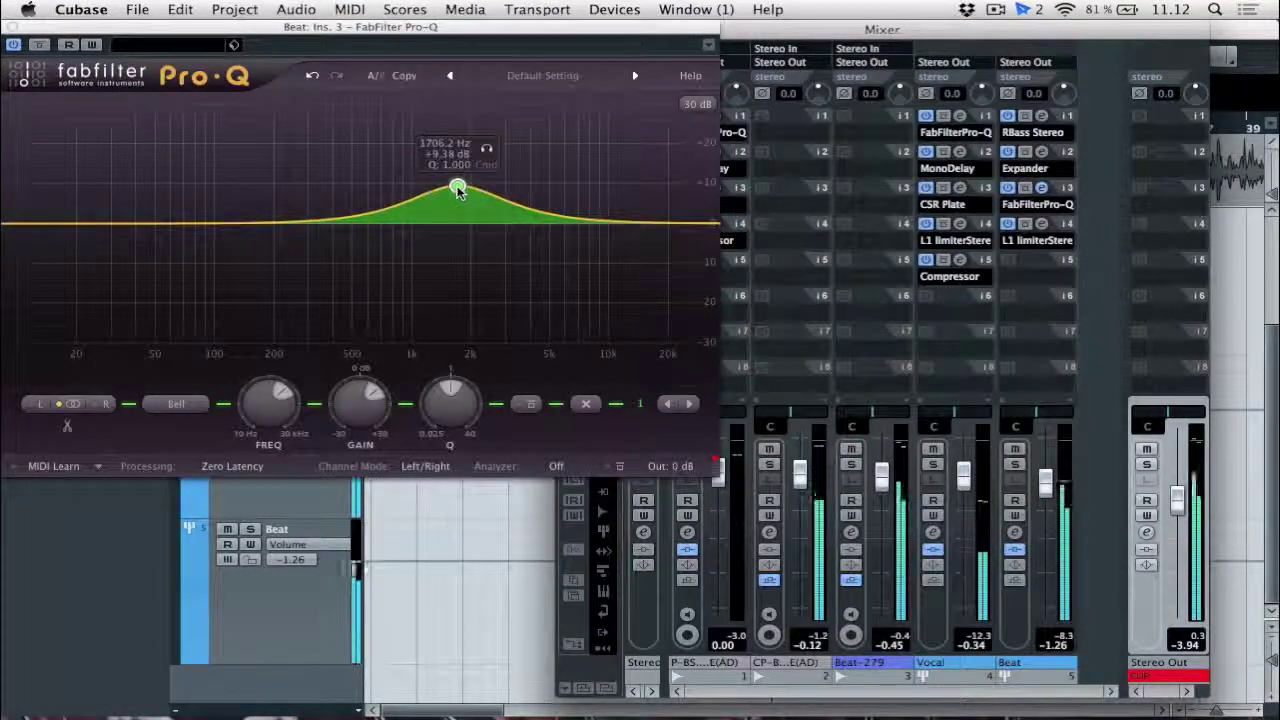
- Add a Pro-Q cut of about -30 dB below 20 Hz and a gentle bell boost of about 3 dB near 150 Hz
{"action": "left_click_drag", "start_coordinate": [251, 226], "coordinate": [17, 340]}
{"action": "left_click_drag", "start_coordinate": [194, 189], "coordinate": [231, 218]}
{"action": "left_click_drag", "start_coordinate": [230, 214], "coordinate": [251, 212]}
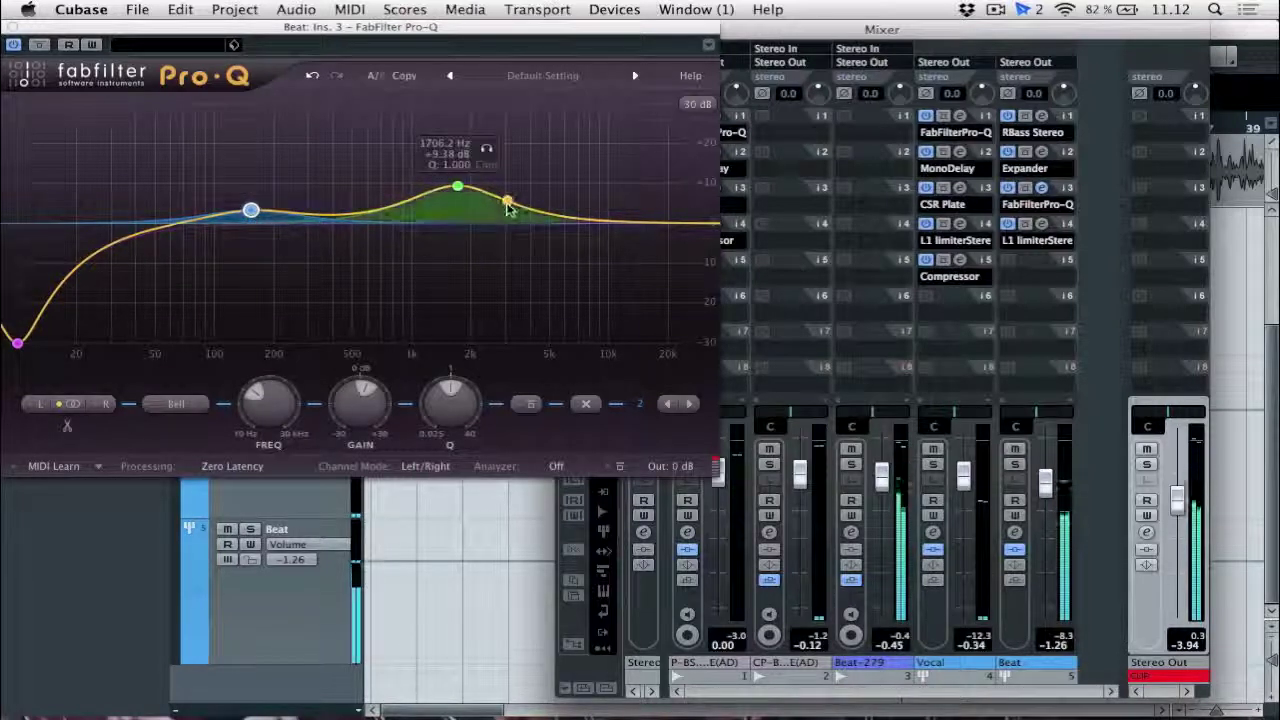
- Move Pro-Q's higher bell boost to about 4648 Hz at +10.29 dB, close the plug-in and reset the Stereo Out clip indicator
{"action": "left_click", "coordinate": [1165, 679]}
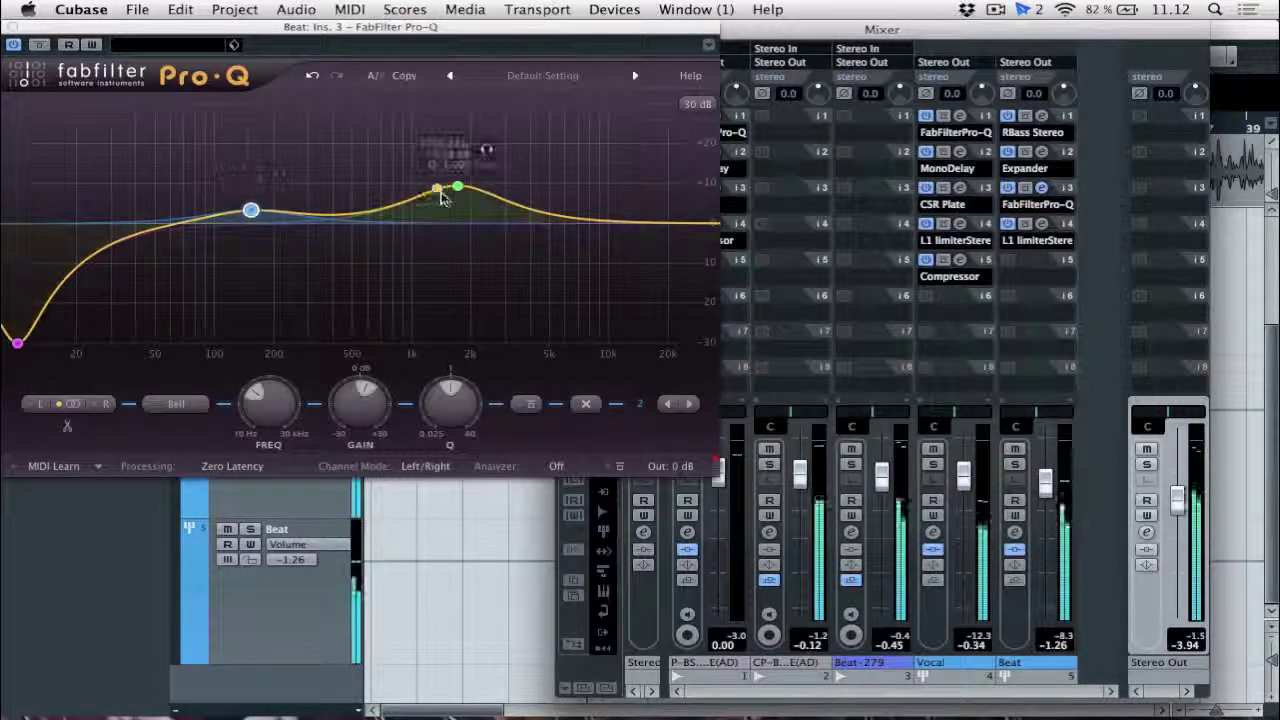
{"action": "left_click_drag", "start_coordinate": [457, 187], "coordinate": [543, 184]}
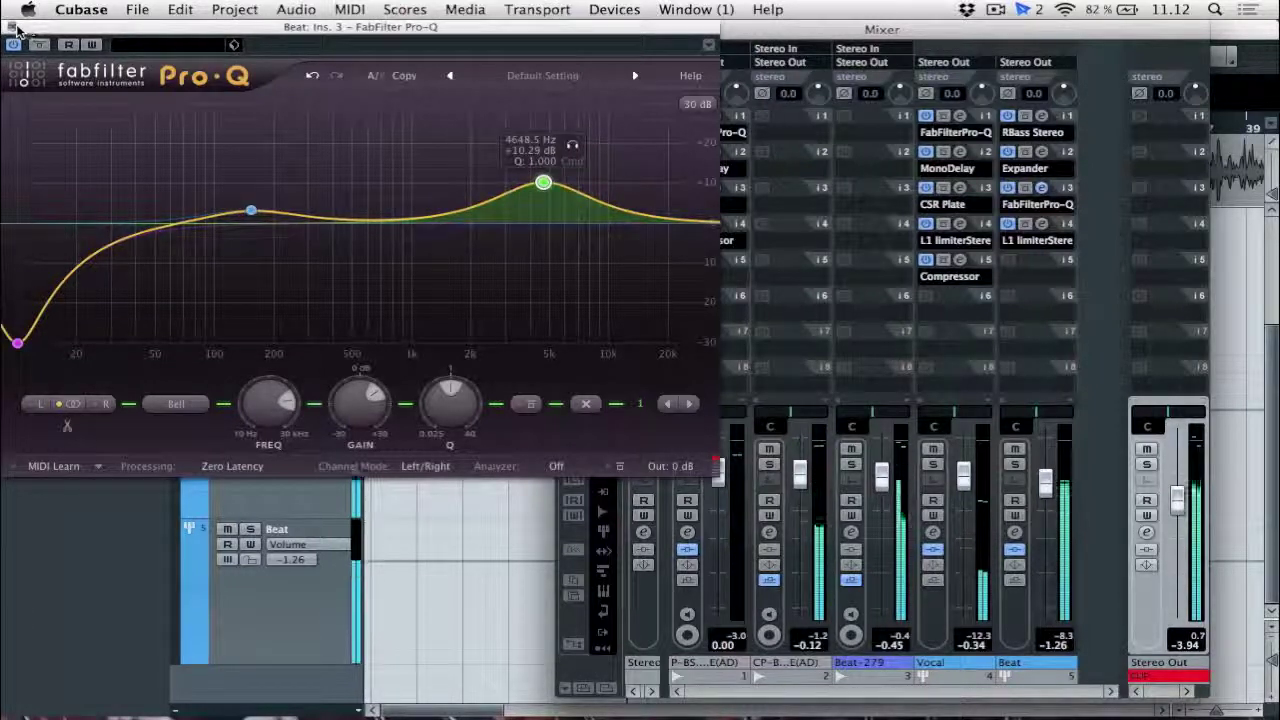
{"action": "left_click", "coordinate": [13, 28]}
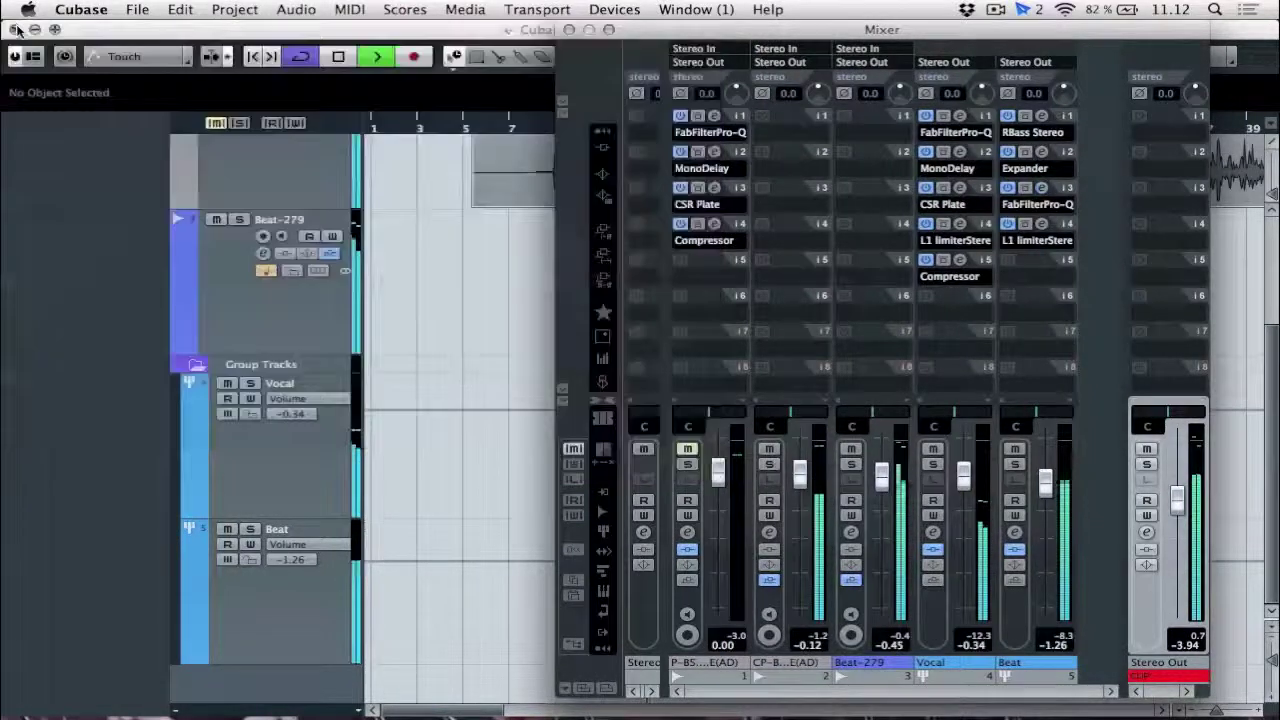
{"action": "left_click", "coordinate": [1155, 685]}
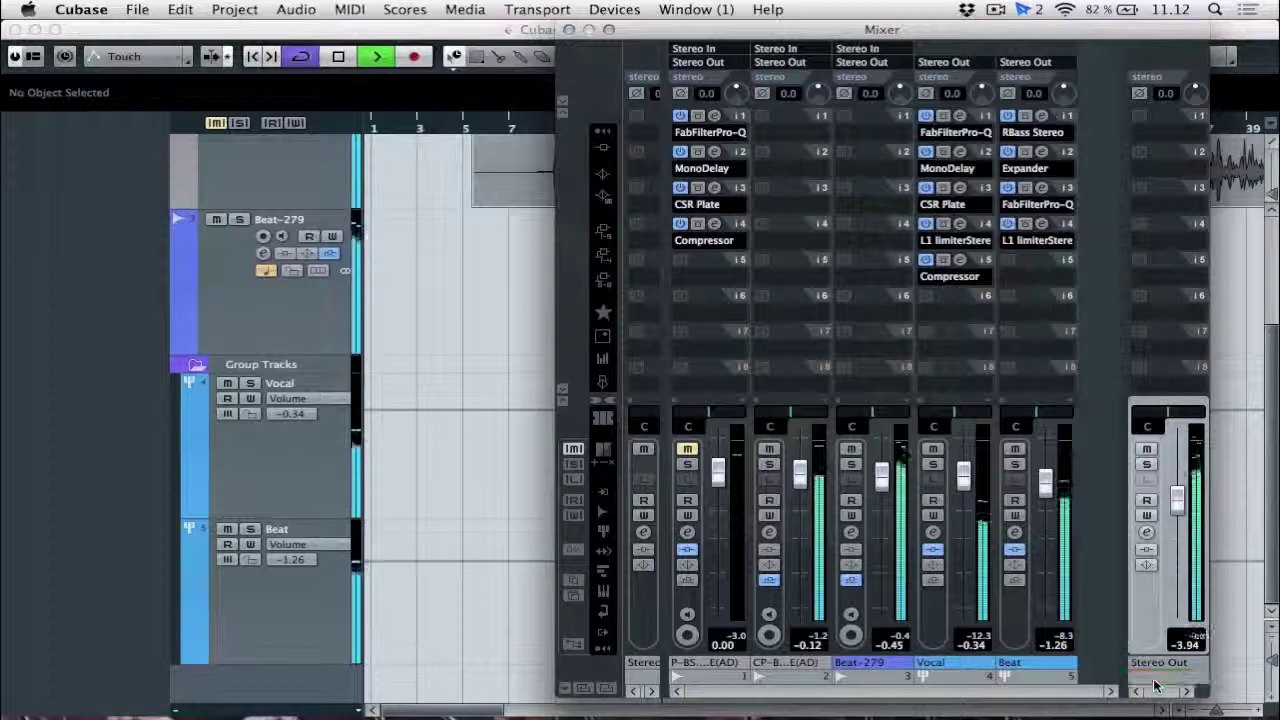
- Stop playback, close the Mixer and collapse the Group Tracks folder
{"action": "key", "text": "space"}
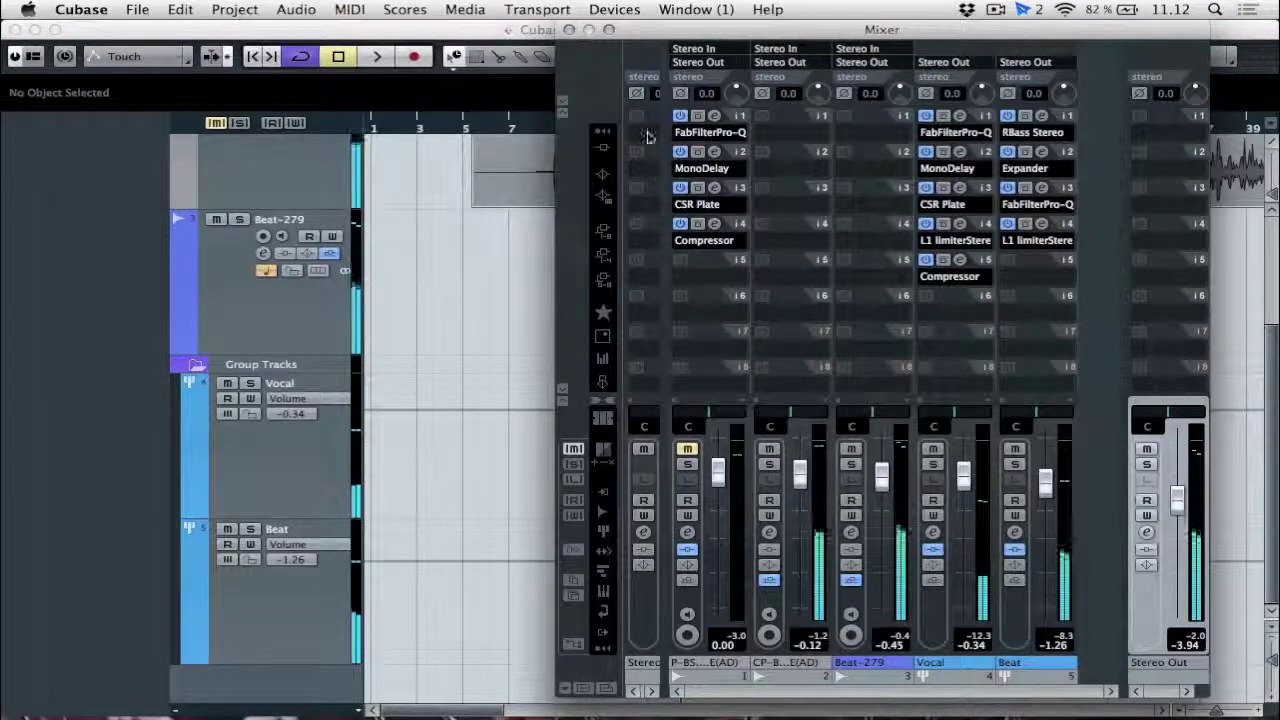
{"action": "left_click", "coordinate": [567, 30]}
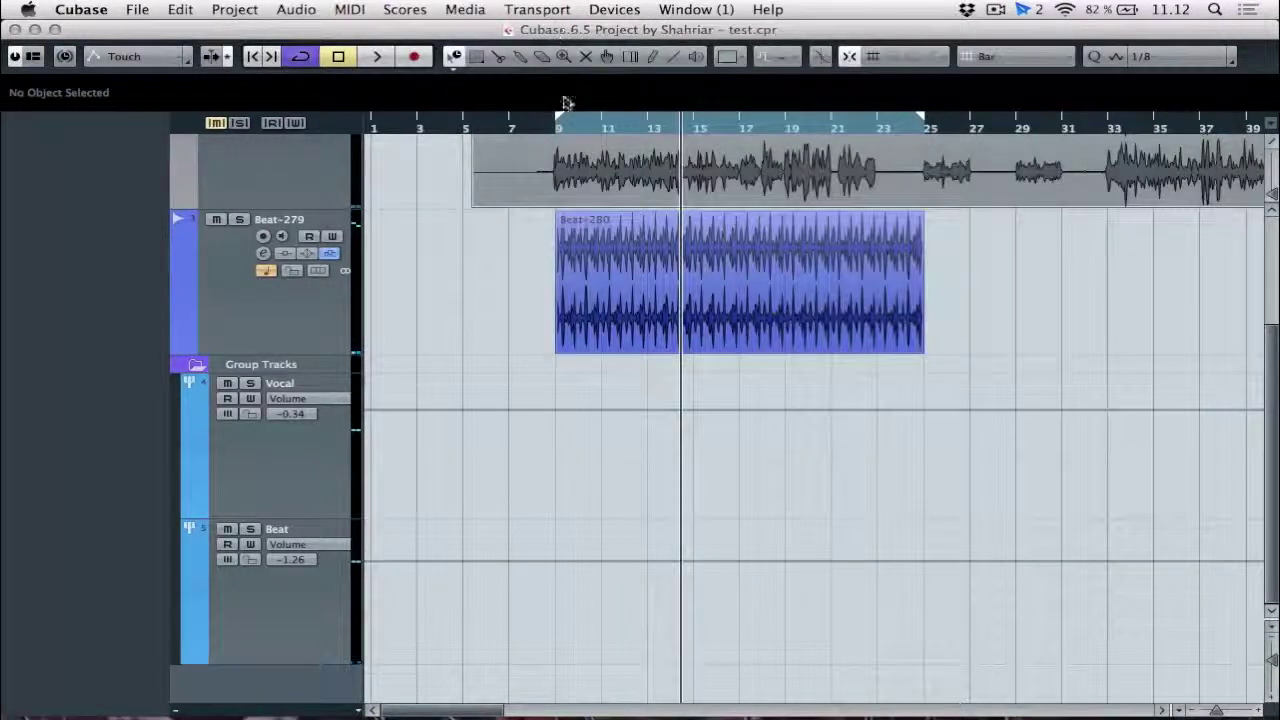
{"action": "left_click", "coordinate": [196, 364]}
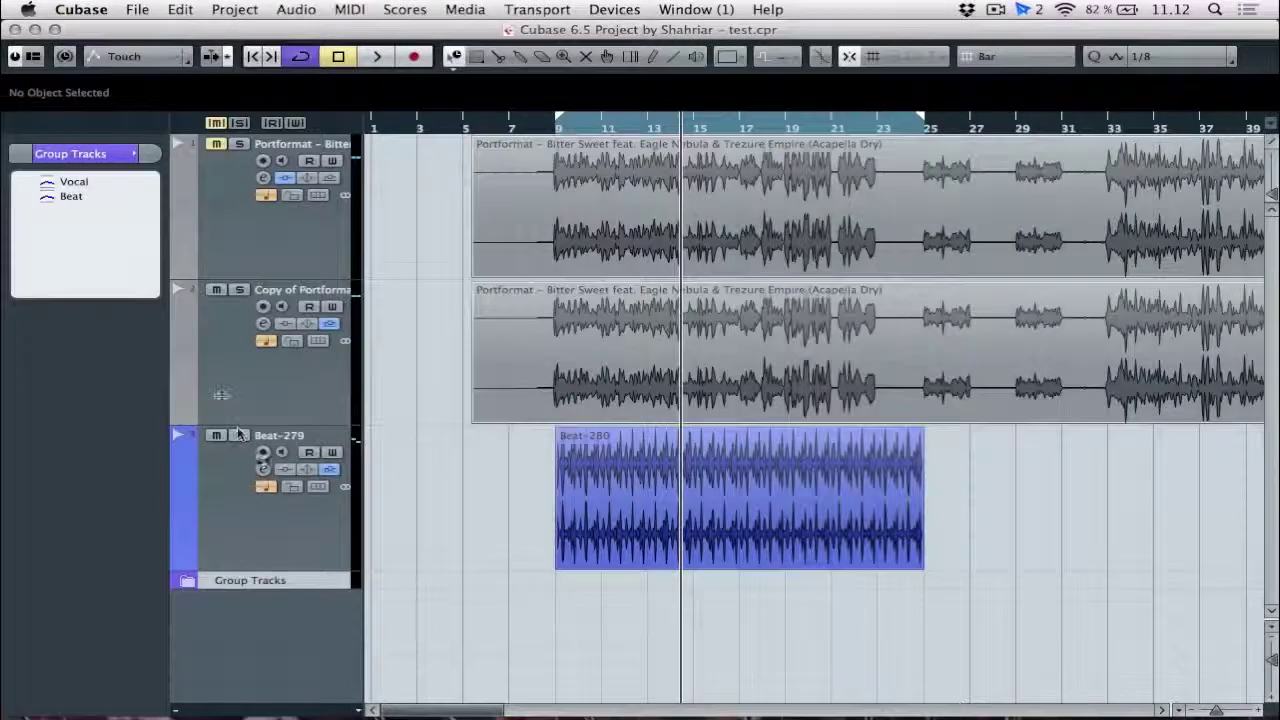
- Mute the acapella copy, unmute the original acapella track and listen to it with the beat from bar 9
{"action": "left_click", "coordinate": [211, 290]}
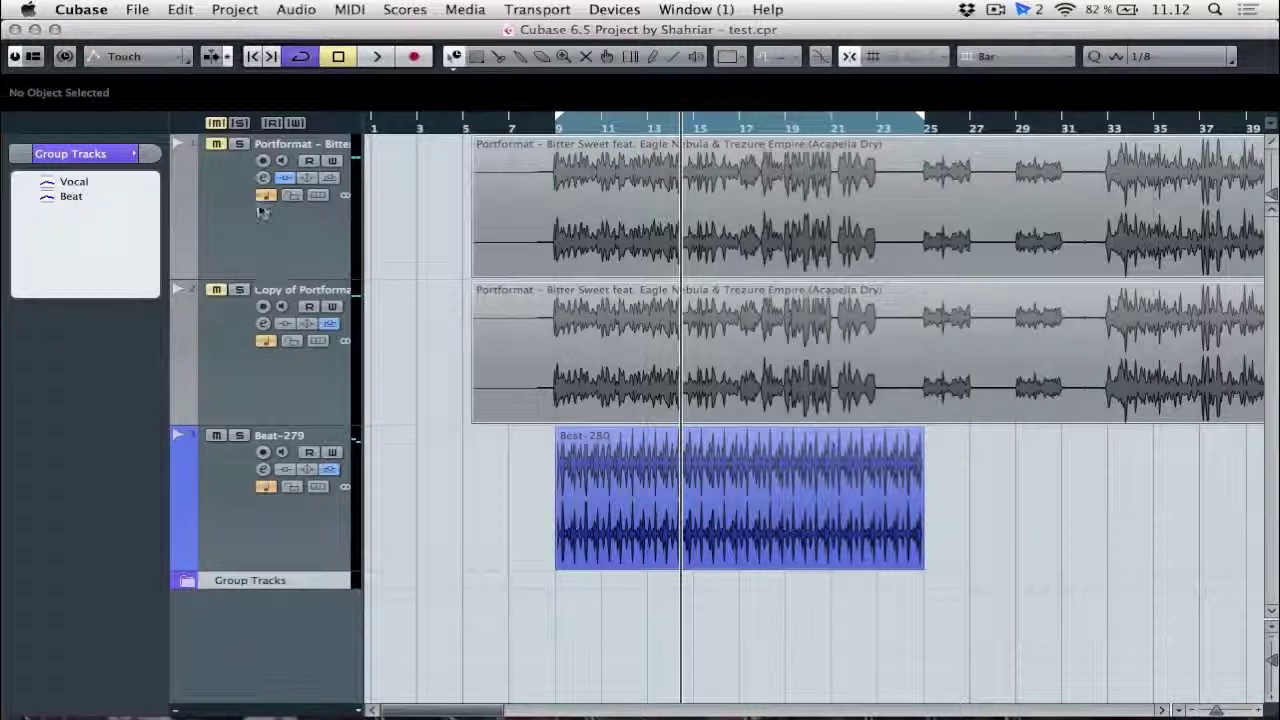
{"action": "left_click", "coordinate": [227, 295]}
{"action": "left_click", "coordinate": [216, 147]}
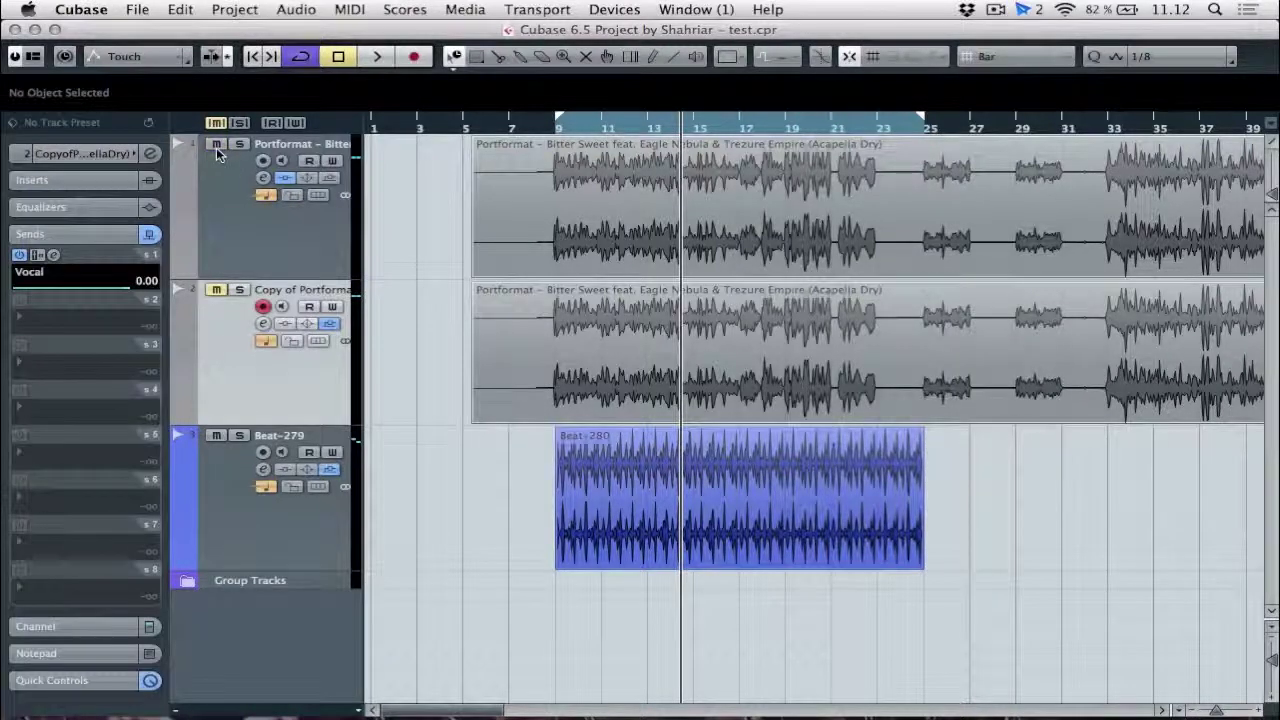
{"action": "left_click", "coordinate": [216, 176]}
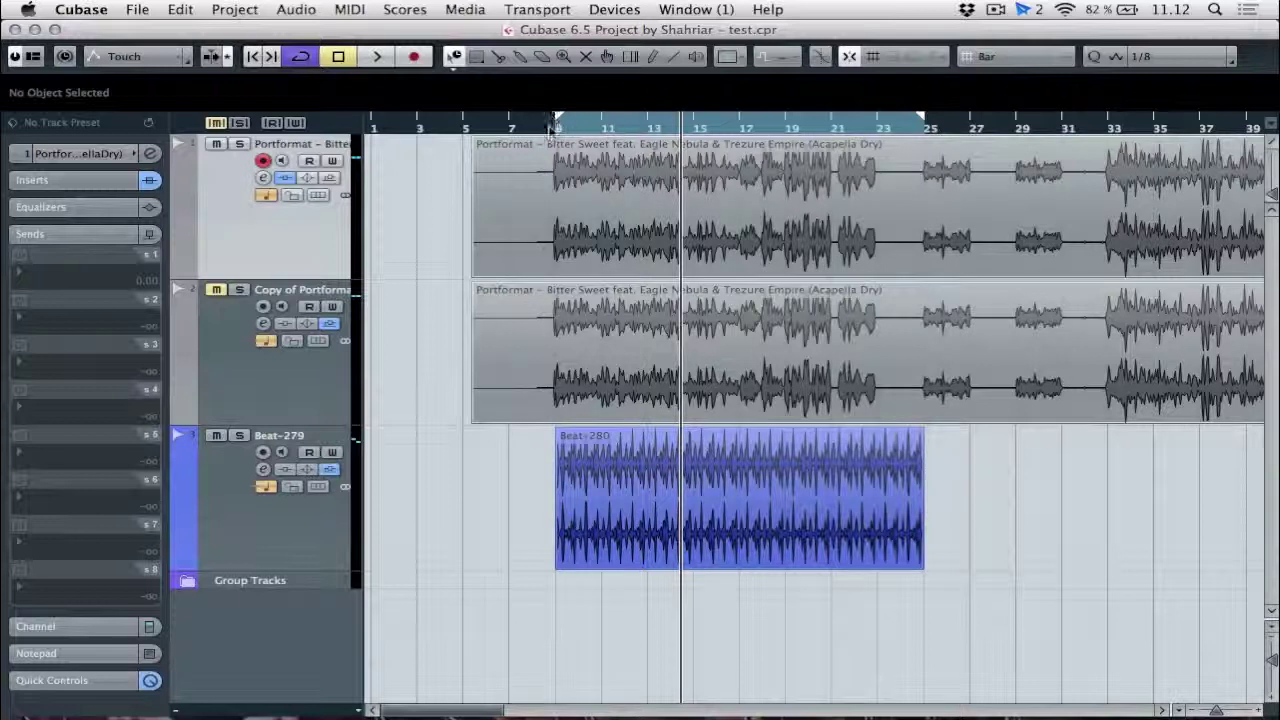
{"action": "left_click", "coordinate": [551, 124]}
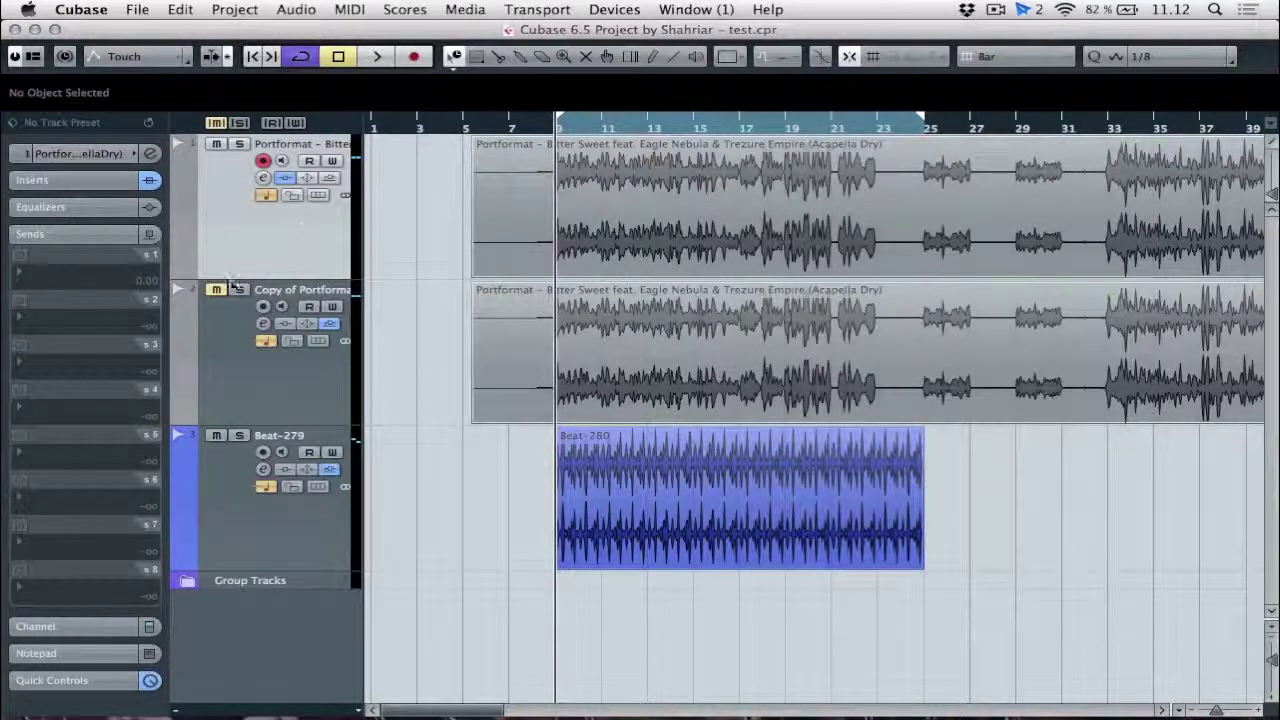
{"action": "key", "text": "space"}
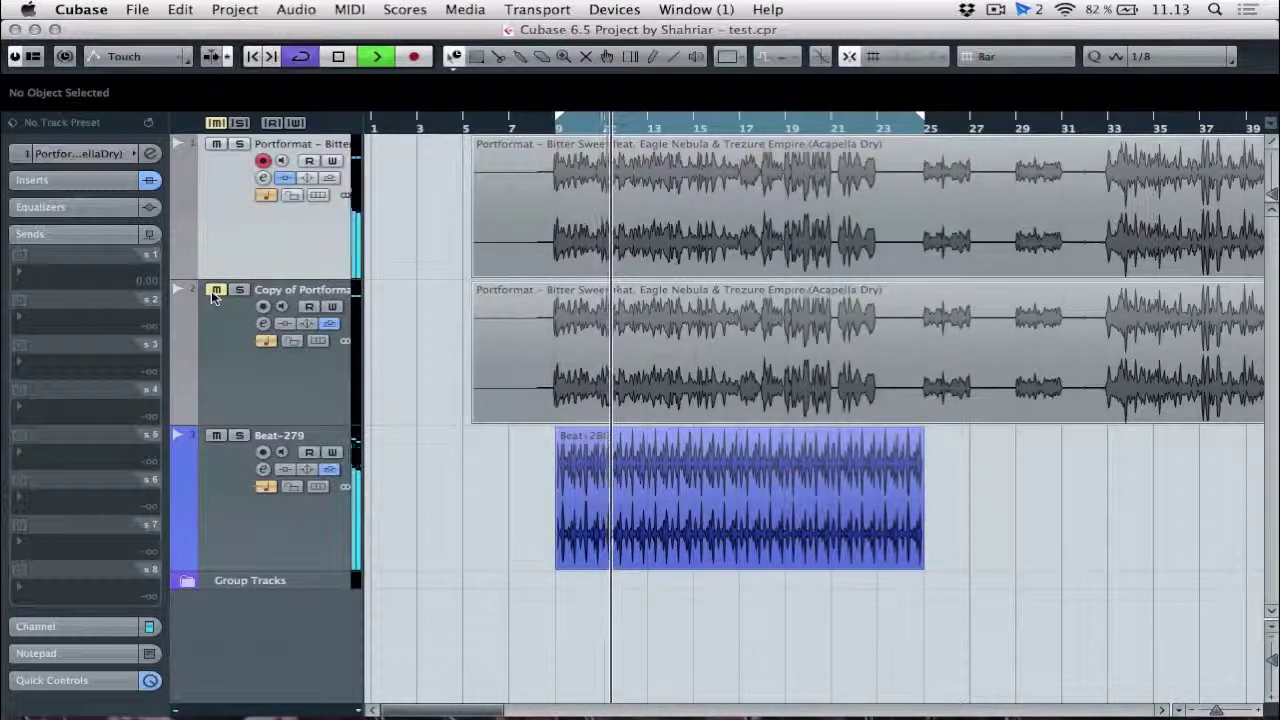
{"action": "key", "text": "space"}
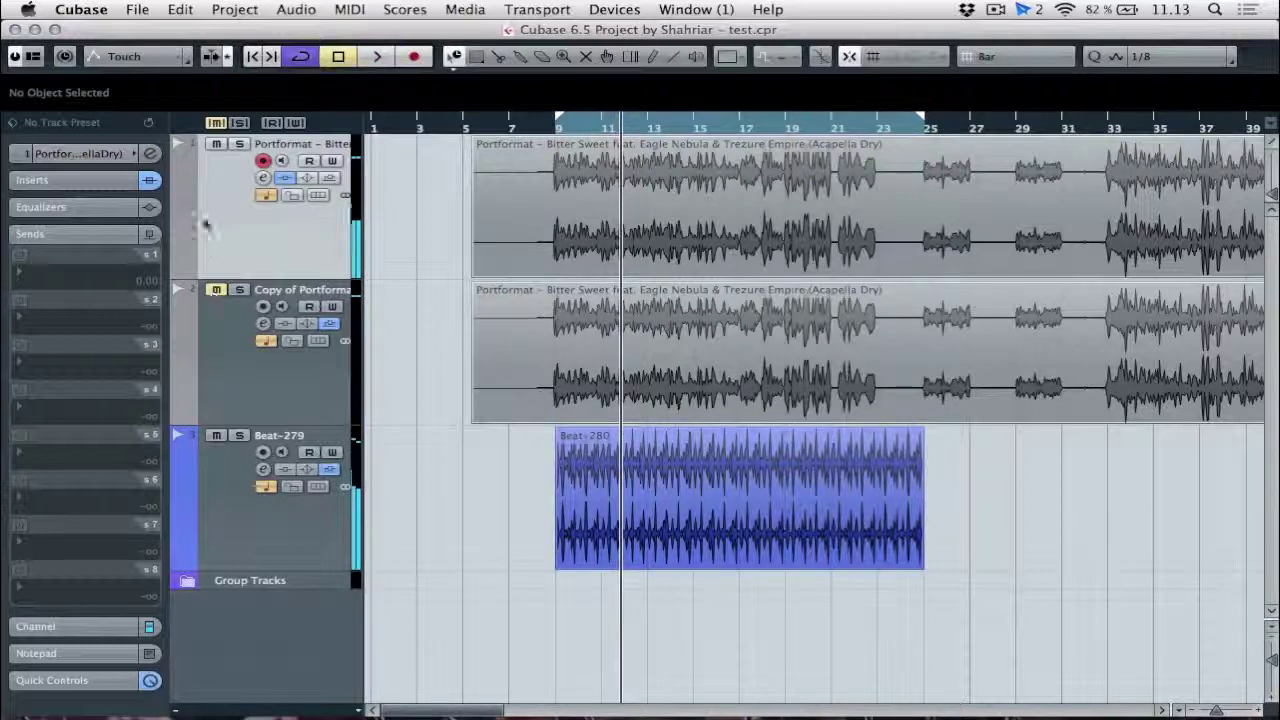
- Mute the original acapella track, unmute its copy and listen to the copy with the beat for comparison
{"action": "left_click", "coordinate": [216, 144]}
{"action": "left_click", "coordinate": [217, 290]}
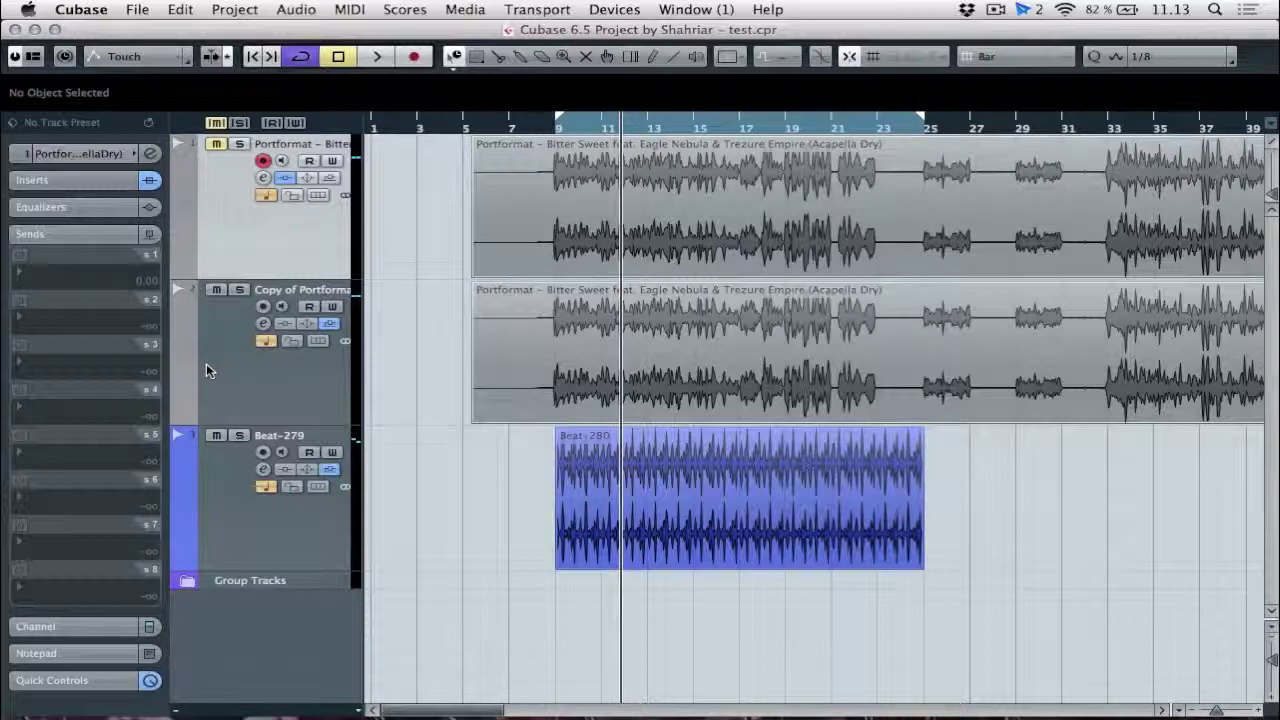
{"action": "key", "text": "space"}
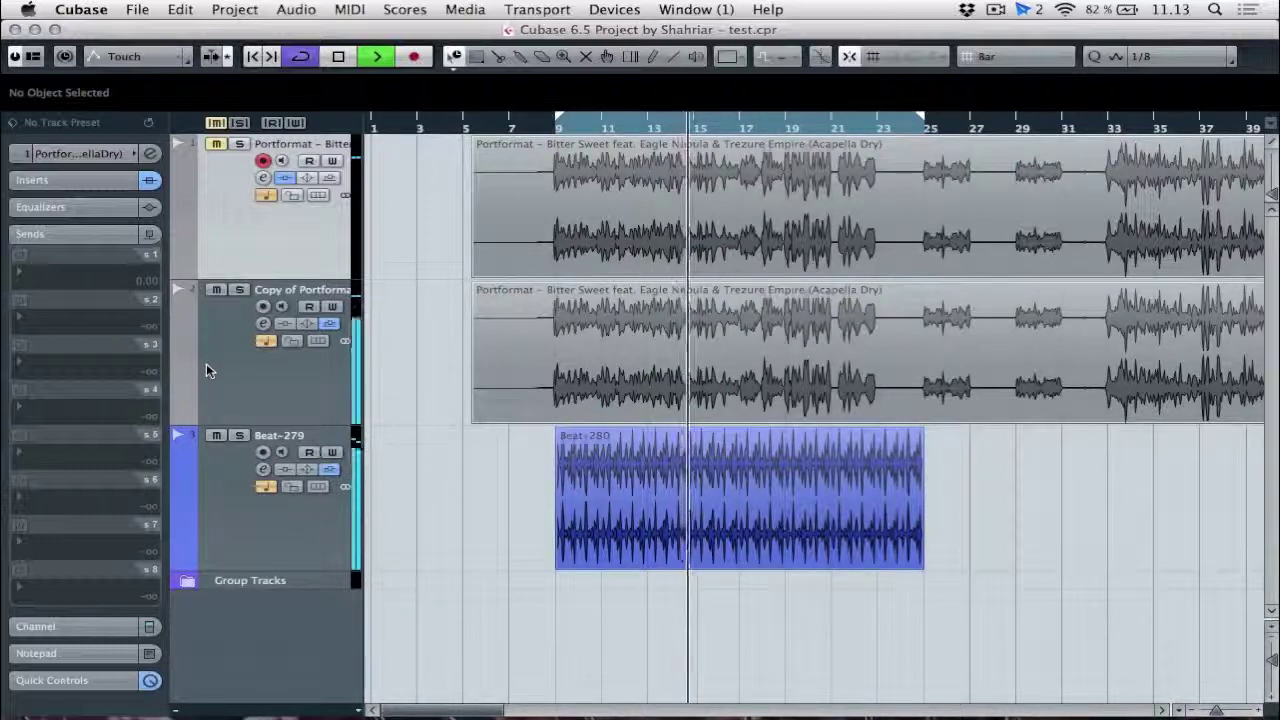
{"action": "key", "text": "space"}
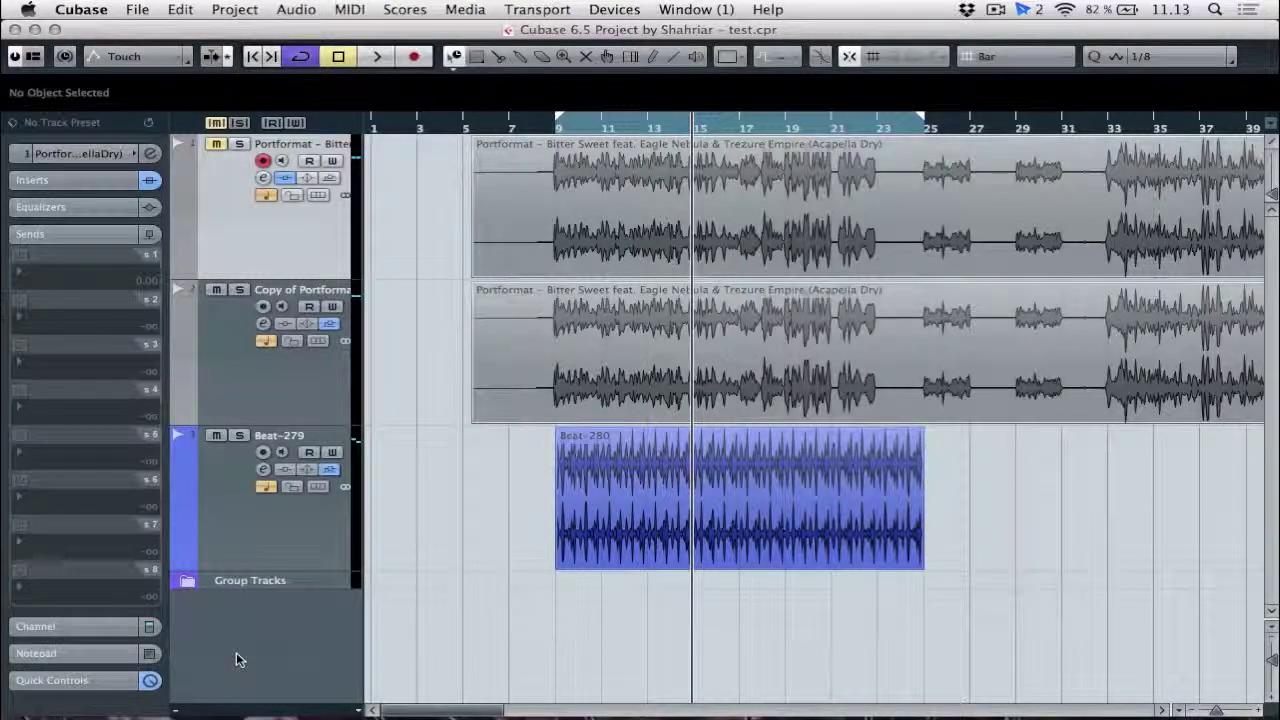
- Examine how the acapella and Beat-279 waveforms line up around bar 15, both in close-up and in the wider arrangement
{"action": "key", "text": "h"}
{"action": "key", "text": "h"}
{"action": "key", "text": "h"}
{"action": "key", "text": "h"}
{"action": "key", "text": "h"}
{"action": "key", "text": "h"}
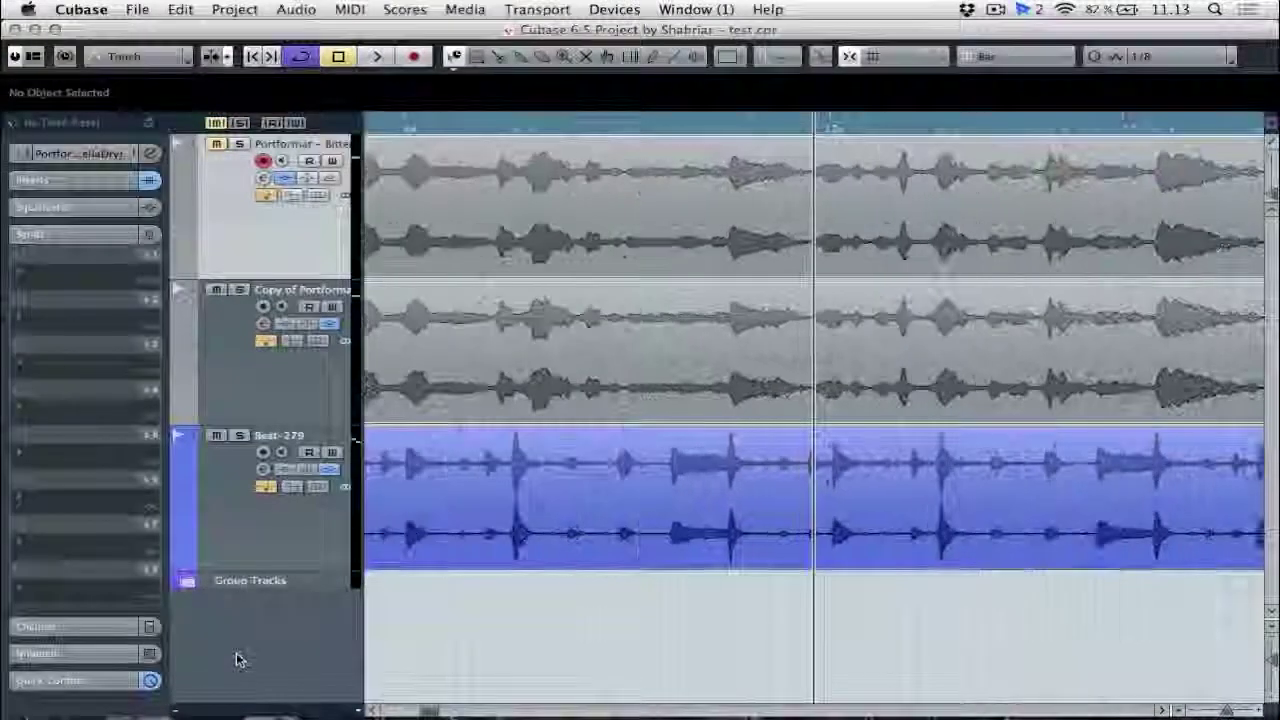
{"action": "key", "text": "h"}
{"action": "key", "text": "h"}
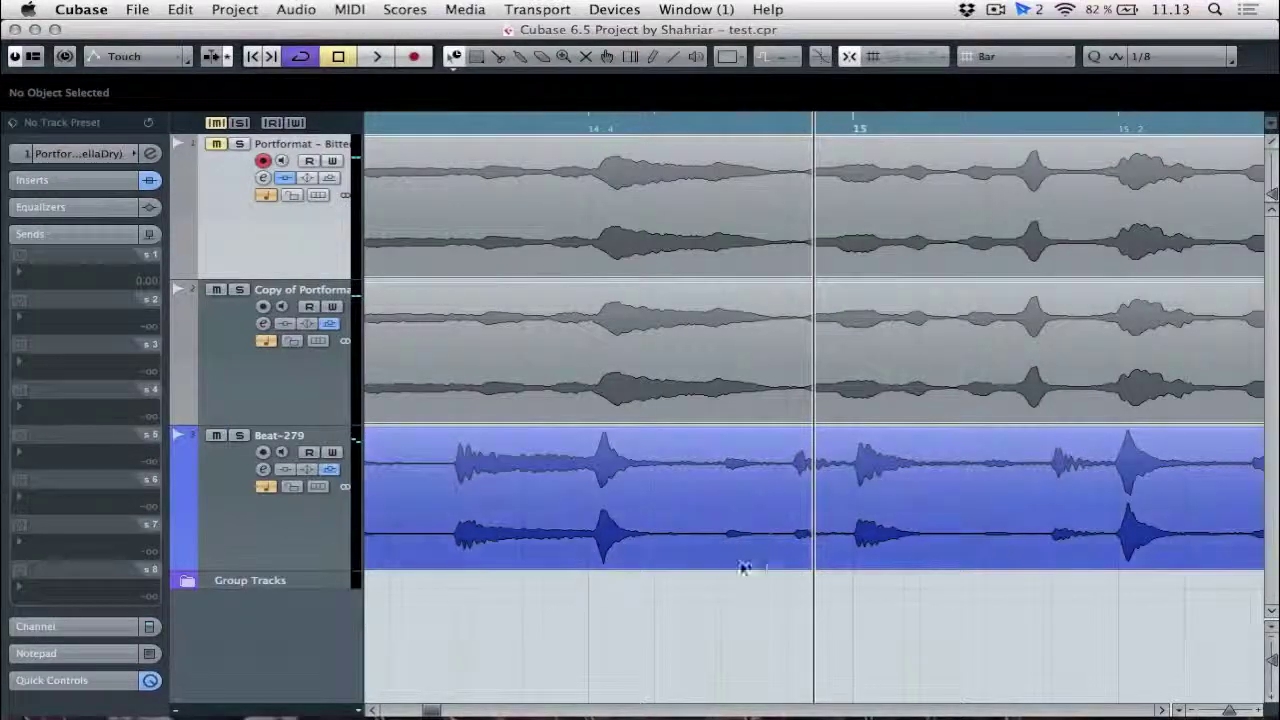
{"action": "key", "text": "g"}
{"action": "key", "text": "g"}
{"action": "key", "text": "g"}
{"action": "key", "text": "g"}
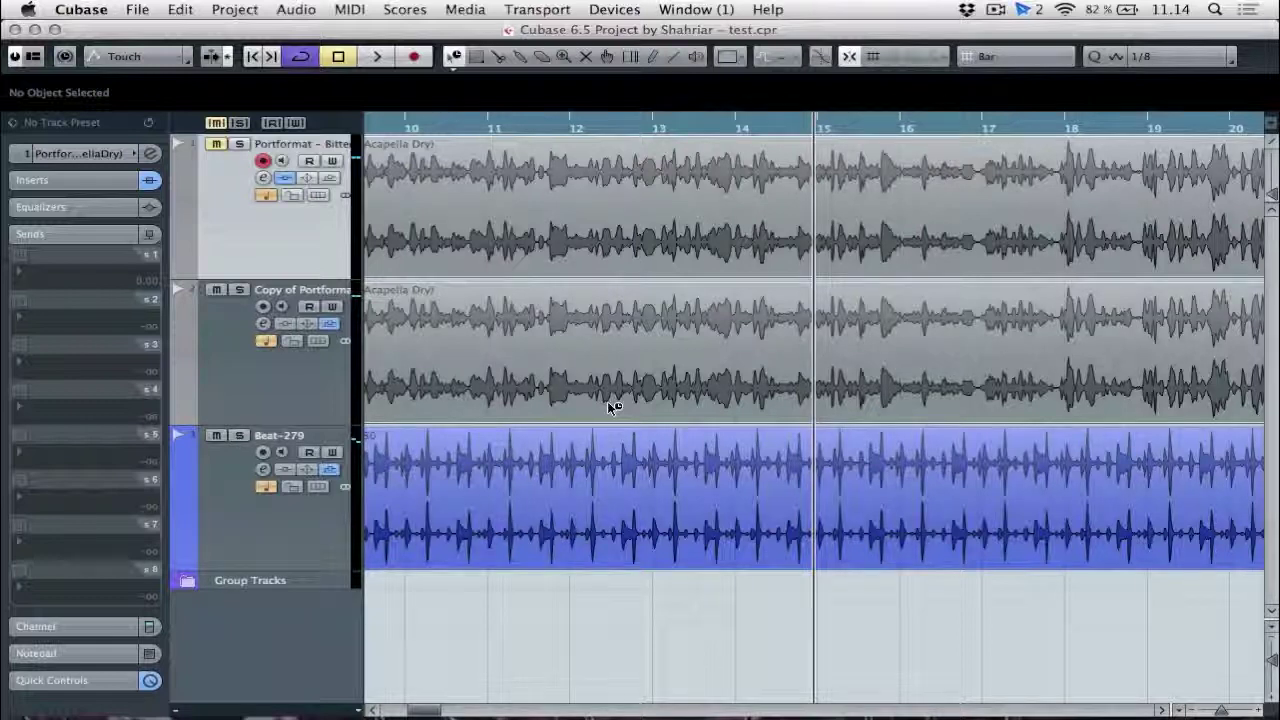
{"action": "key", "text": "g"}
{"action": "key", "text": "g"}
{"action": "key", "text": "g"}
{"action": "key", "text": "g"}
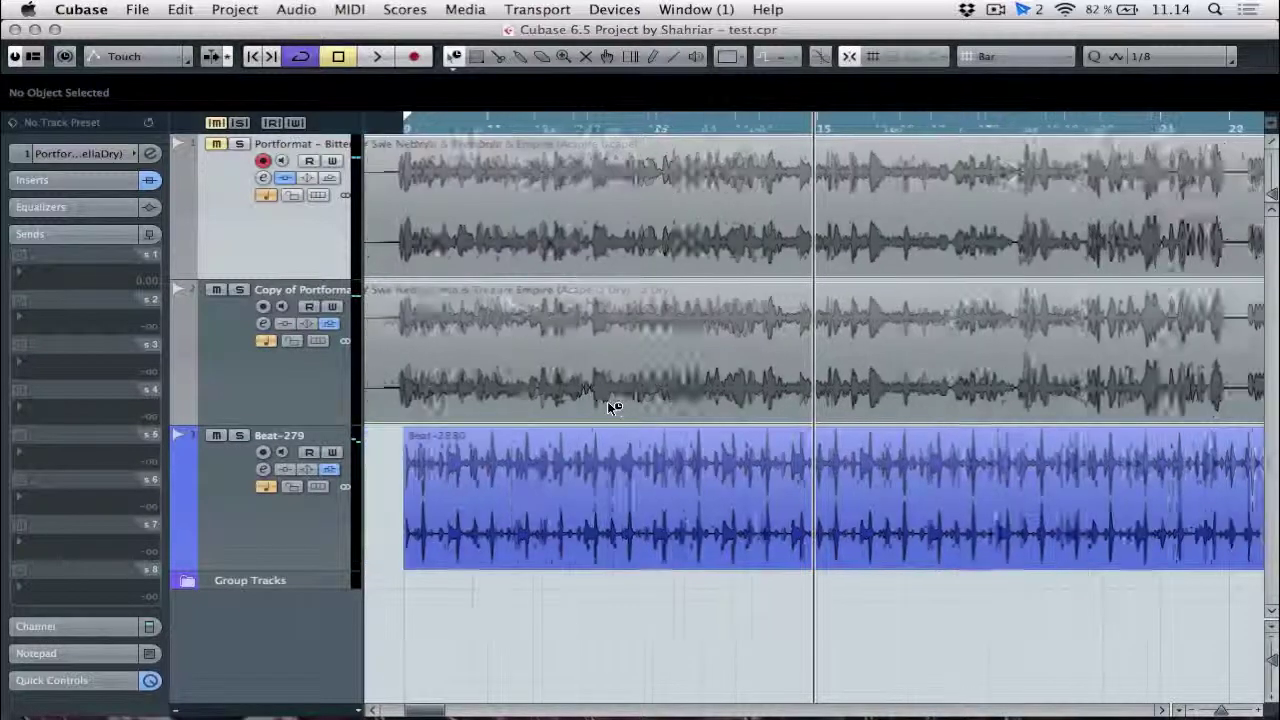